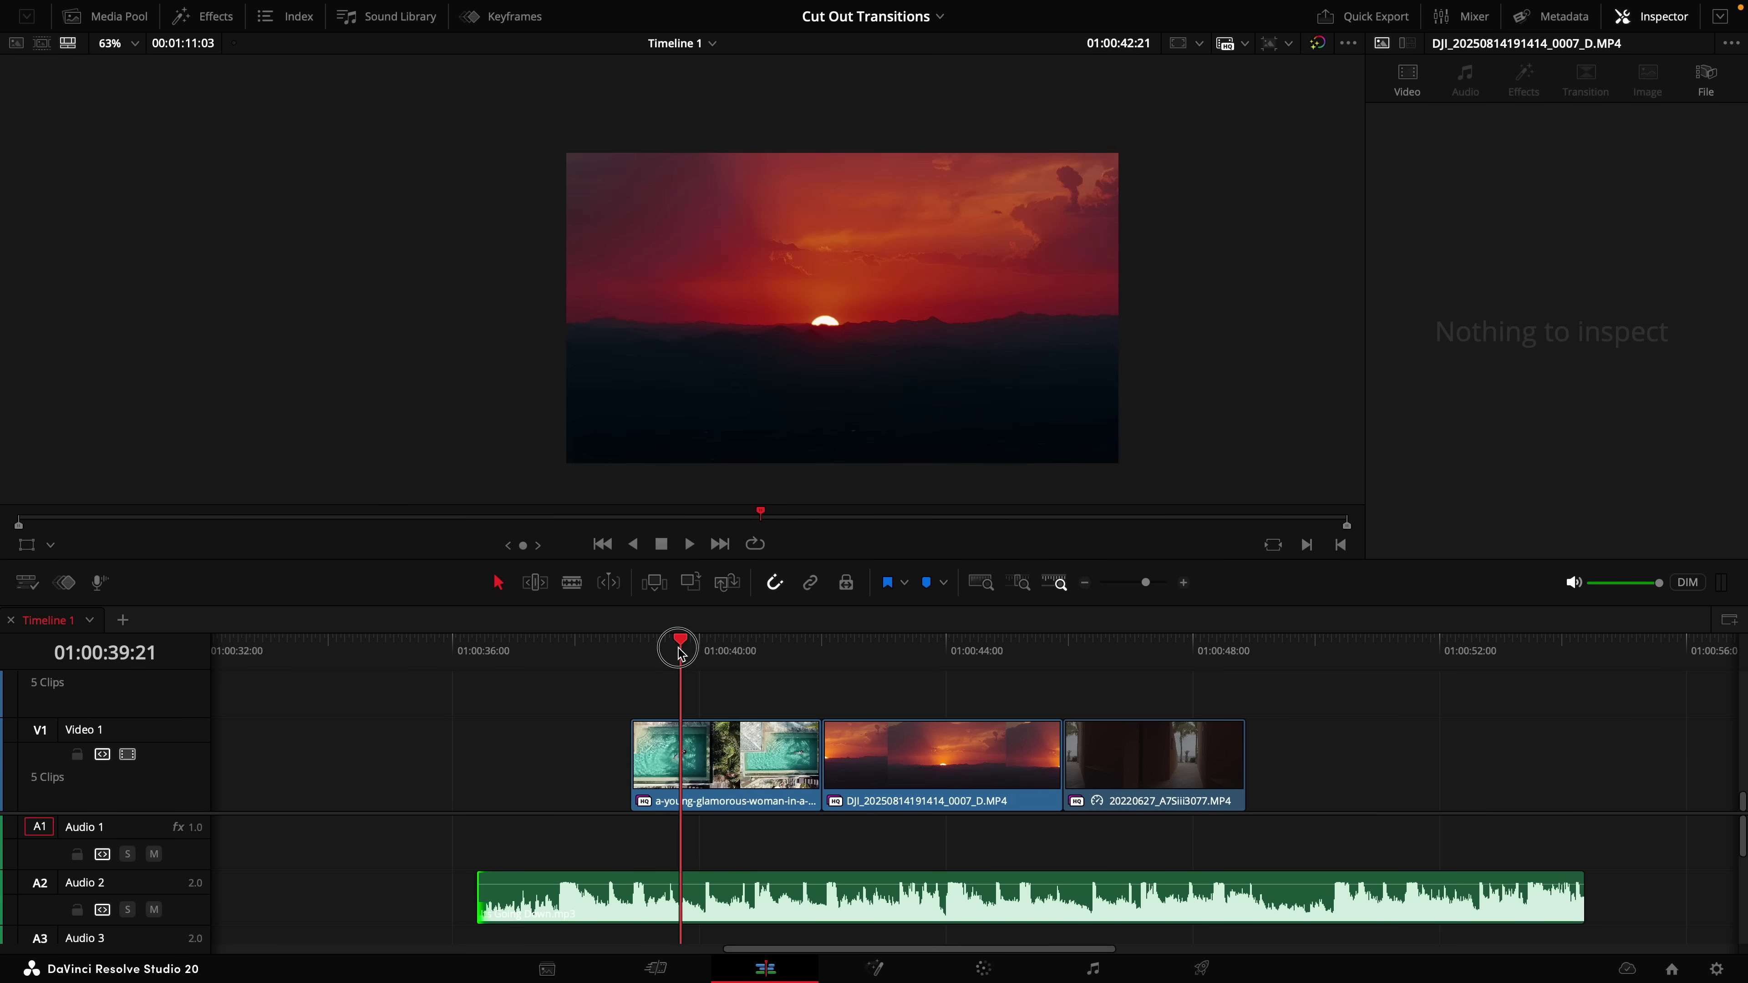
Show the music beats on the Its Going Down.mp3 audio clip under the pool and sunset clips.
left_click_drag(675, 655, 745, 713)
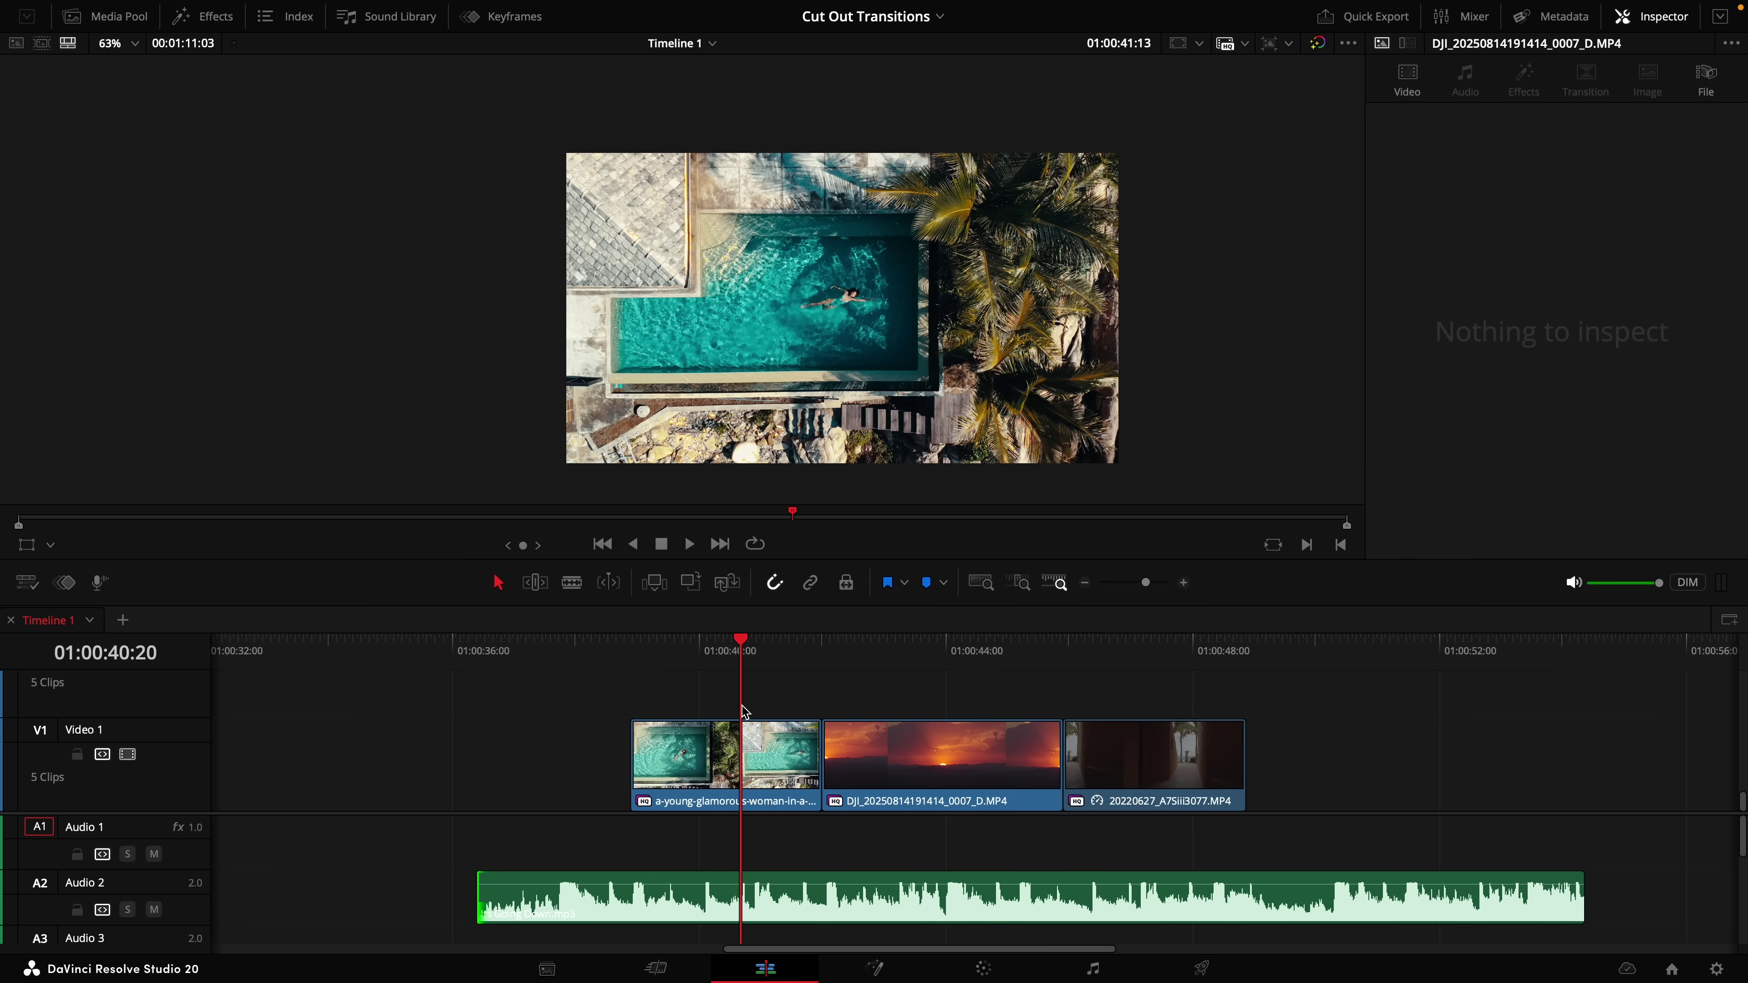
left_click(735, 903)
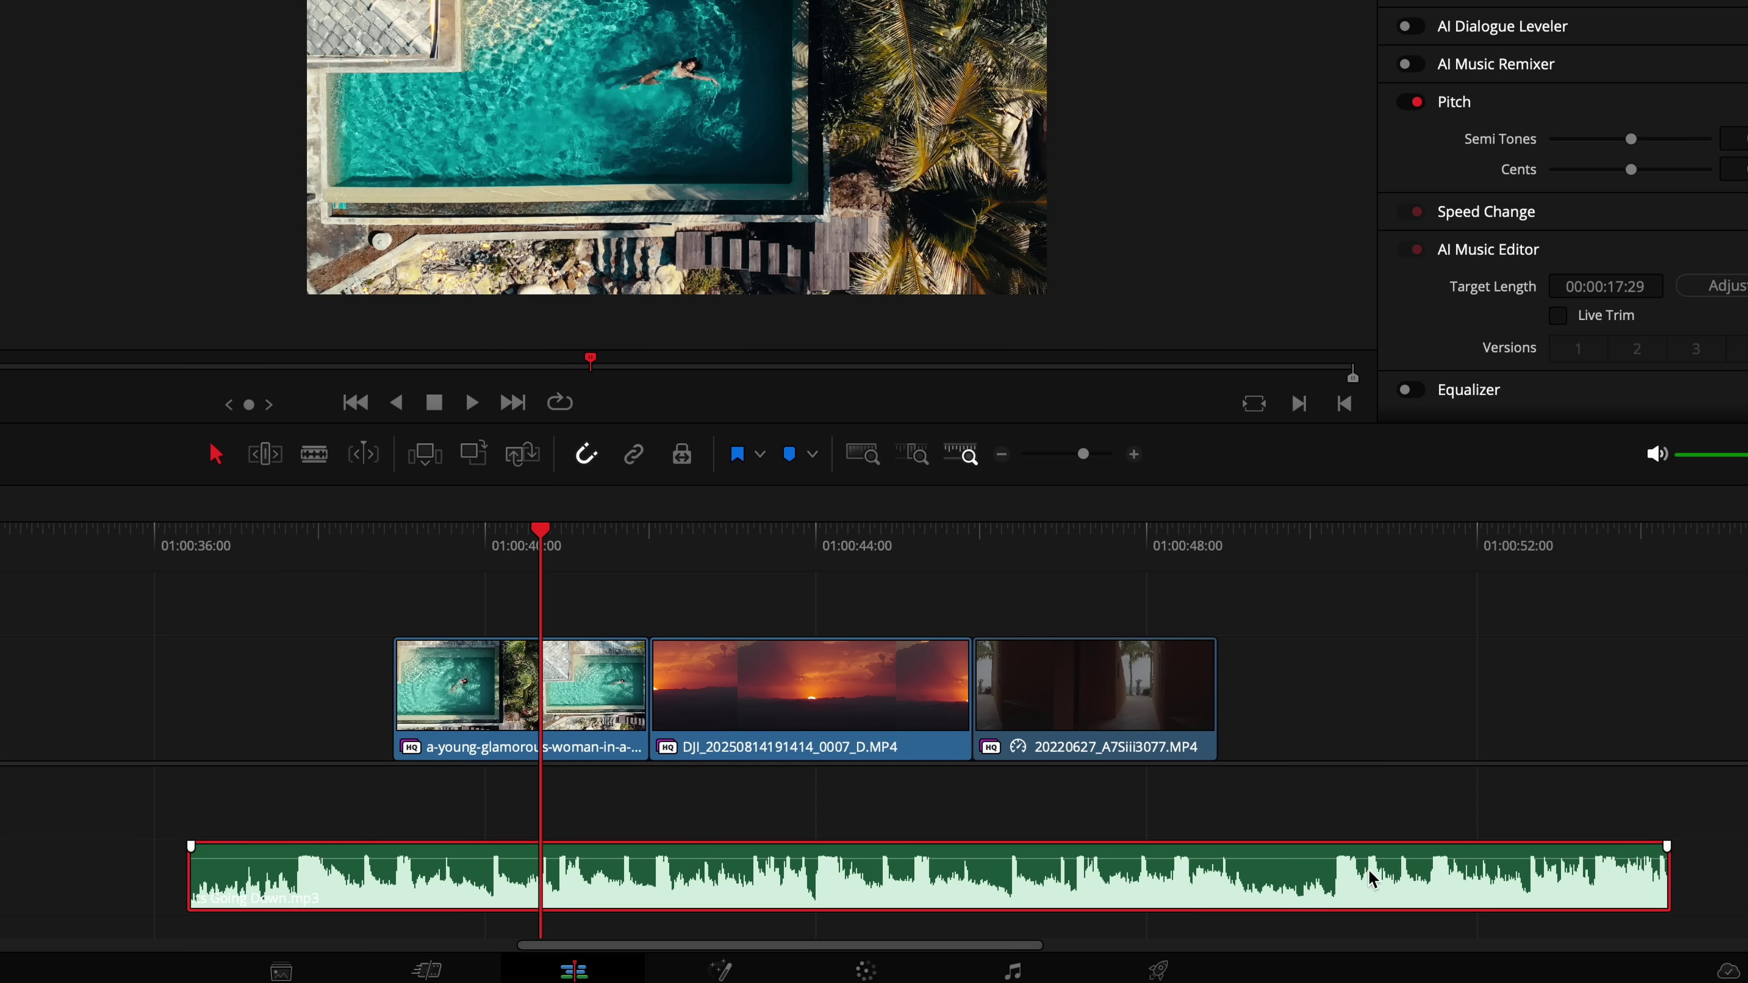
right_click(918, 887)
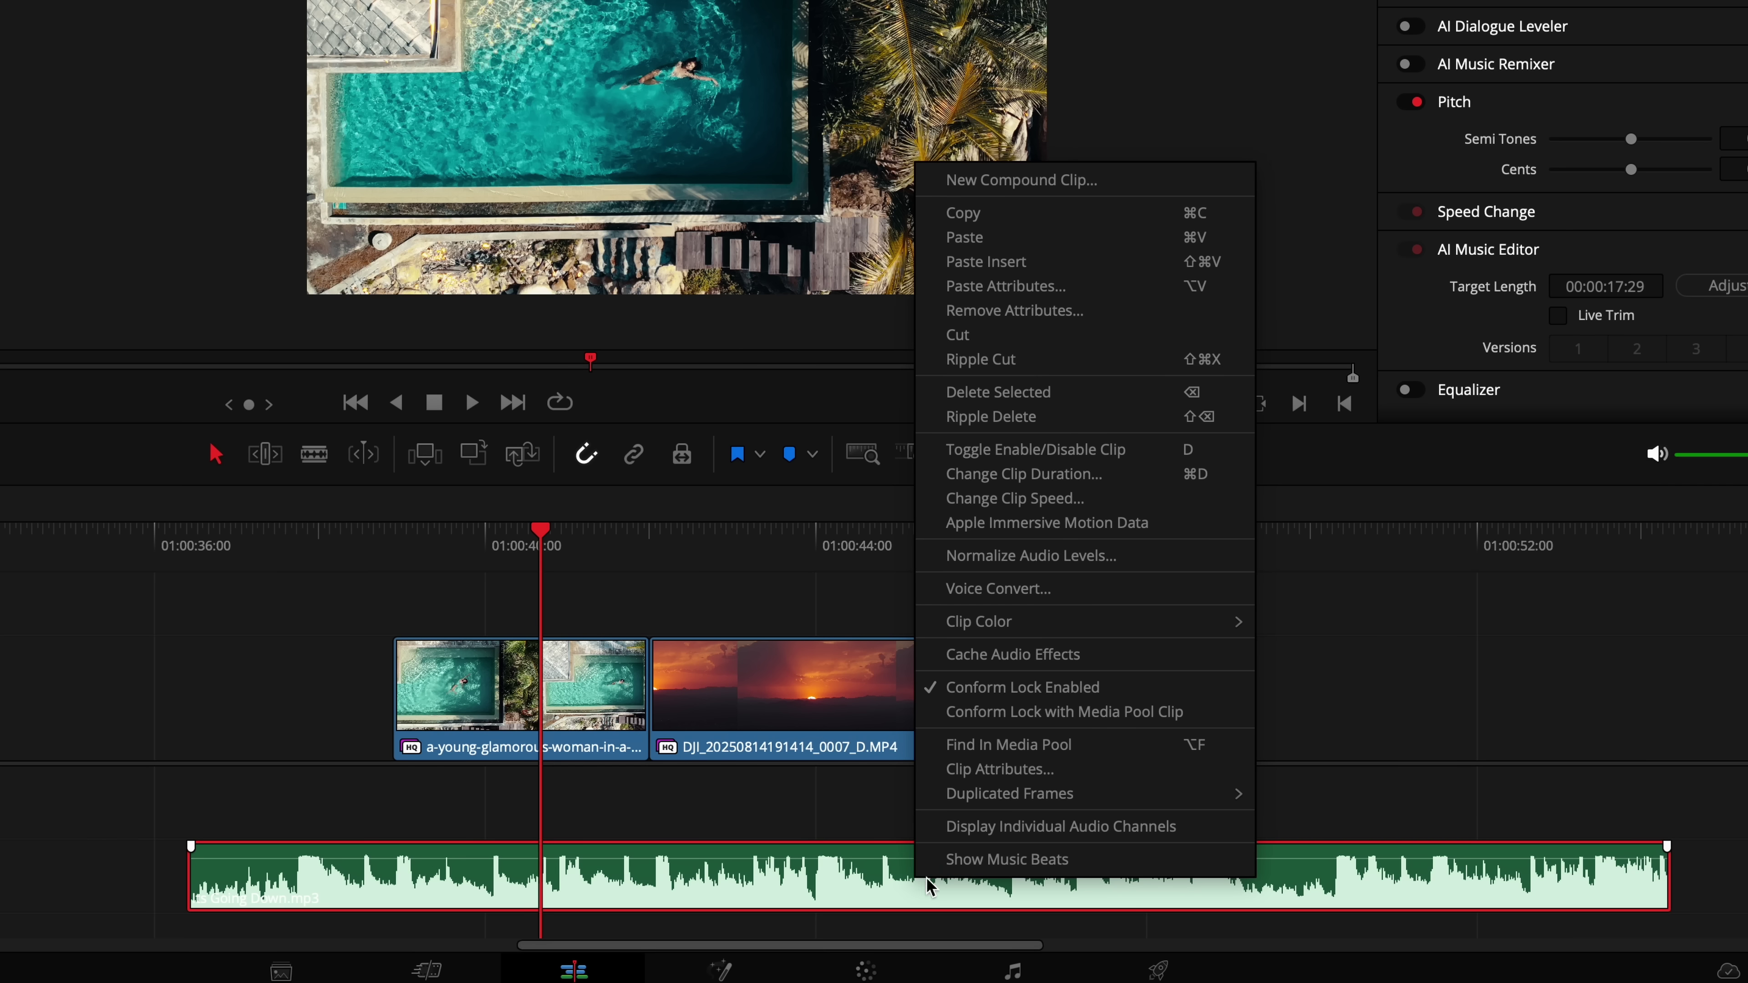
left_click(1007, 859)
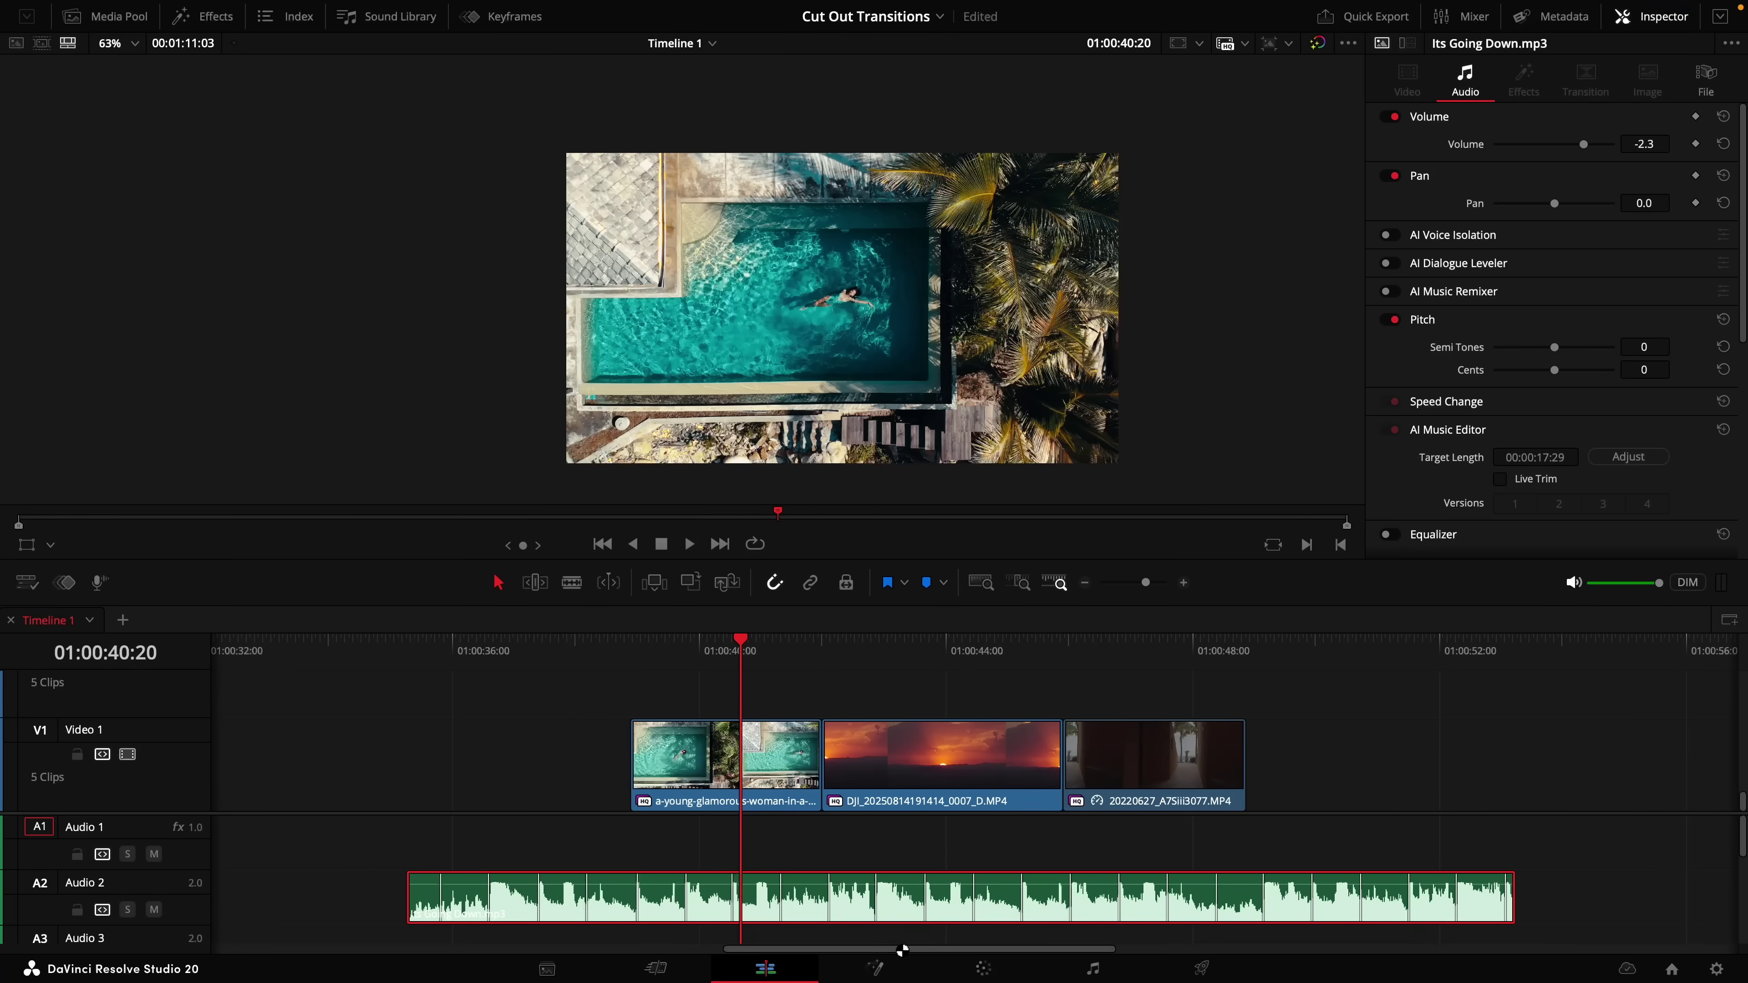
Shift the music clip earlier so one of its beats lines up with the cut between the pool and sunset clips.
left_click_drag(910, 912, 871, 913)
left_click_drag(783, 680, 787, 664)
key("ctrl+equal")
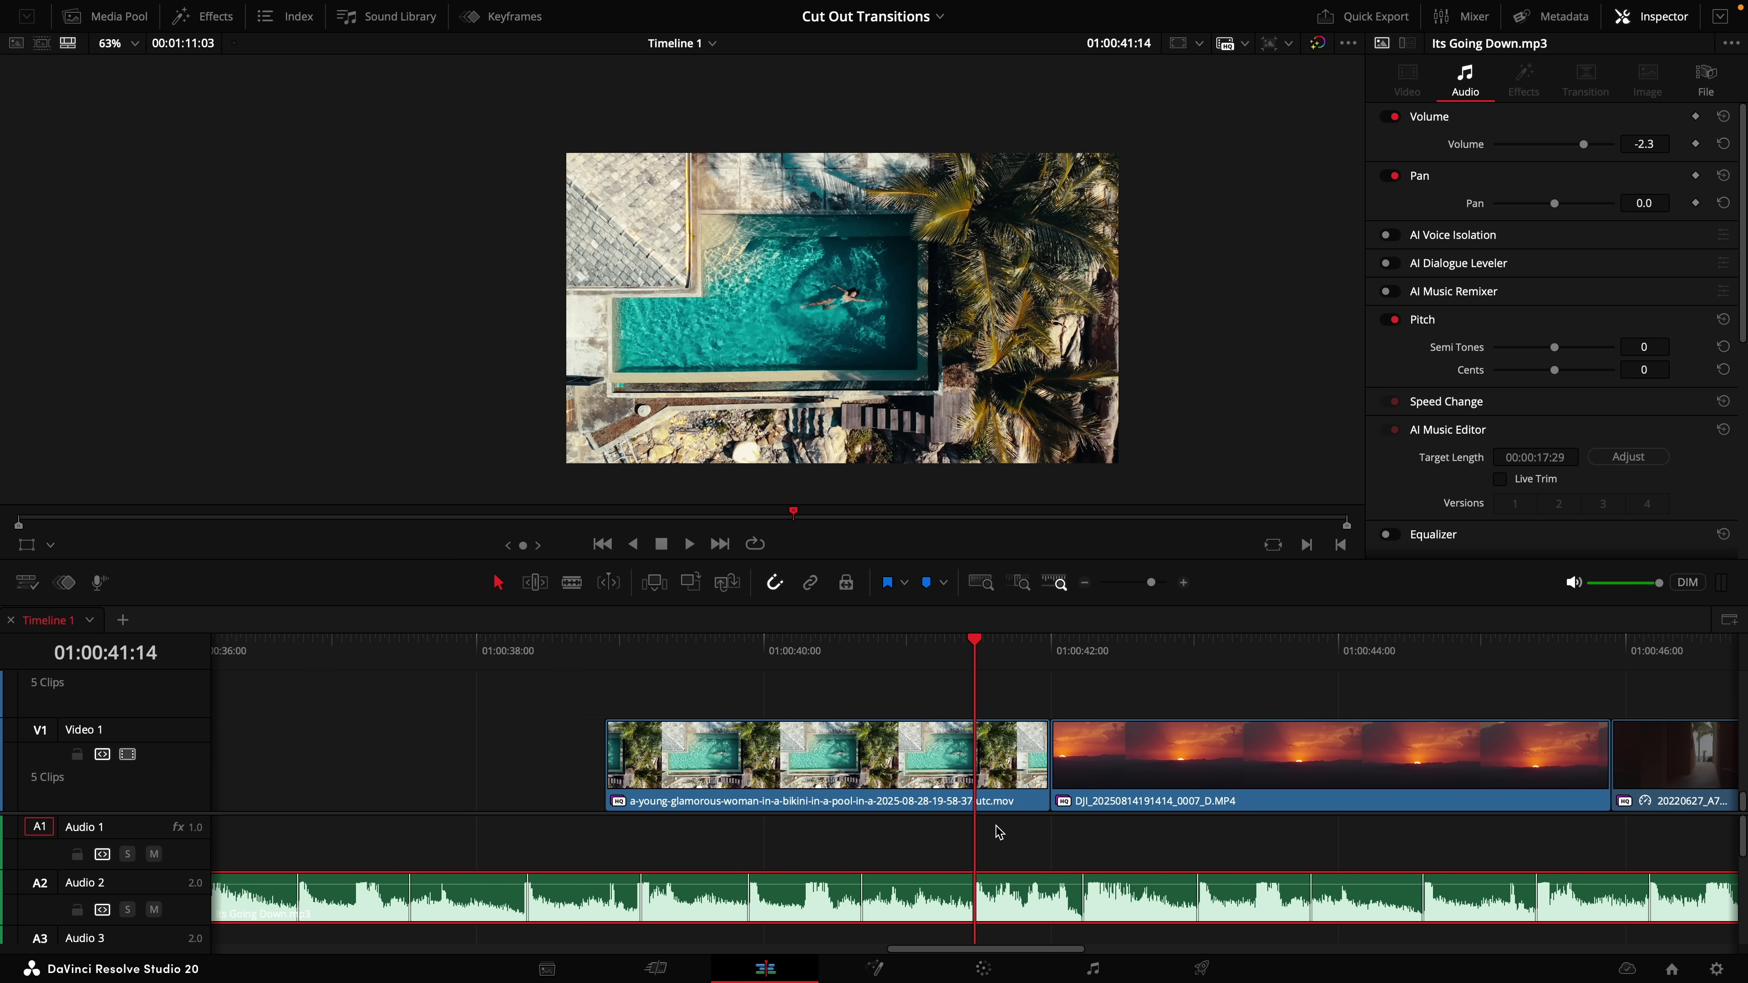
left_click_drag(1136, 902, 1102, 905)
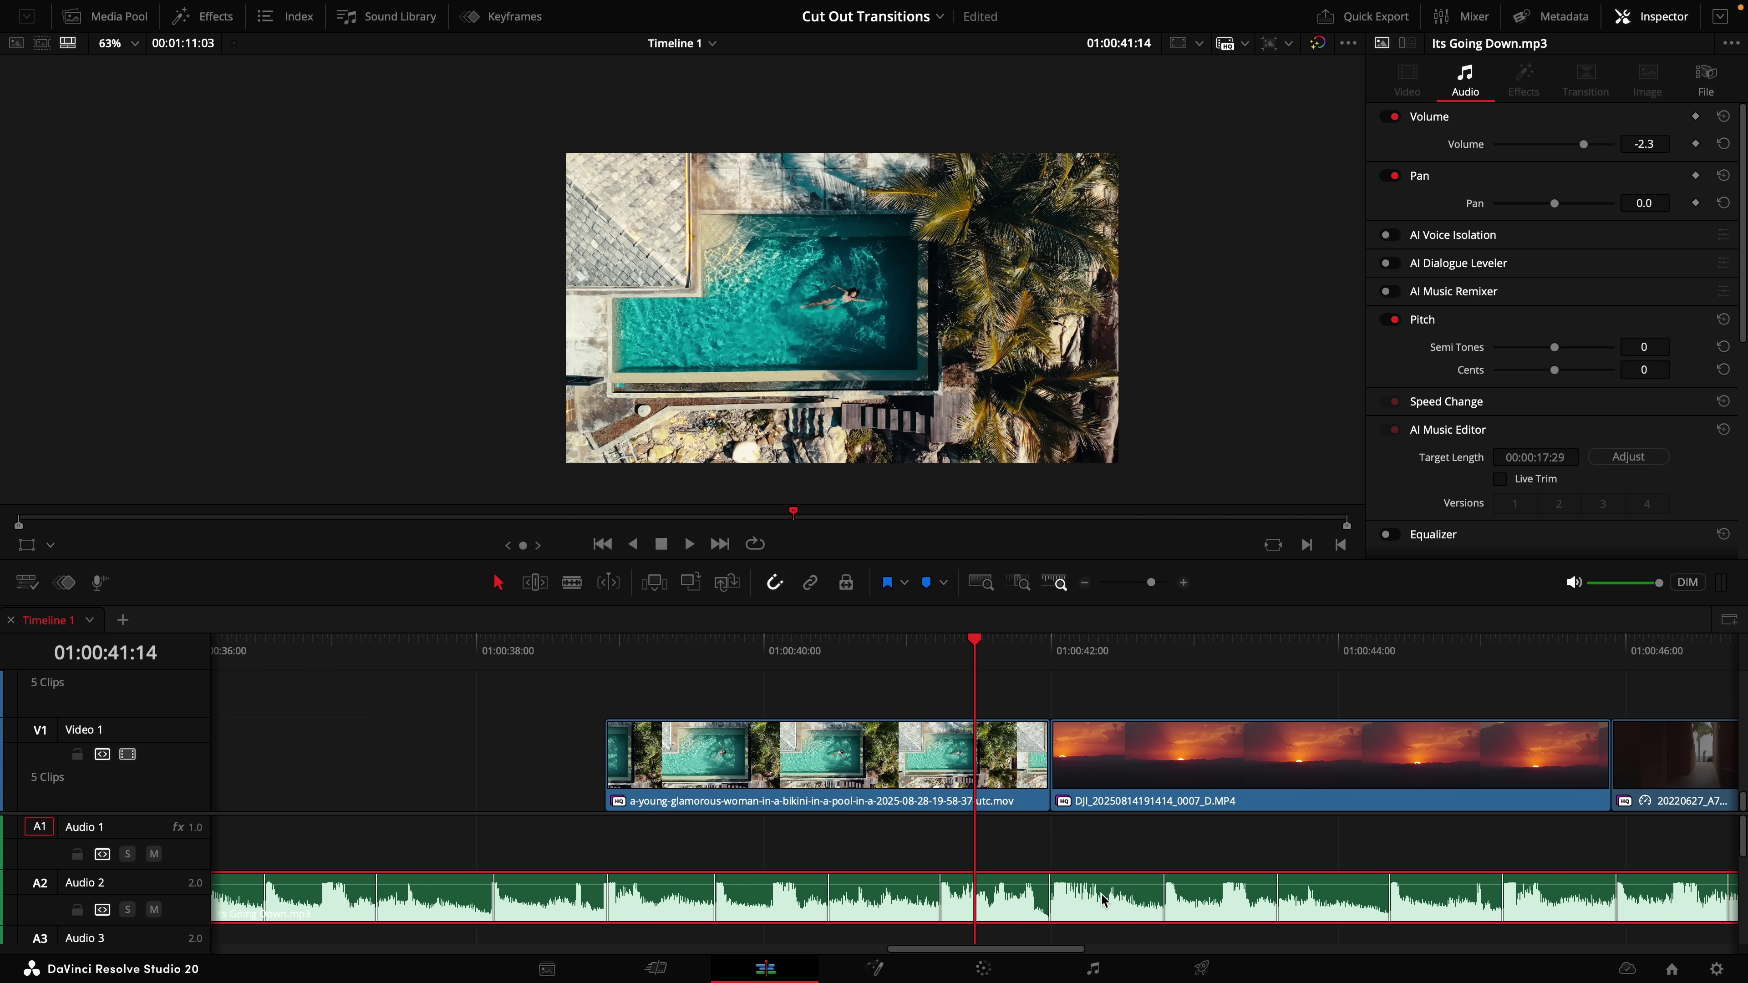
scroll(1098, 747, "right", 3)
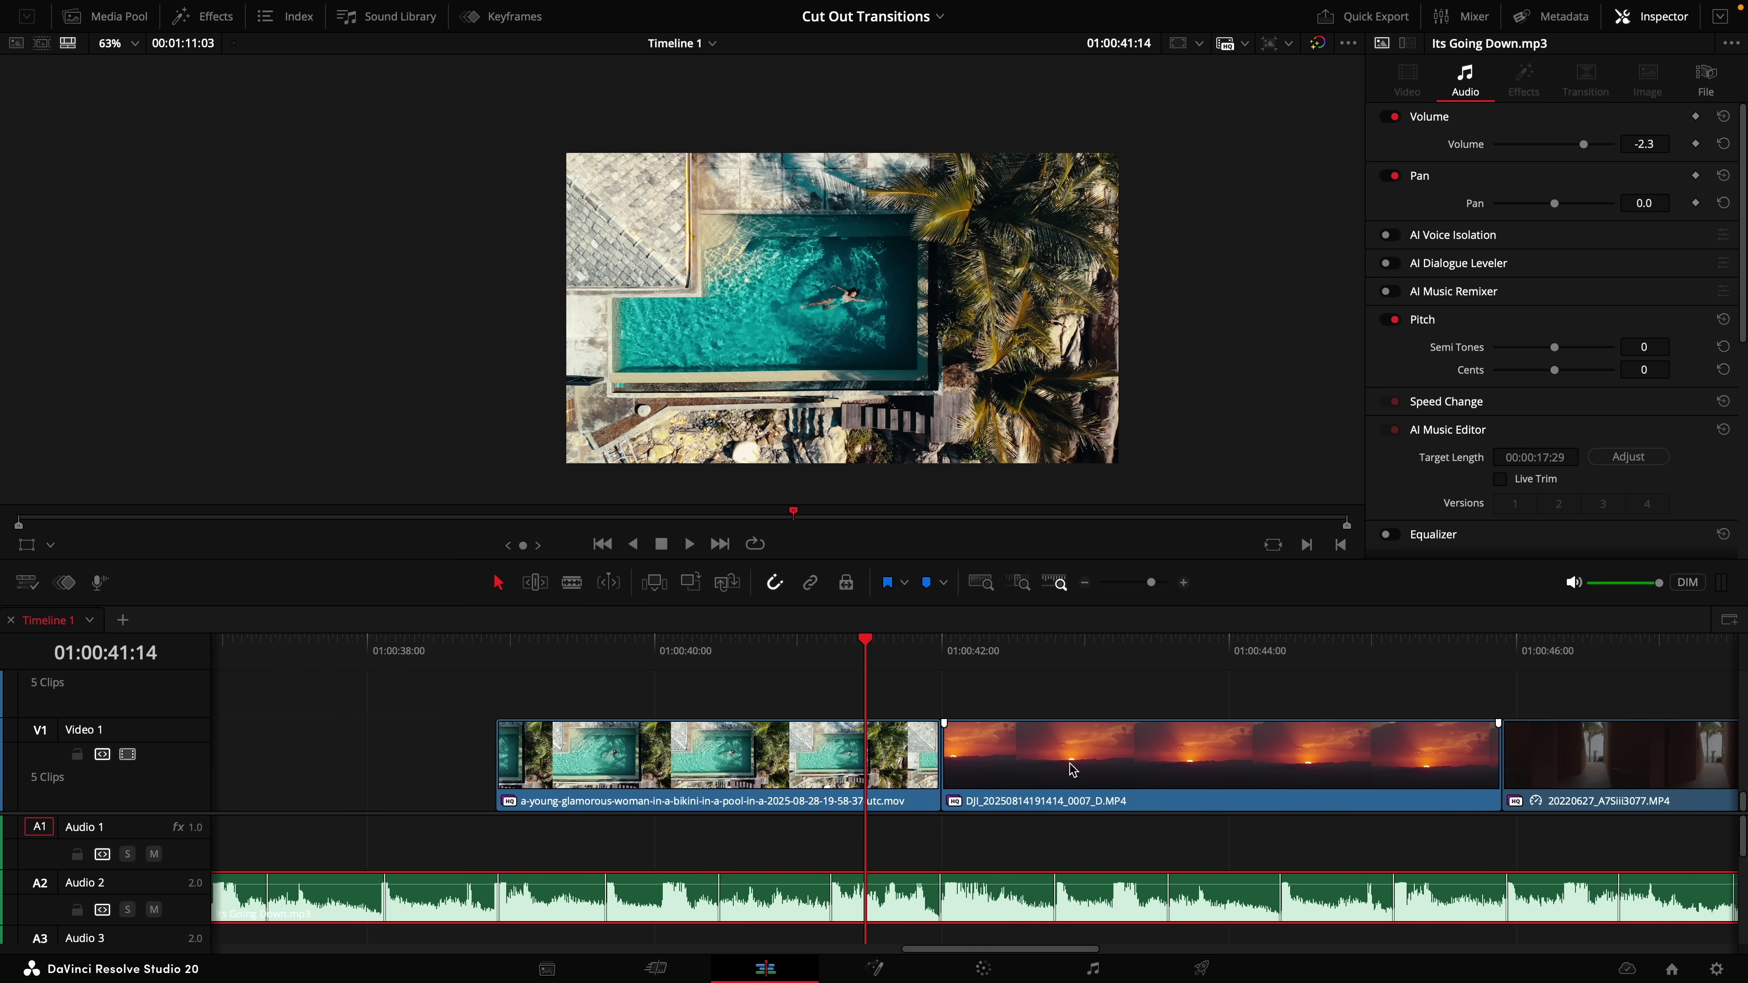
Move the sunset clip up to Video 2 so its start overlaps the end of the pool clip by a little over one second.
left_click(1073, 768)
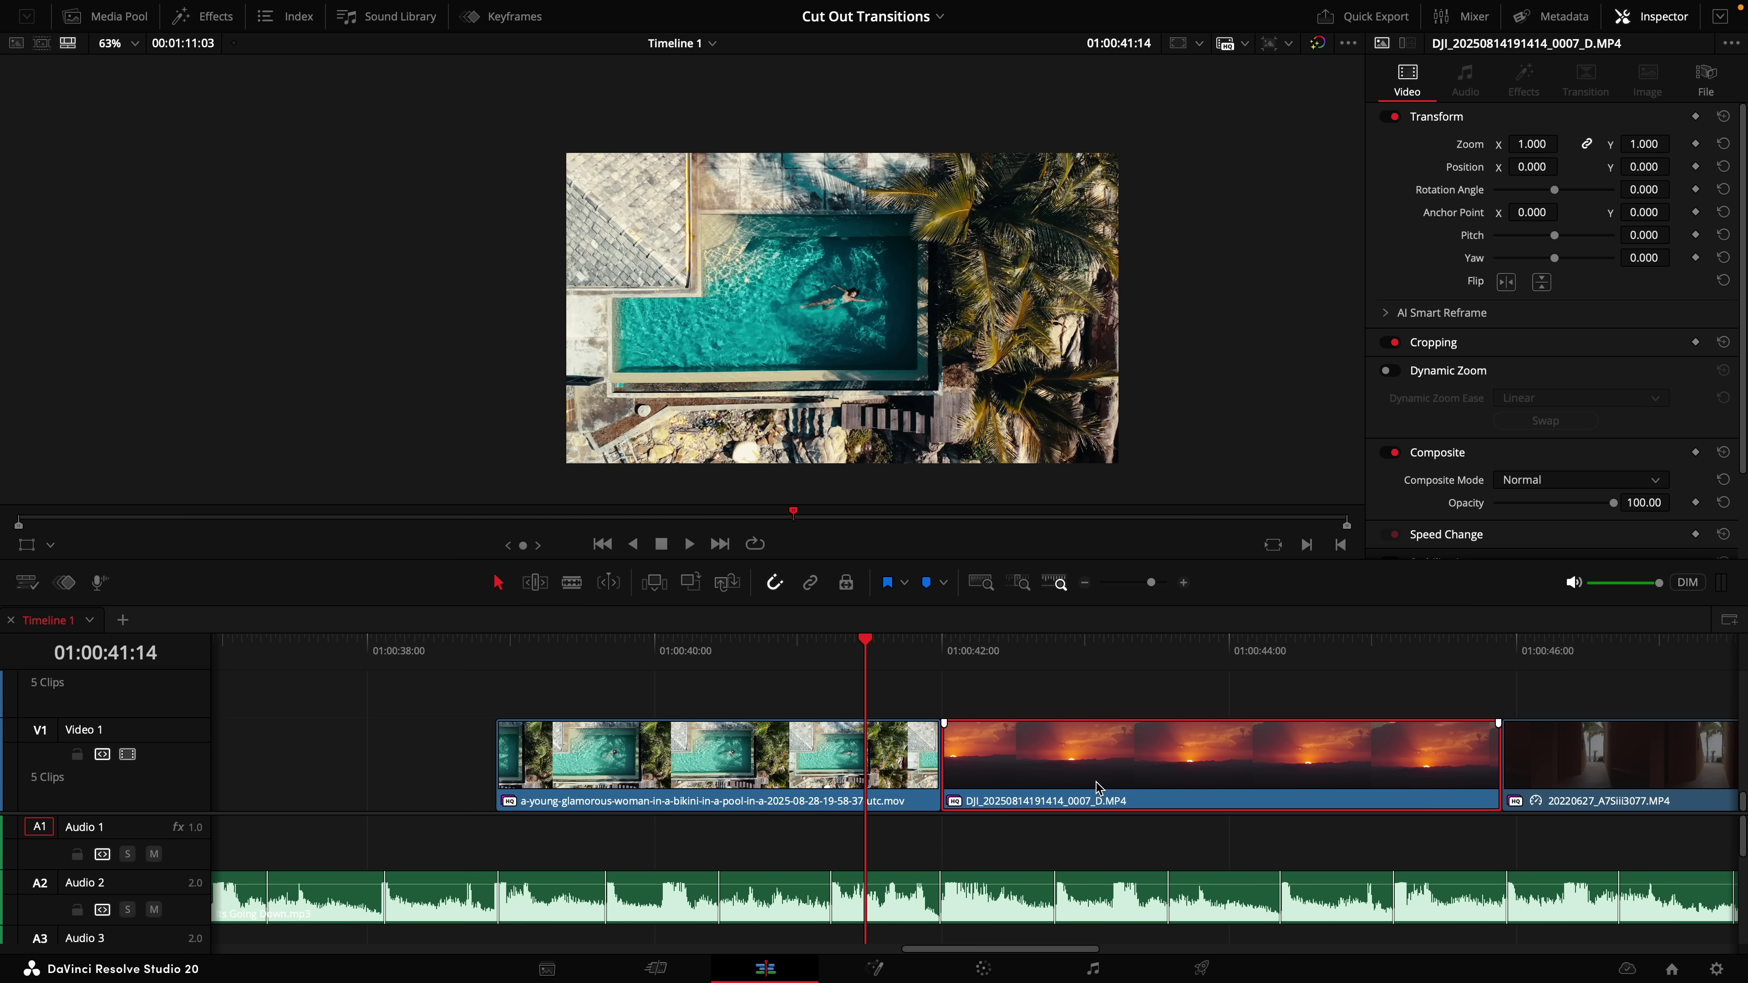
left_click_drag(1101, 794, 1019, 693)
key("shift+comma")
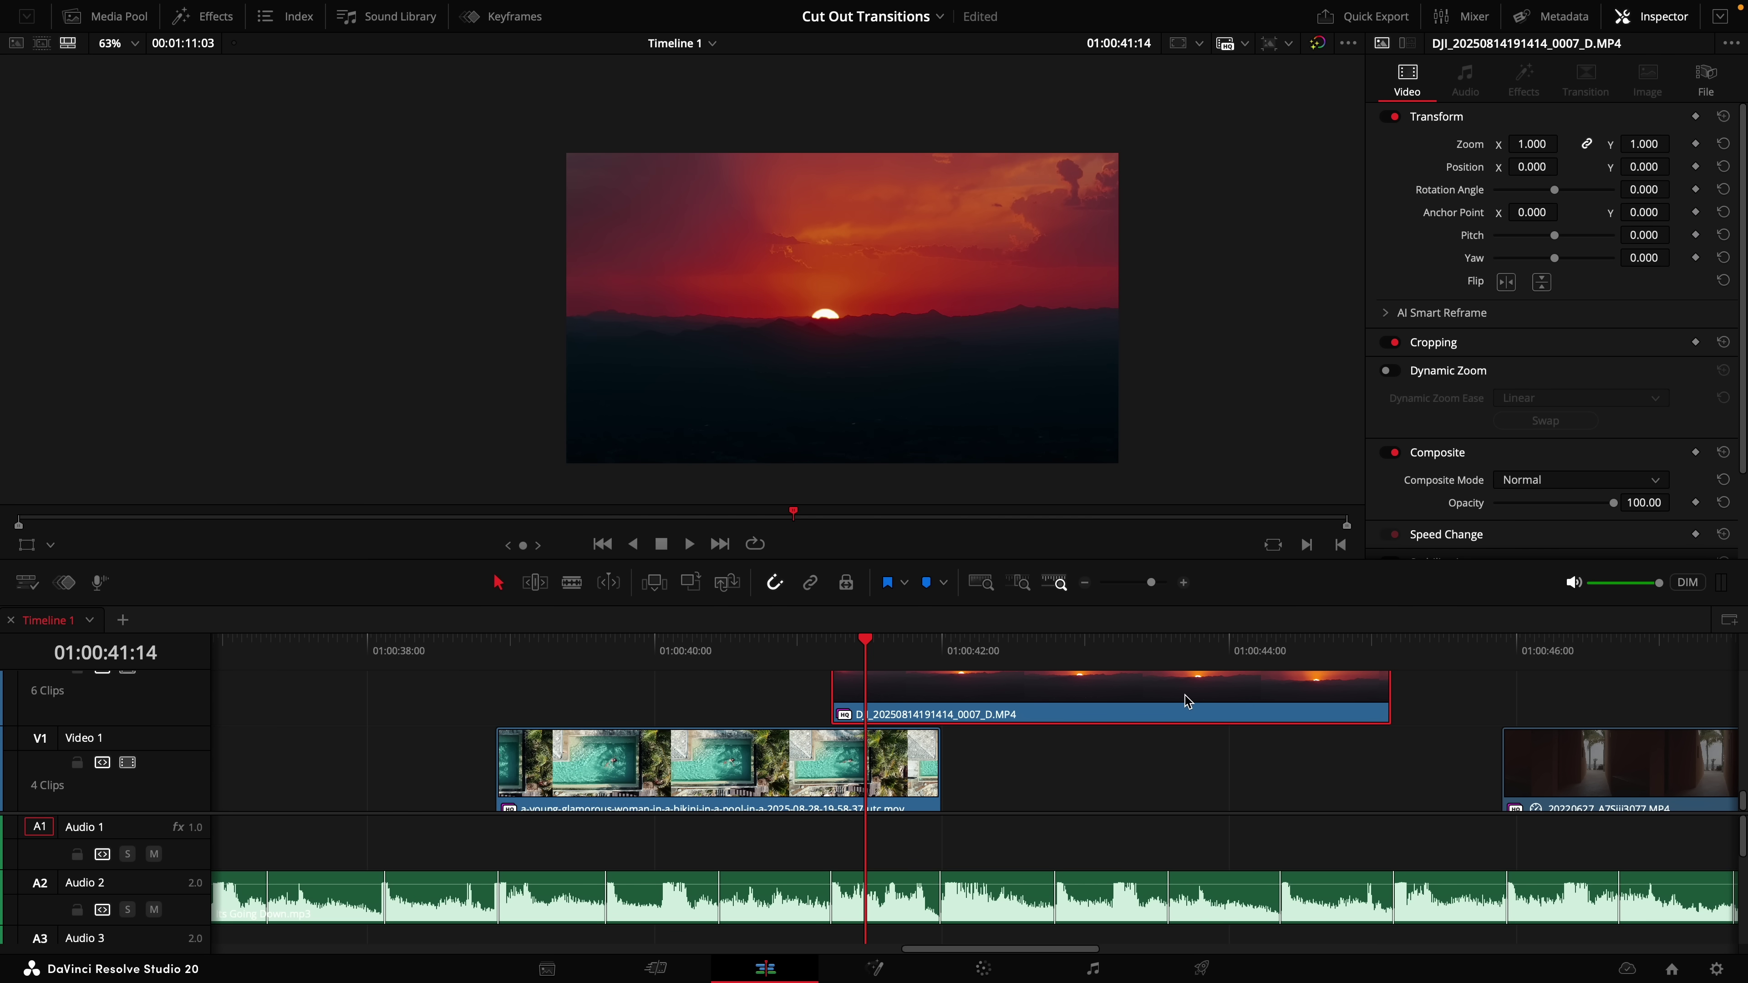
left_click_drag(1170, 700, 1108, 699)
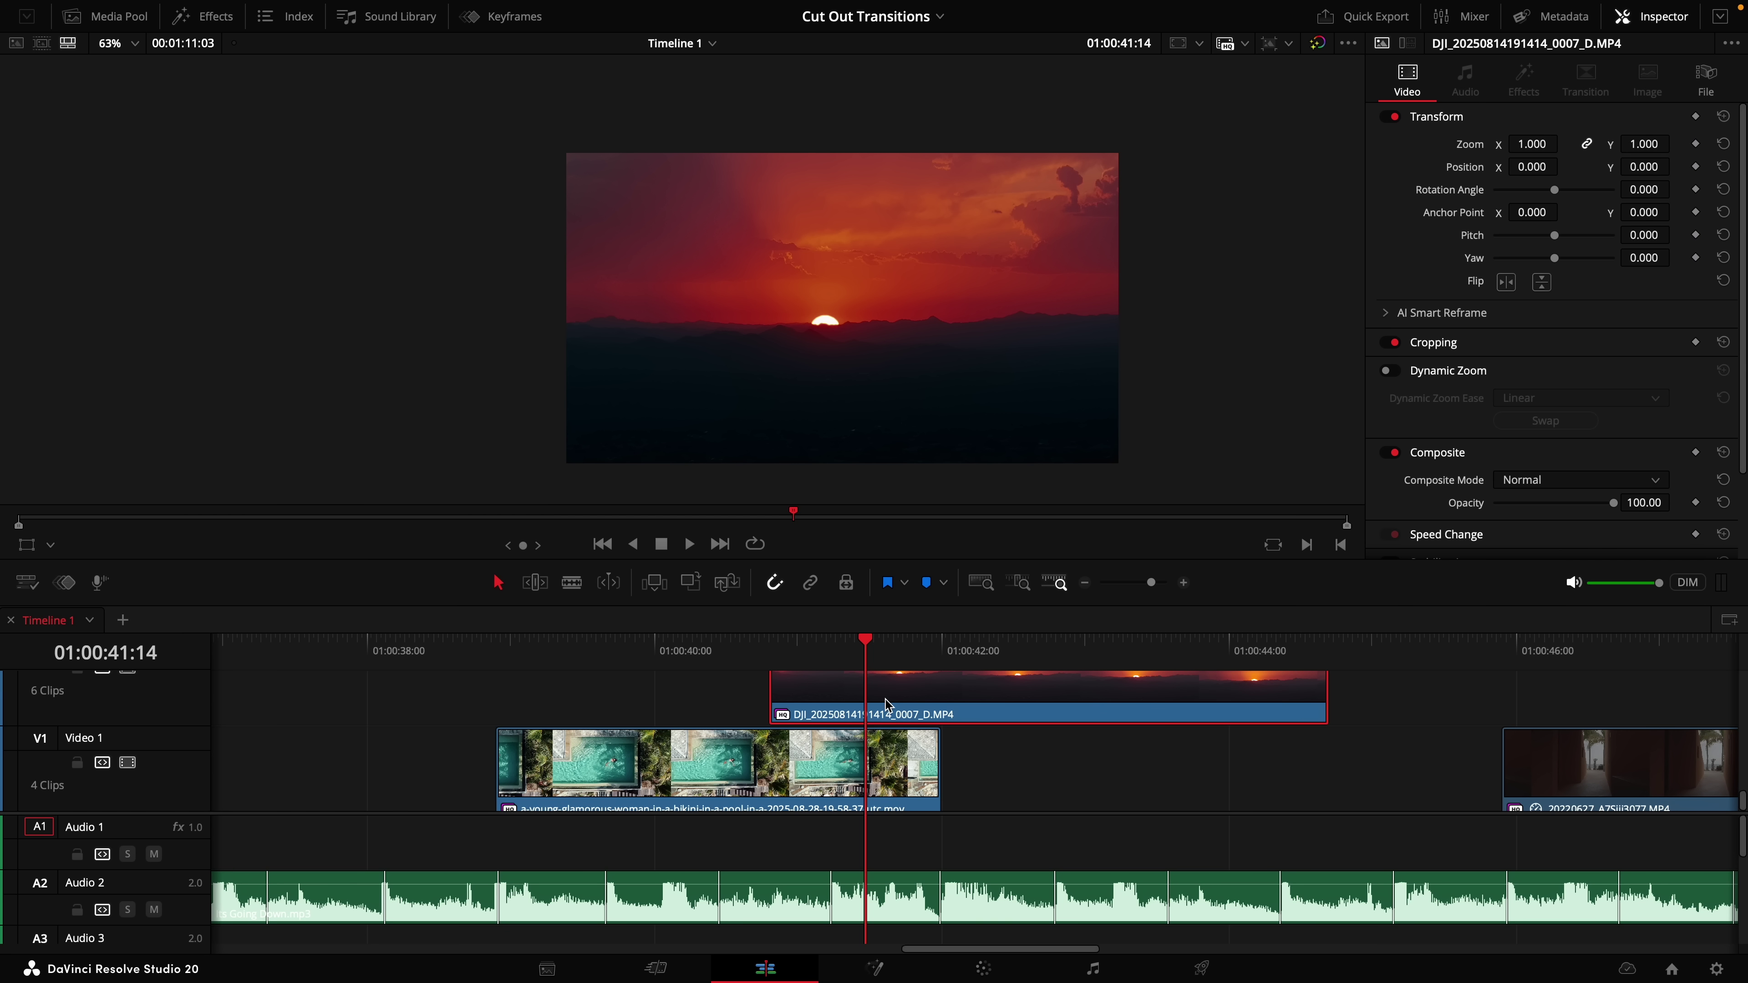
Convert the sunset clip into a new Fusion clip and split it at 01:00:42:00, where the pool clip ends.
left_click(942, 645)
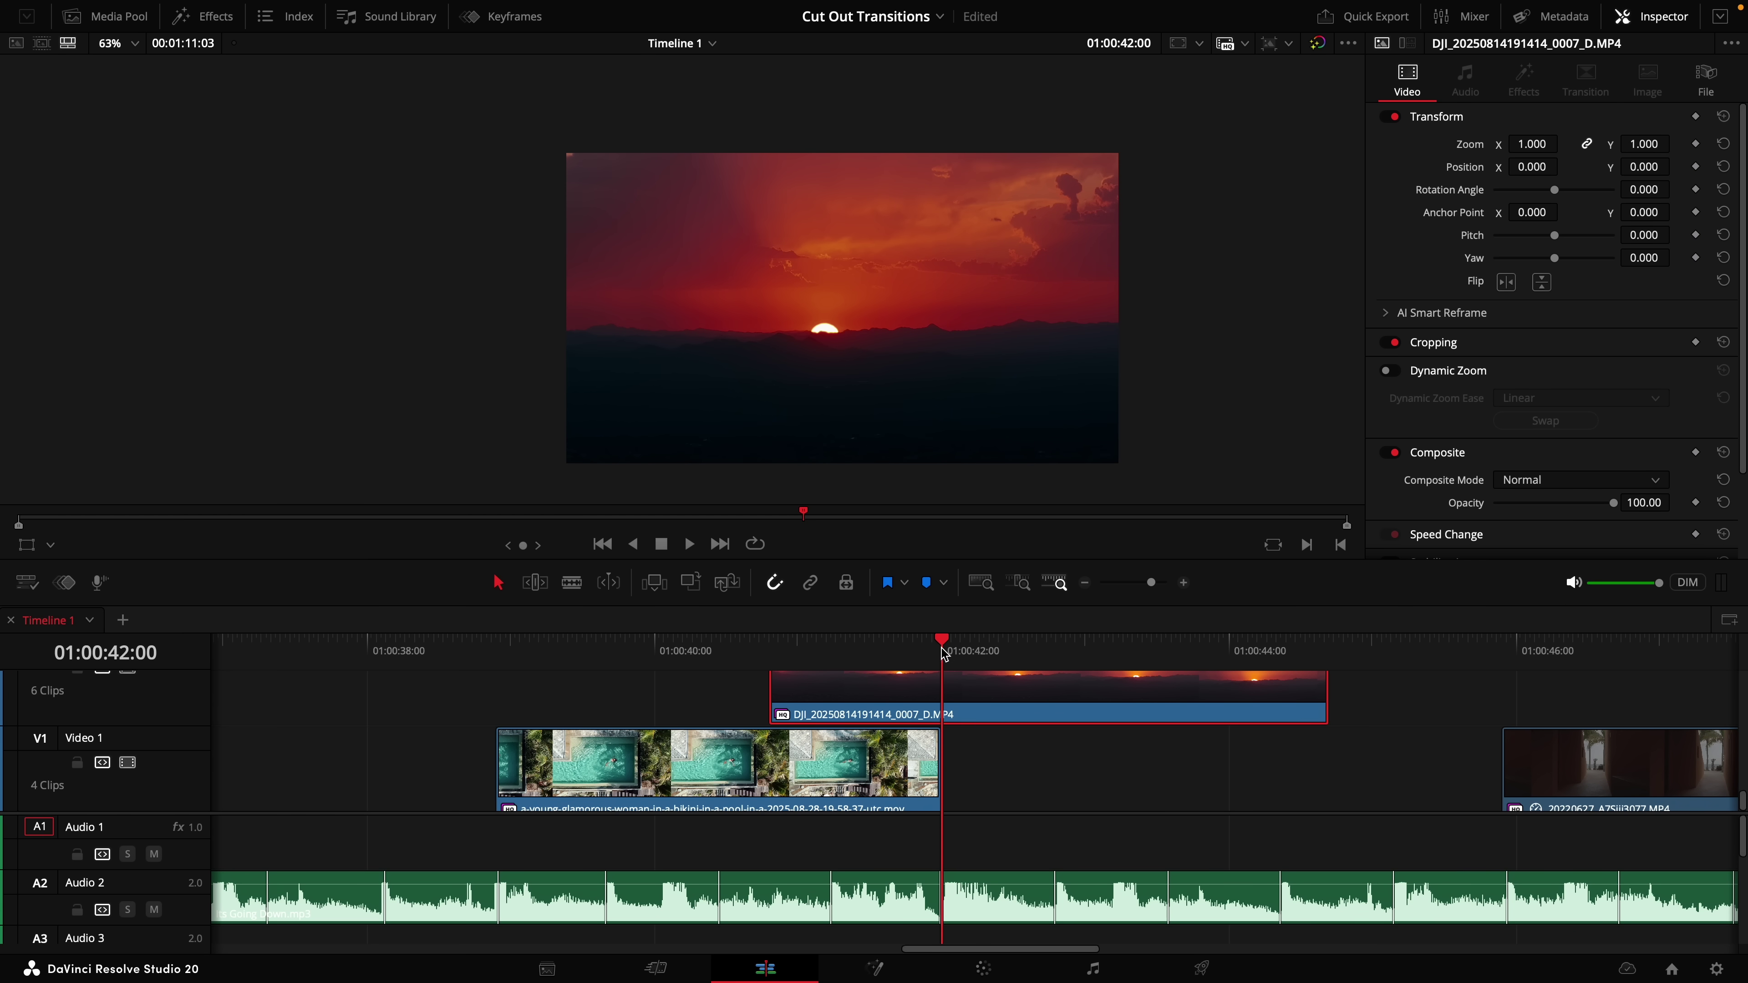
right_click(980, 726)
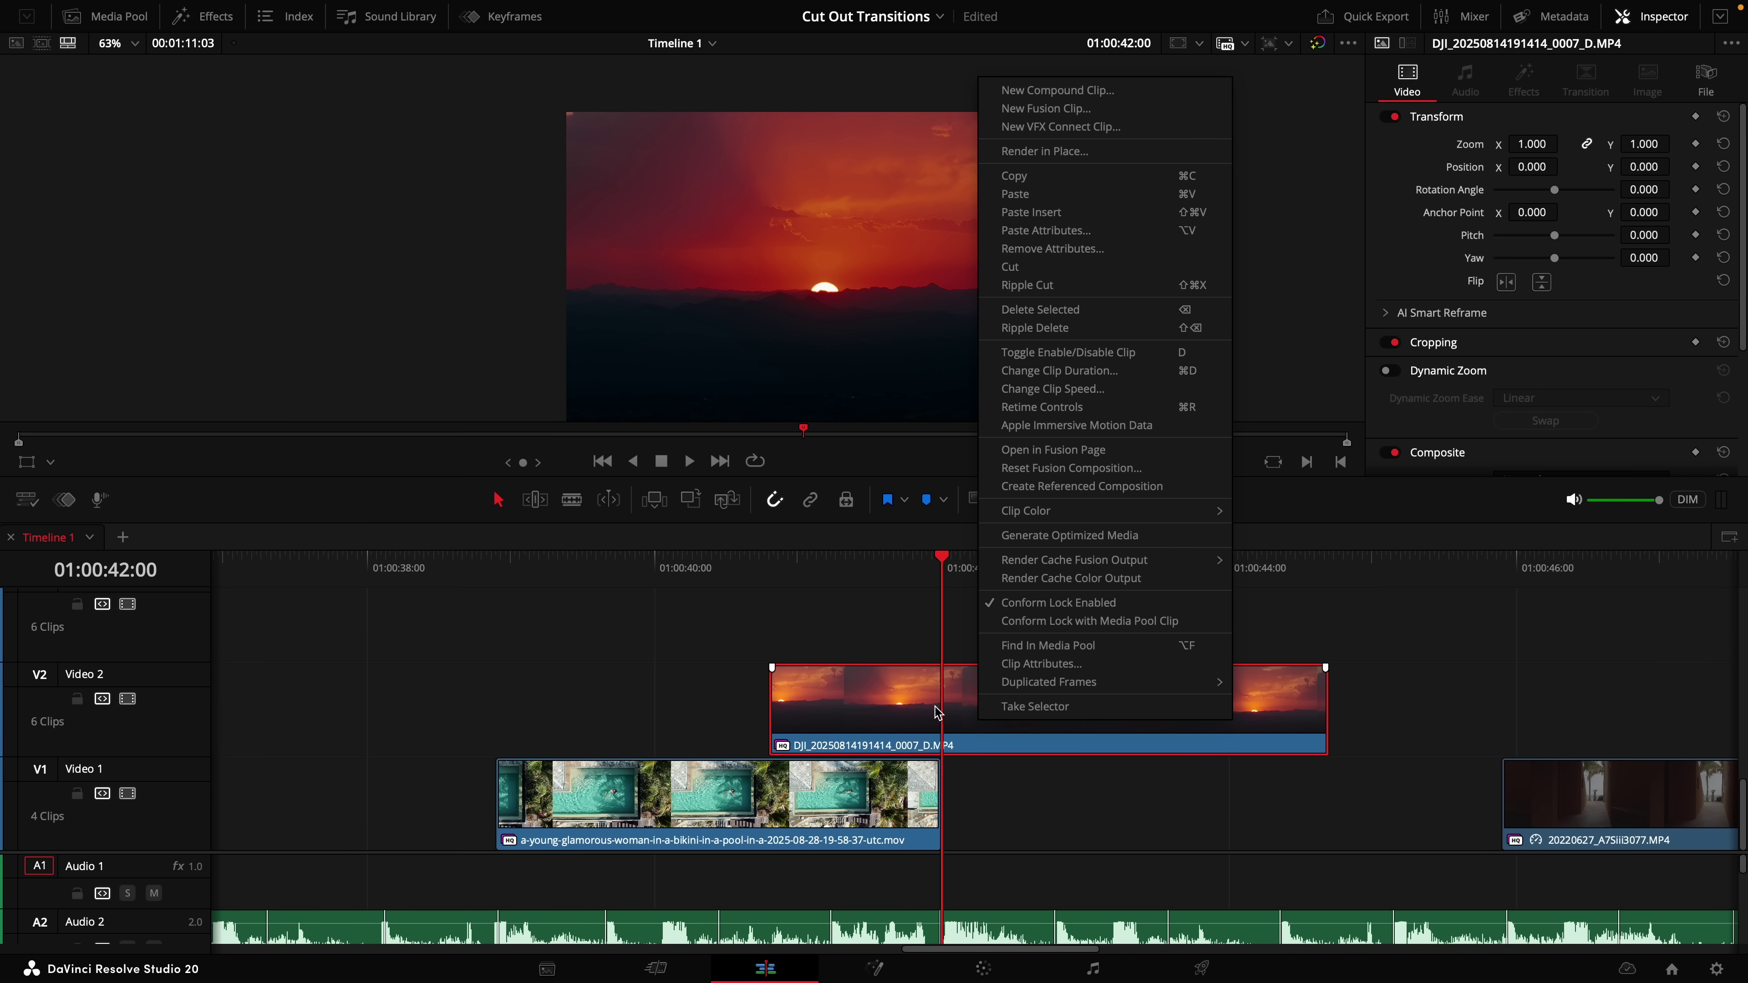
left_click(1124, 108)
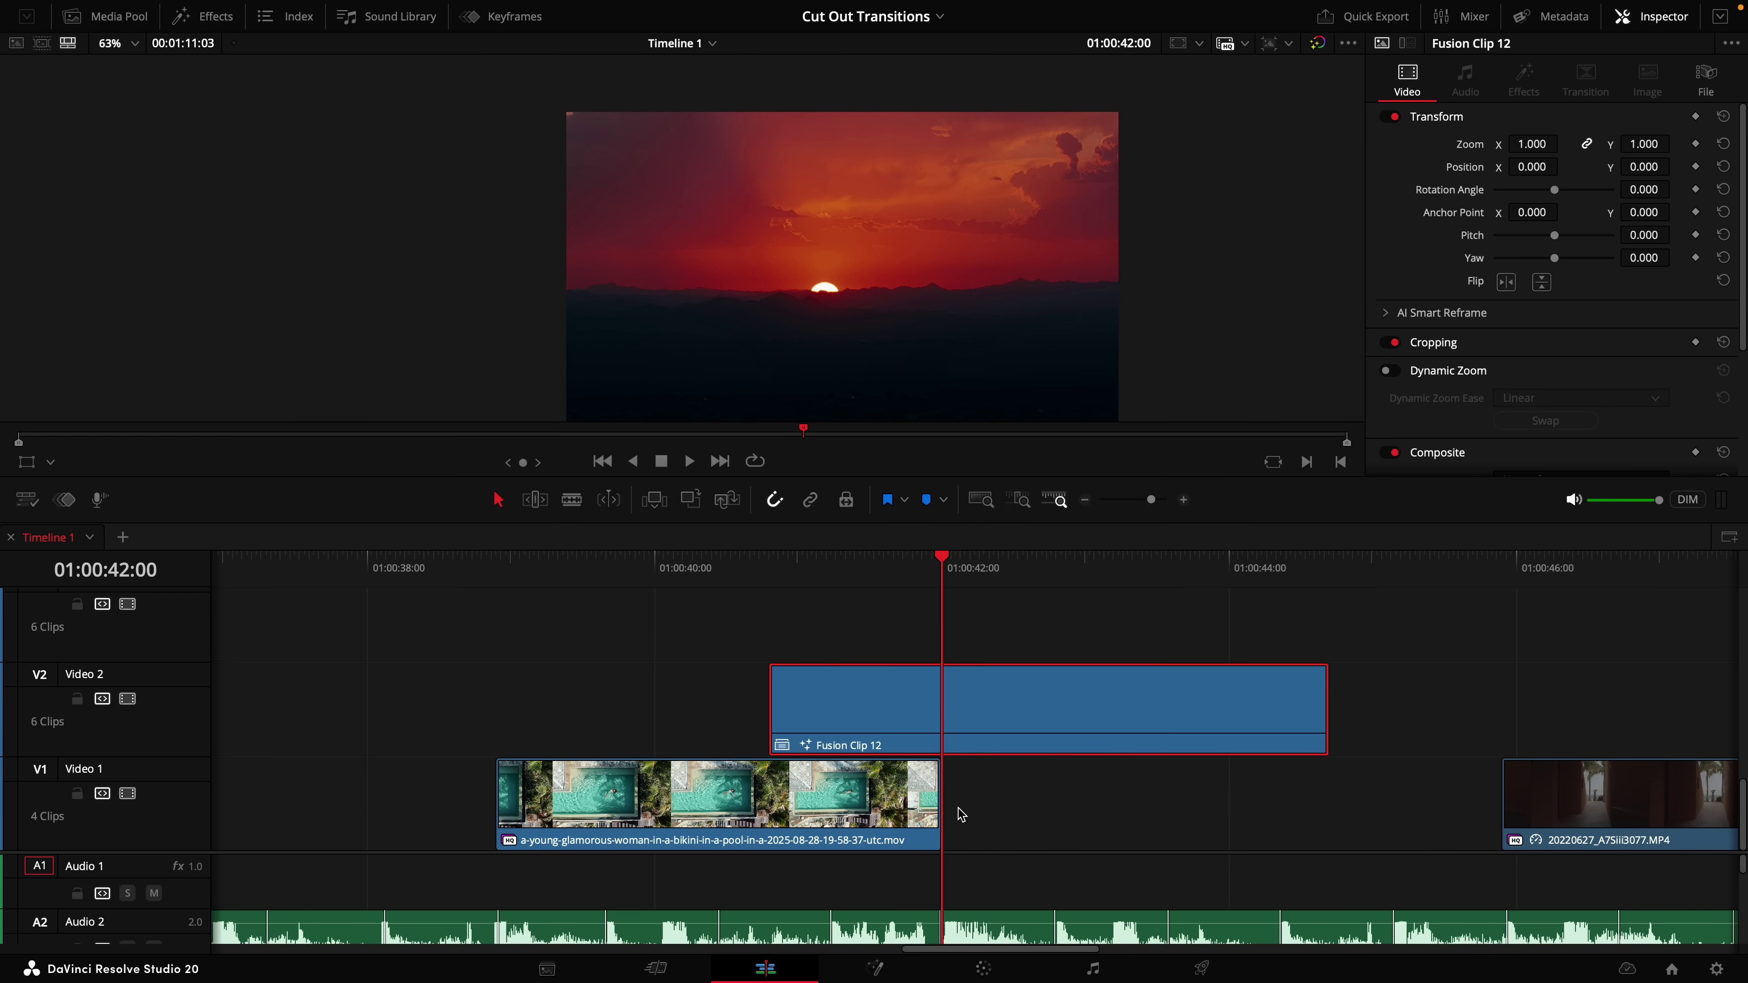
key("b")
left_click(955, 716)
key("a")
Open the sunset piece overlapping the pool clip on the Fusion page and add an inverted polygon mask to MediaIn1.
left_click_drag(918, 568, 862, 574)
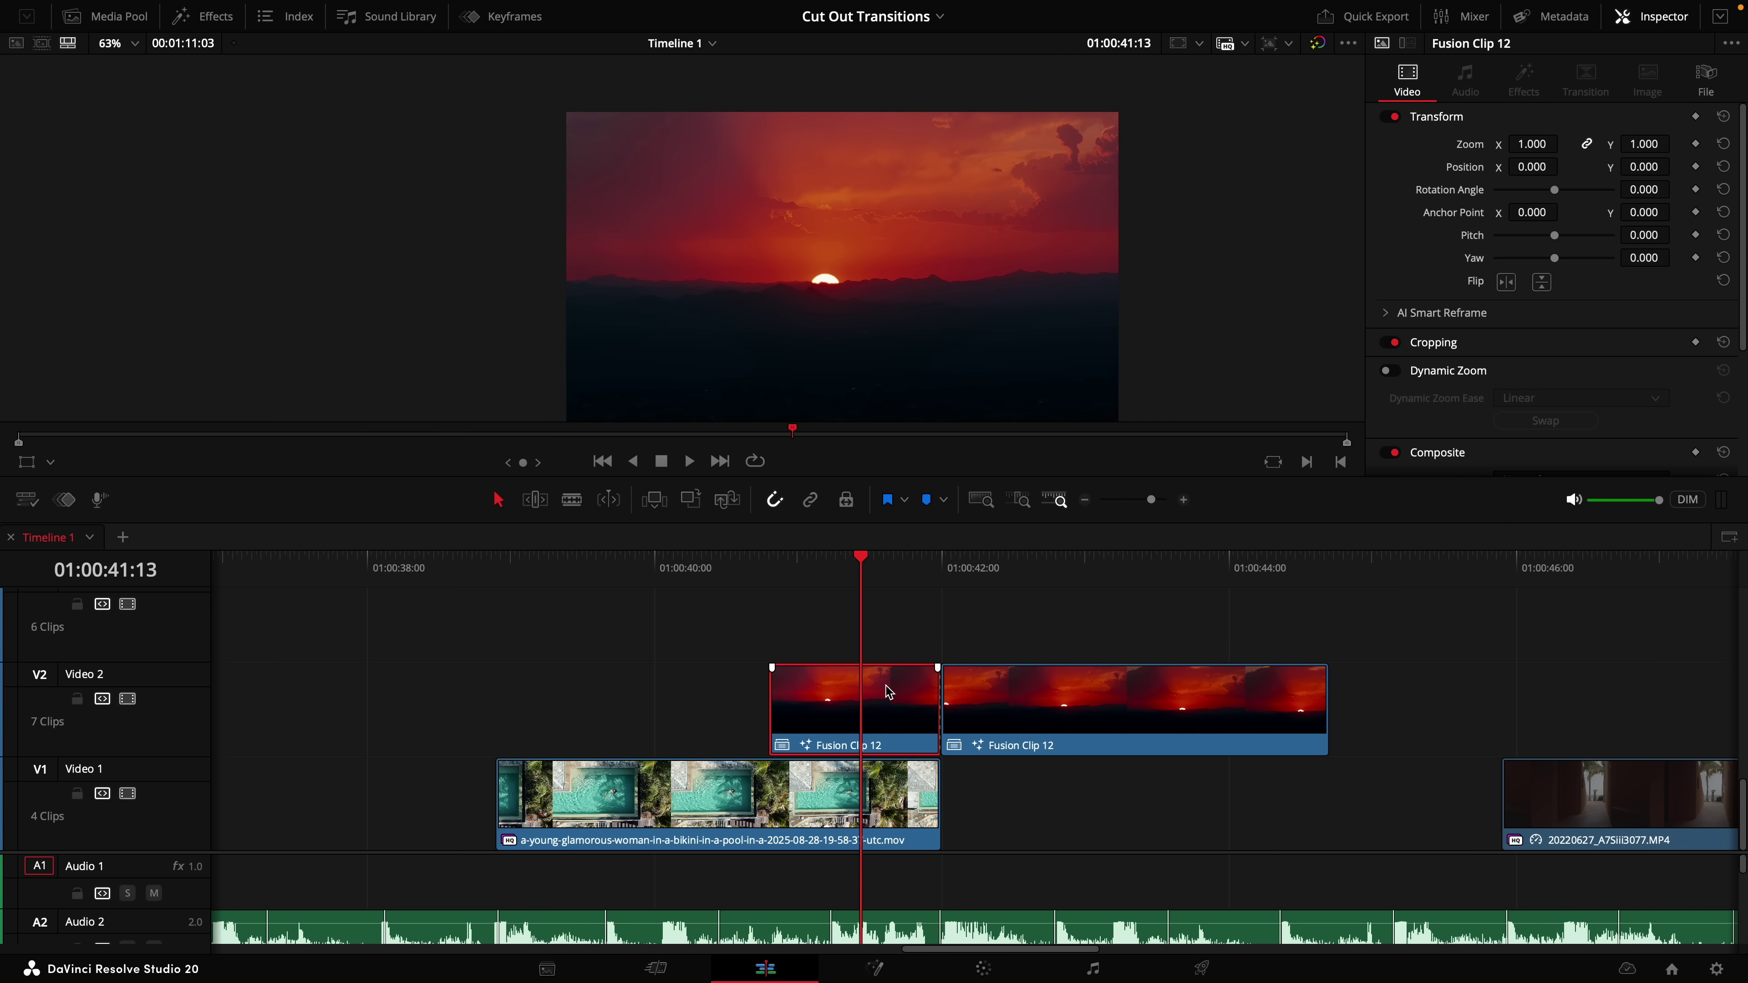
left_click(875, 968)
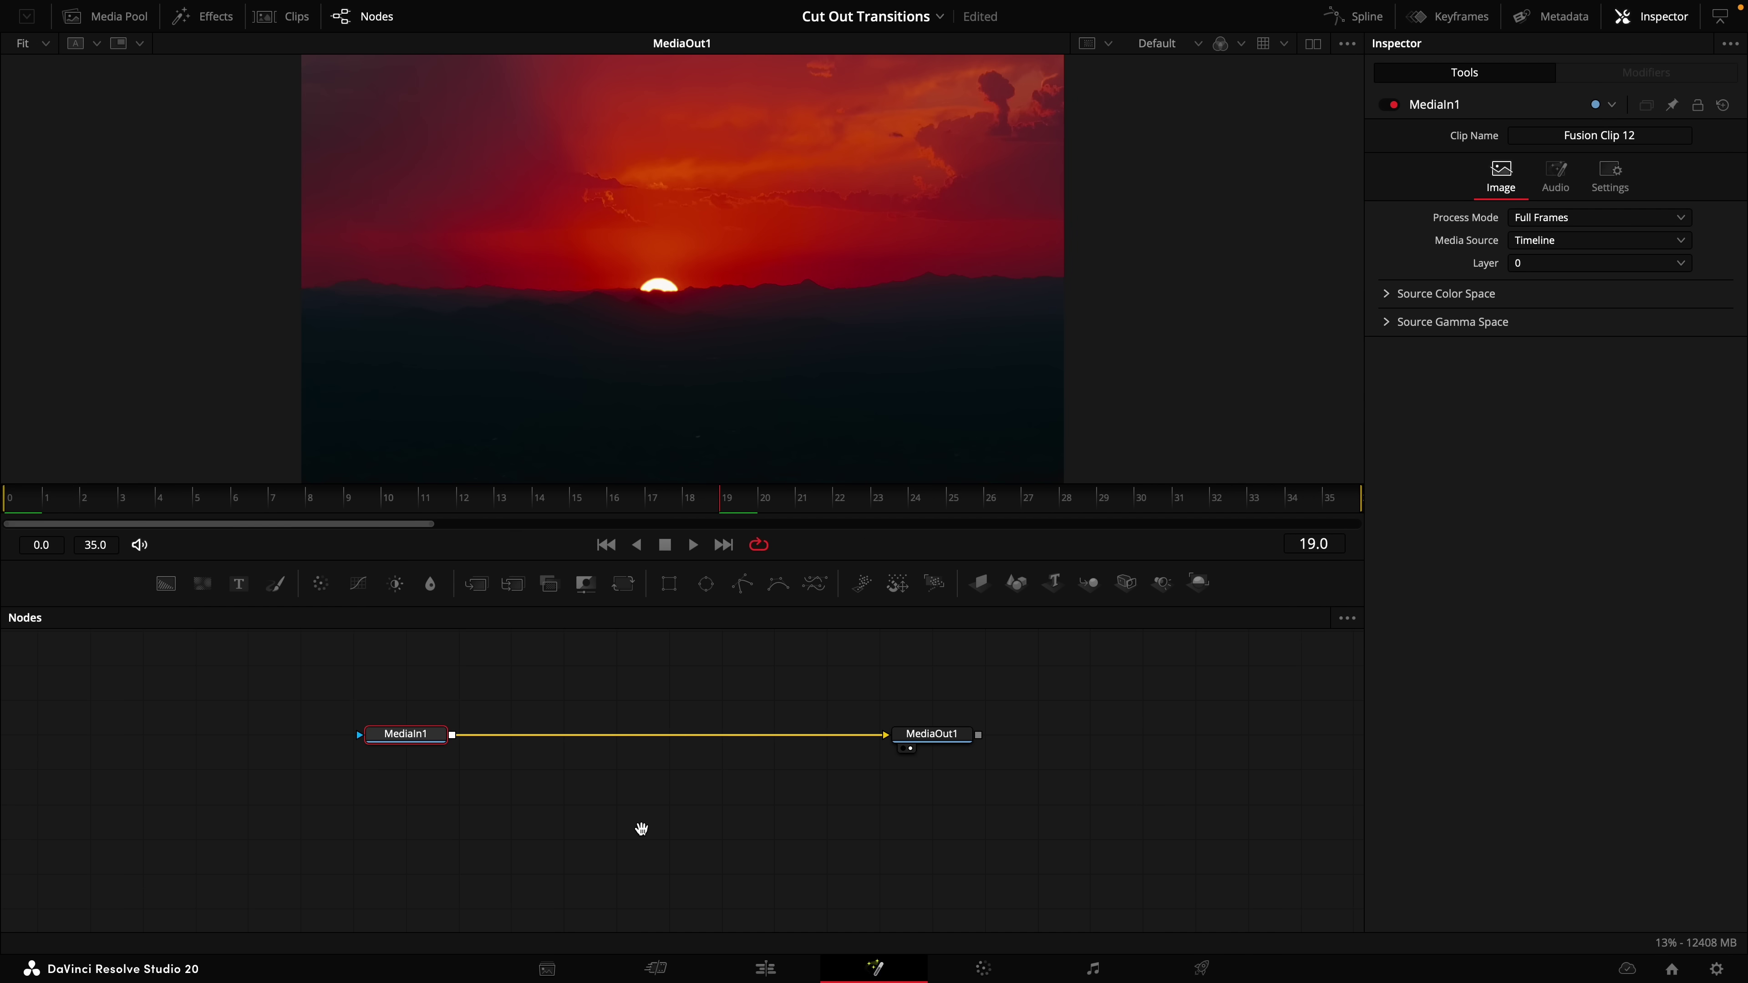
left_click(745, 592)
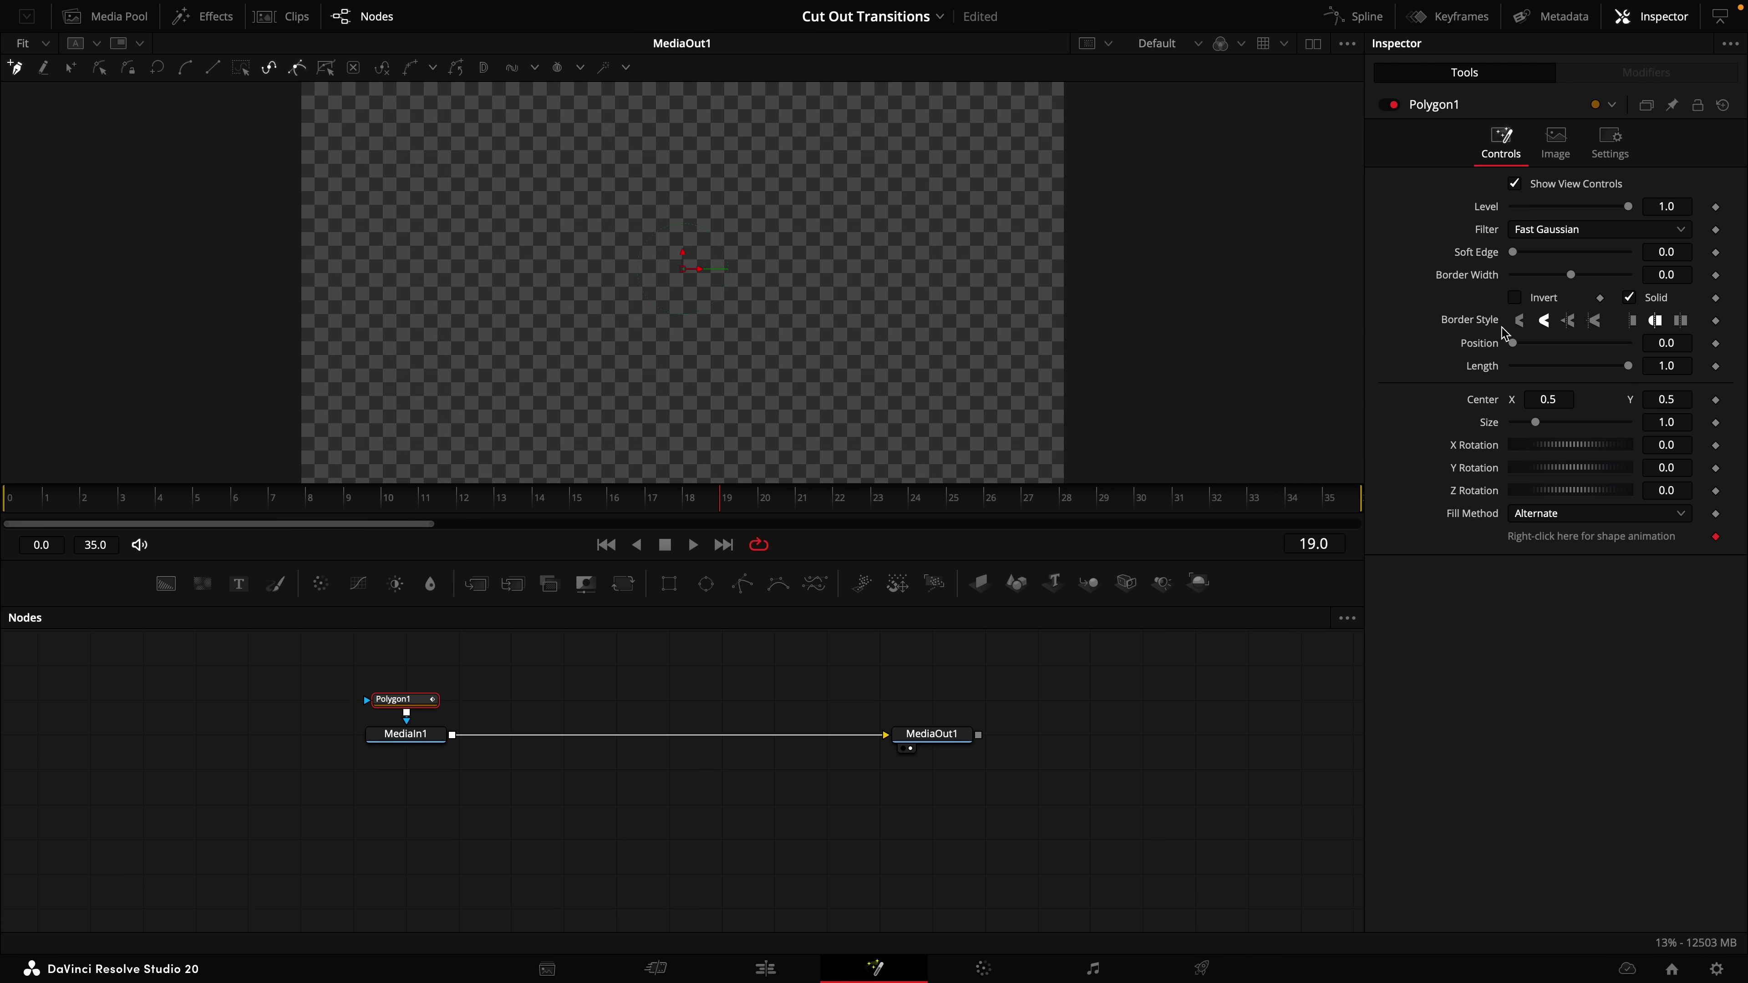
left_click(1516, 299)
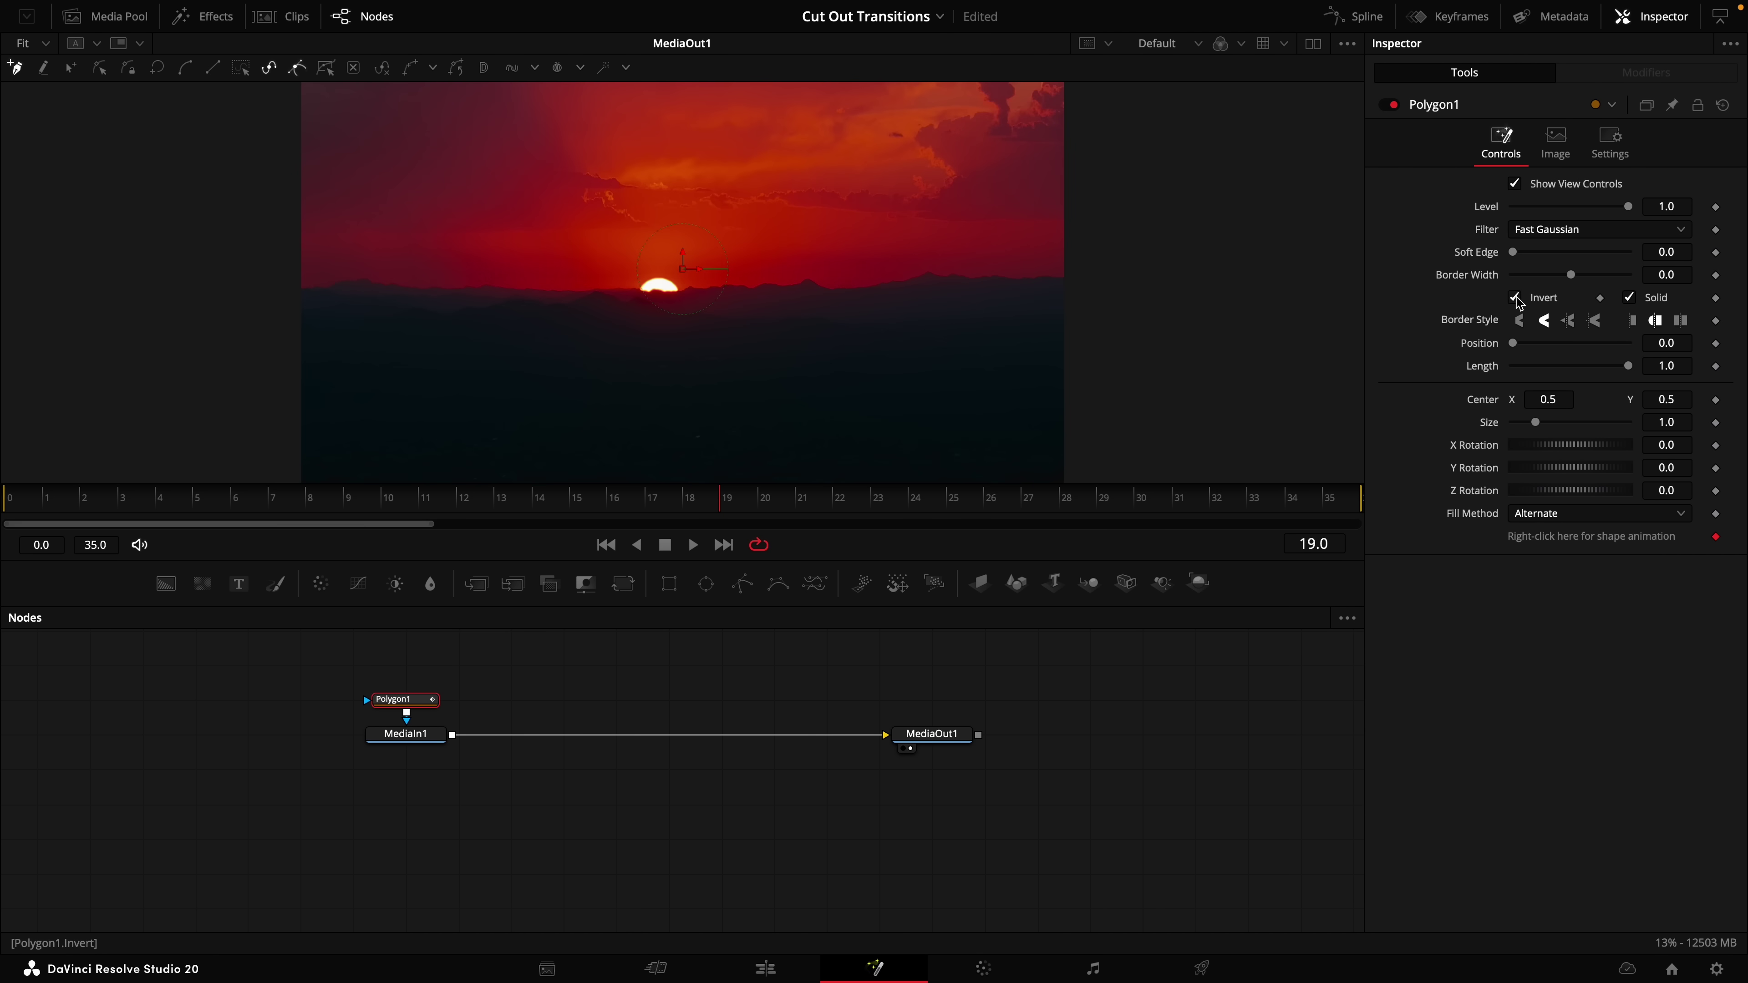
Draw a tall, slanted four-sided mask shape near the left edge of the sunset image and turn Invert off.
left_click(413, 490)
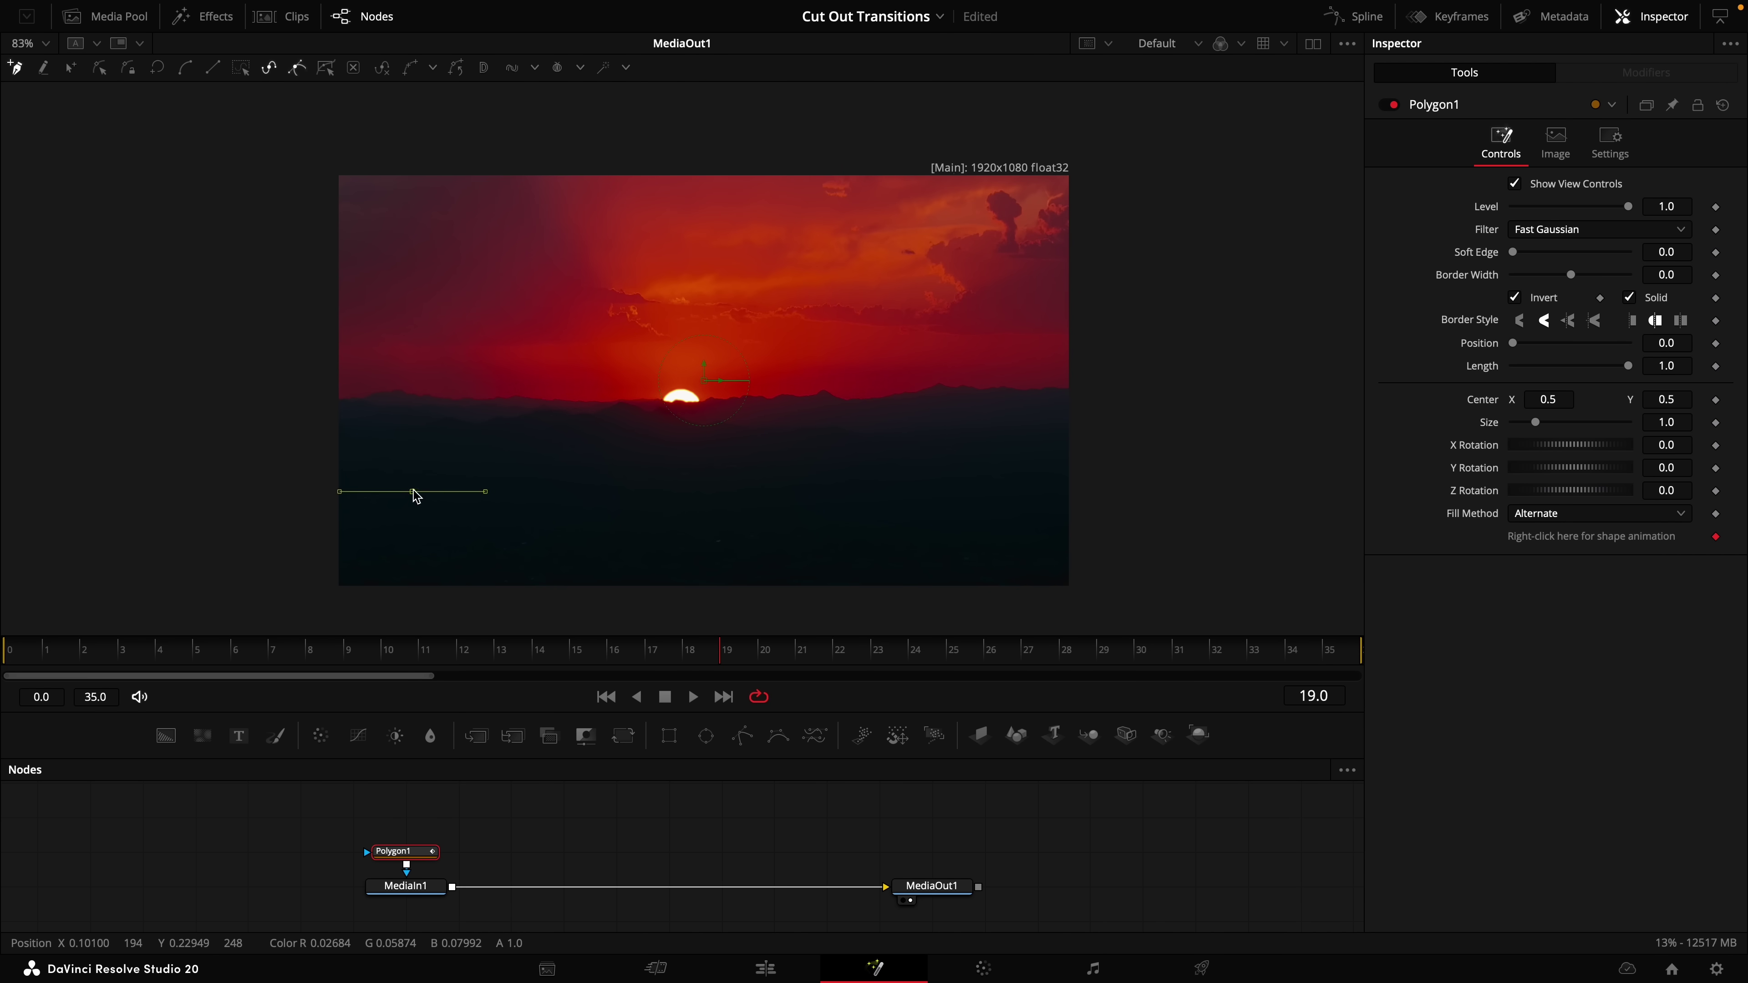
left_click(463, 231)
left_click(587, 234)
left_click(508, 530)
left_click(402, 546)
left_click(413, 491)
left_click_drag(589, 205, 555, 206)
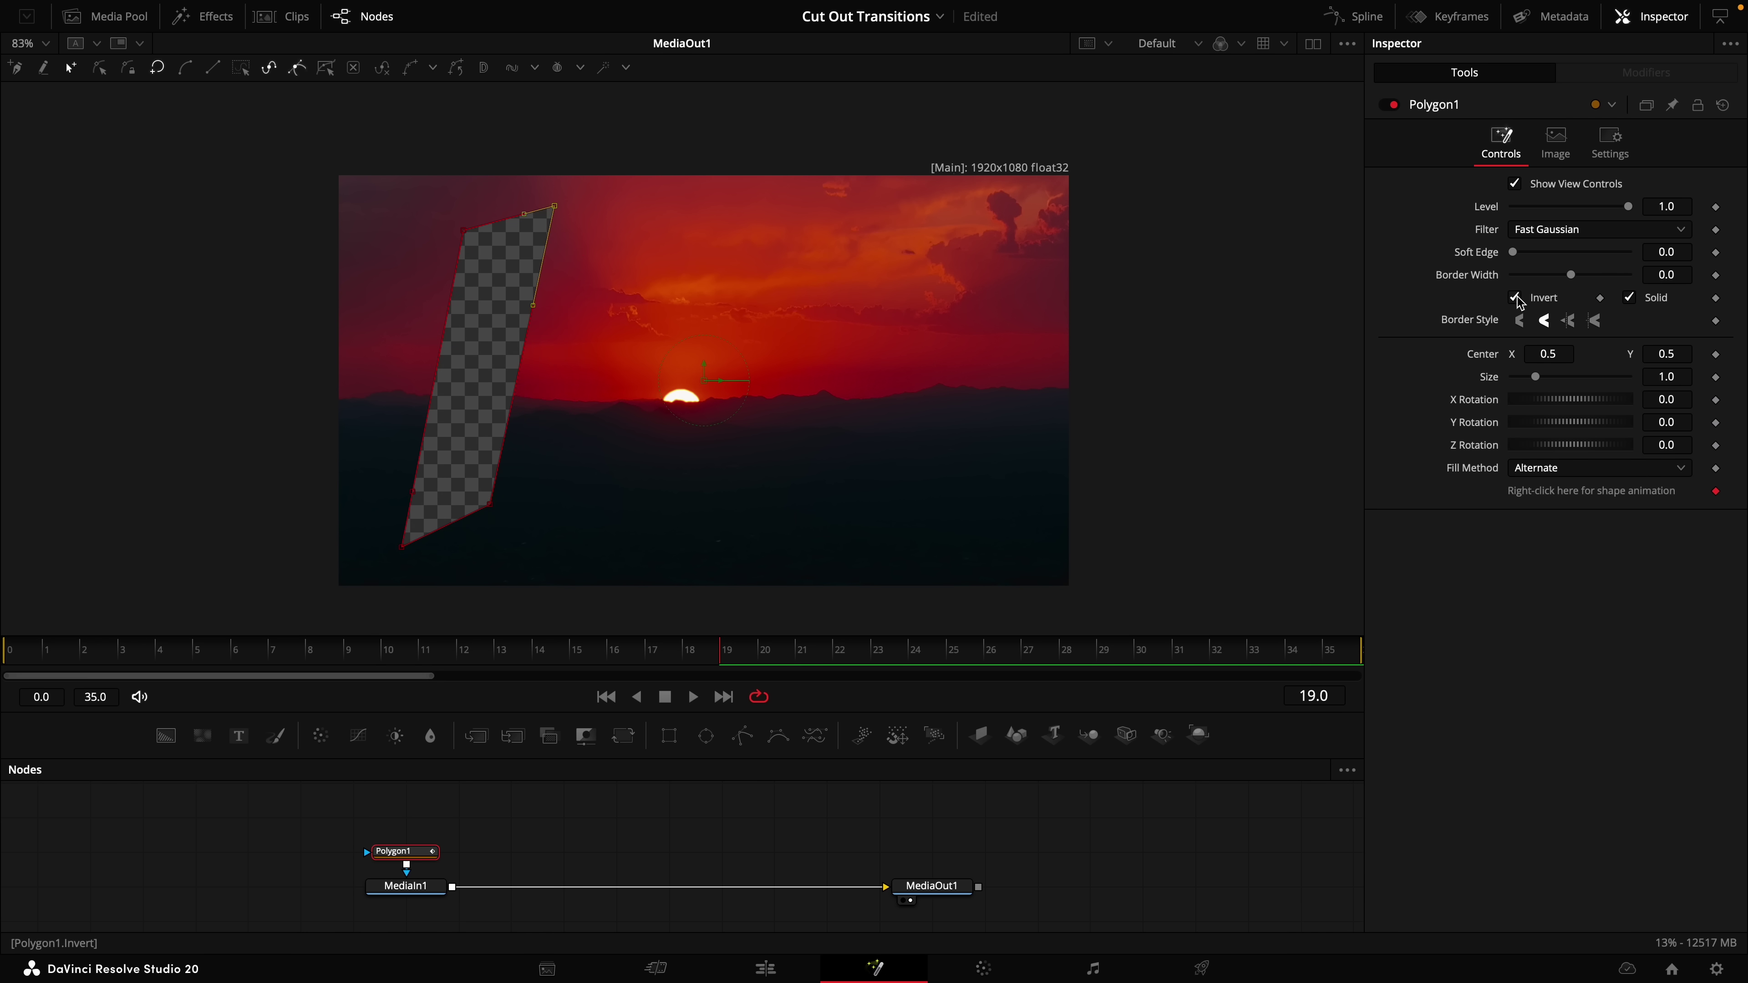
left_click(1516, 298)
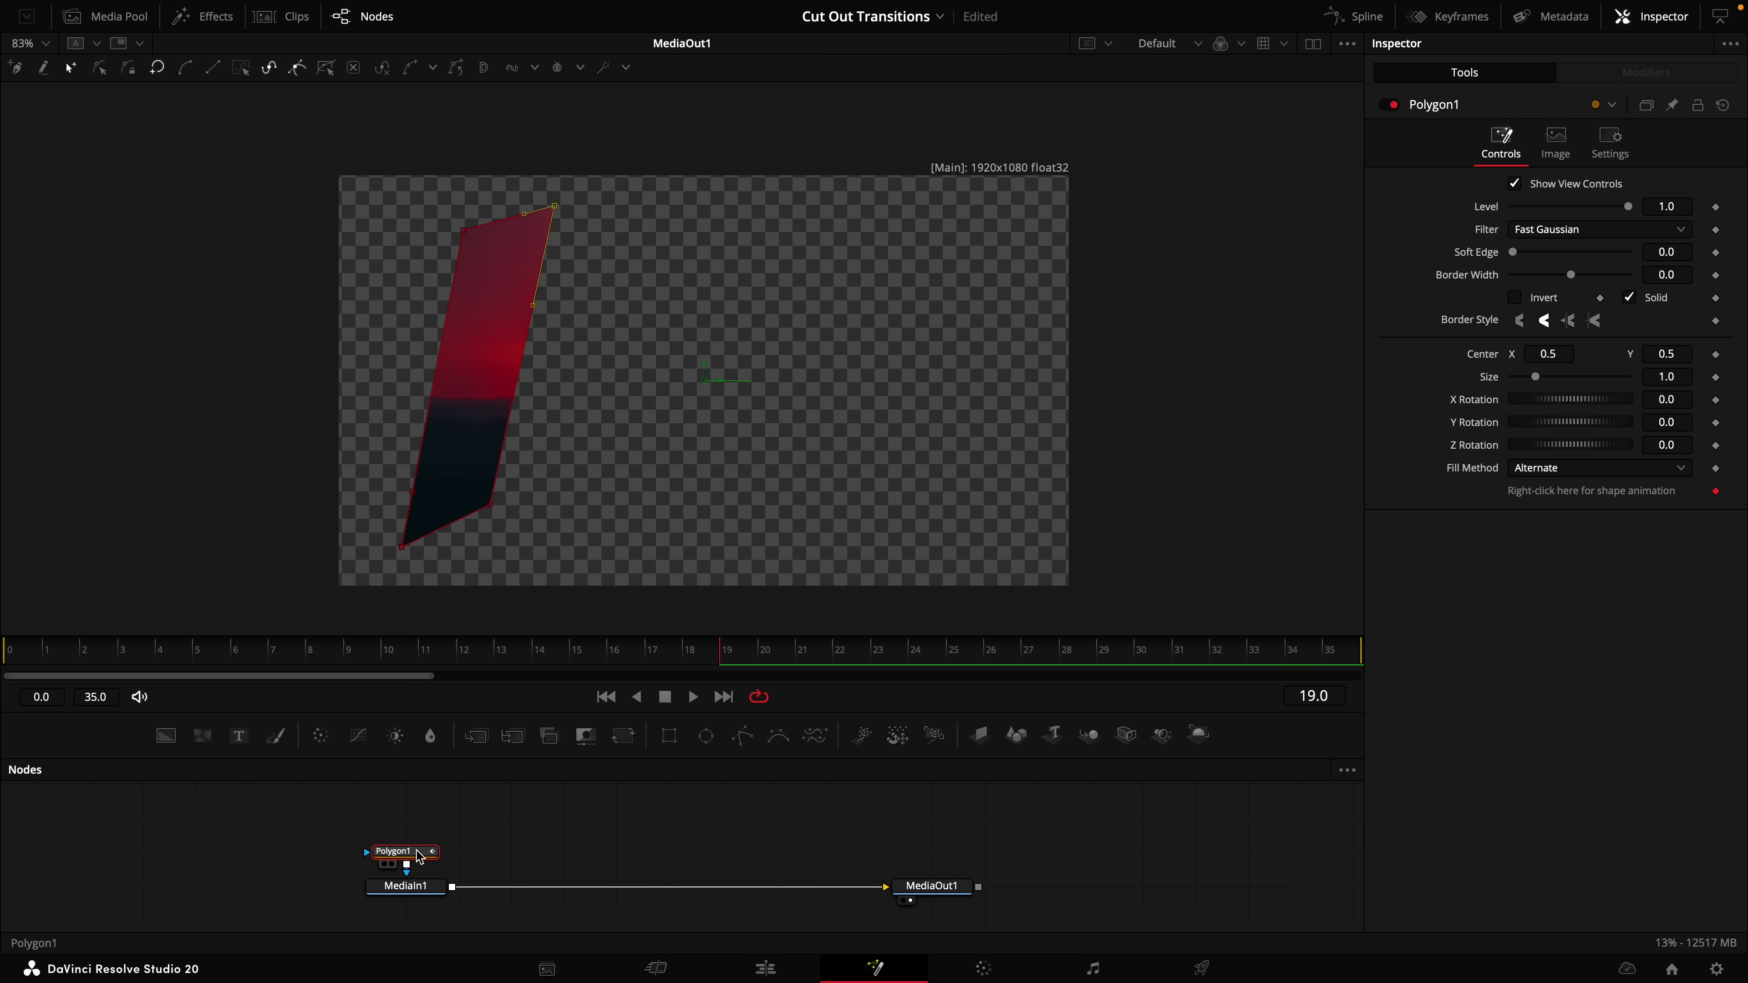
Duplicate the polygon mask and offset the copy horizontally by setting its Center X to 0.68.
mouse_move(423, 857)
key("ctrl+v")
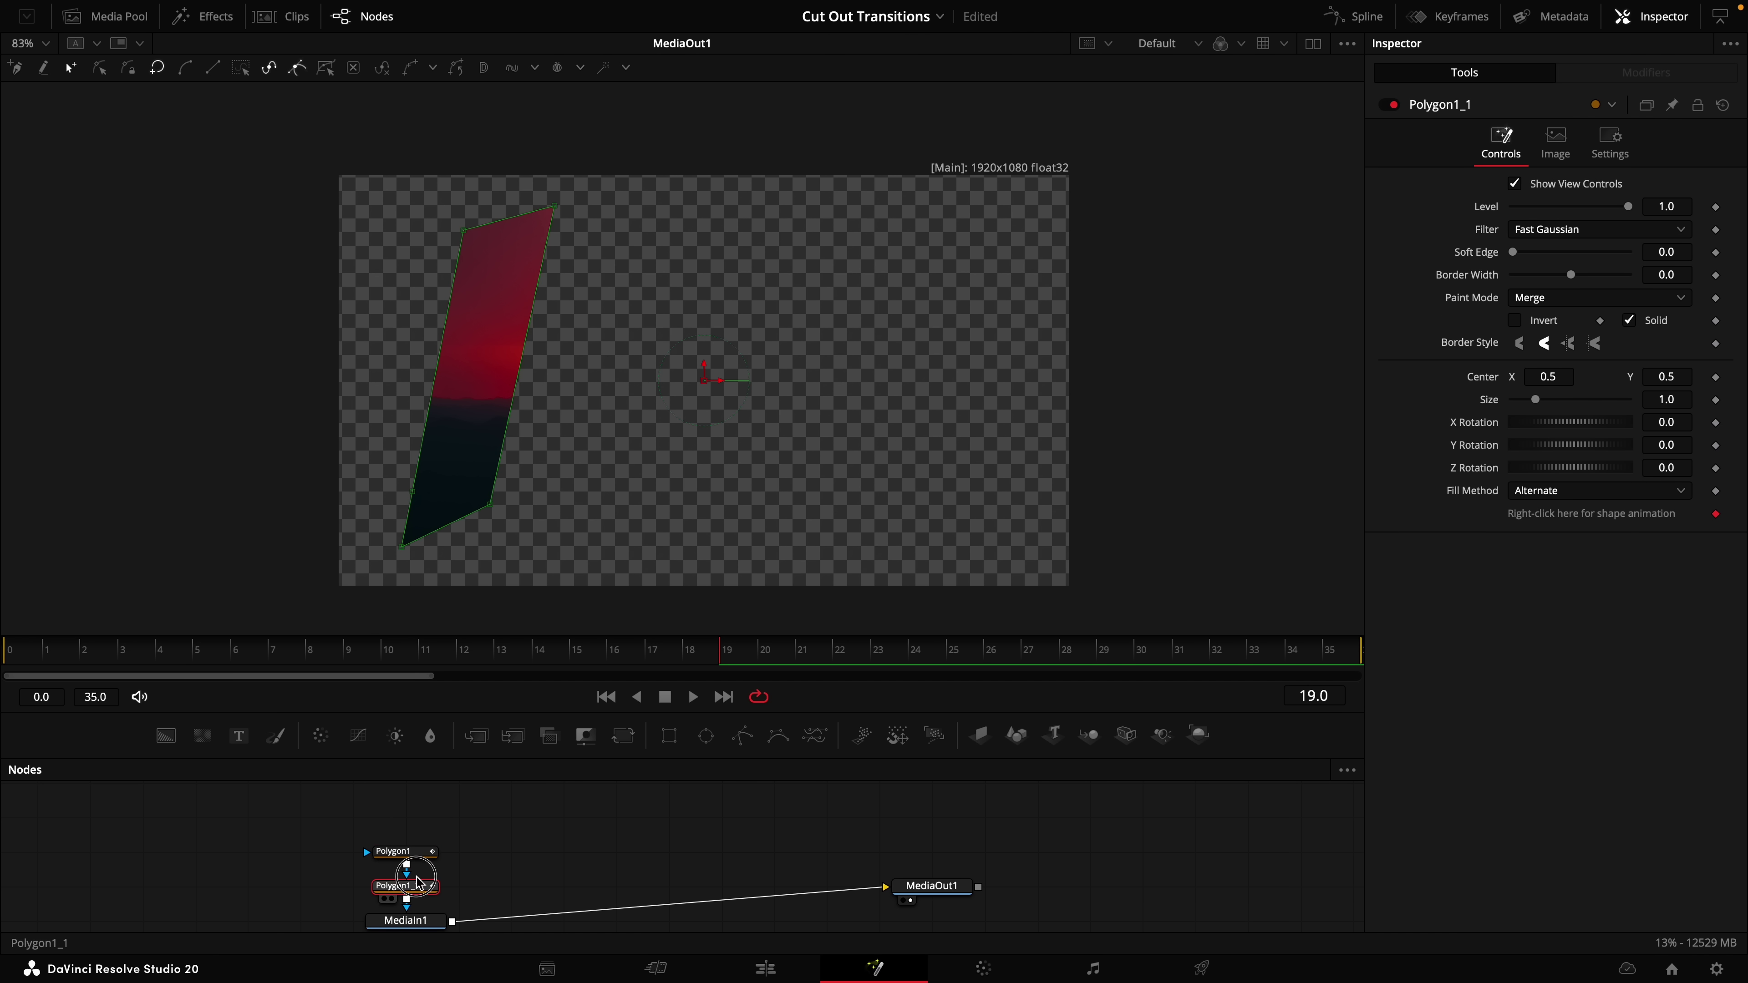
scroll(426, 886, "down", 1)
scroll(426, 886, "down", 3)
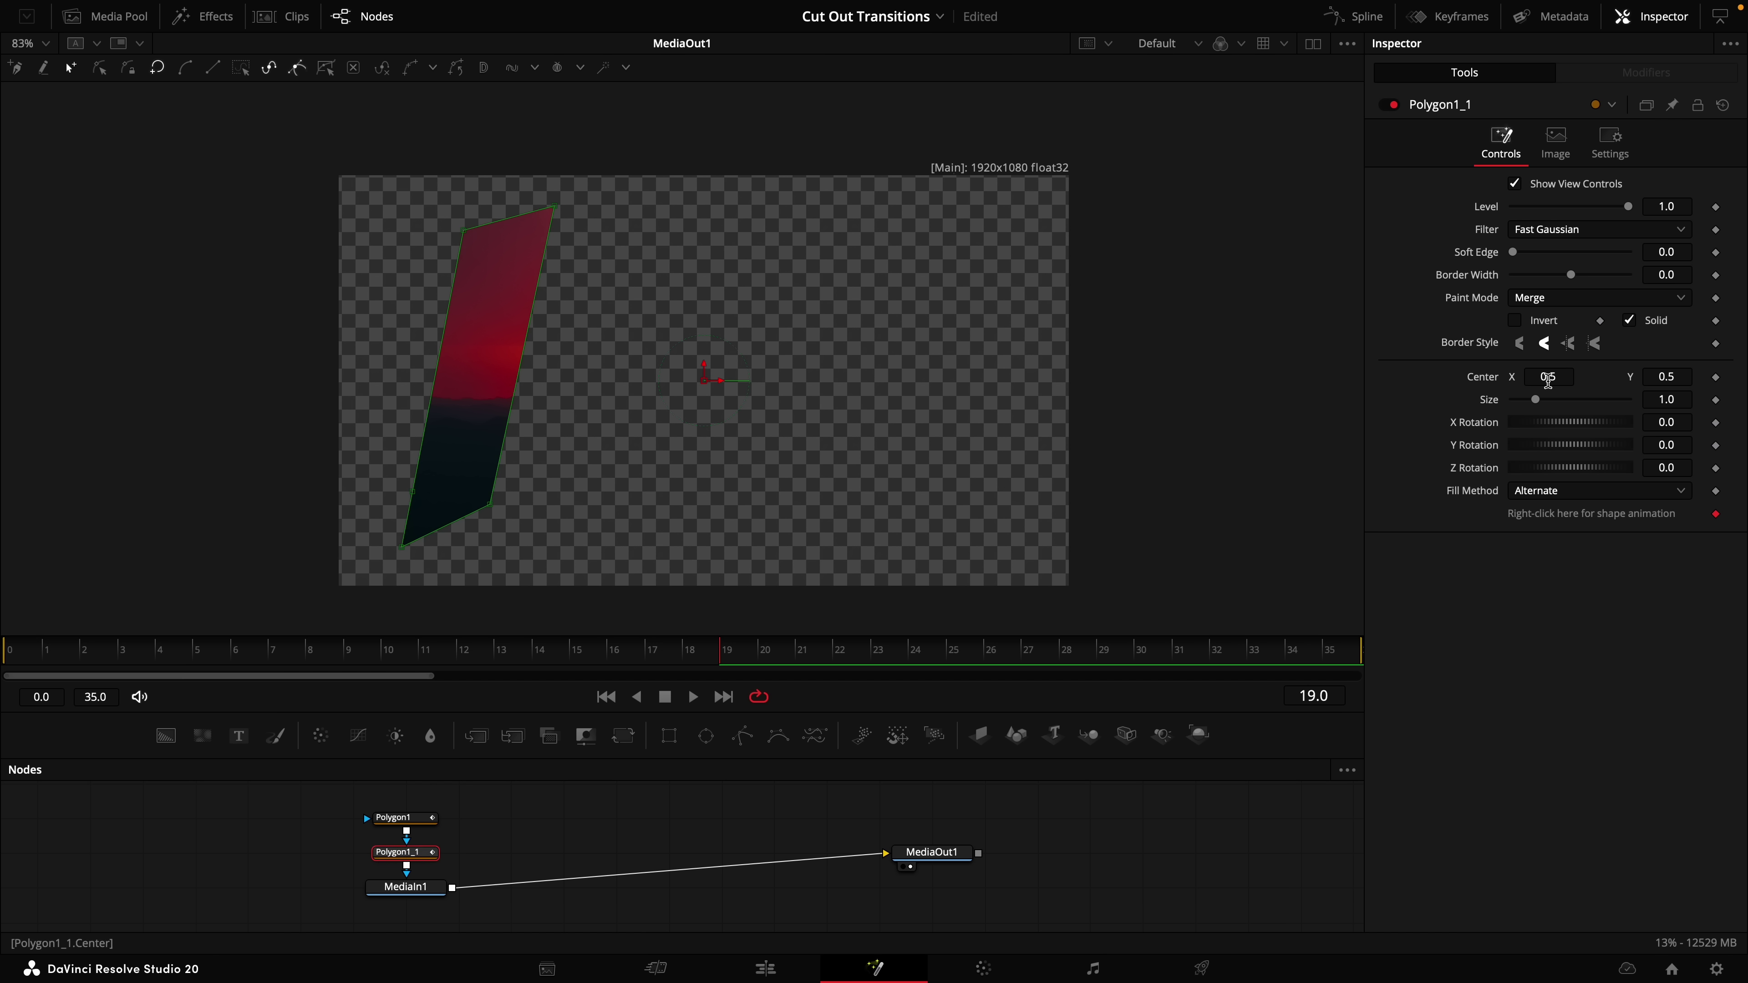
left_click_drag(1547, 379, 1713, 405)
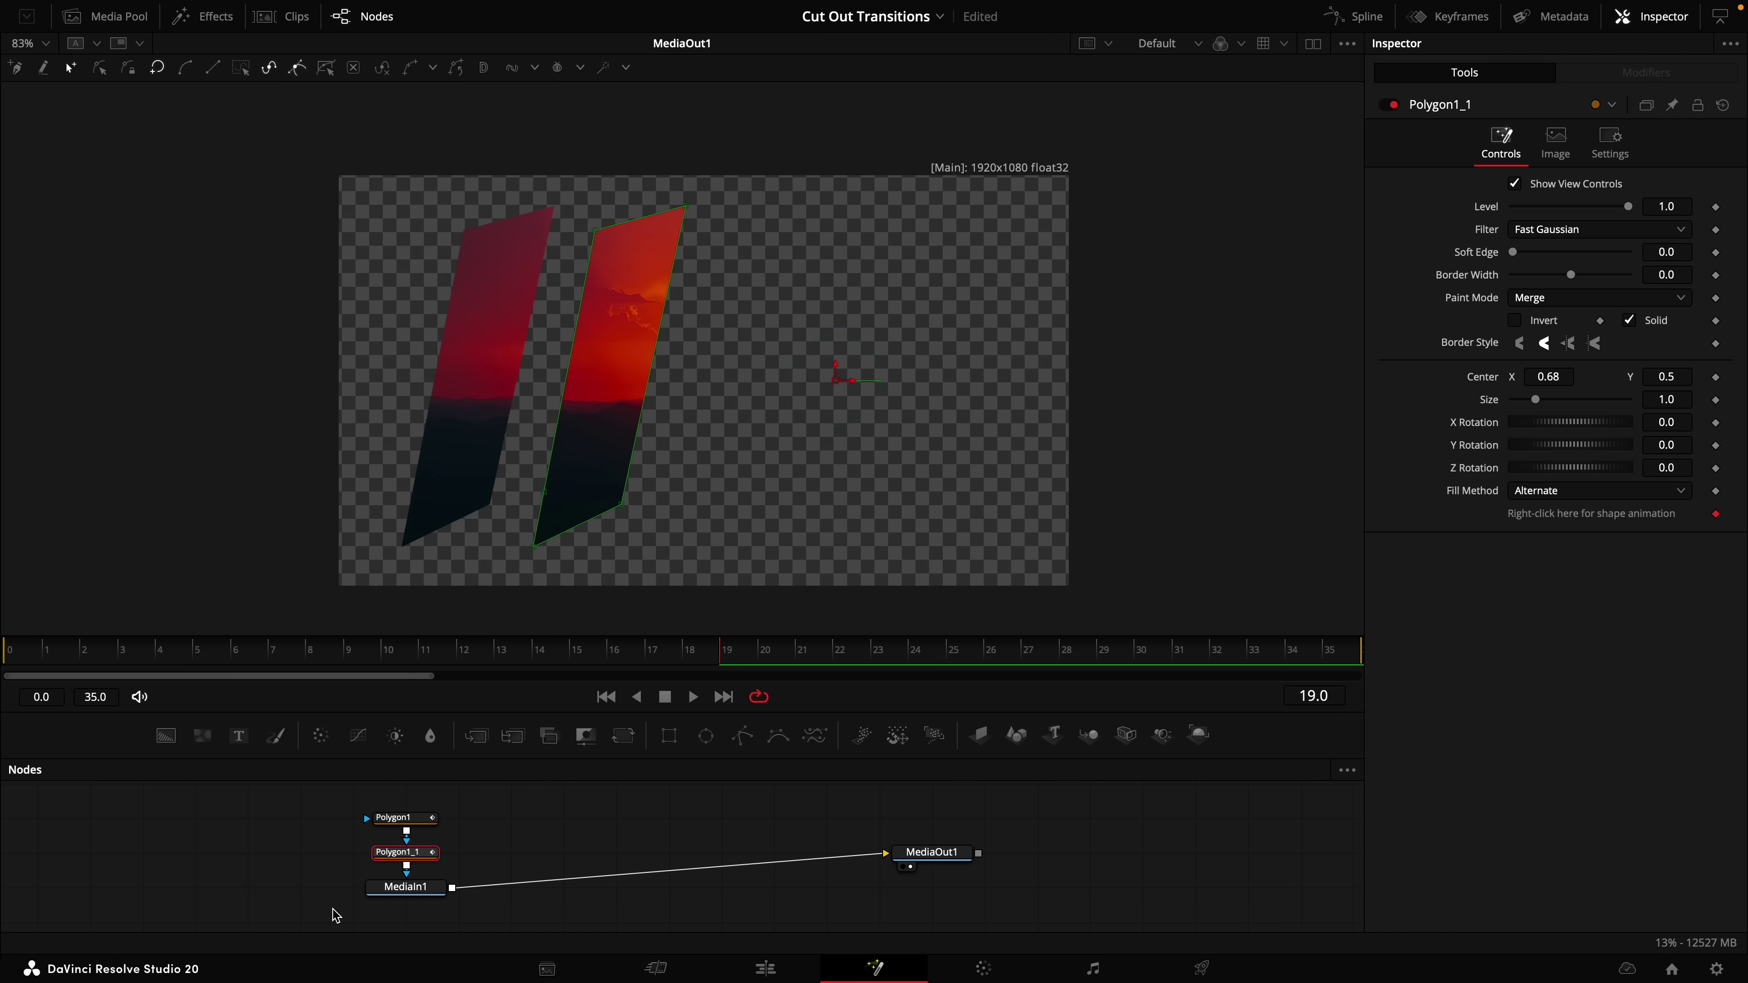
Duplicate the second polygon mask and set the new copy's Center X to 0.87.
key("ctrl+c")
key("ctrl+v")
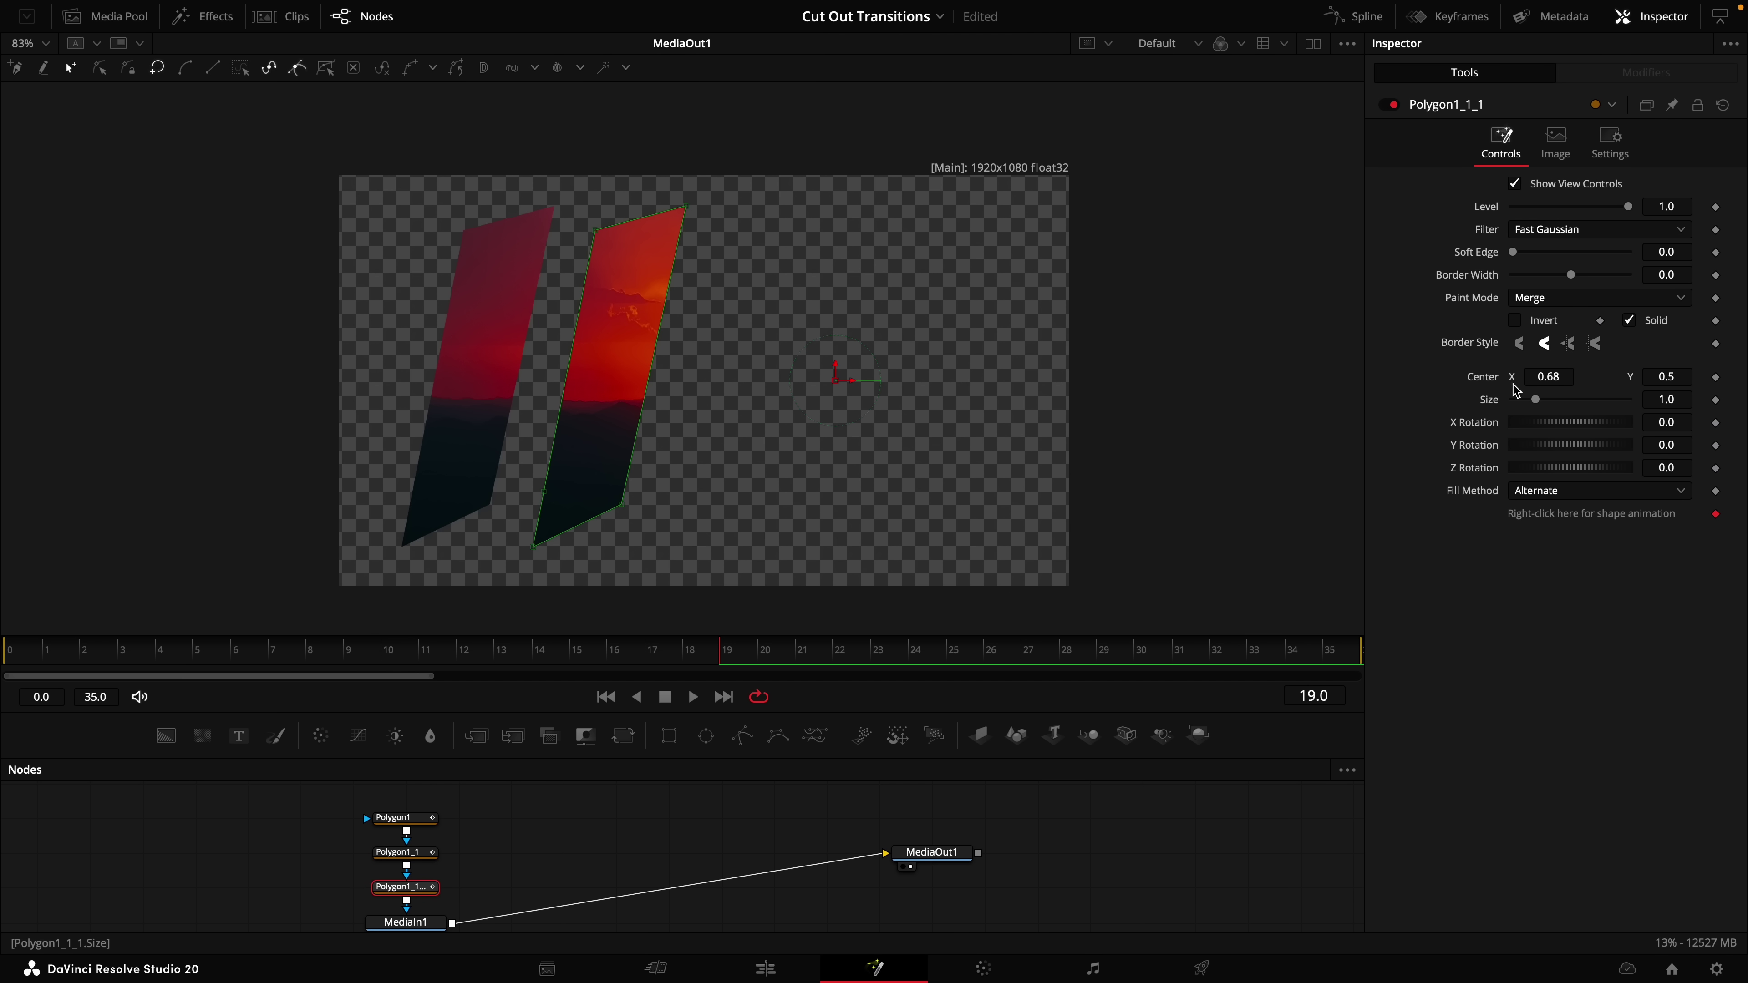
left_click_drag(1550, 384, 1718, 396)
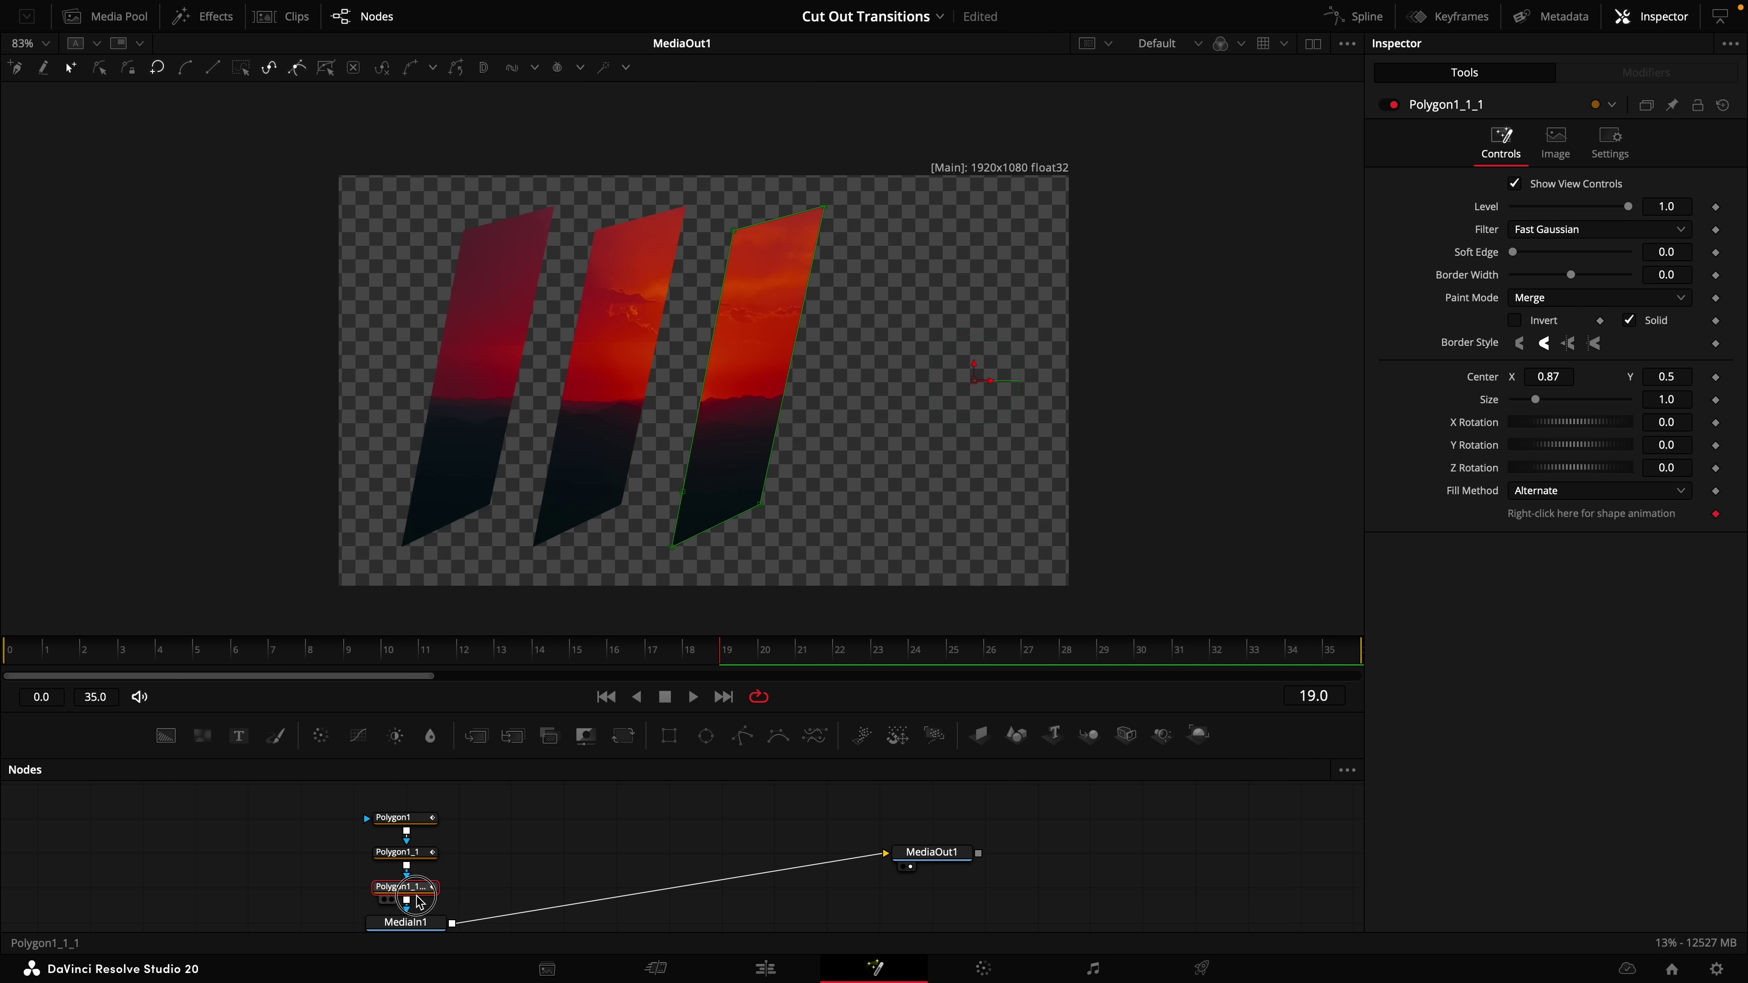
Add a fourth slanted shape by duplicating the third polygon mask and setting its Center X to 1.069.
key("ctrl+c")
key("ctrl+v")
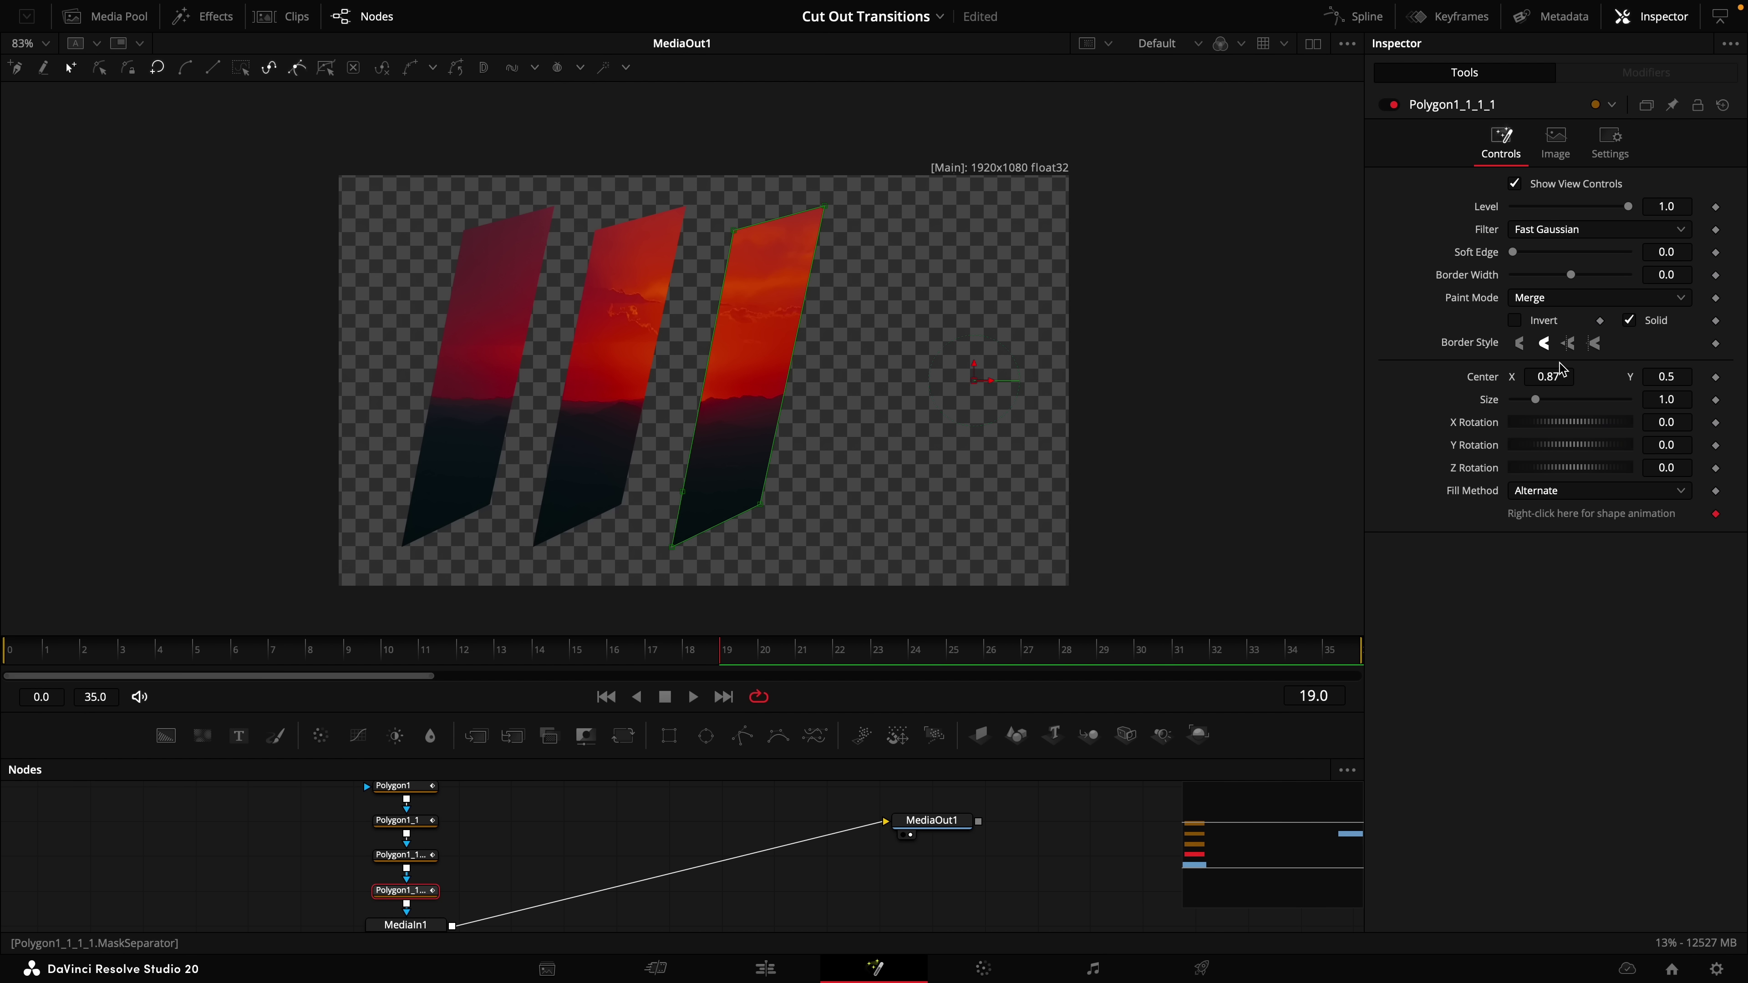
left_click_drag(1554, 376, 1723, 382)
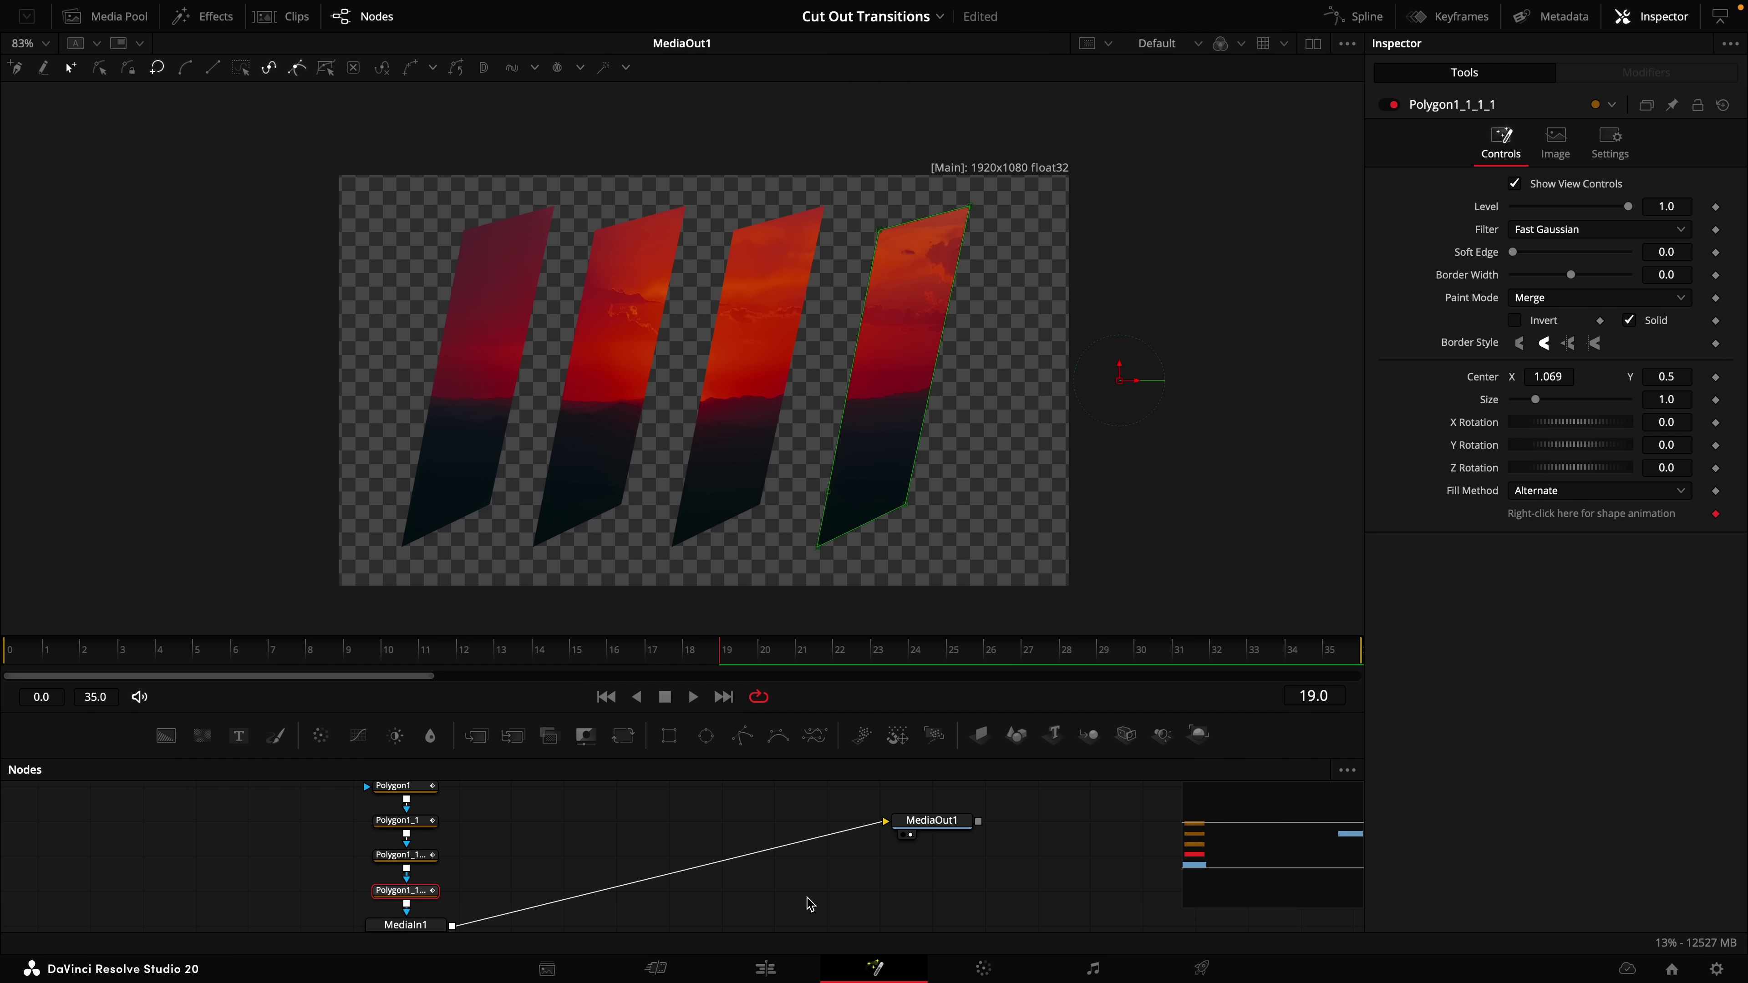
Return to the Edit page, split the masked Fusion clip at 01:00:41:07 and delete the part before the cut.
left_click(769, 965)
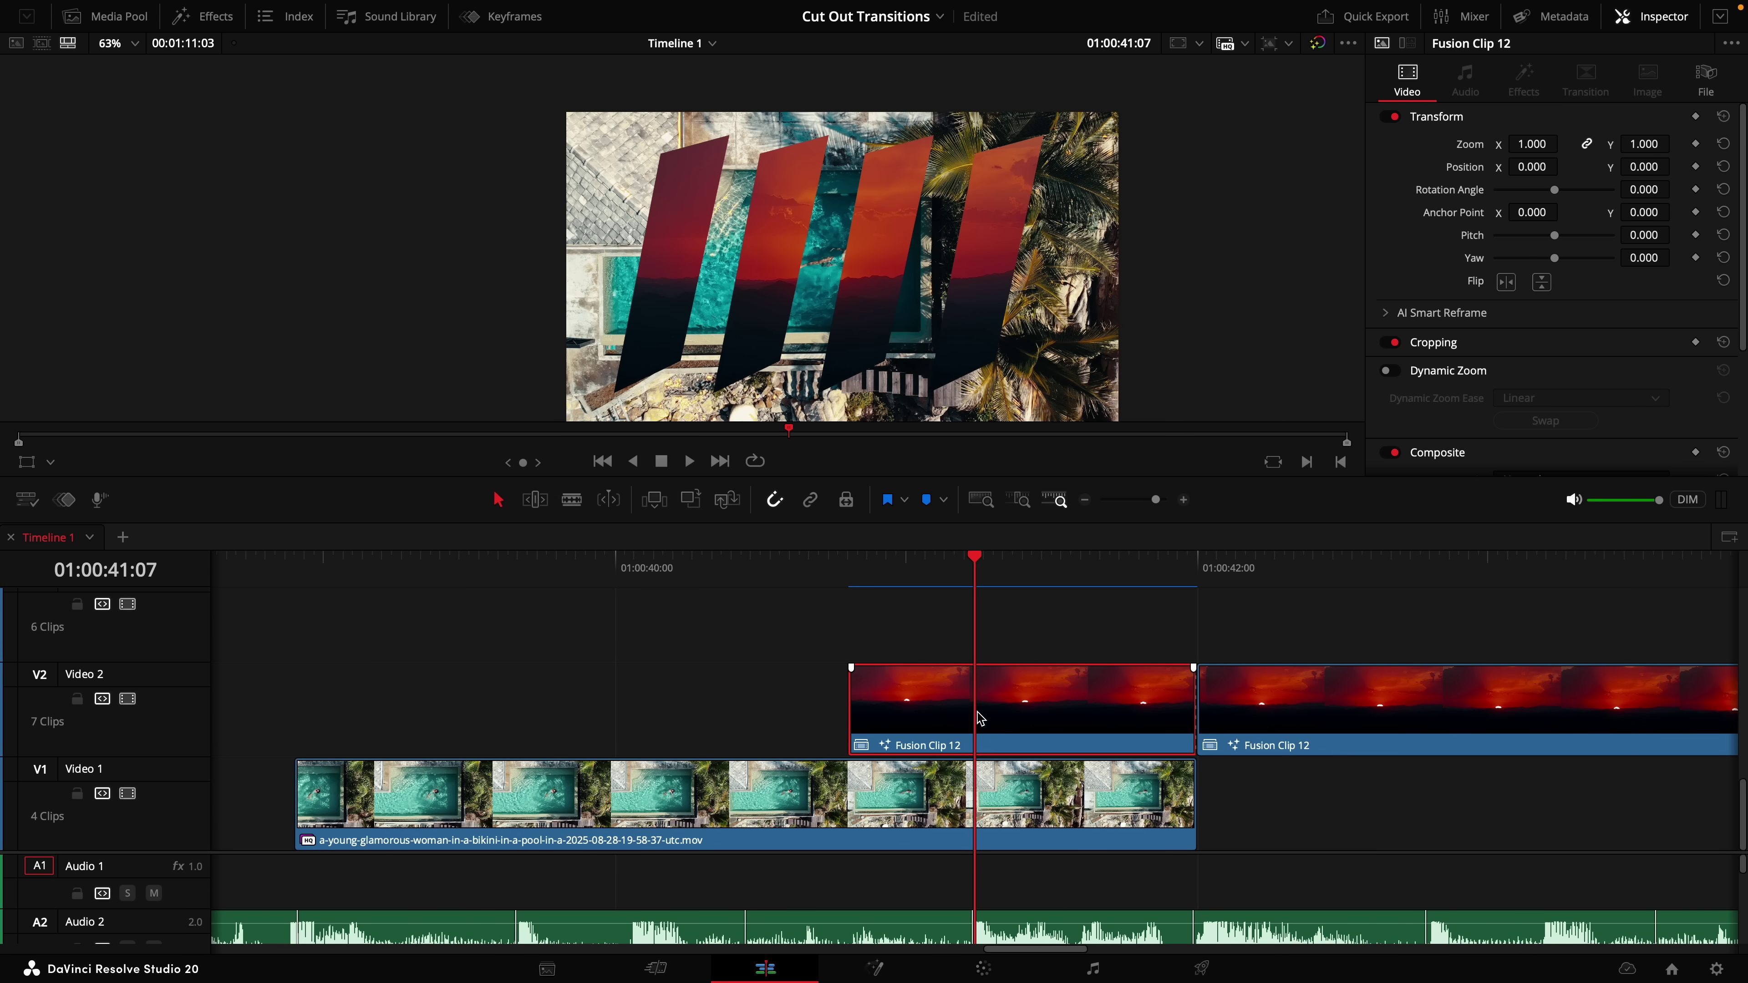
key("b")
left_click(977, 709)
key("a")
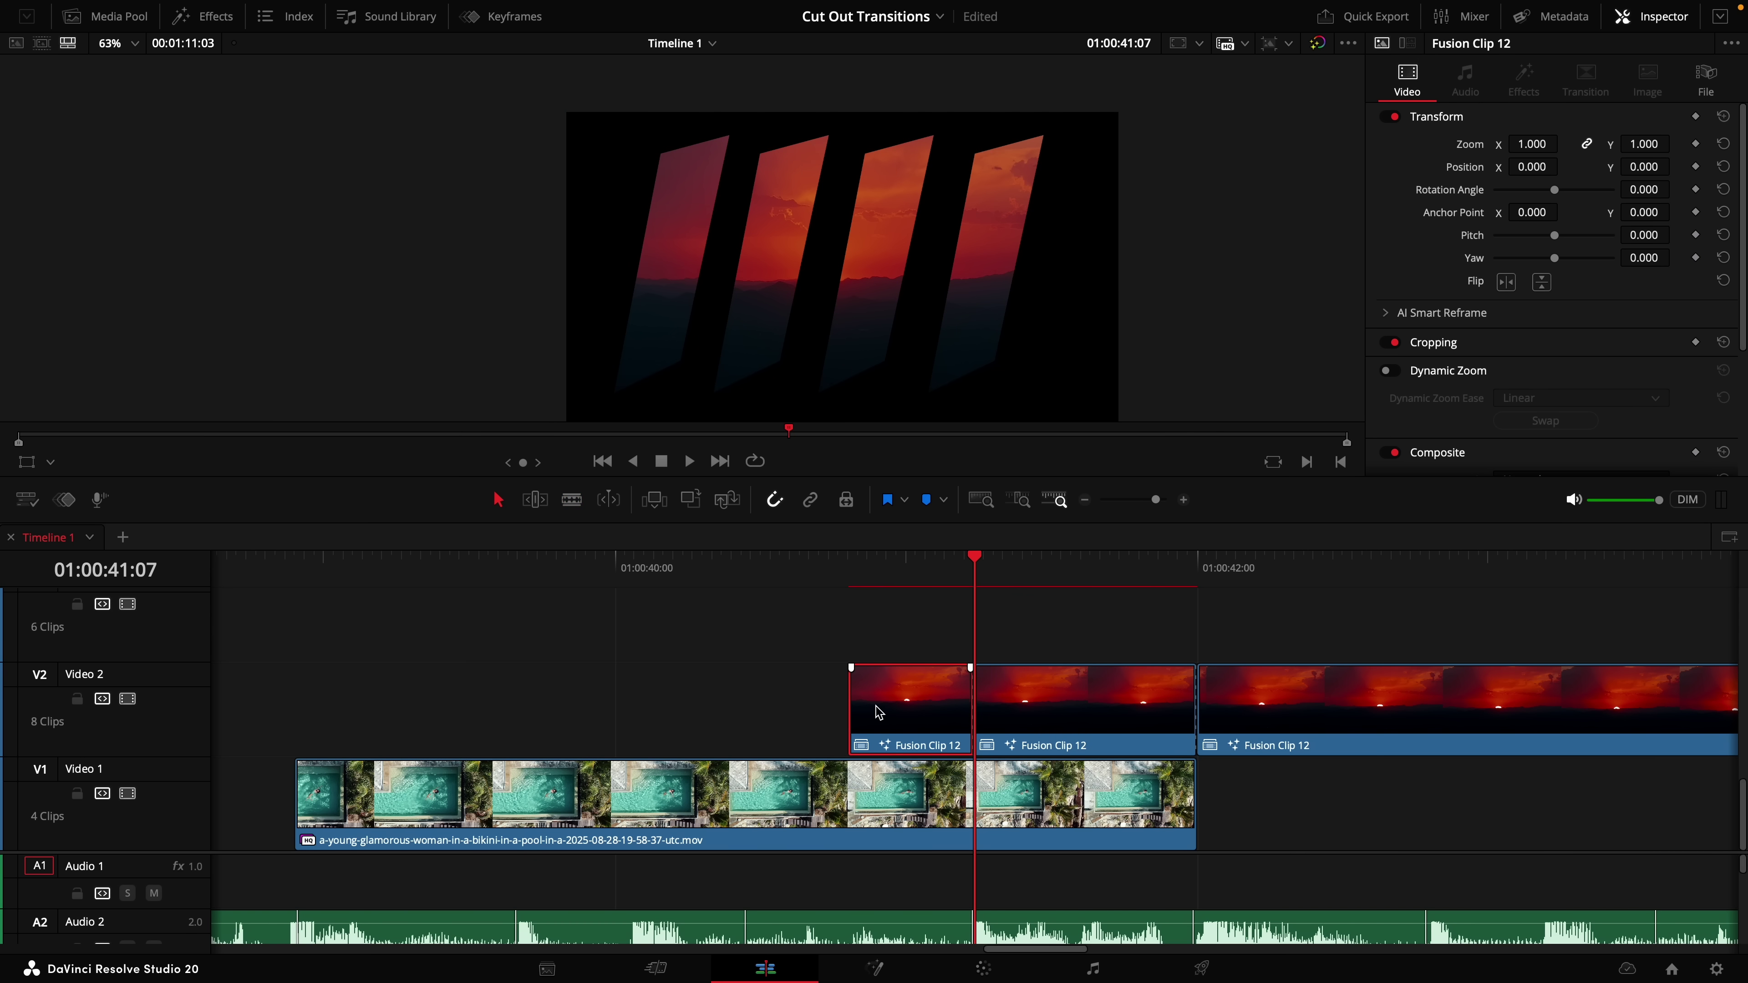
key("BackSpace")
left_click(862, 575)
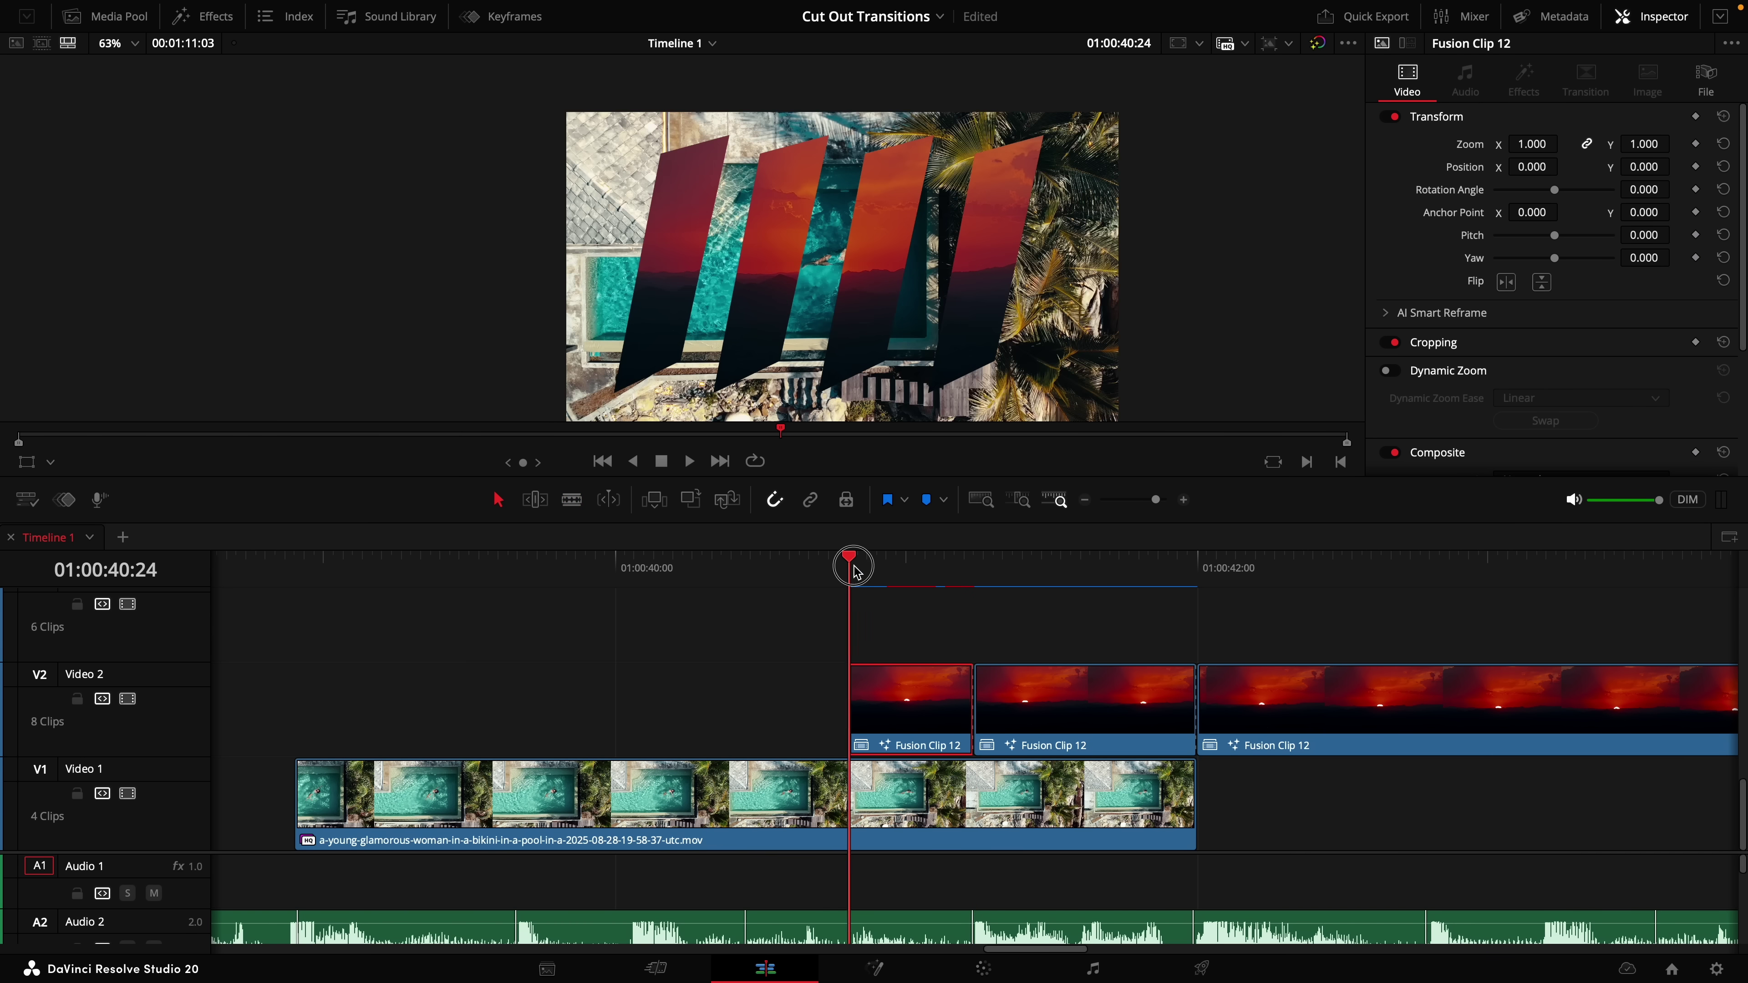
Split the remaining masked Fusion clip into four short pieces, cutting at 01:00:41:13 and then about every six frames.
left_click_drag(975, 586, 1035, 589)
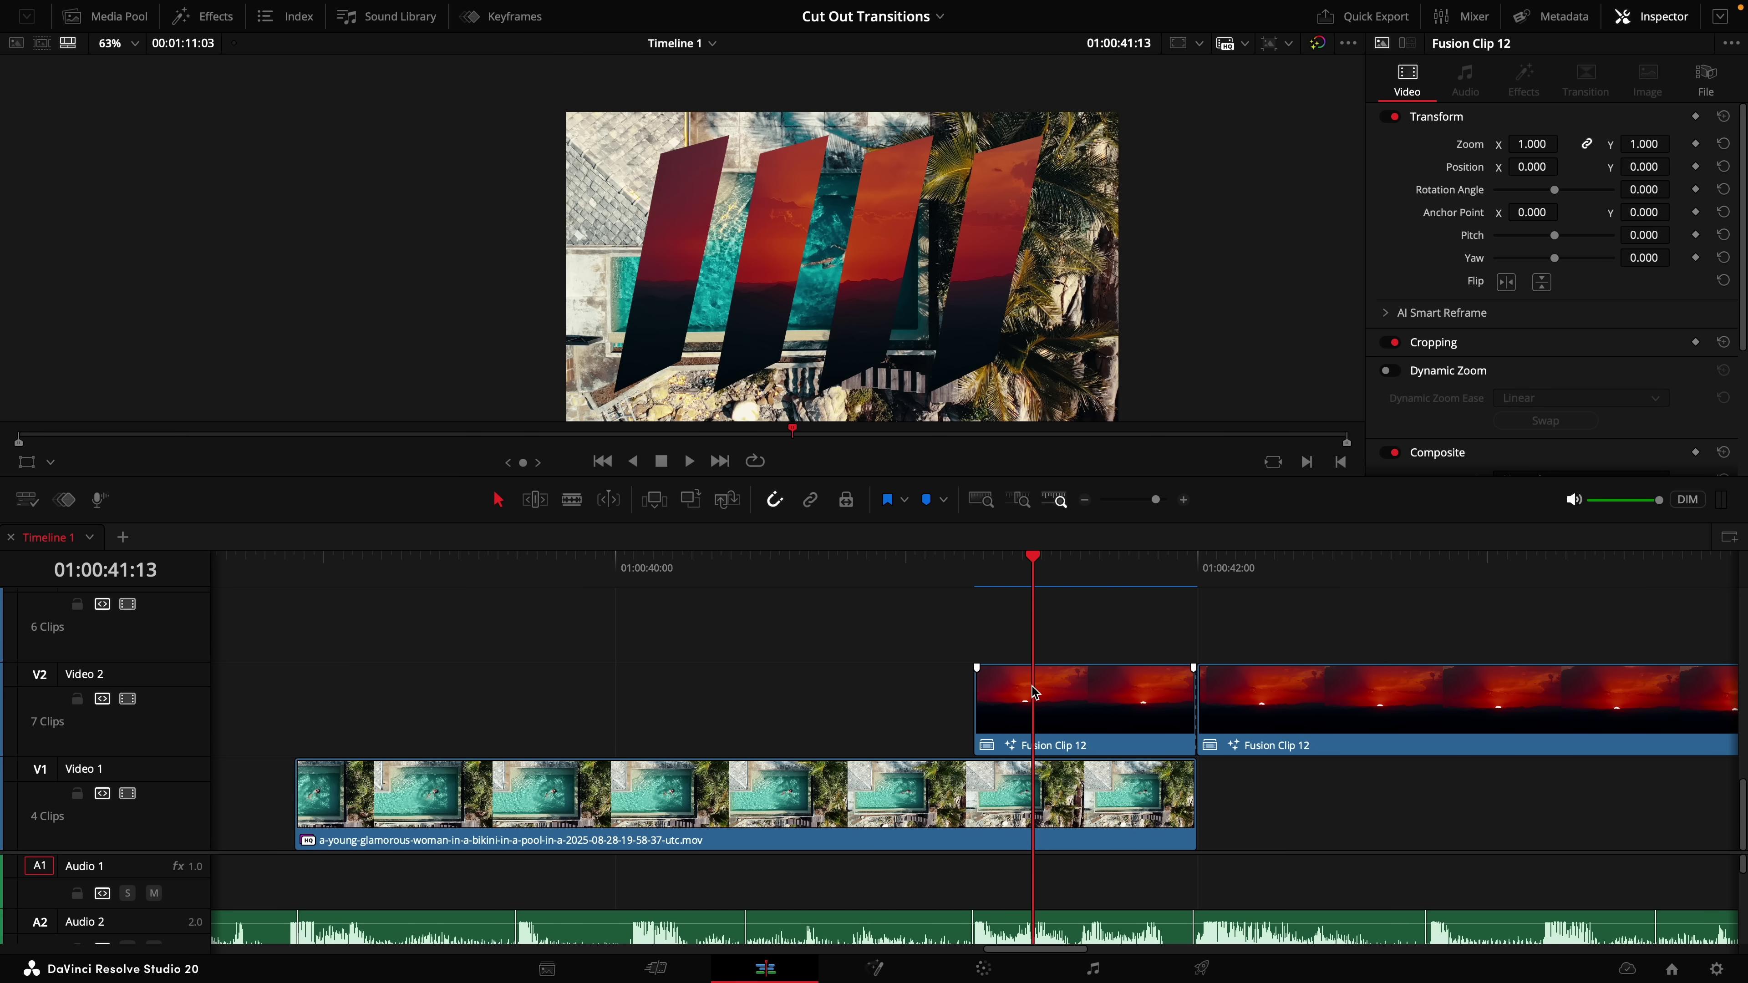
key("b")
left_click(1034, 692)
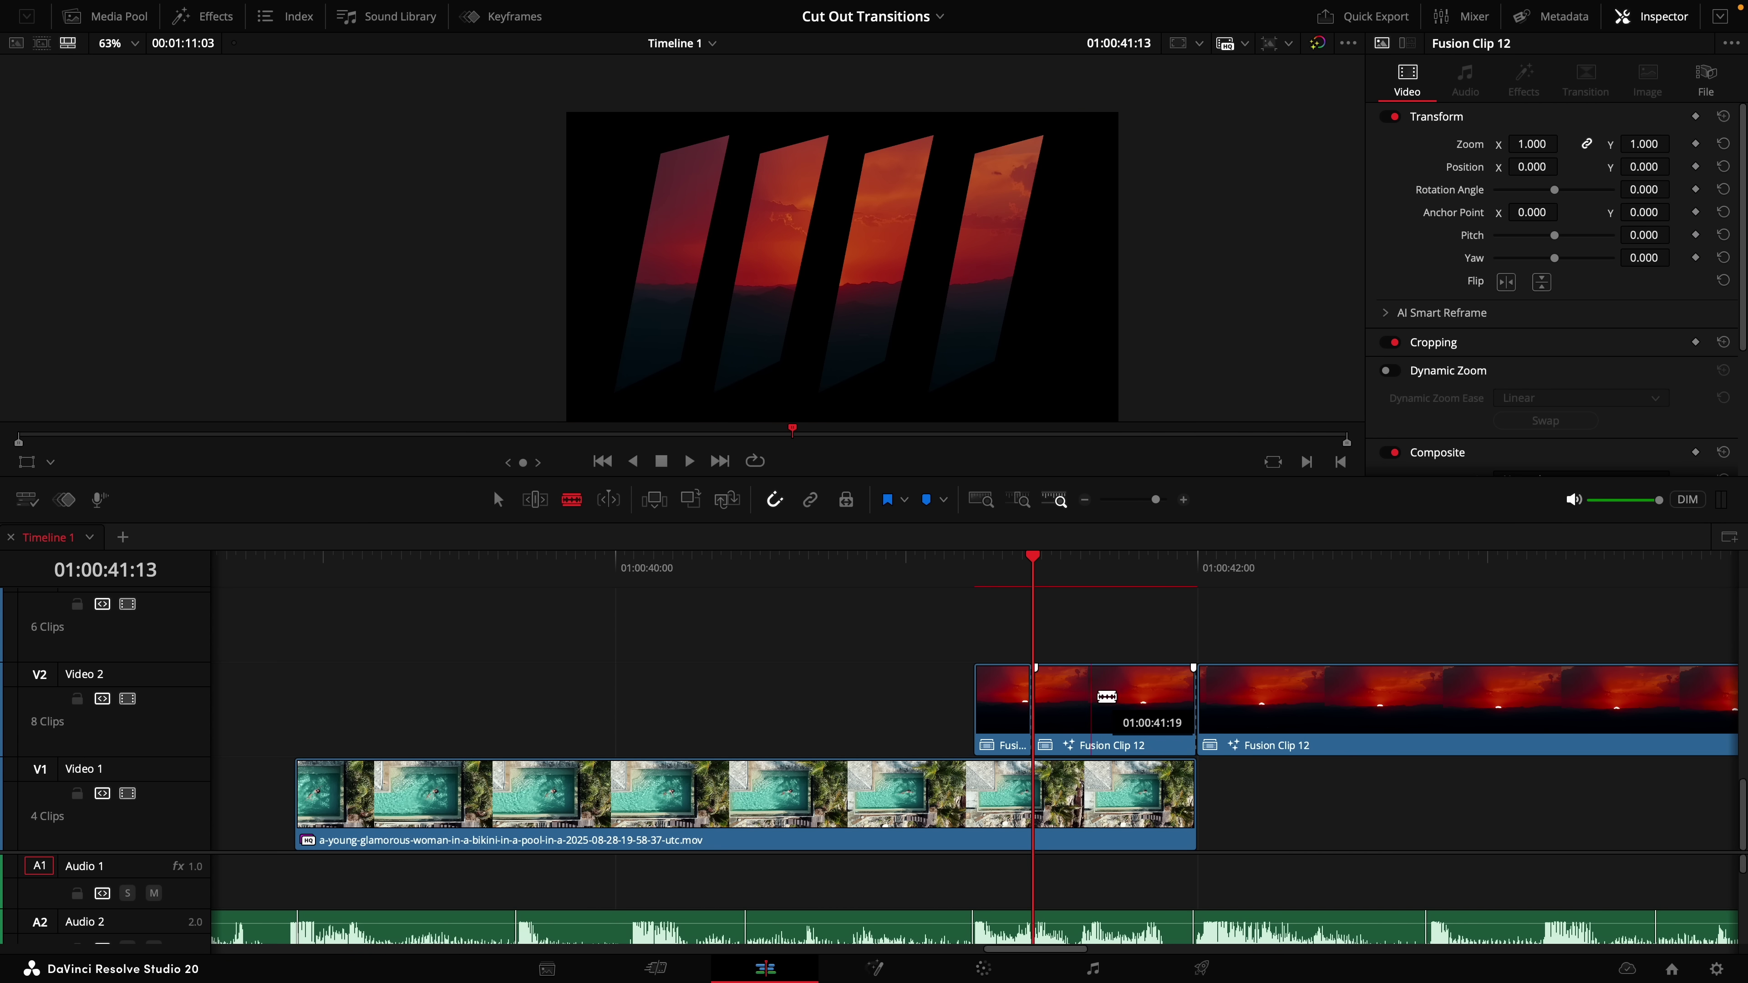
left_click(1101, 697)
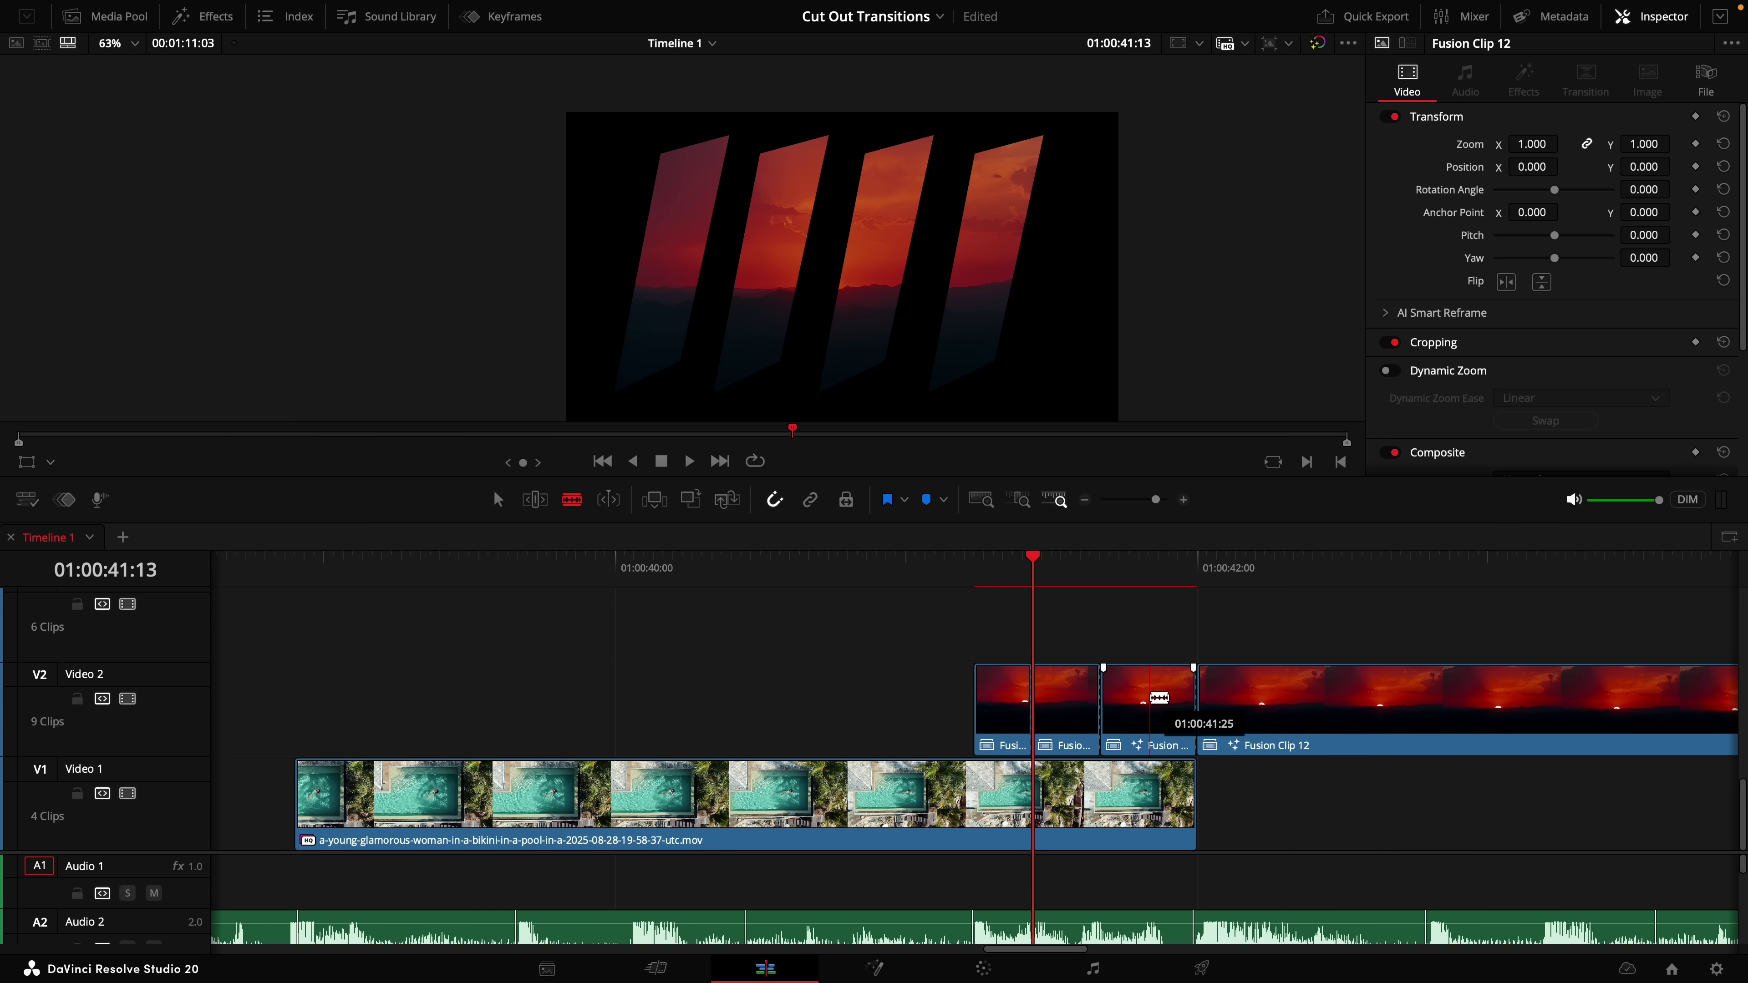
left_click(1148, 697)
key("a")
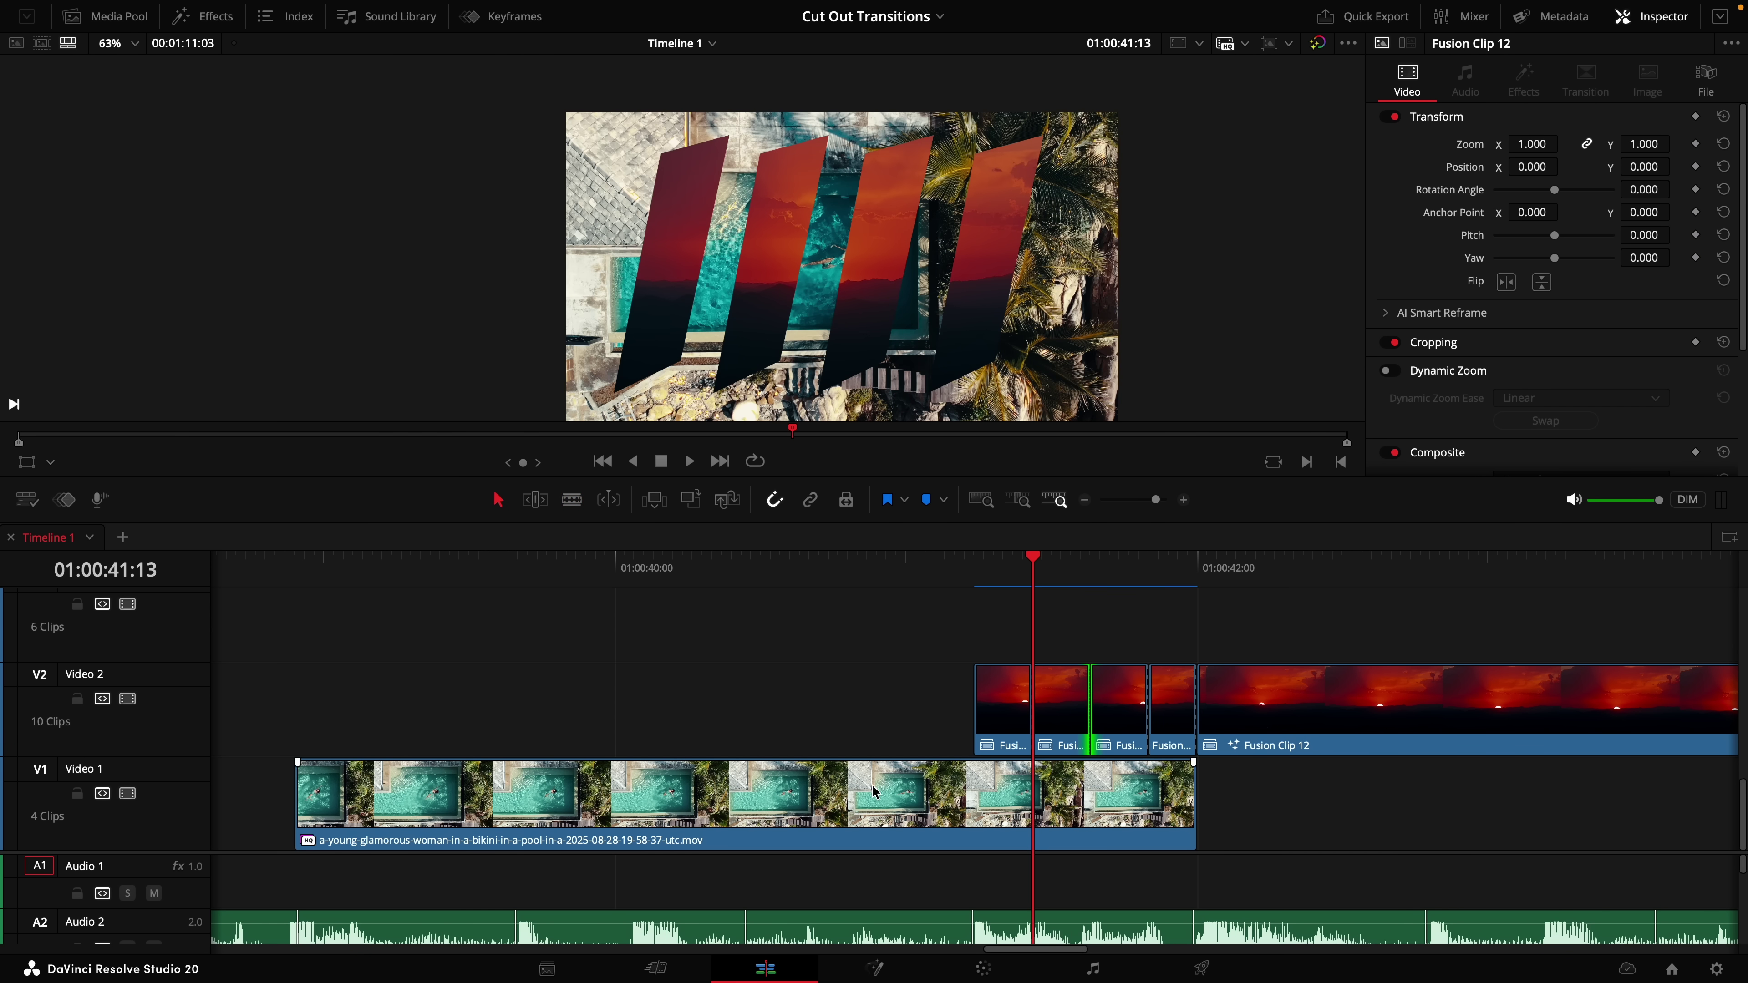
On the Fusion page, show the clip strip and, in the first masked piece, delete the second, third and fourth polygon masks.
left_click(880, 967)
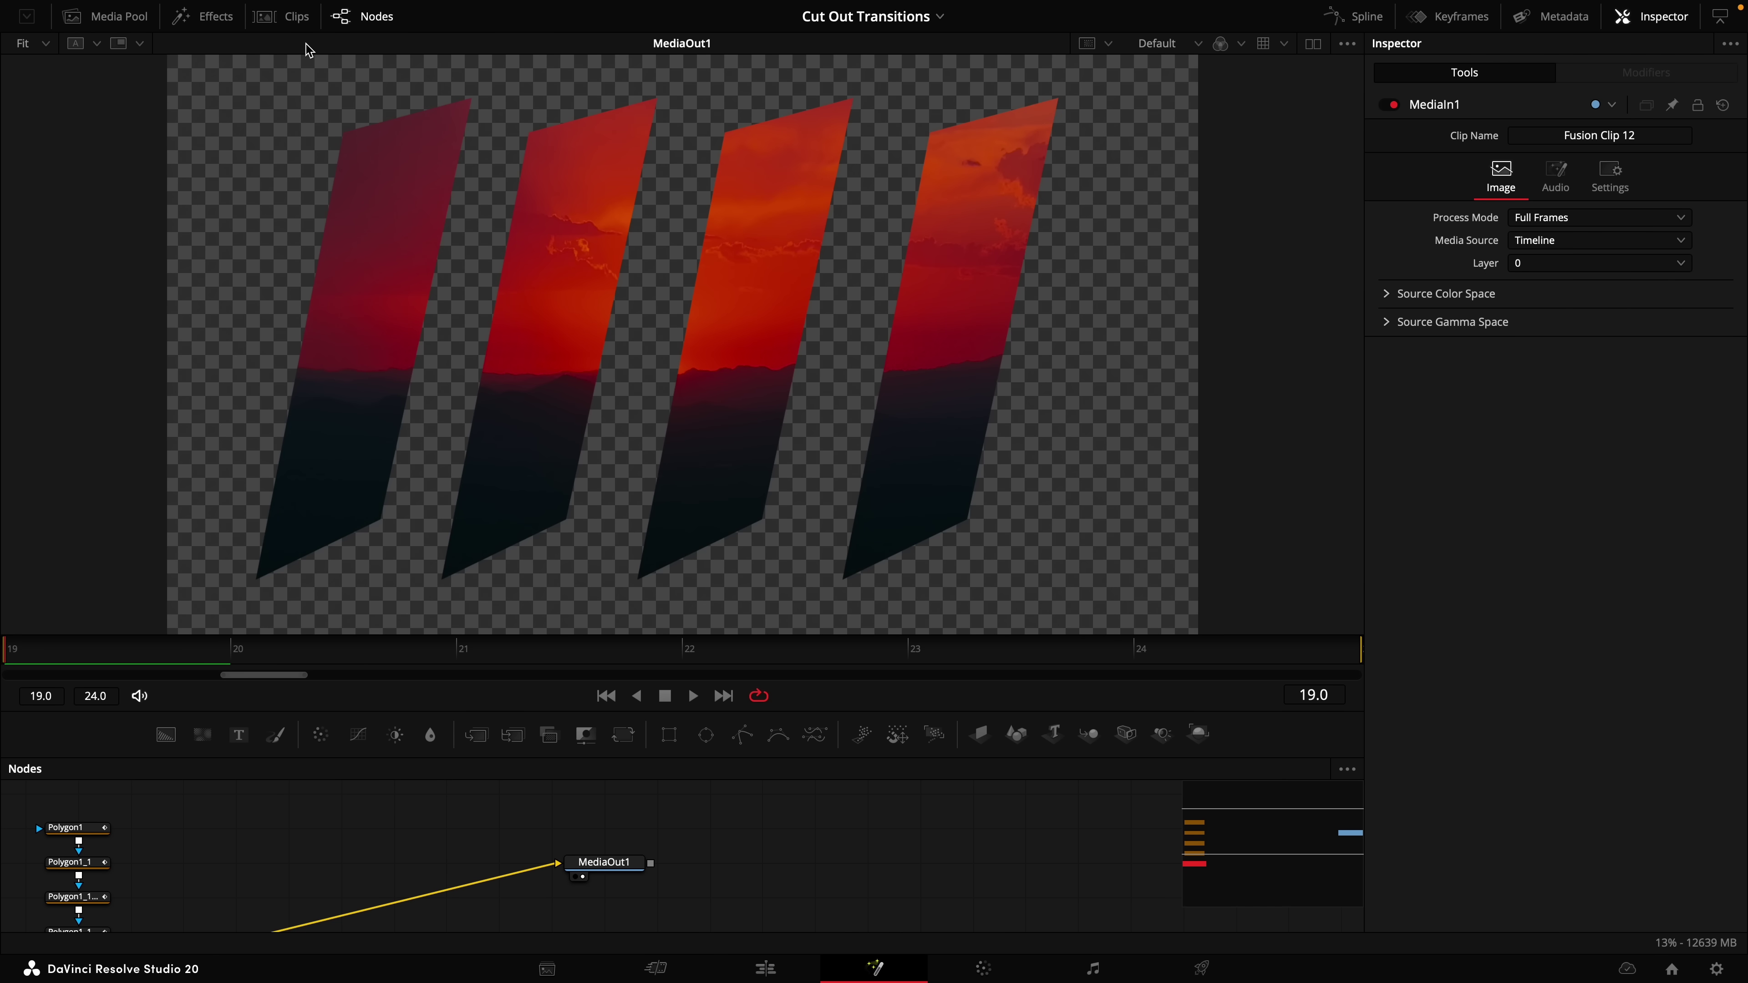
left_click(289, 20)
scroll(789, 875, "right", 4)
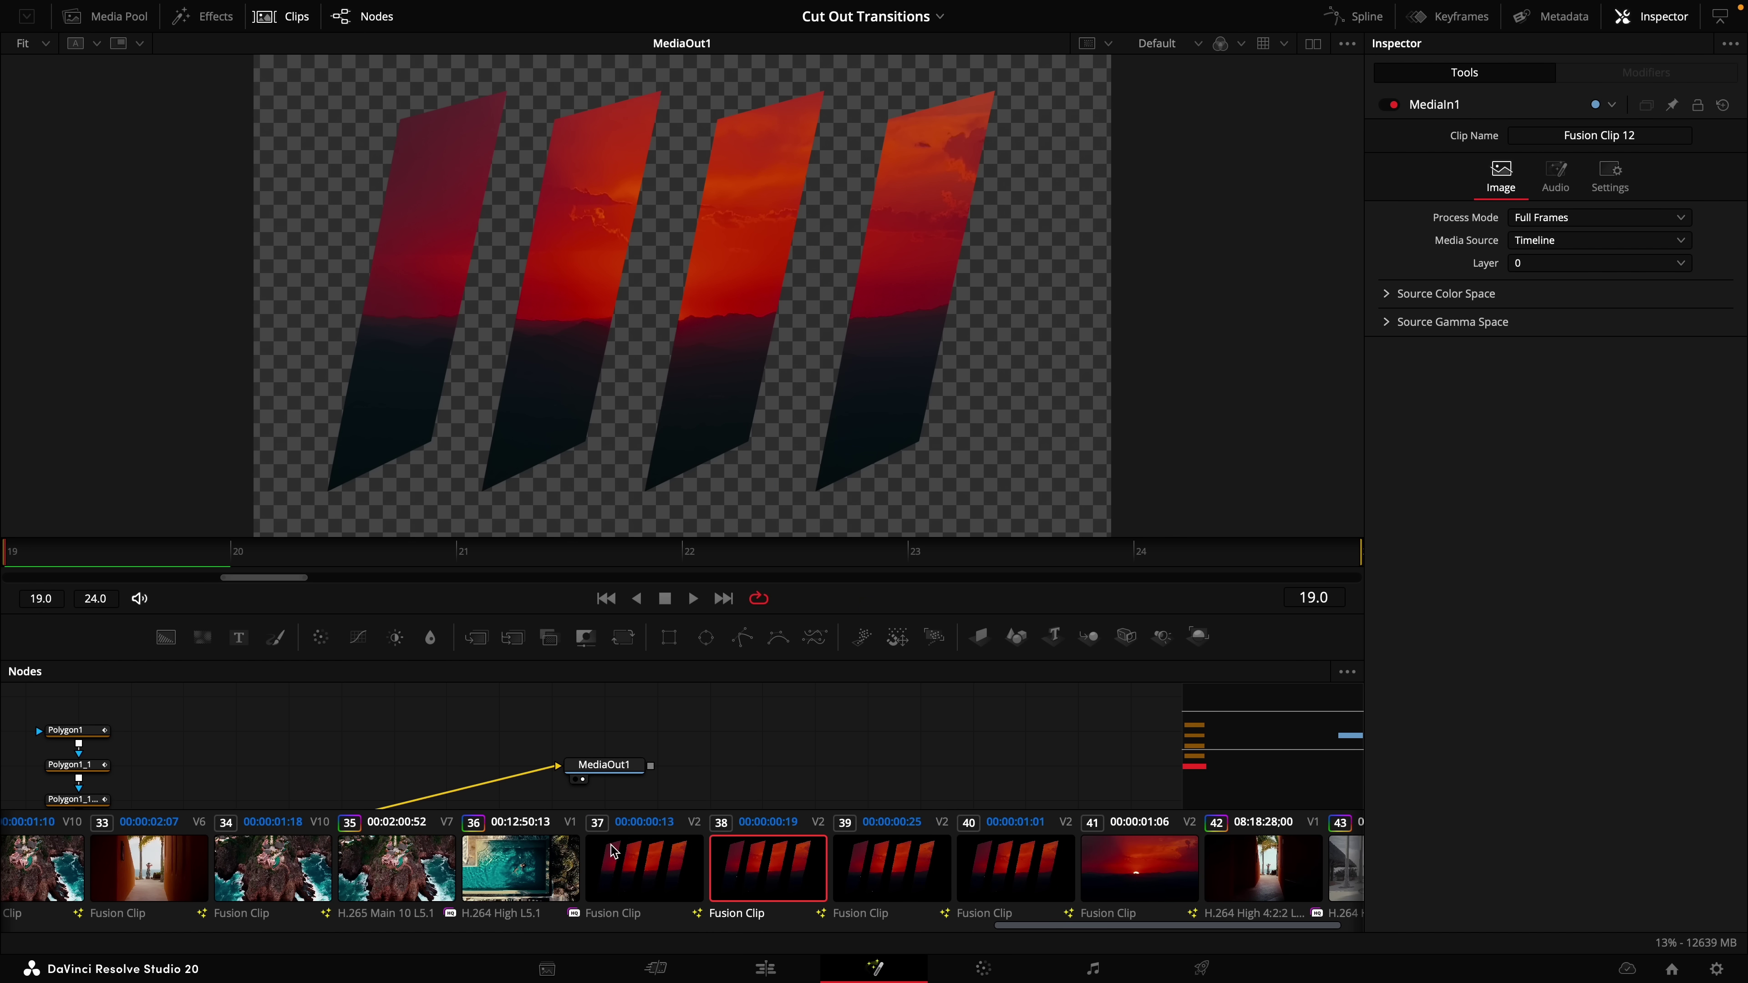
left_click(632, 867)
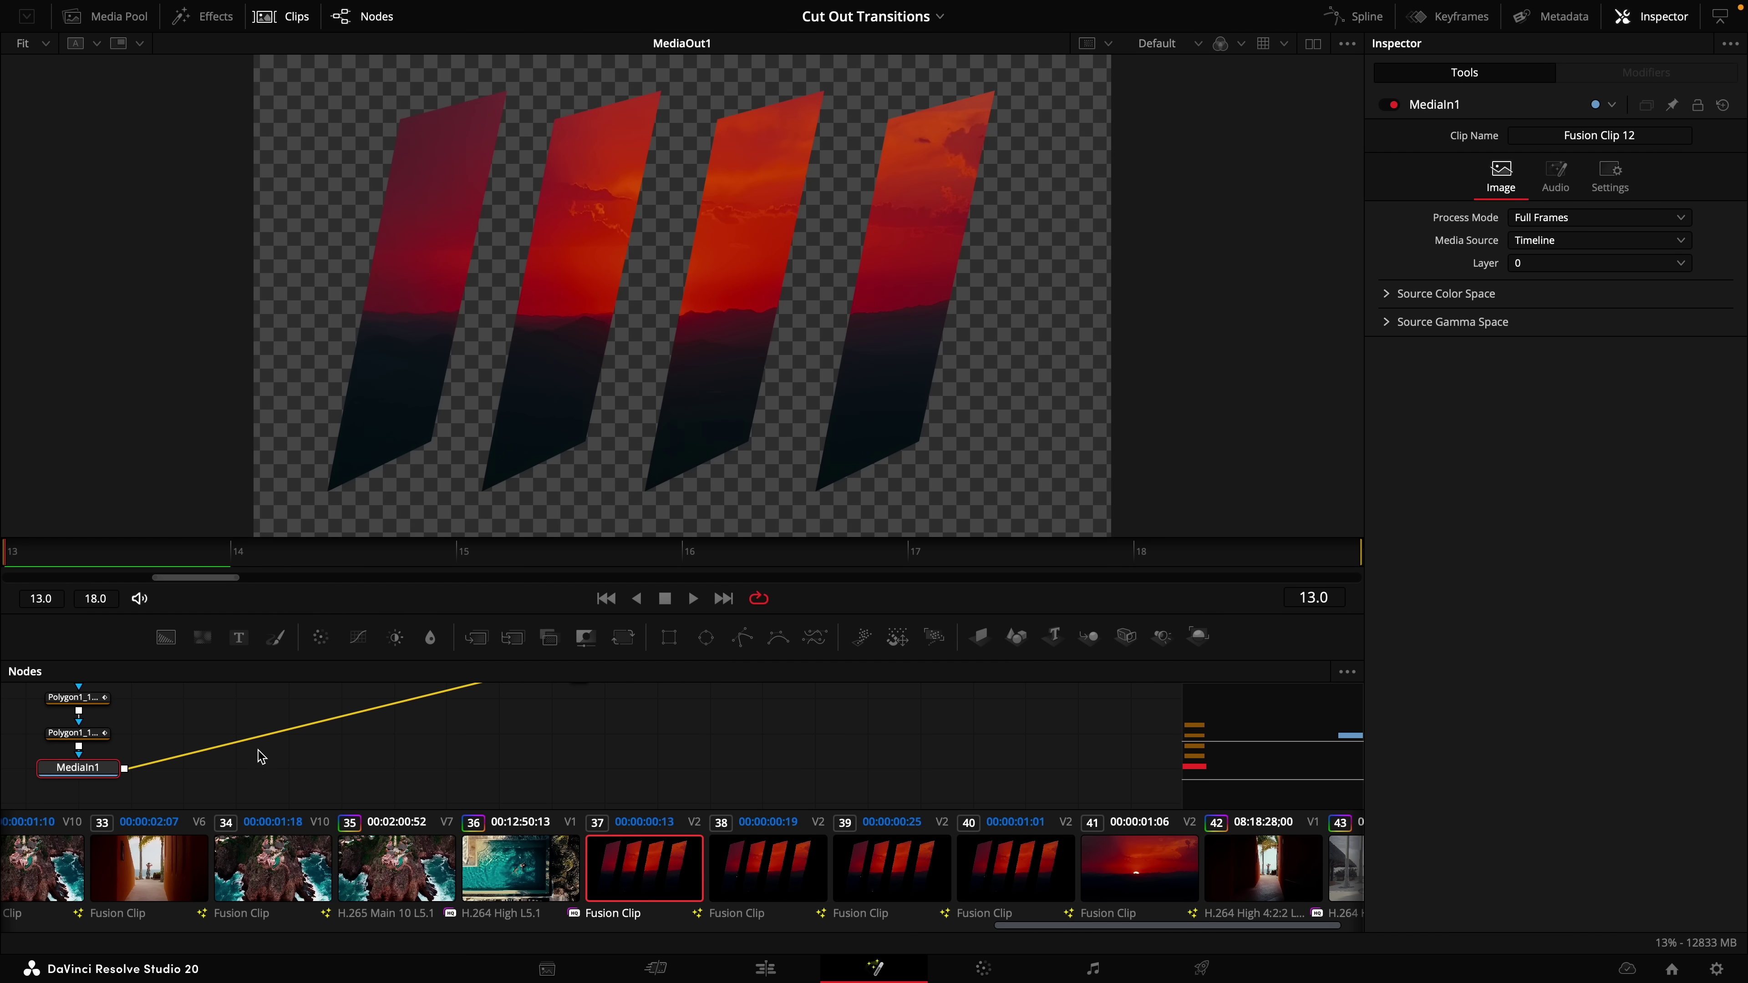
scroll(123, 739, "up", 1)
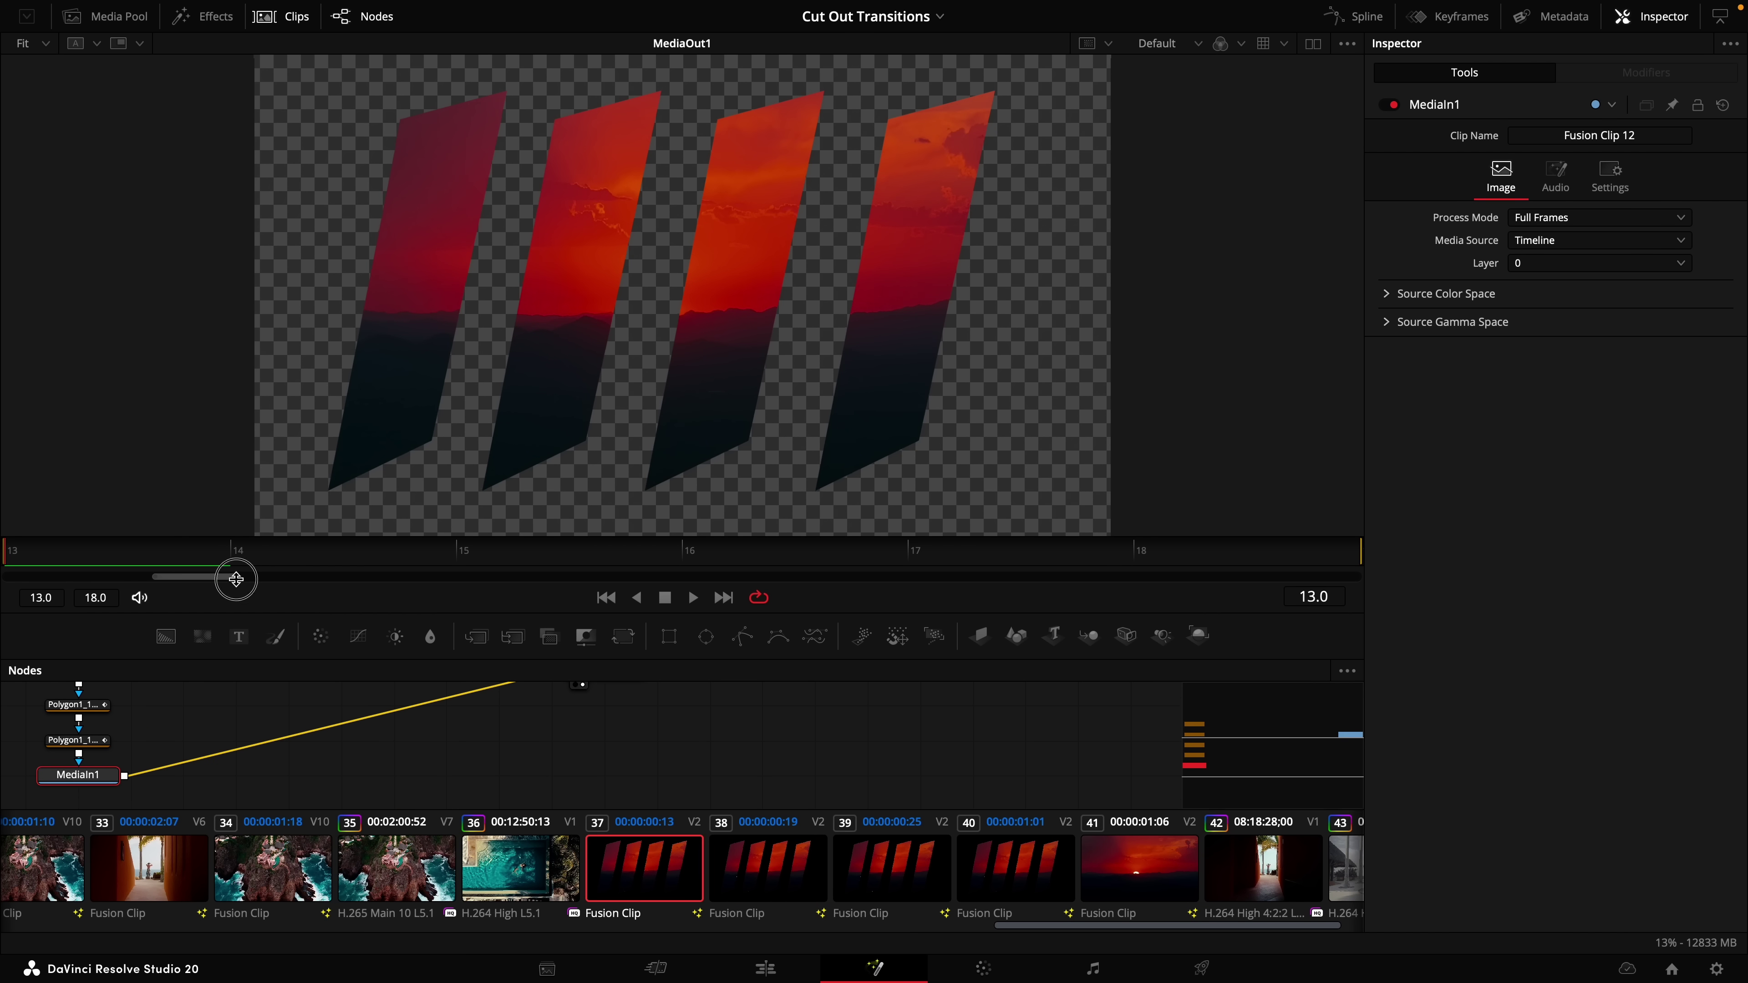
left_click_drag(237, 617, 230, 454)
left_click_drag(156, 662, 283, 795)
left_click_drag(260, 631, 177, 716)
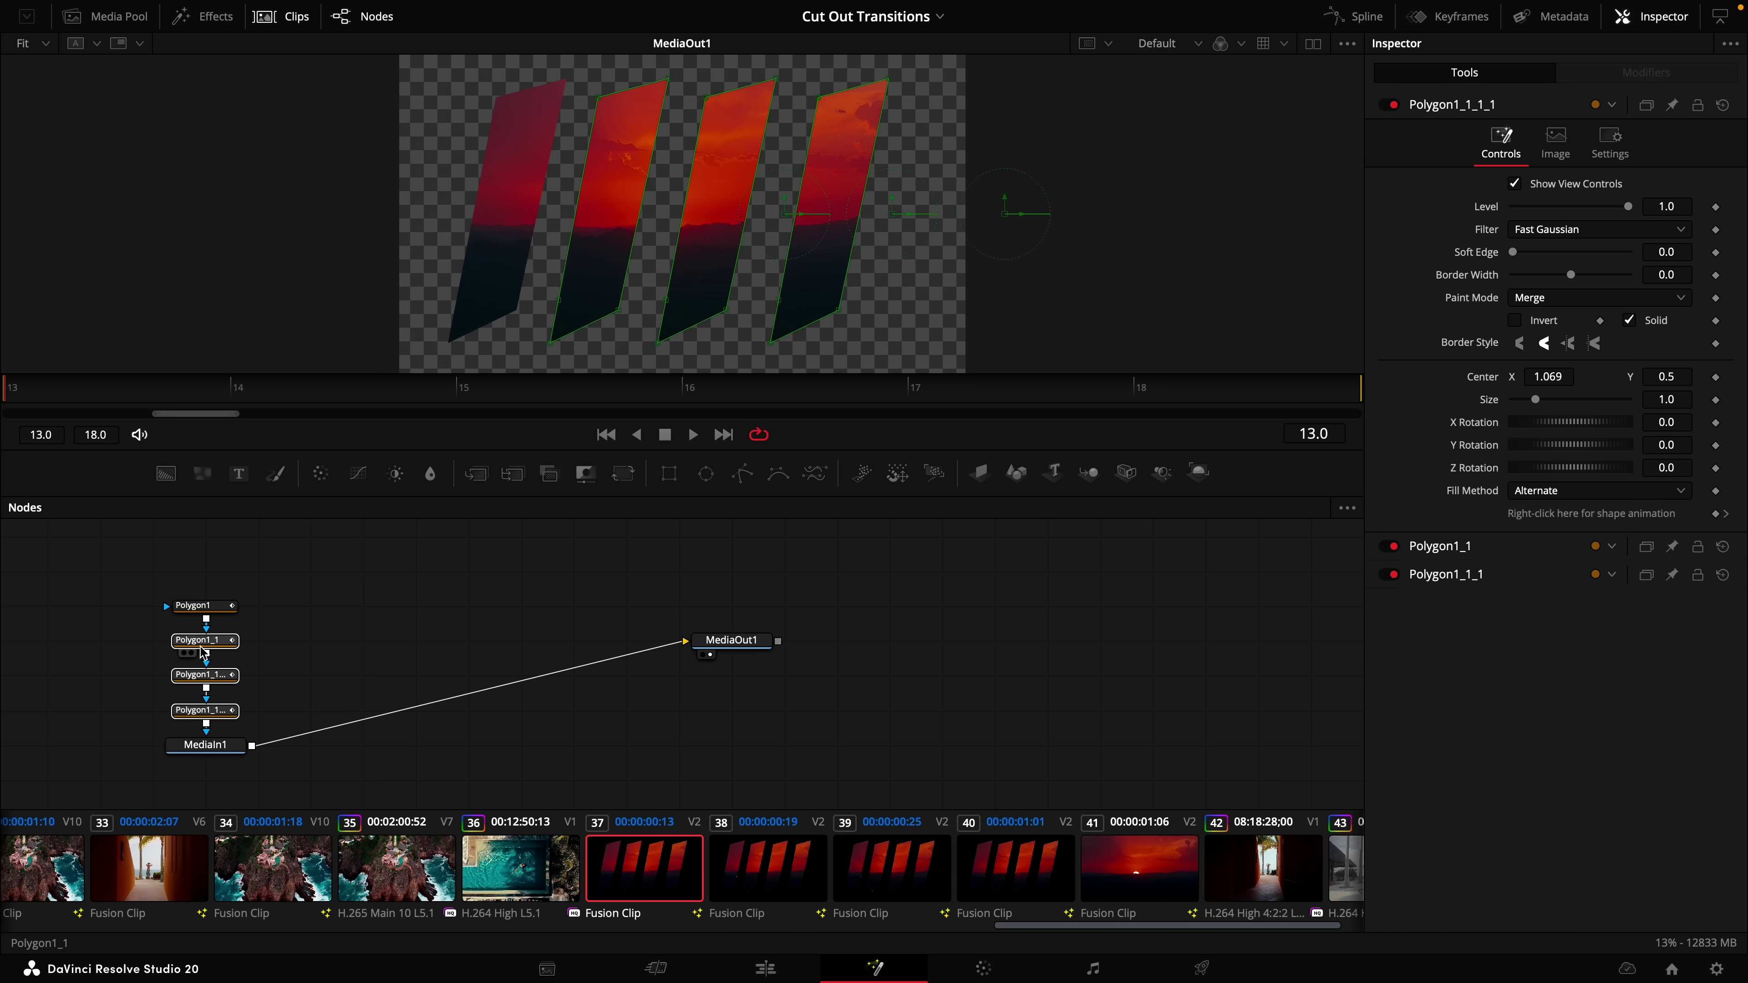
key("Delete")
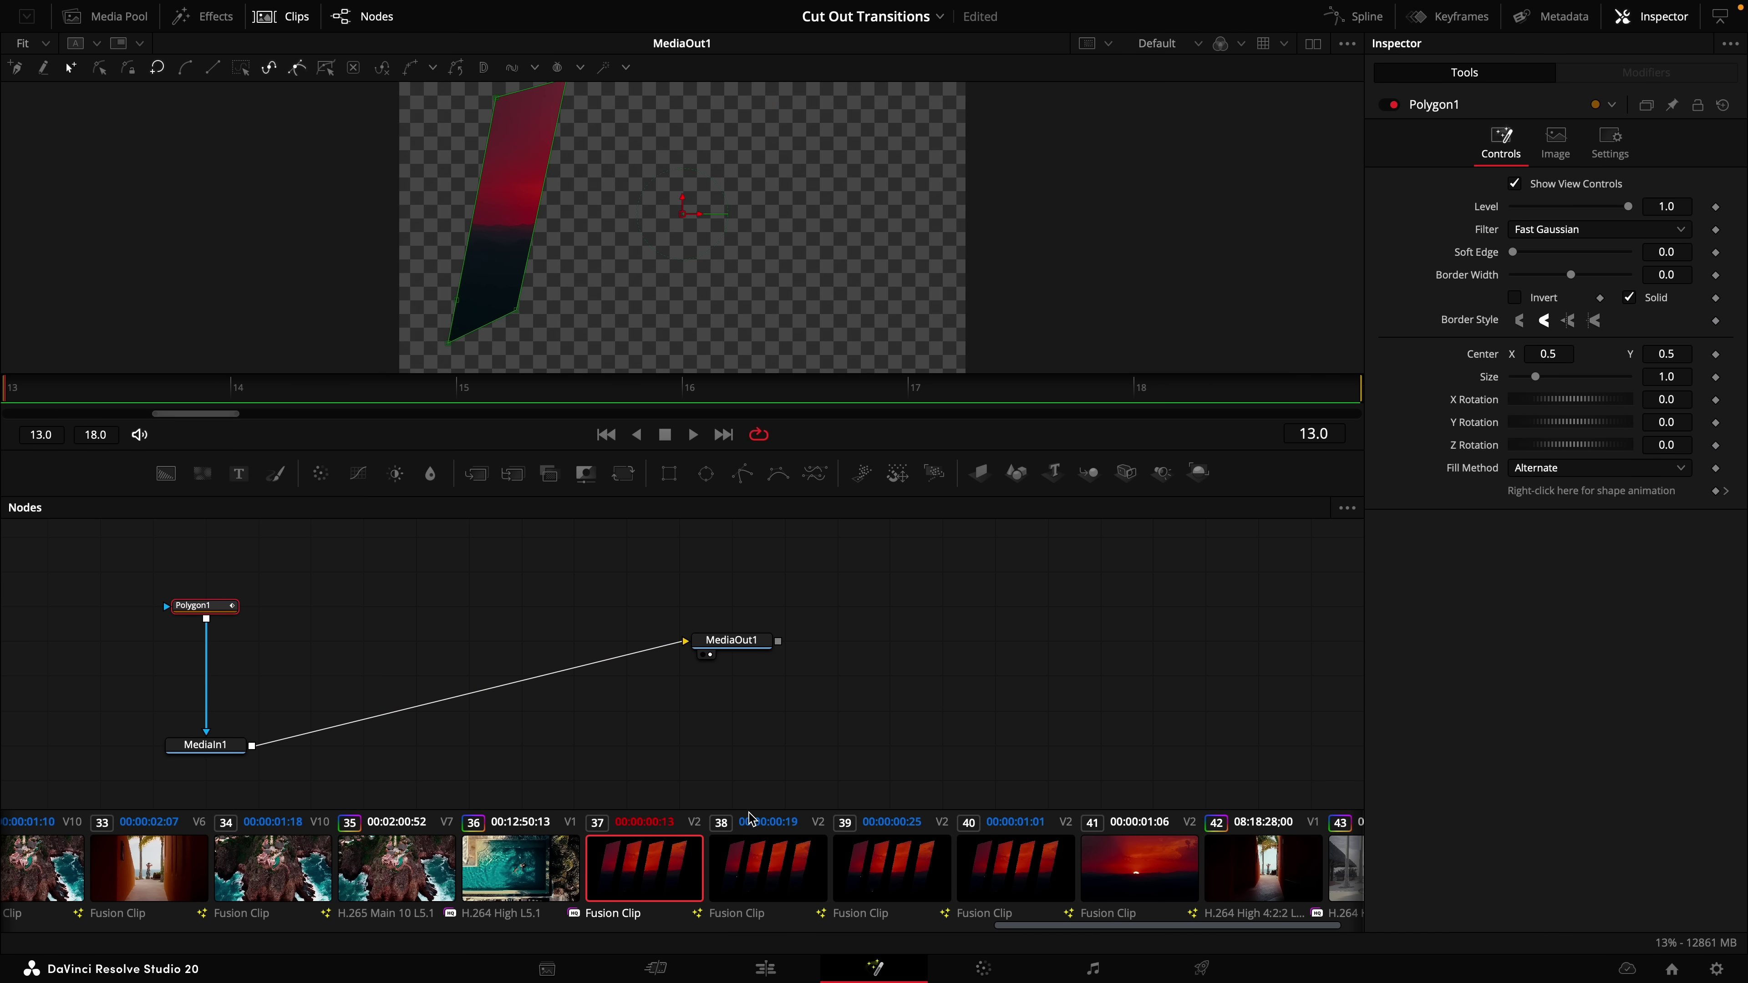
Switch to the second masked piece and delete its third and fourth polygon masks.
left_click(769, 880)
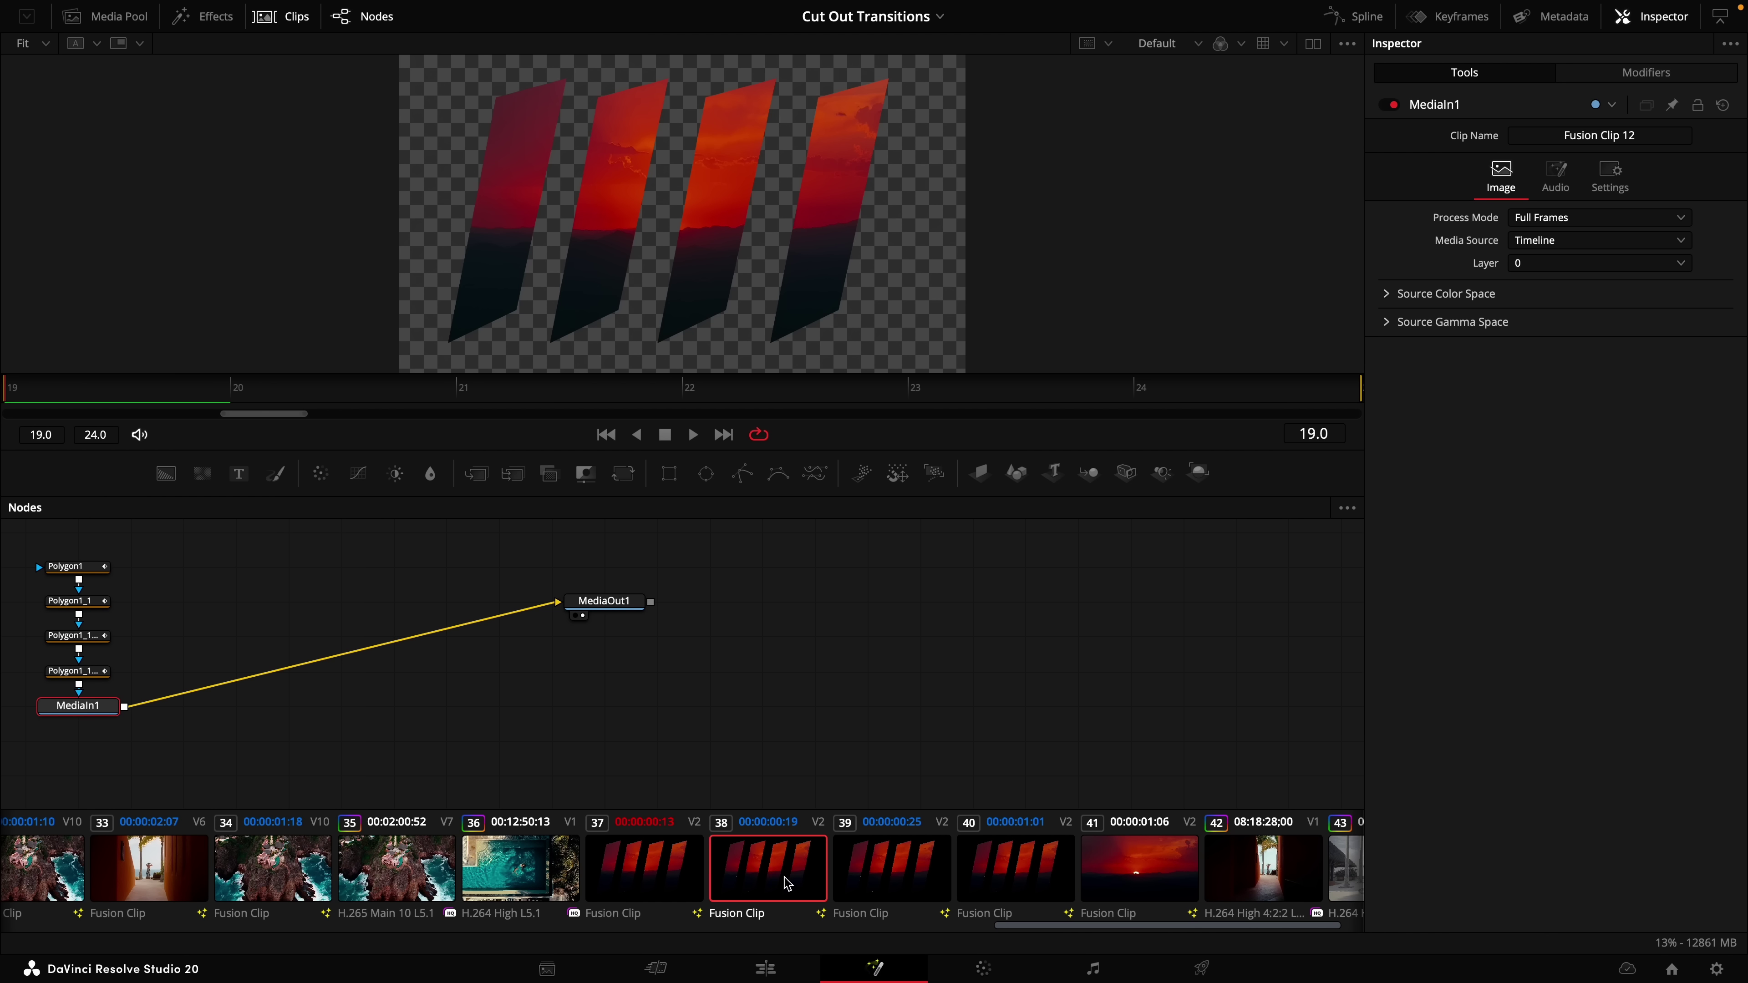
left_click_drag(141, 634, 41, 691)
key("Delete")
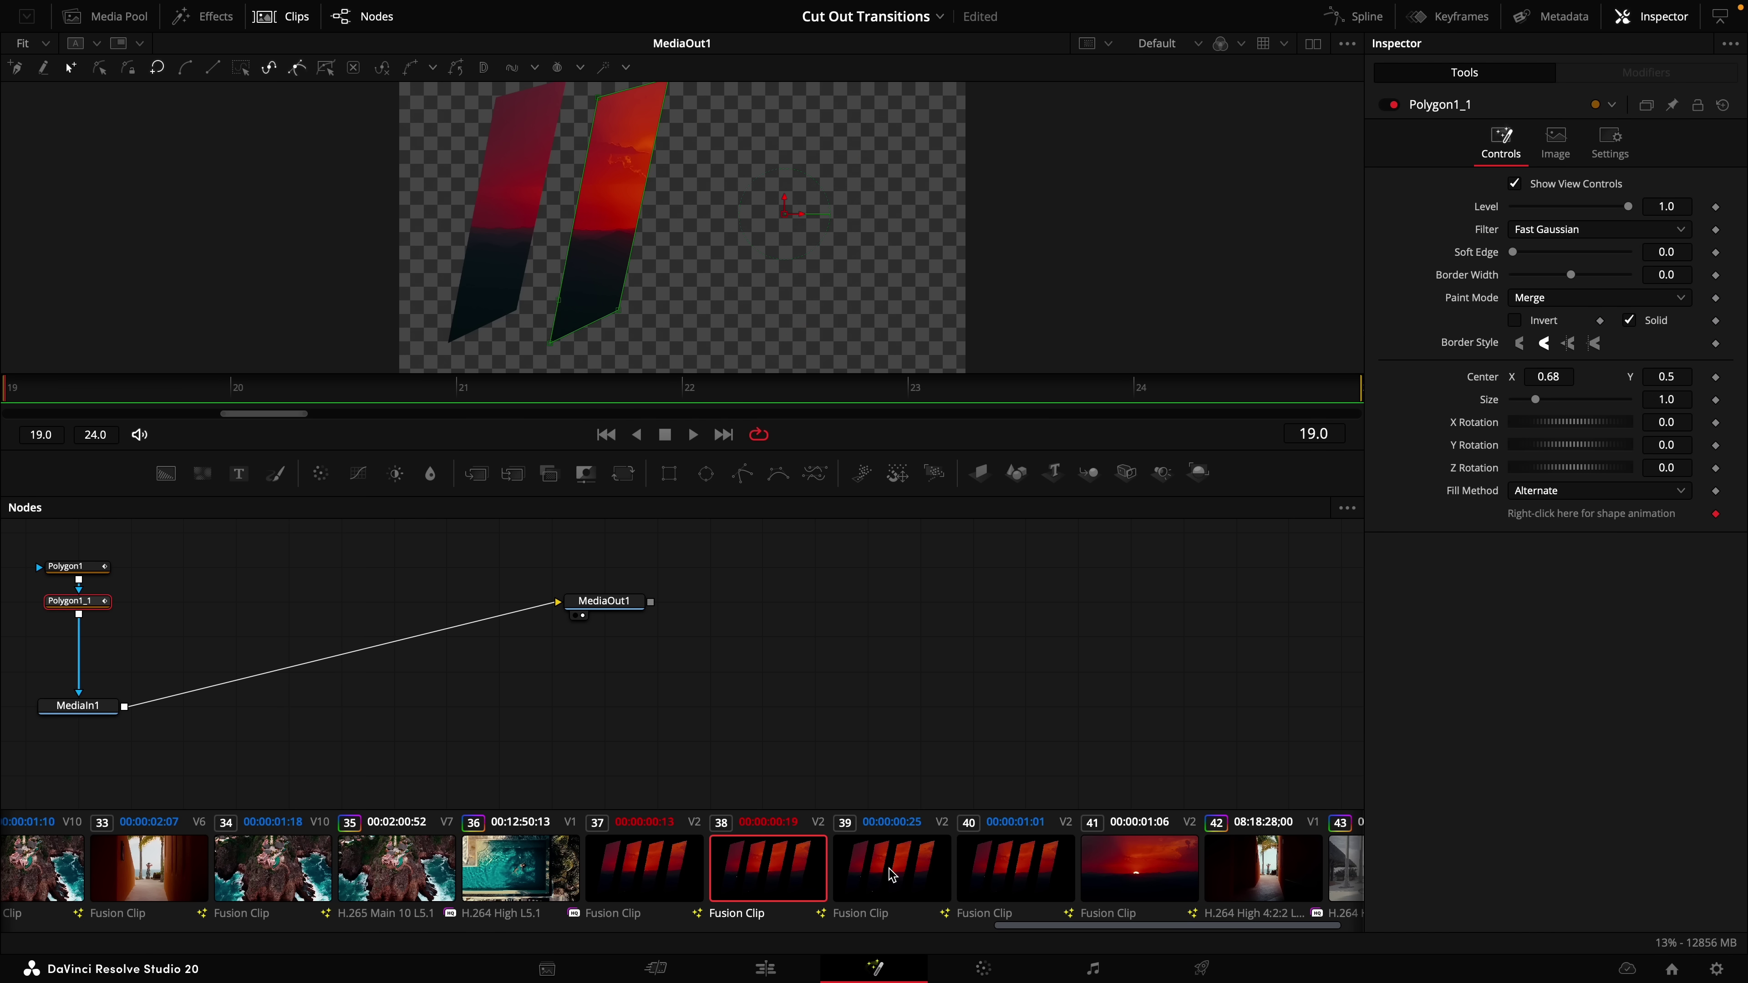
Switch to the third masked piece and delete only its fourth polygon mask.
left_click(901, 871)
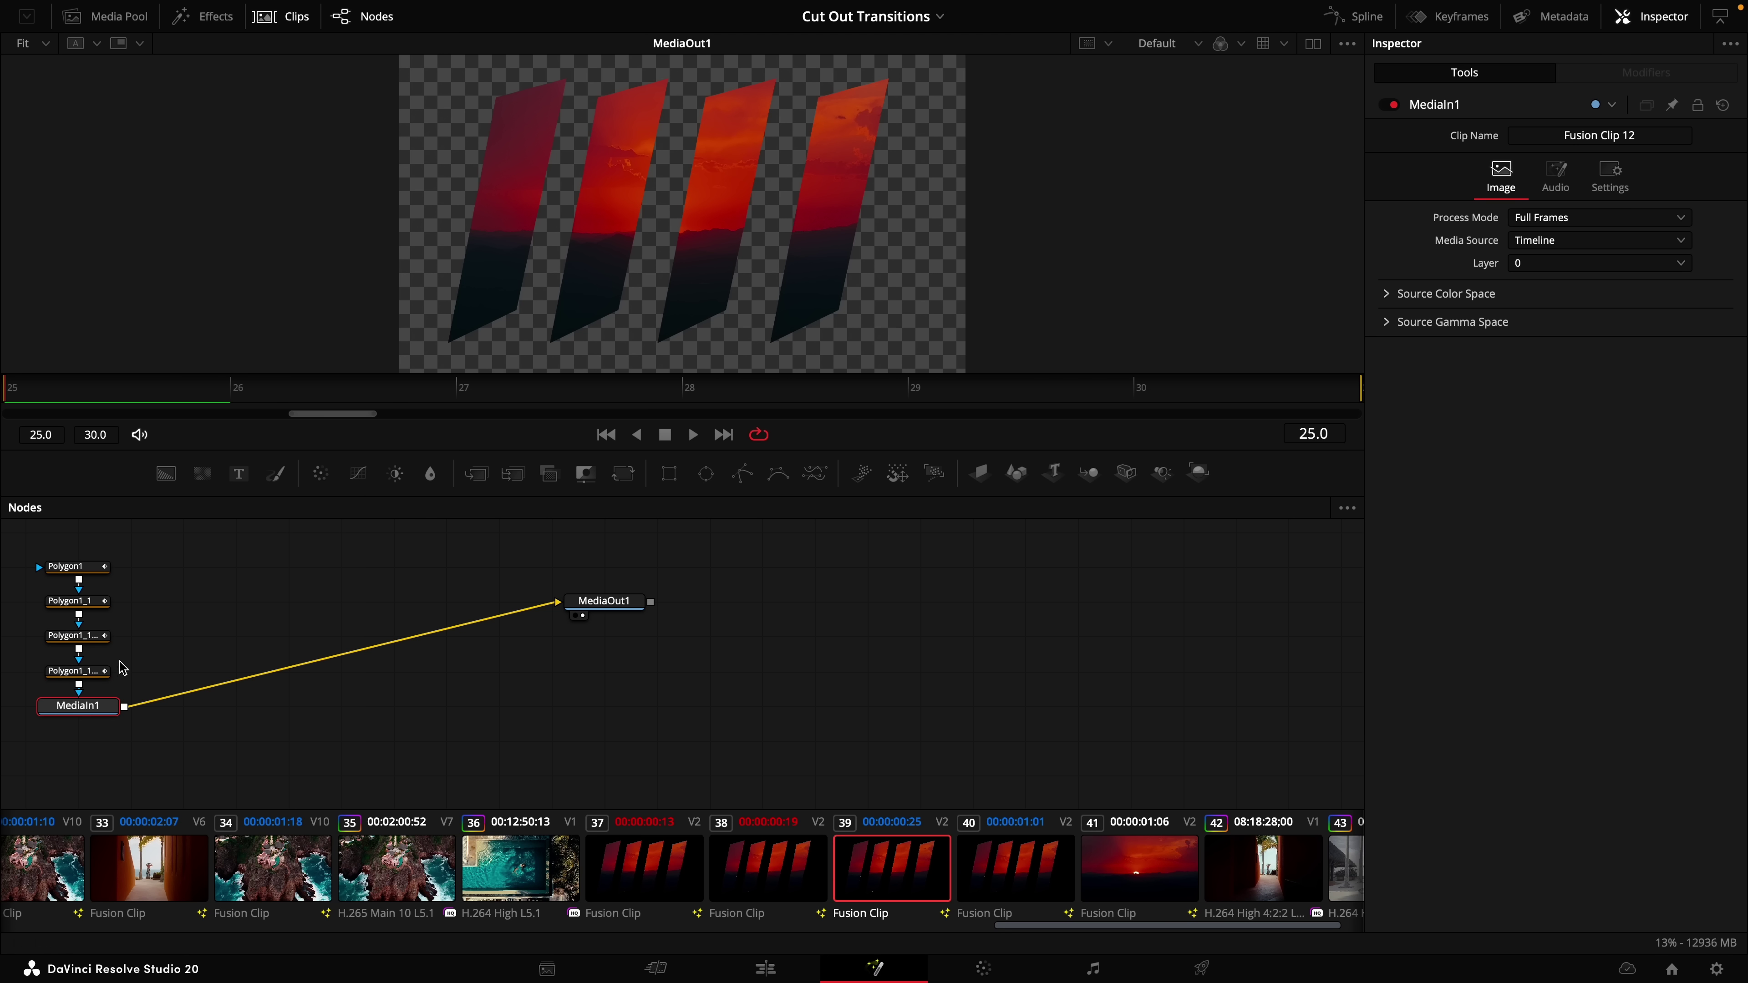
left_click(96, 677)
key("Delete")
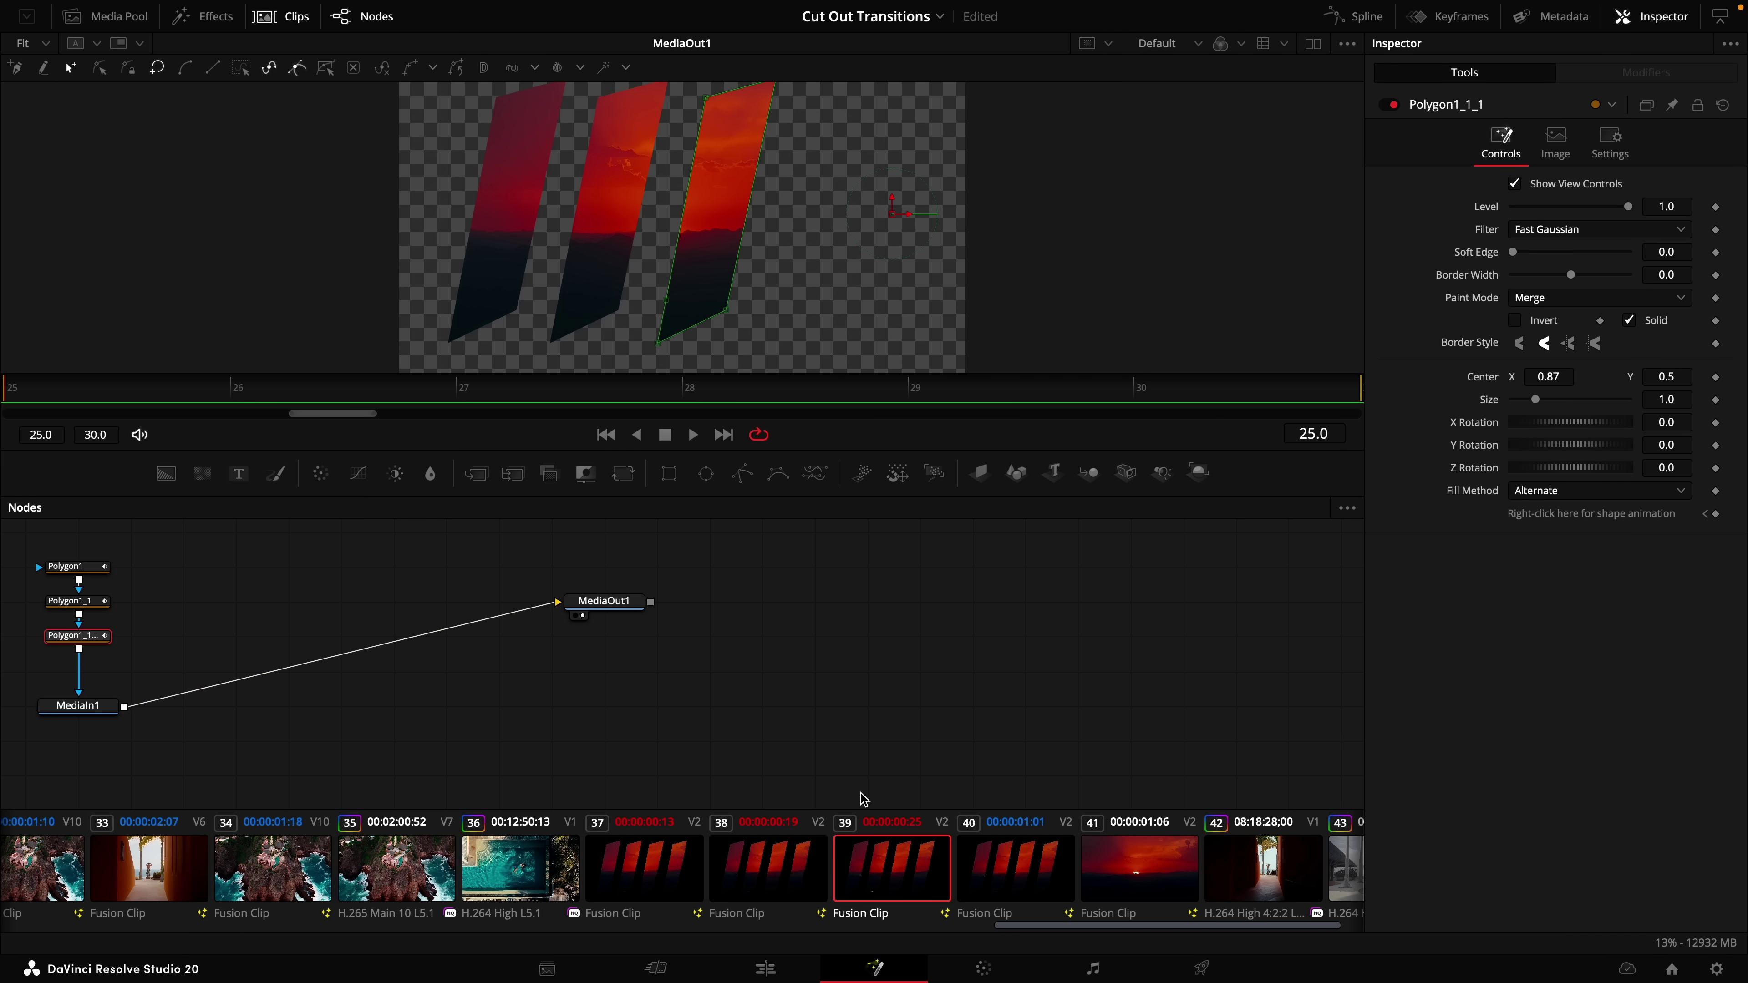
Check the fourth piece's masks, return to the Edit page and play through the pool-to-sunset transition.
left_click(1001, 867)
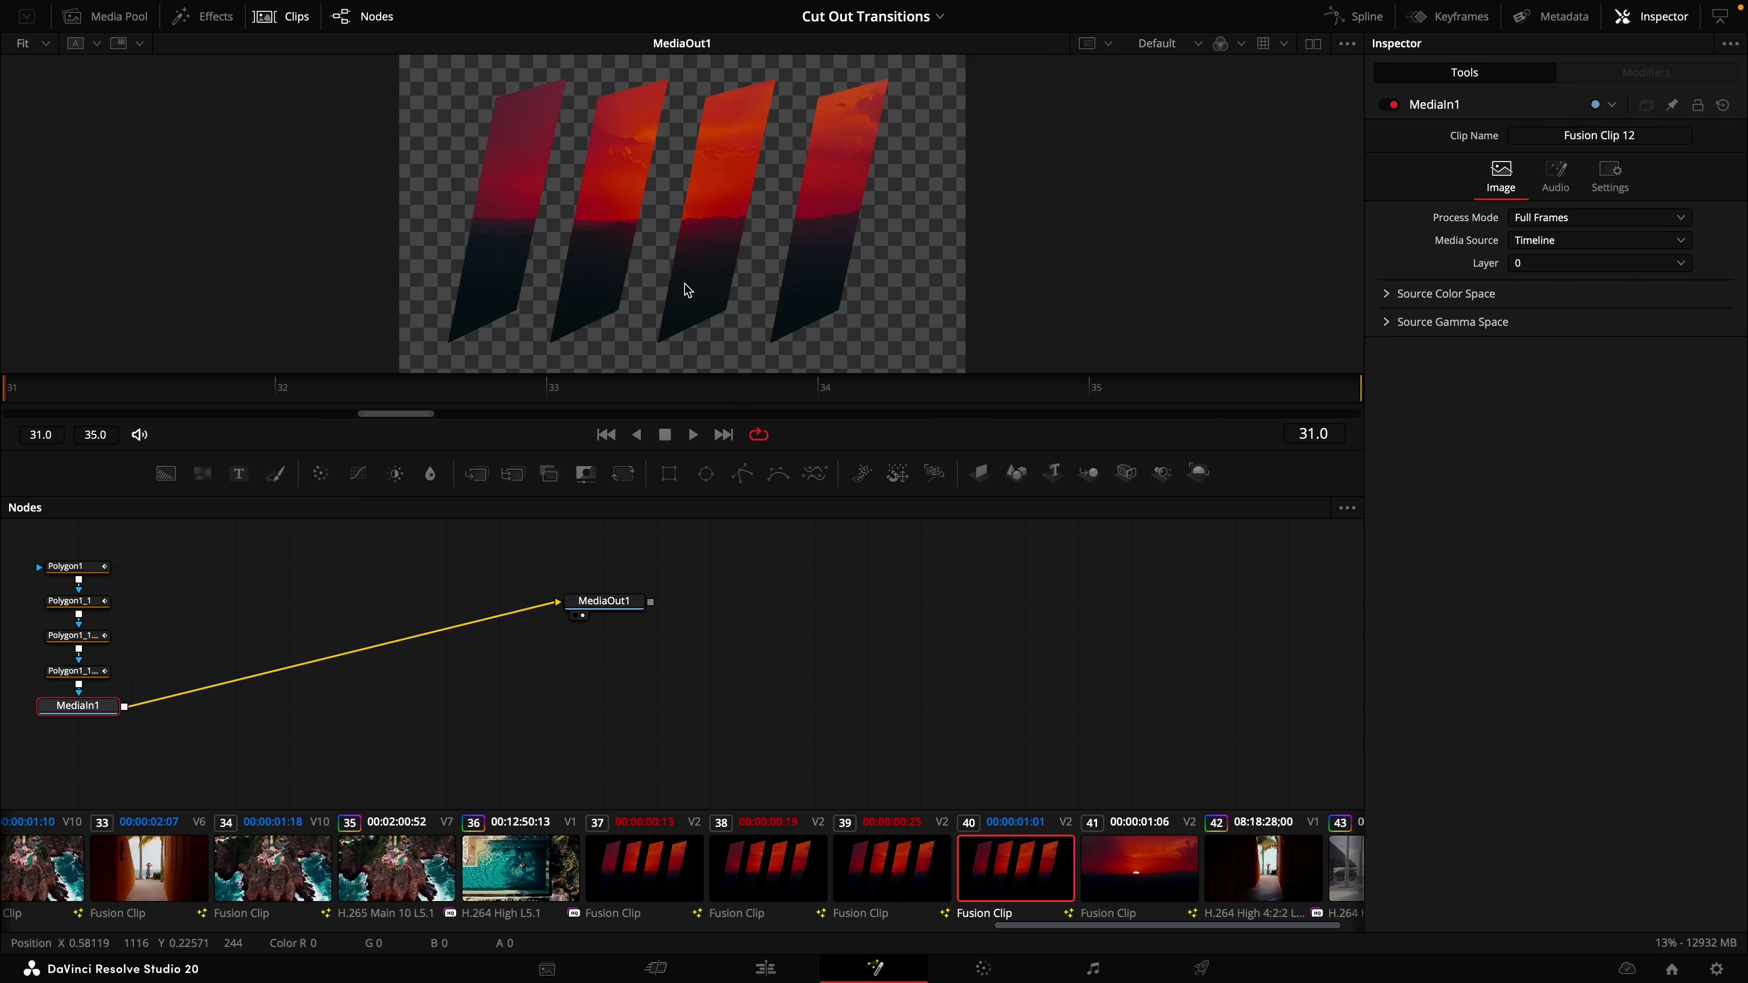
key("shift+4")
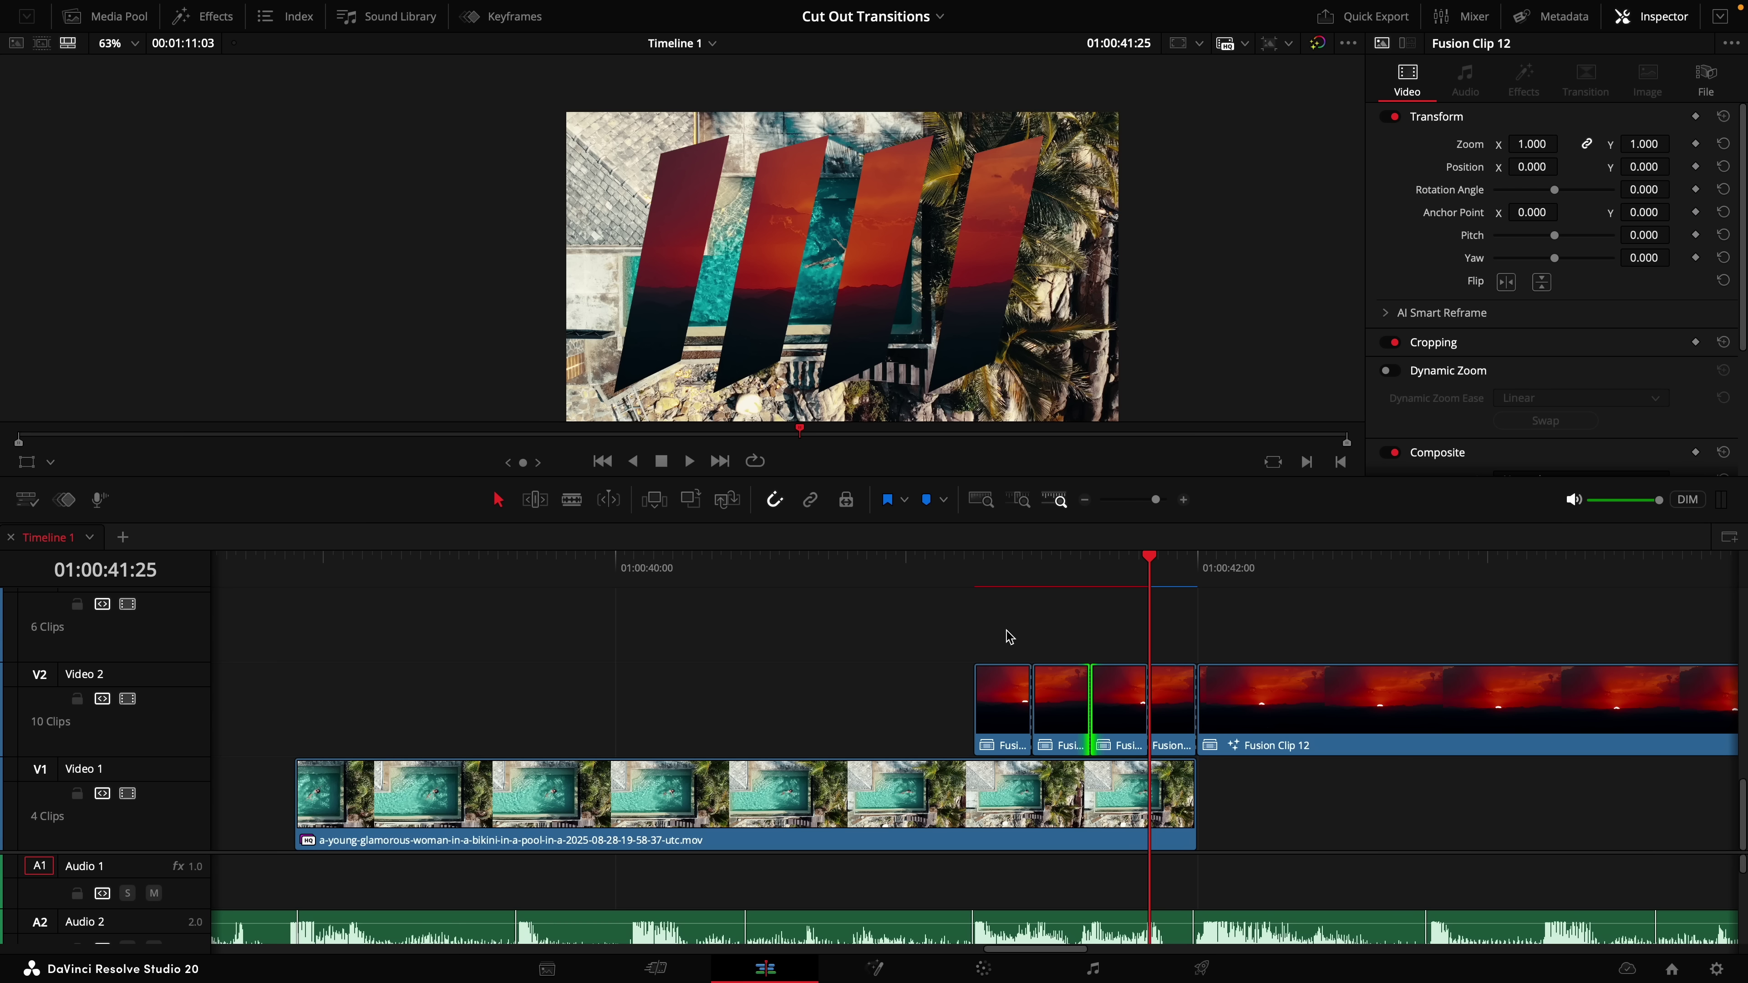
left_click(829, 581)
key("space")
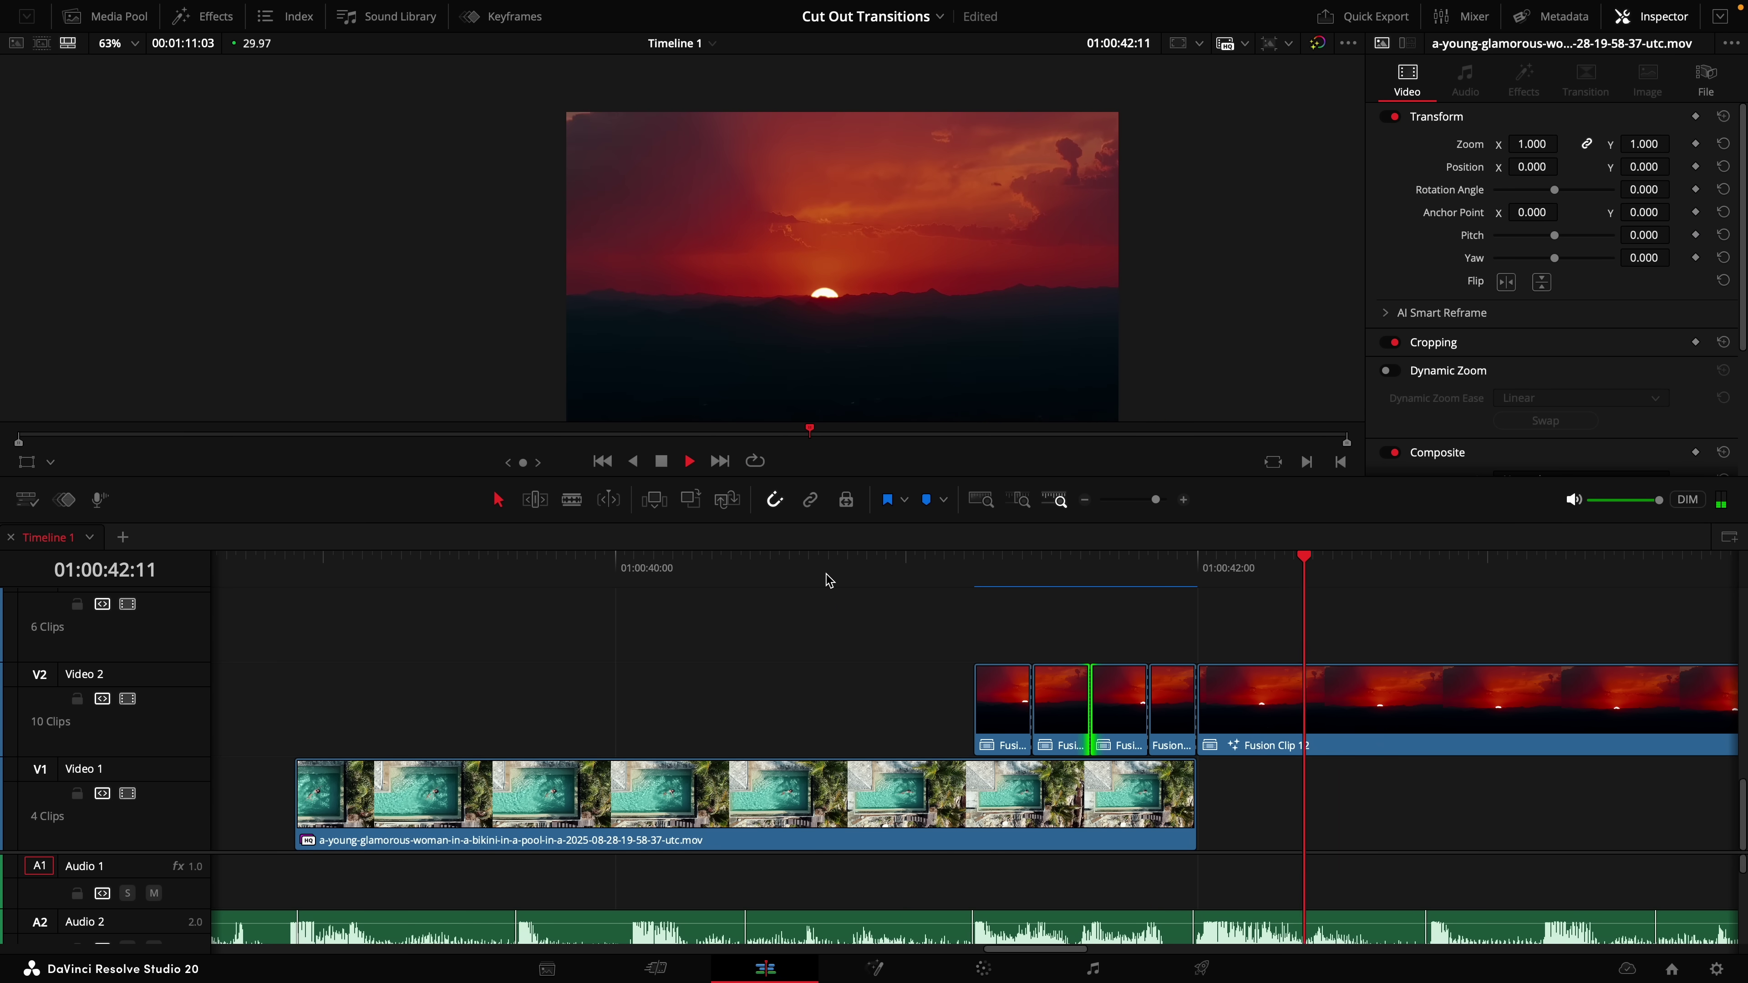
key("space")
Move the clip 20220627_A7Siii3077.MP4 to Video 3 so it starts about one second before the sunset clip ends.
scroll(1093, 753, "down", 3)
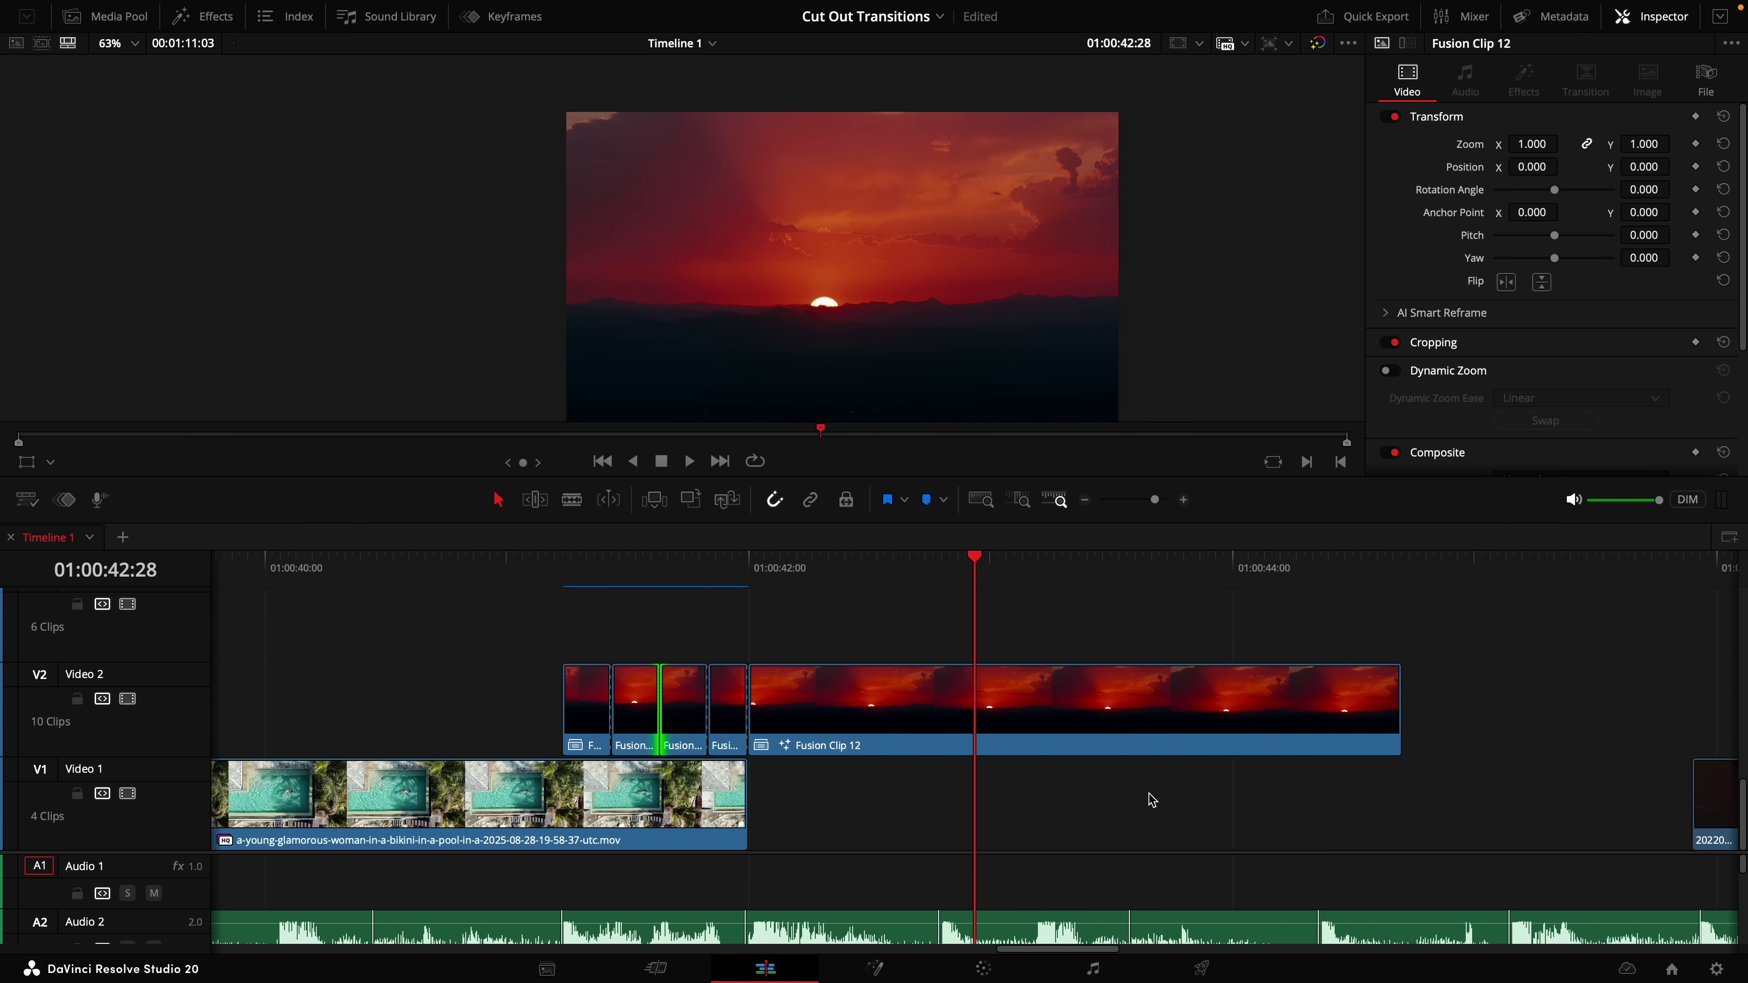
scroll(1152, 800, "down", 2)
left_click_drag(1520, 798, 1444, 640)
left_click_drag(1235, 636, 1153, 637)
key("space")
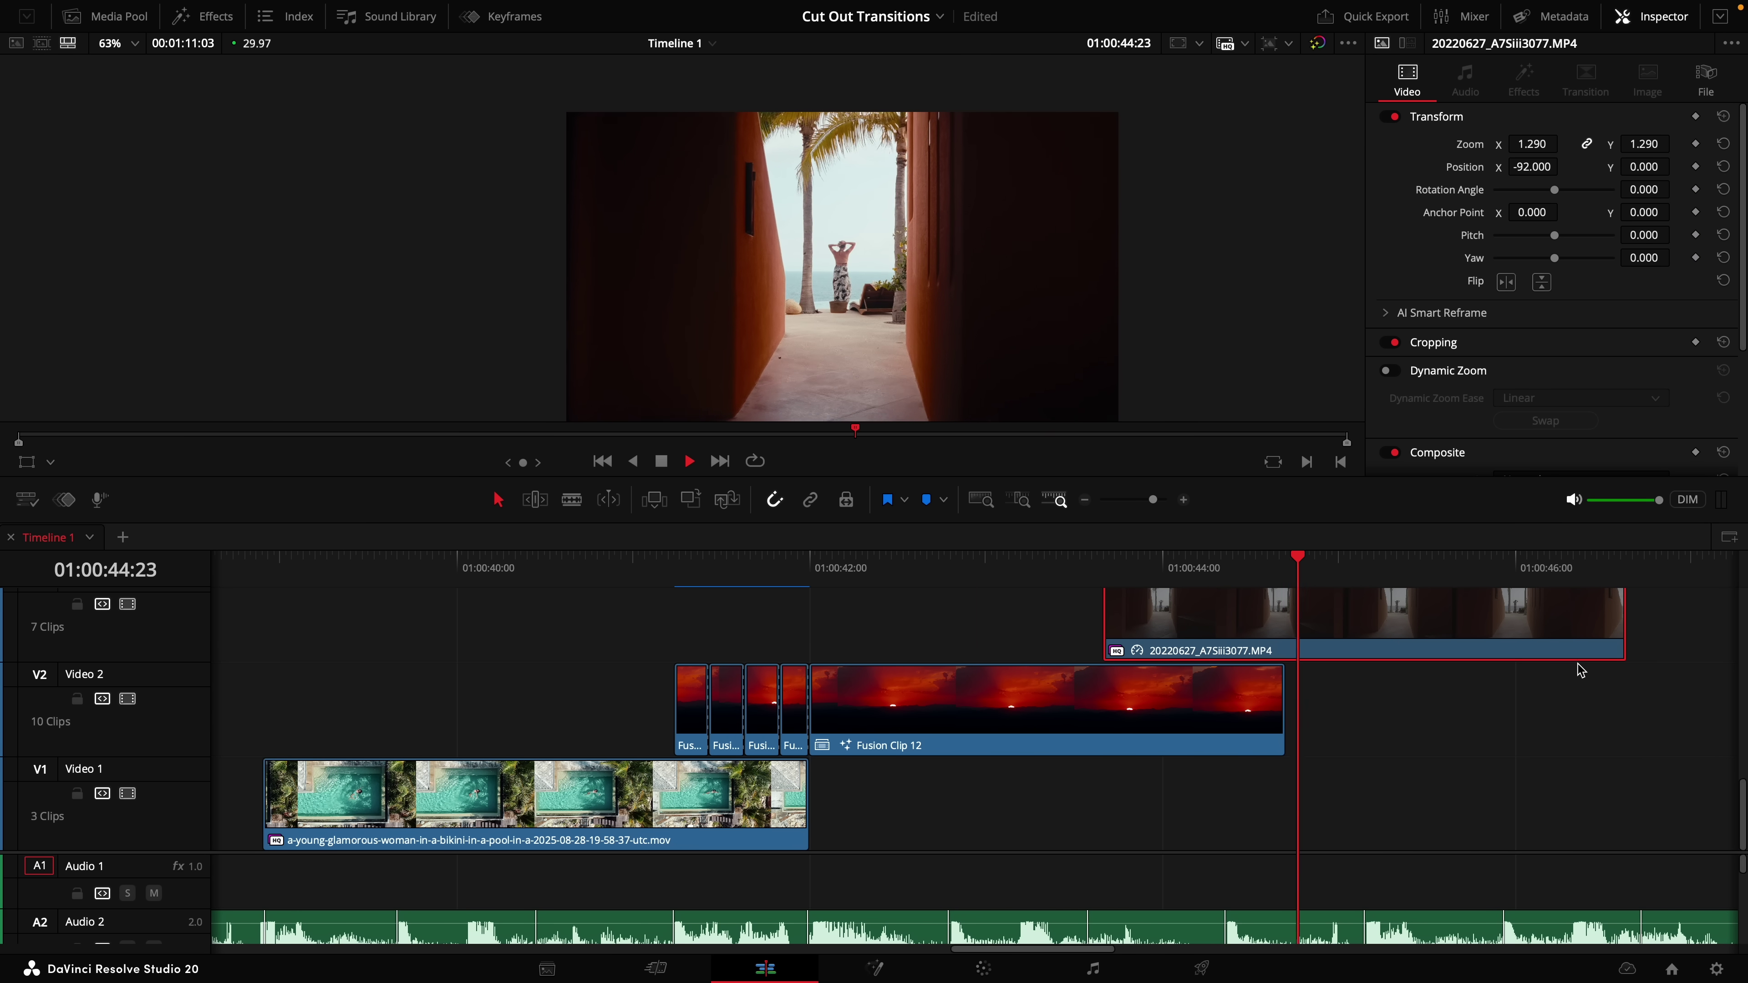
key("space")
mouse_move(1412, 628)
left_mouse_down()
mouse_move(1347, 628)
mouse_move(1379, 638)
left_mouse_up()
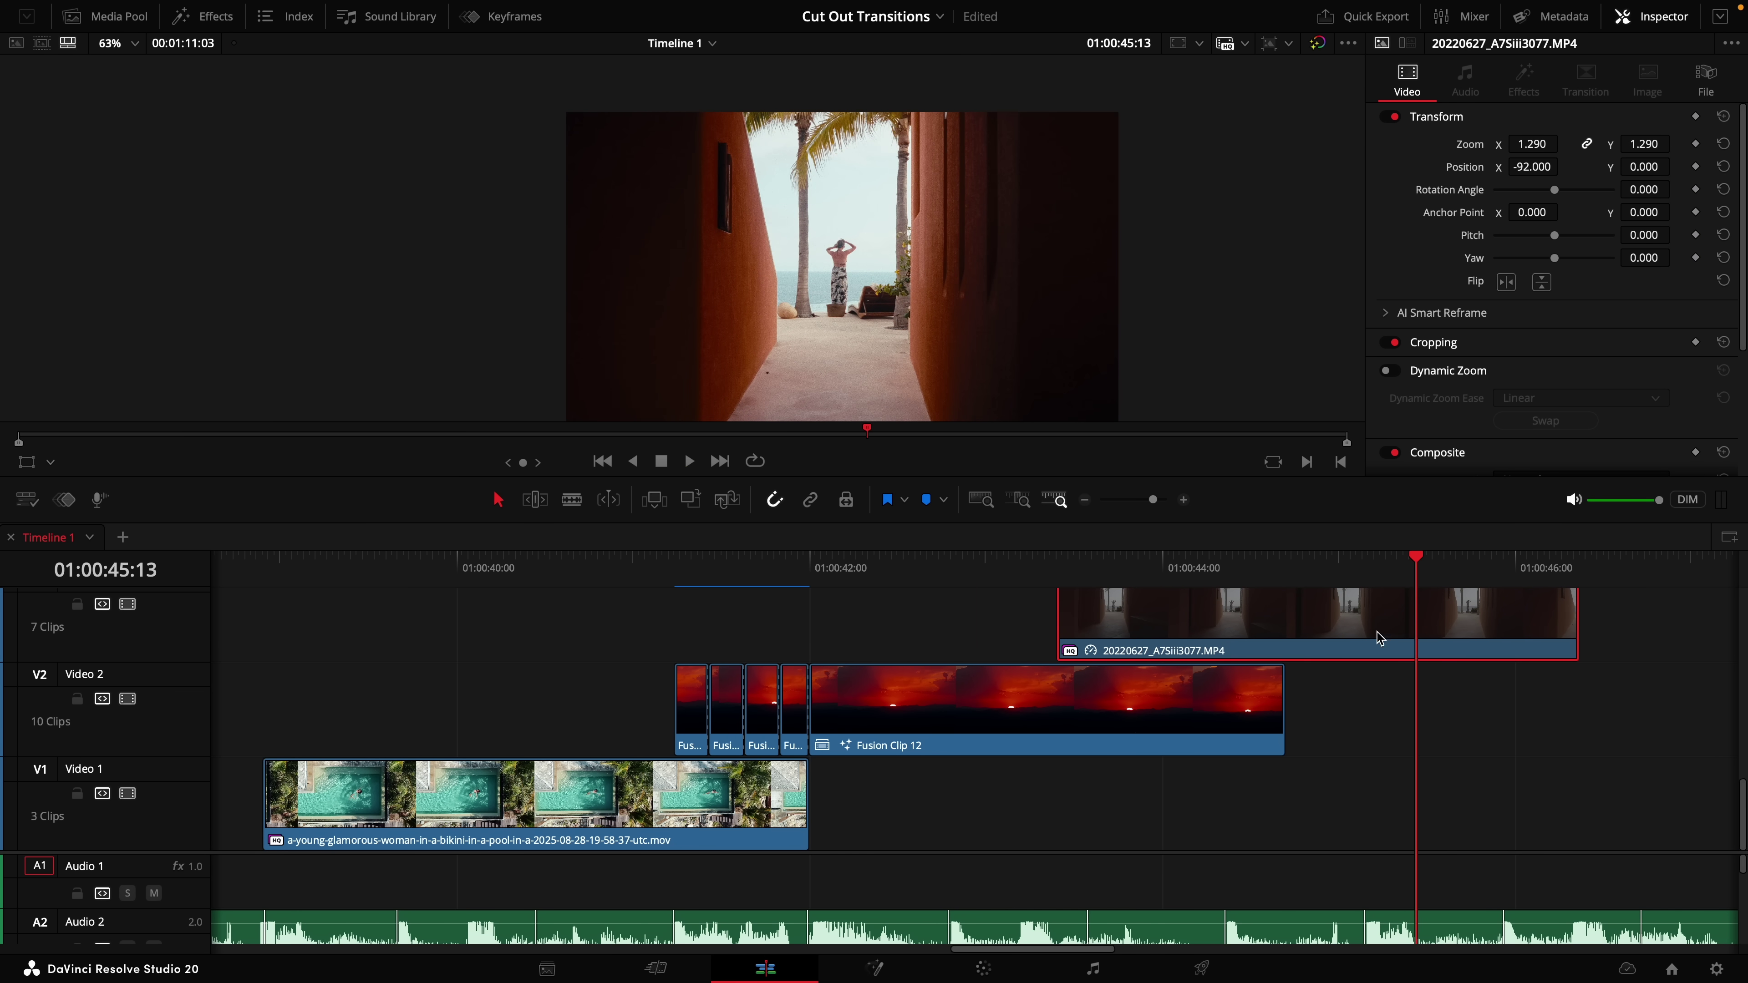
left_click_drag(689, 572, 1110, 599)
left_click_drag(1129, 640, 1189, 745)
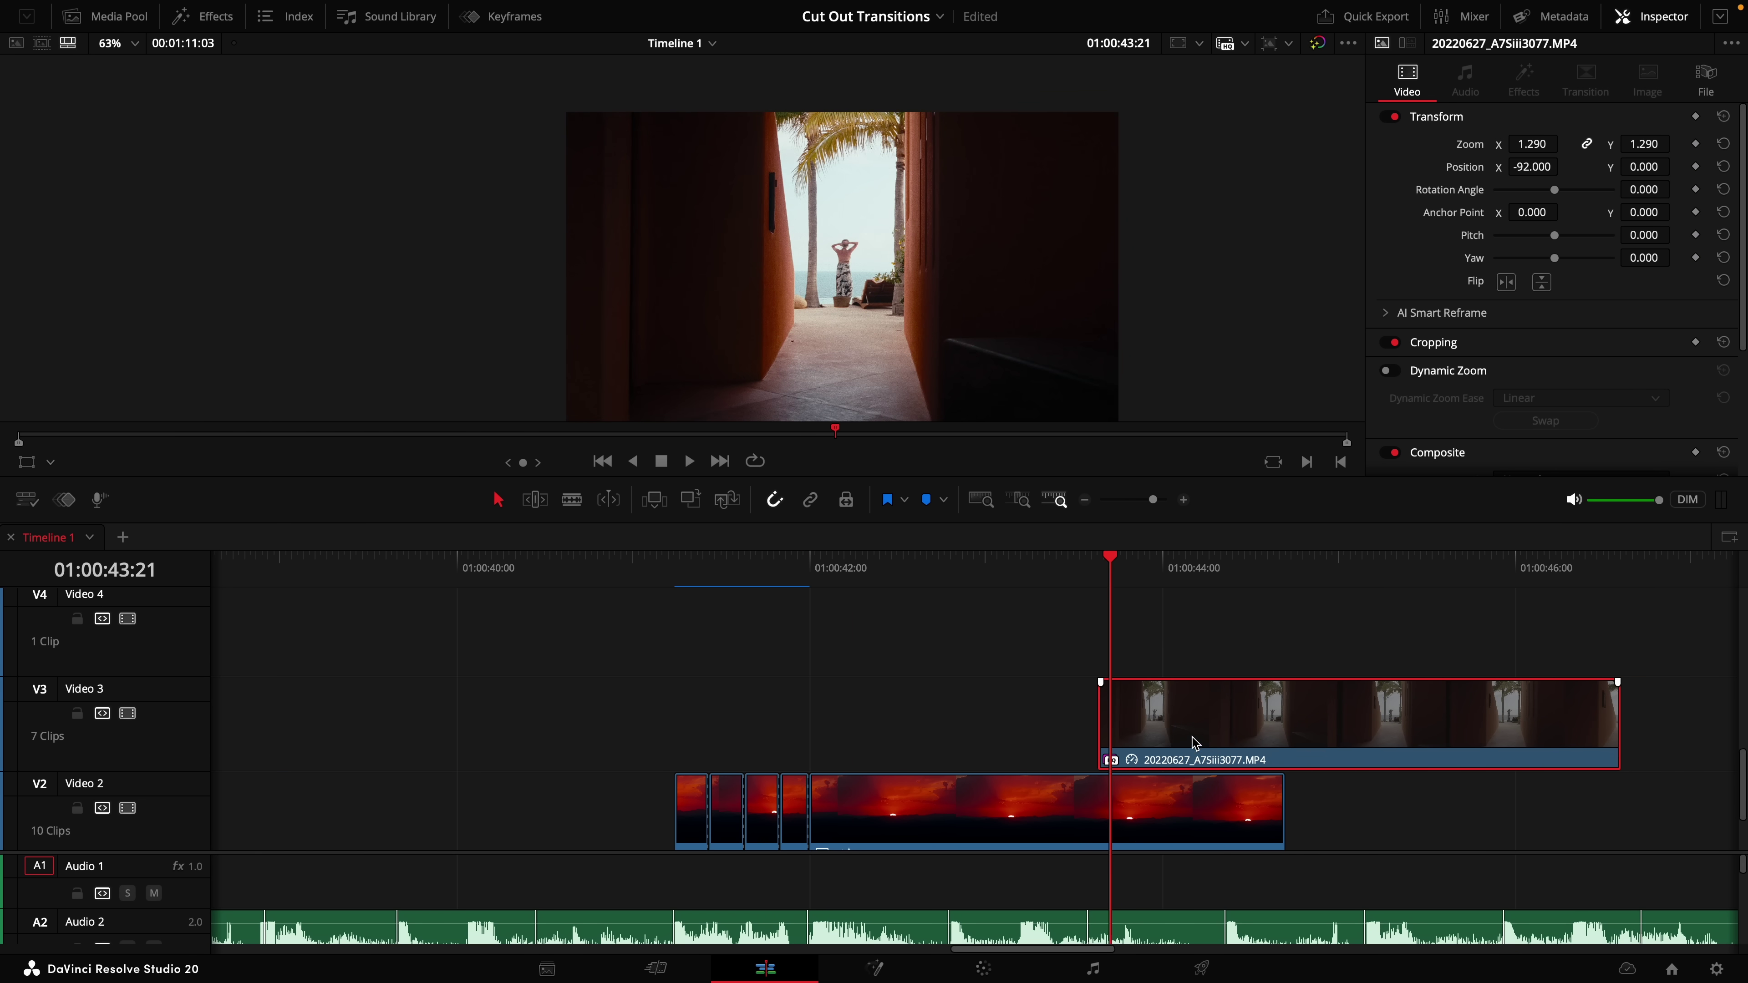
Split the corridor clip at 01:00:44:20, where the sunset clip ends, and convert its first part into a Fusion clip.
key("space")
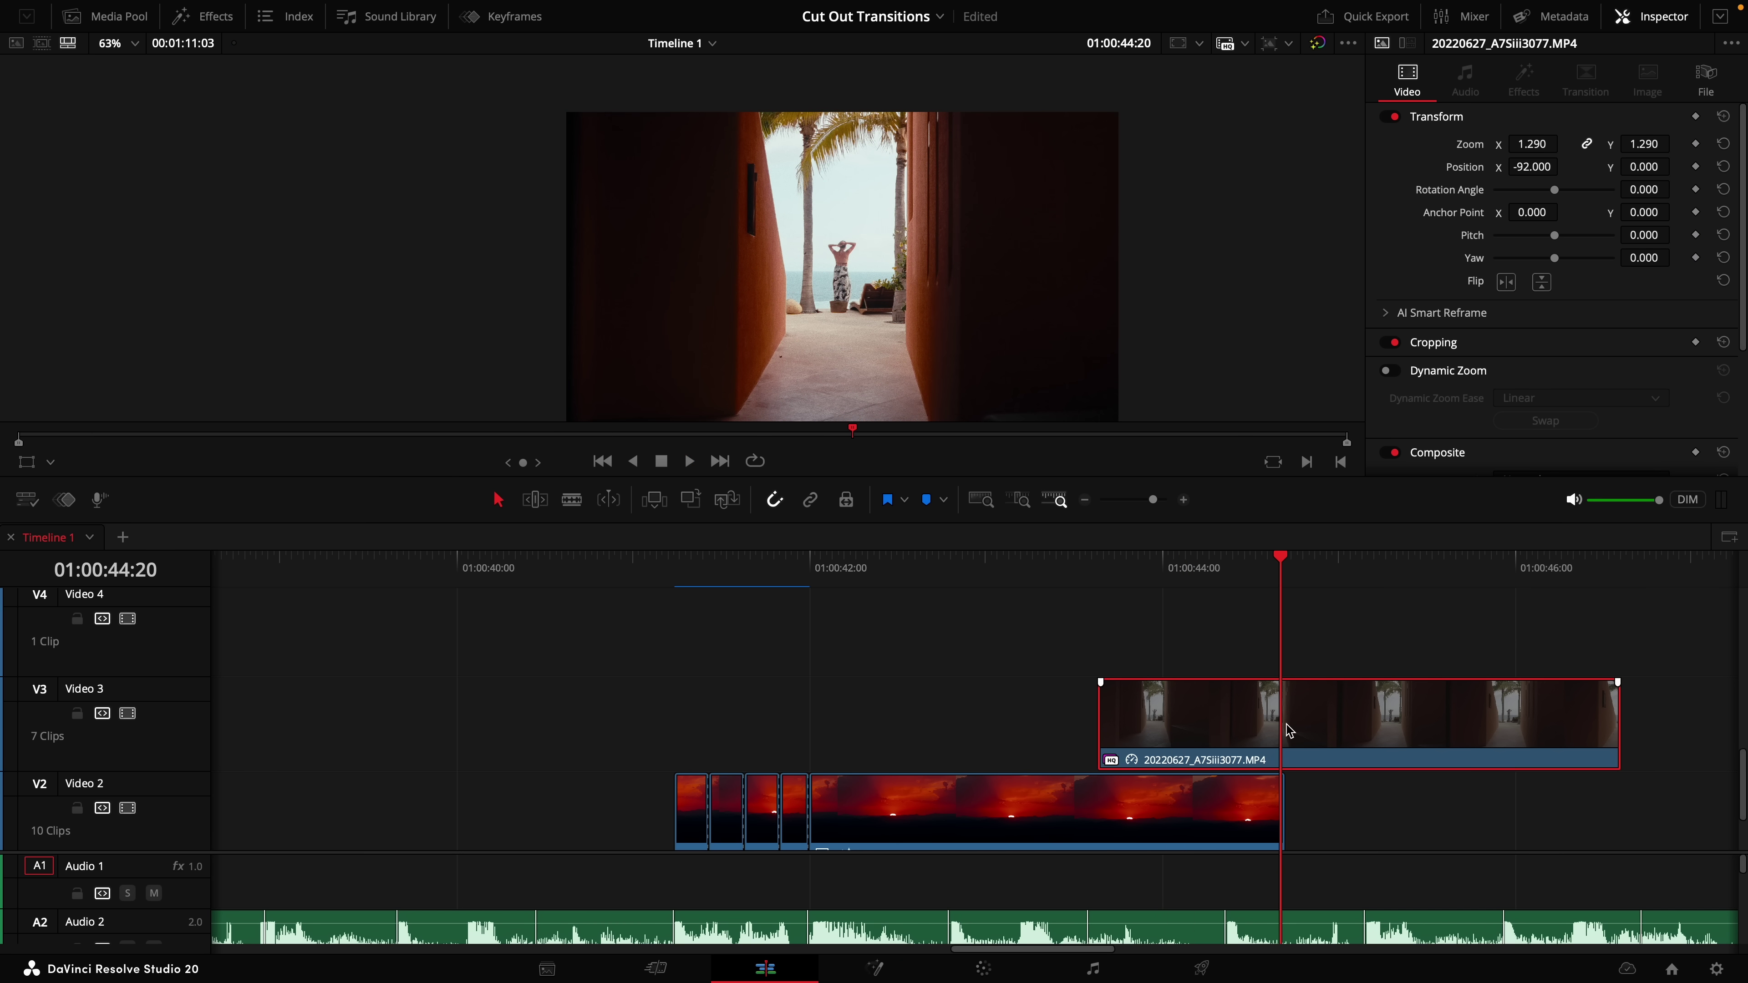
key("ctrl+b")
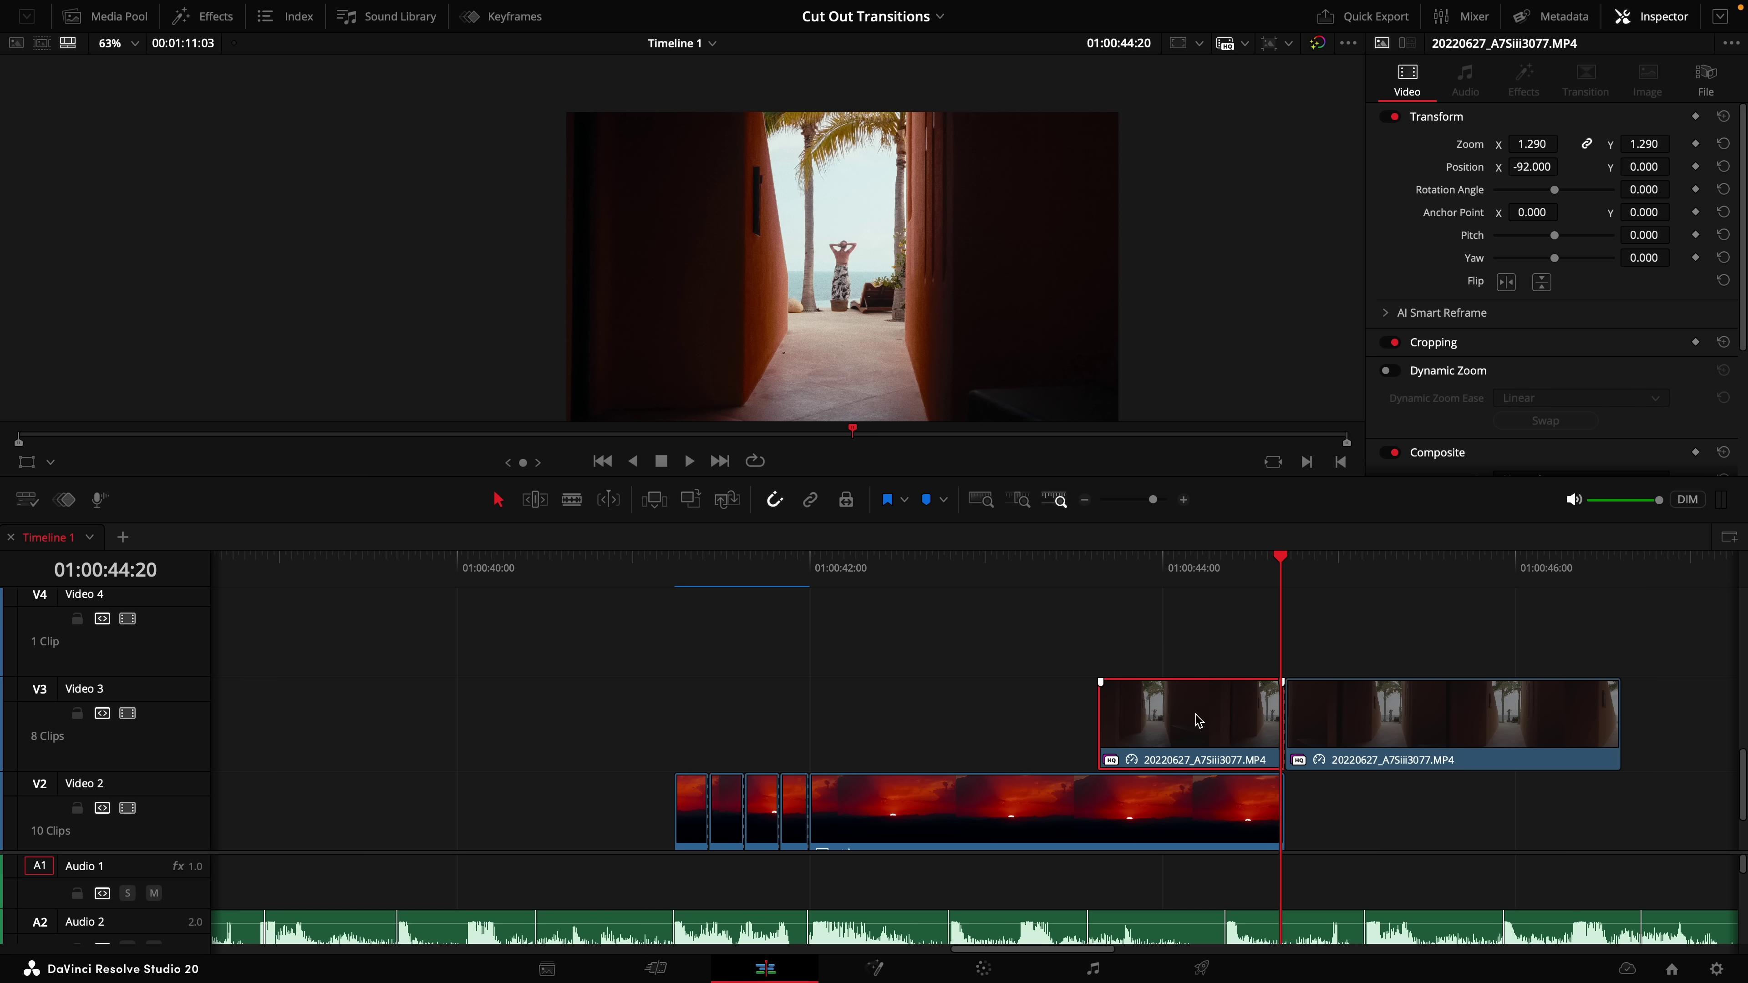
right_click(1185, 738)
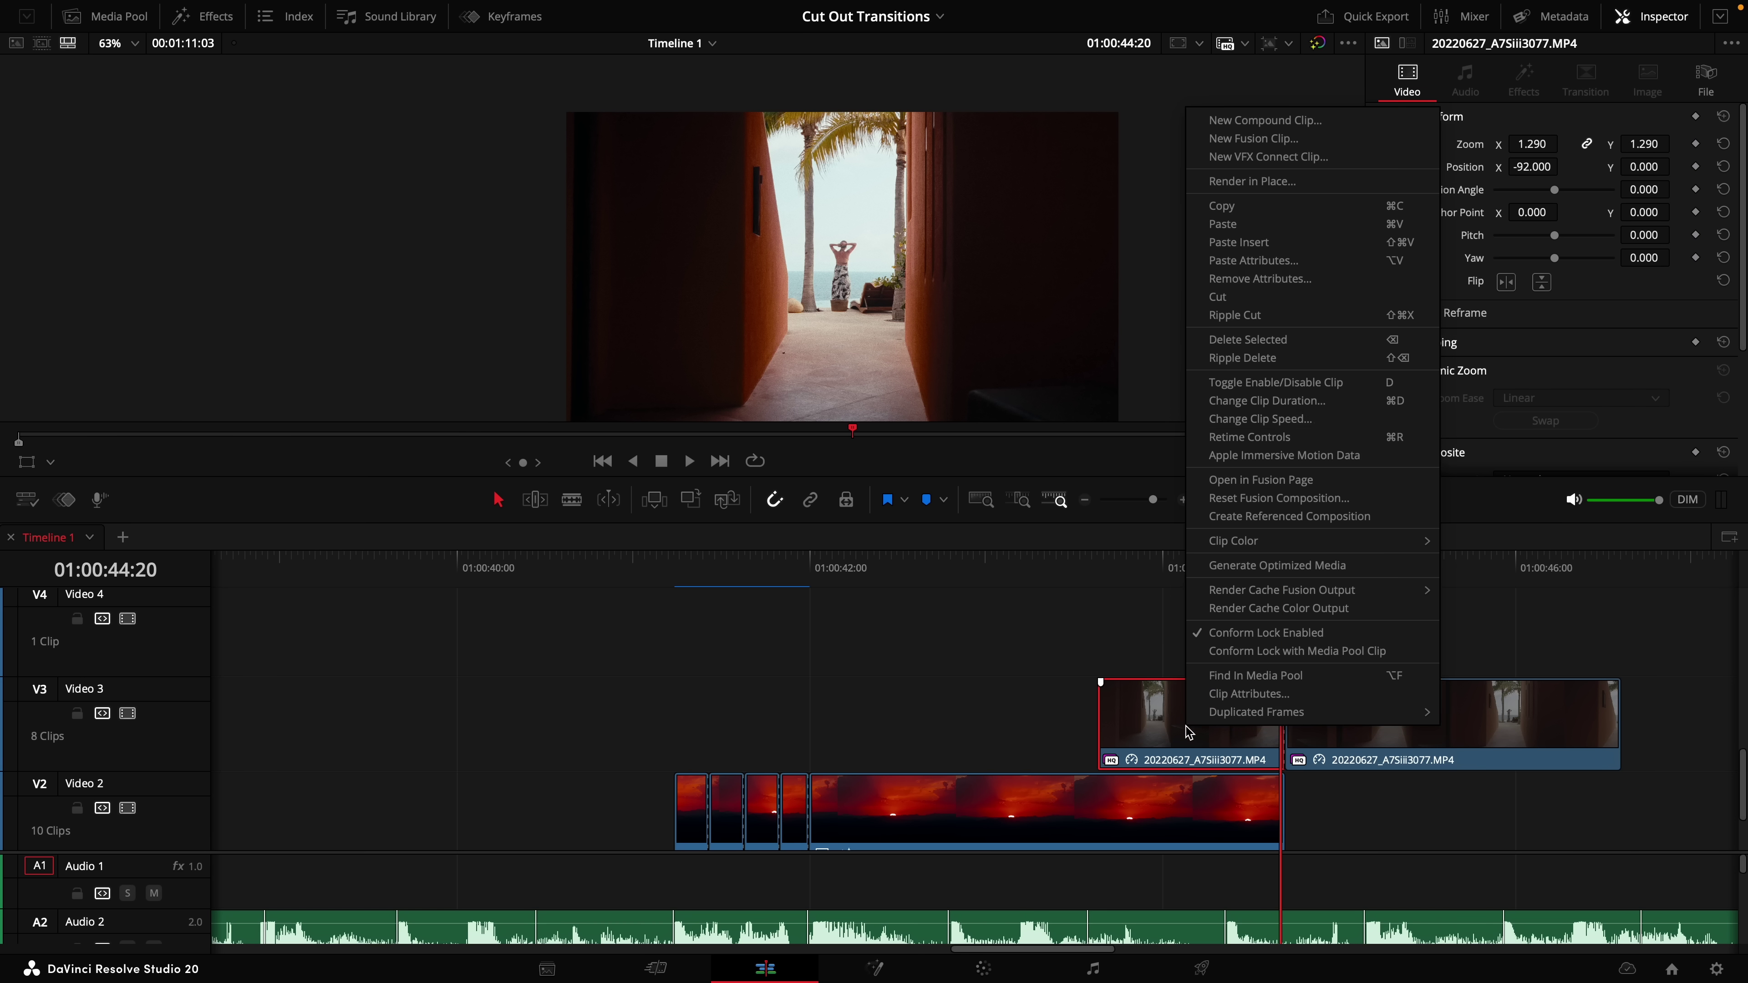
left_click(1289, 141)
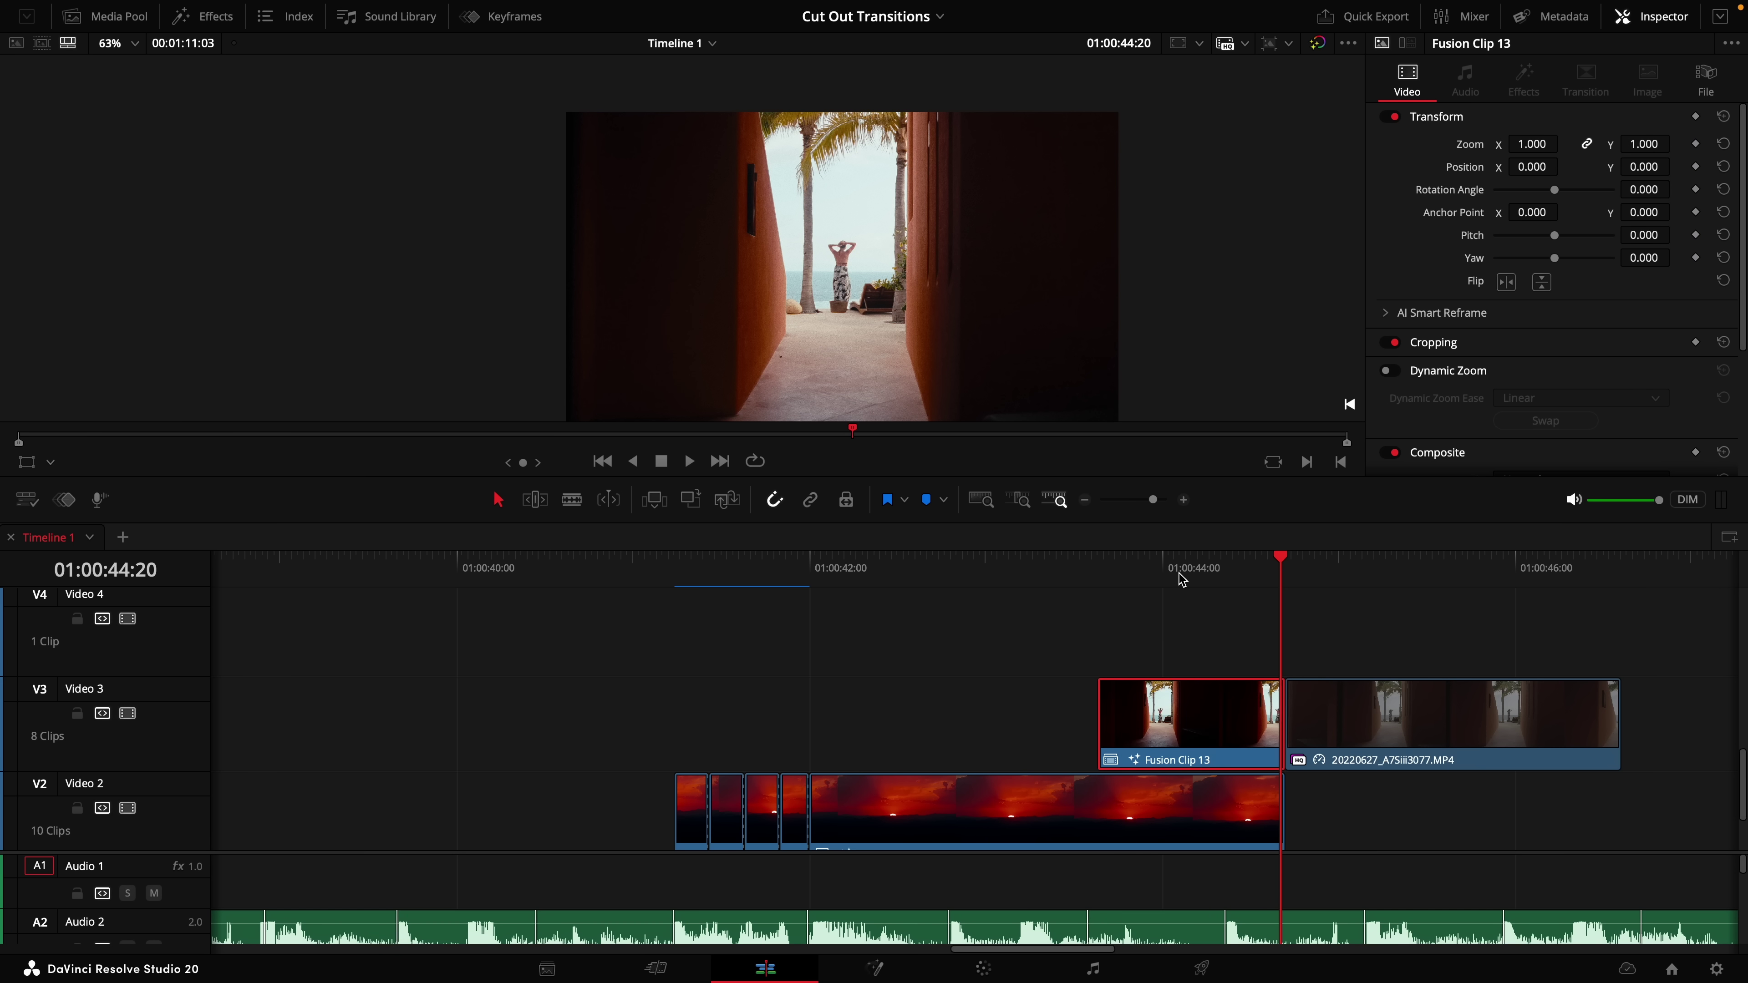
Open the new Fusion clip on the Fusion page at 01:00:44:05, duplicate its MediaIn1 node and arrange the two media nodes in separate rows.
left_click(1193, 569)
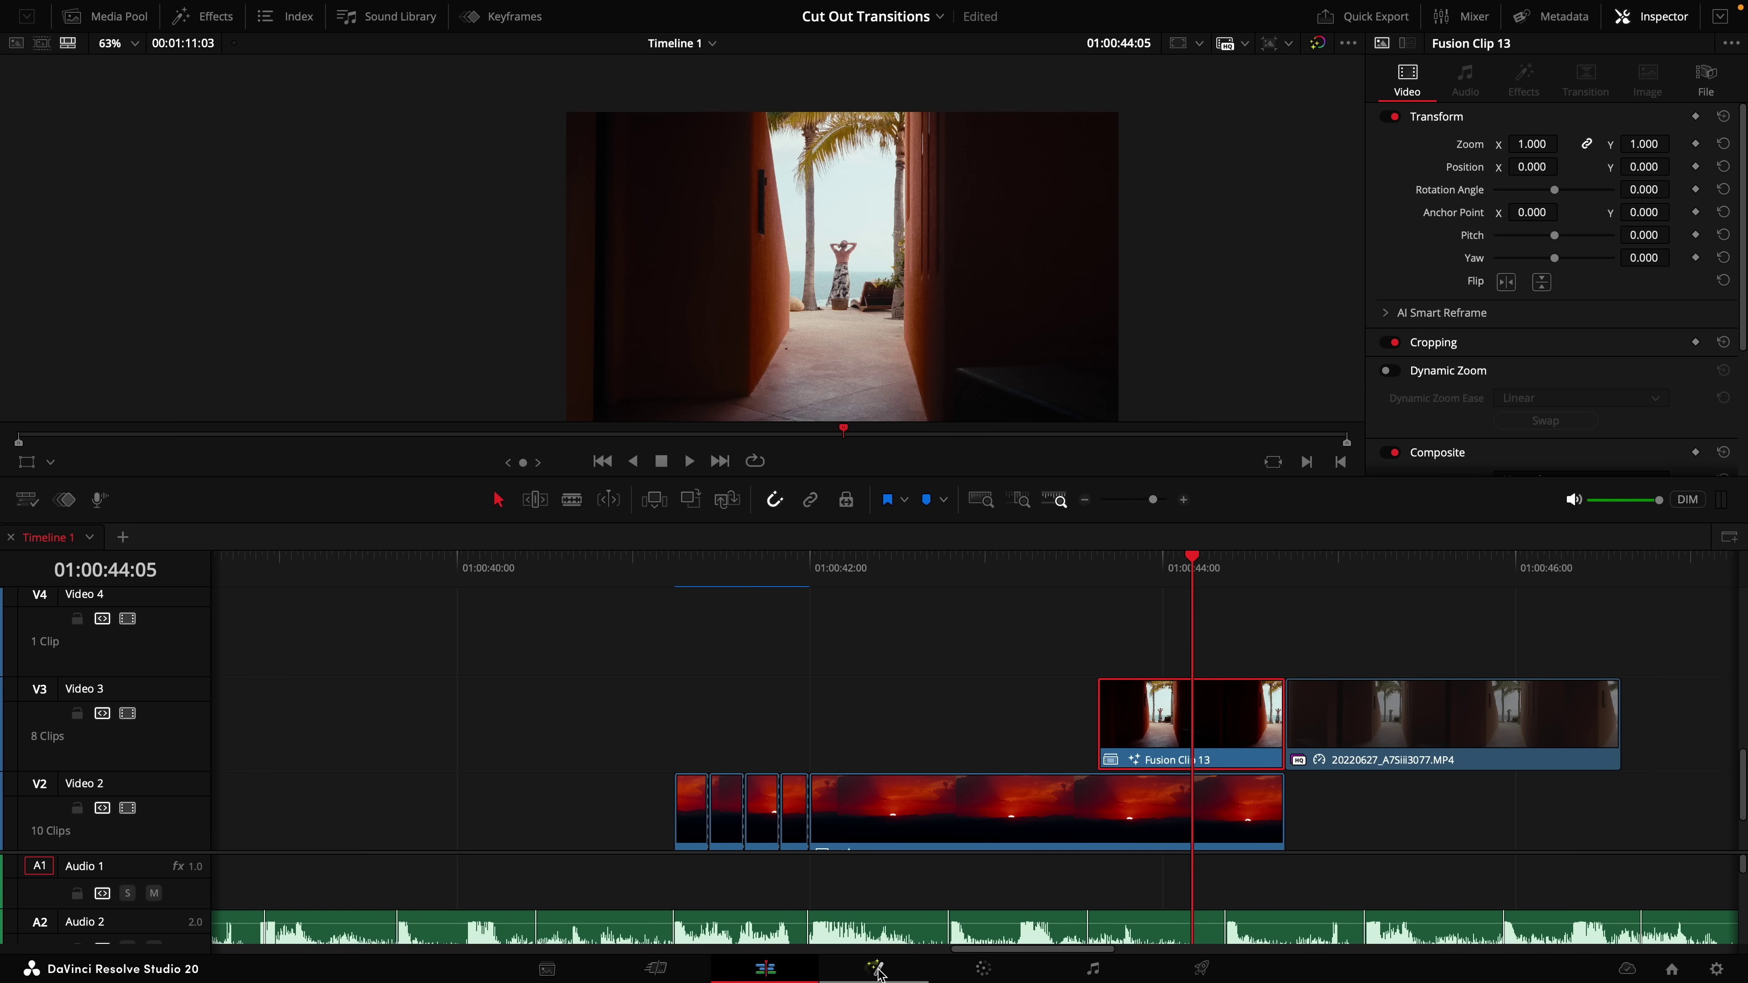
left_click(896, 974)
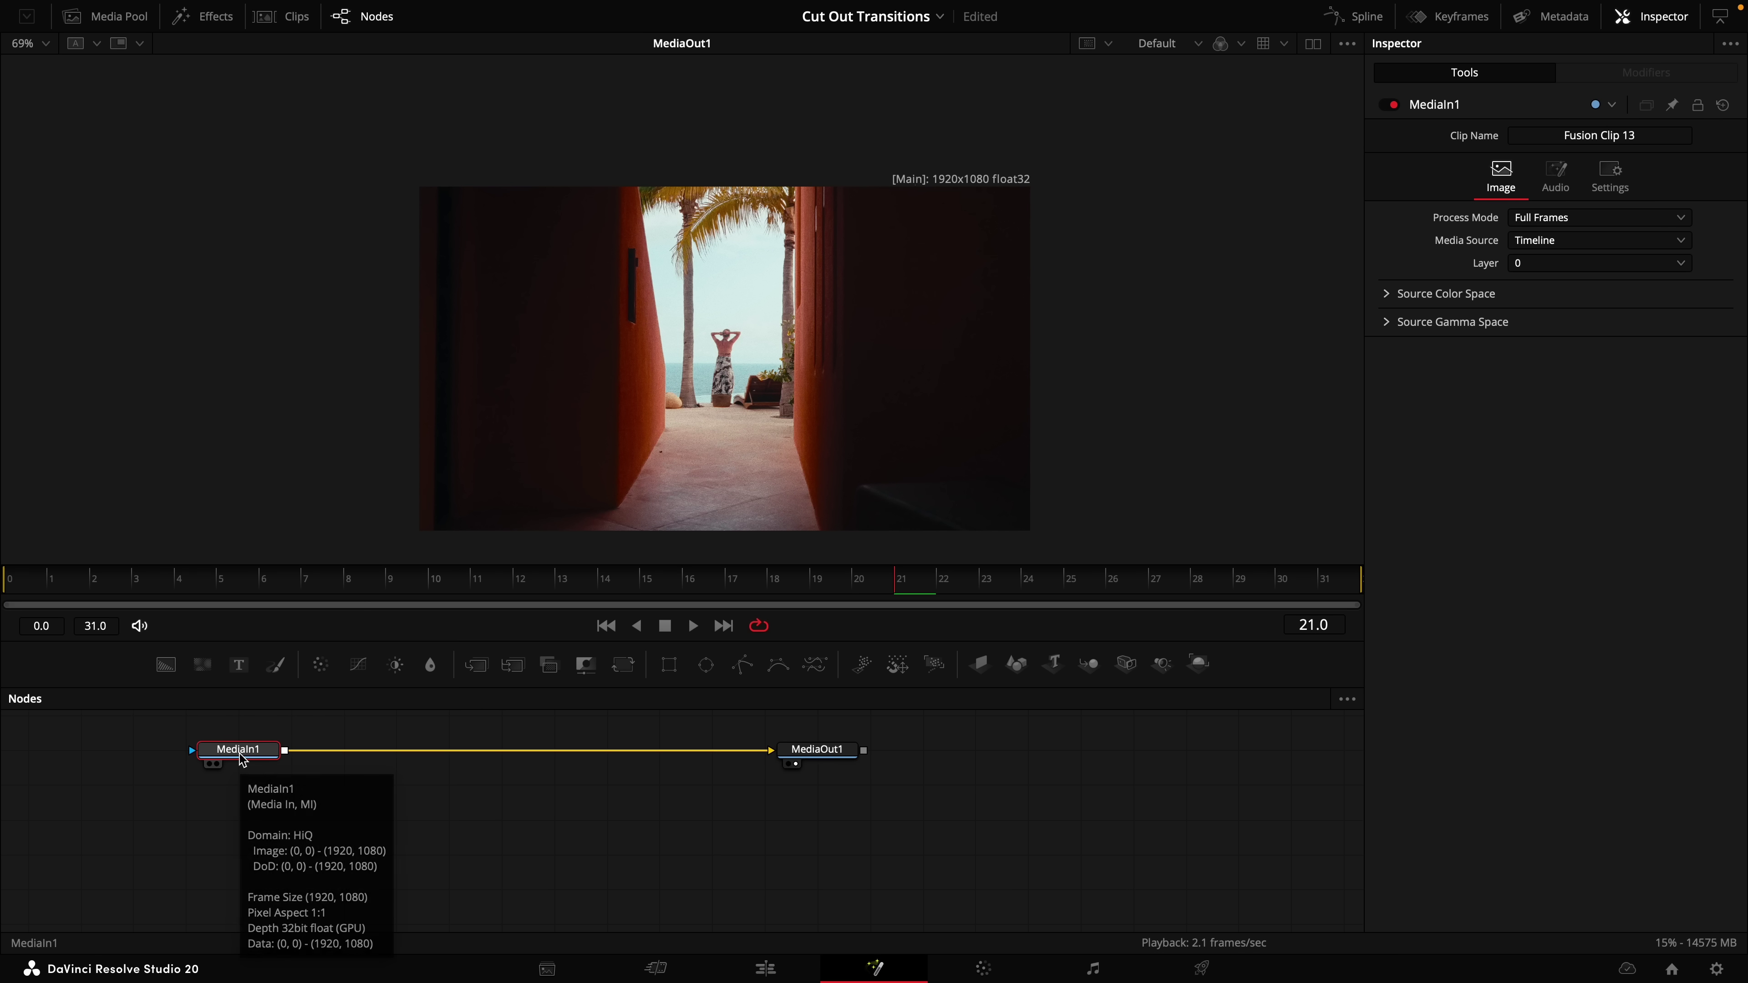
left_click(218, 881)
key("ctrl+v")
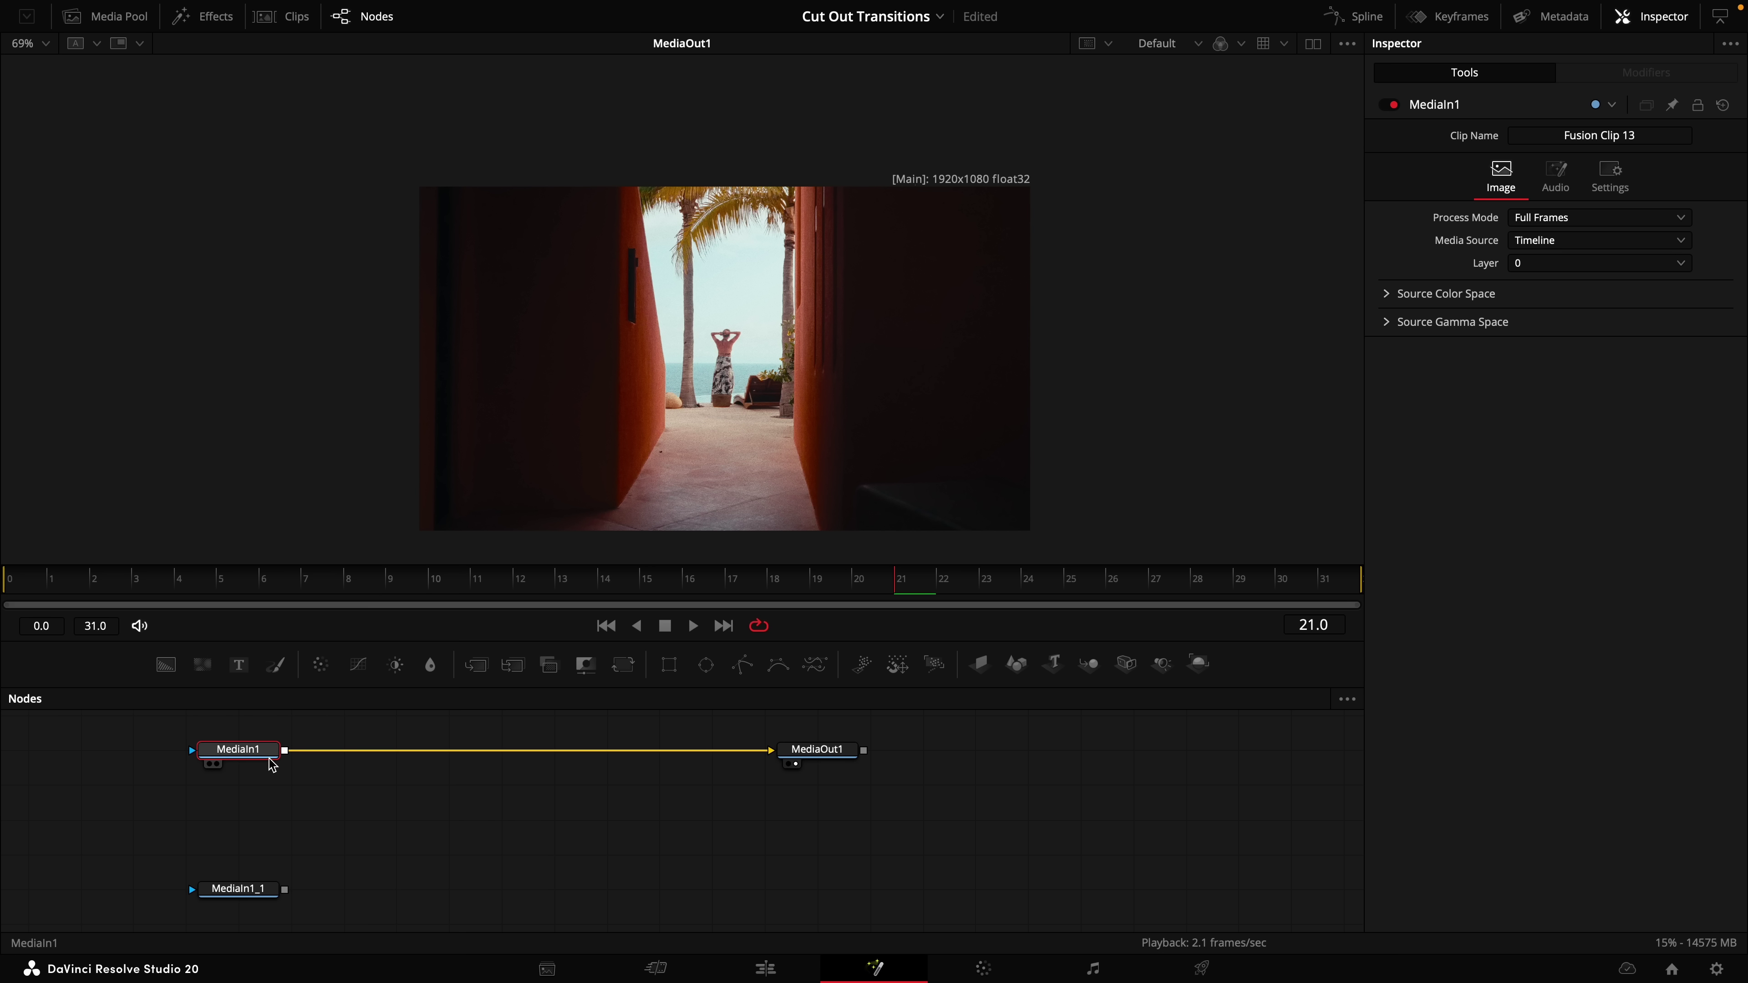
left_click_drag(267, 750, 267, 783)
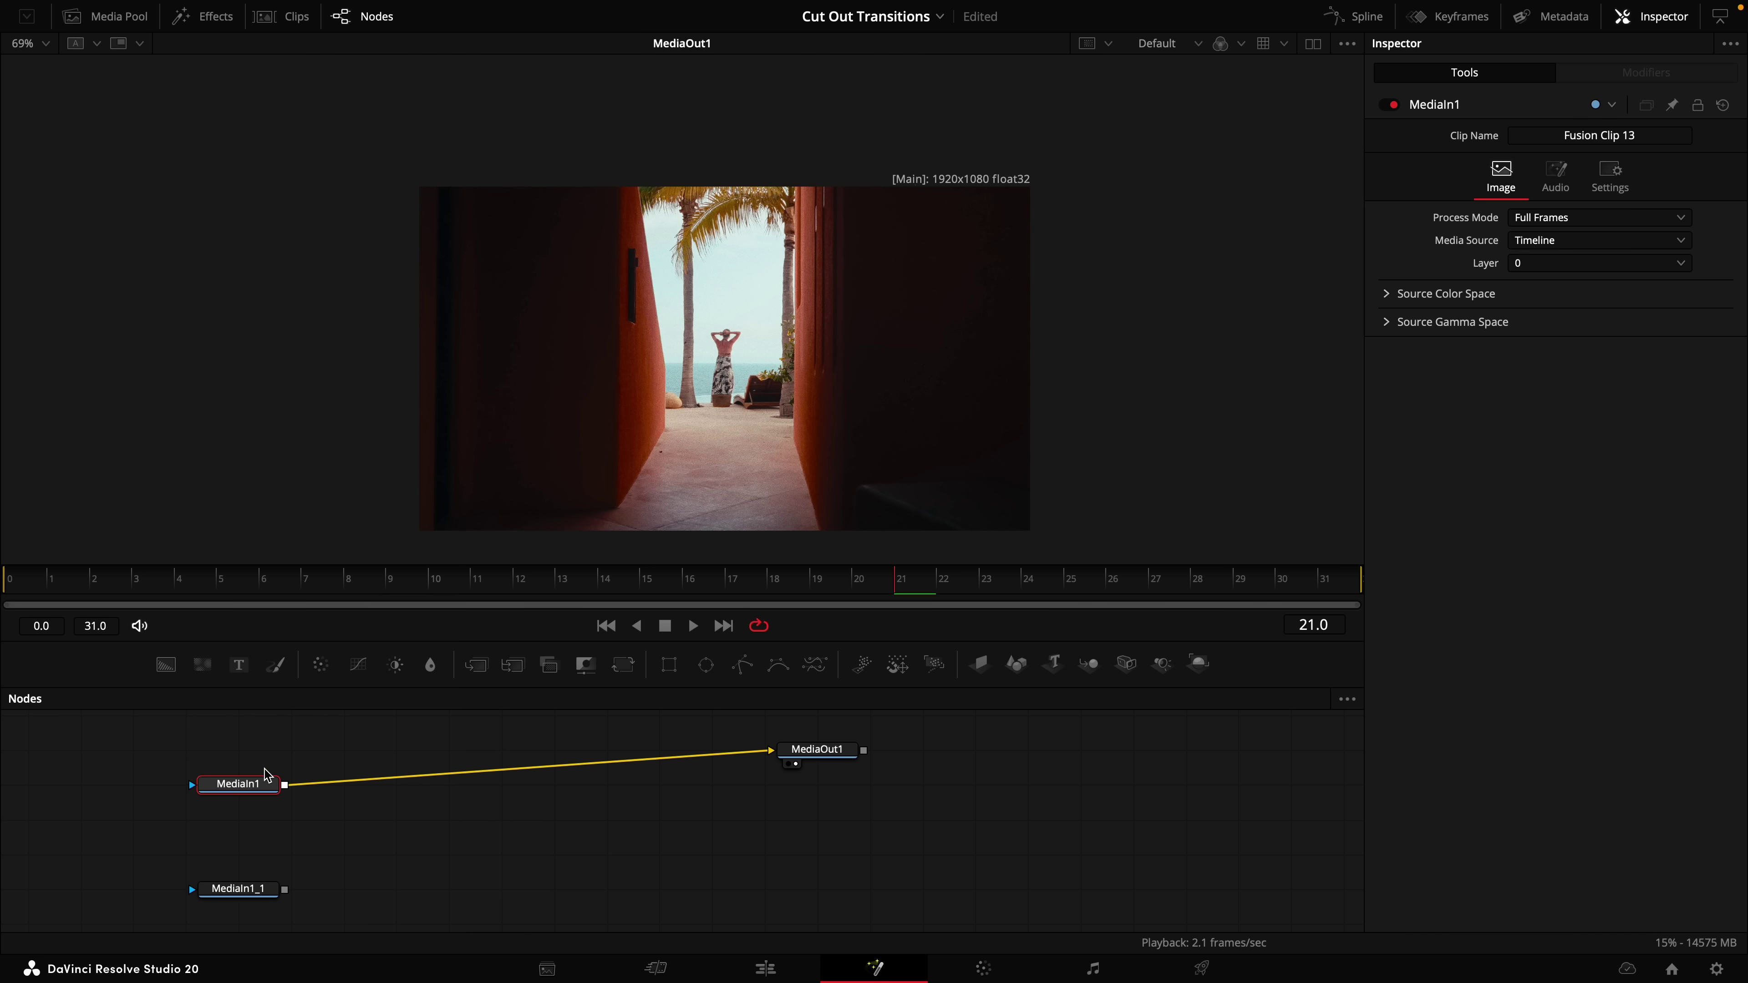
Add a Magic Mask after MediaIn1, mark the corridor's left wall with three points and track it in both directions.
key("shift+space")
type("magic")
key("Return")
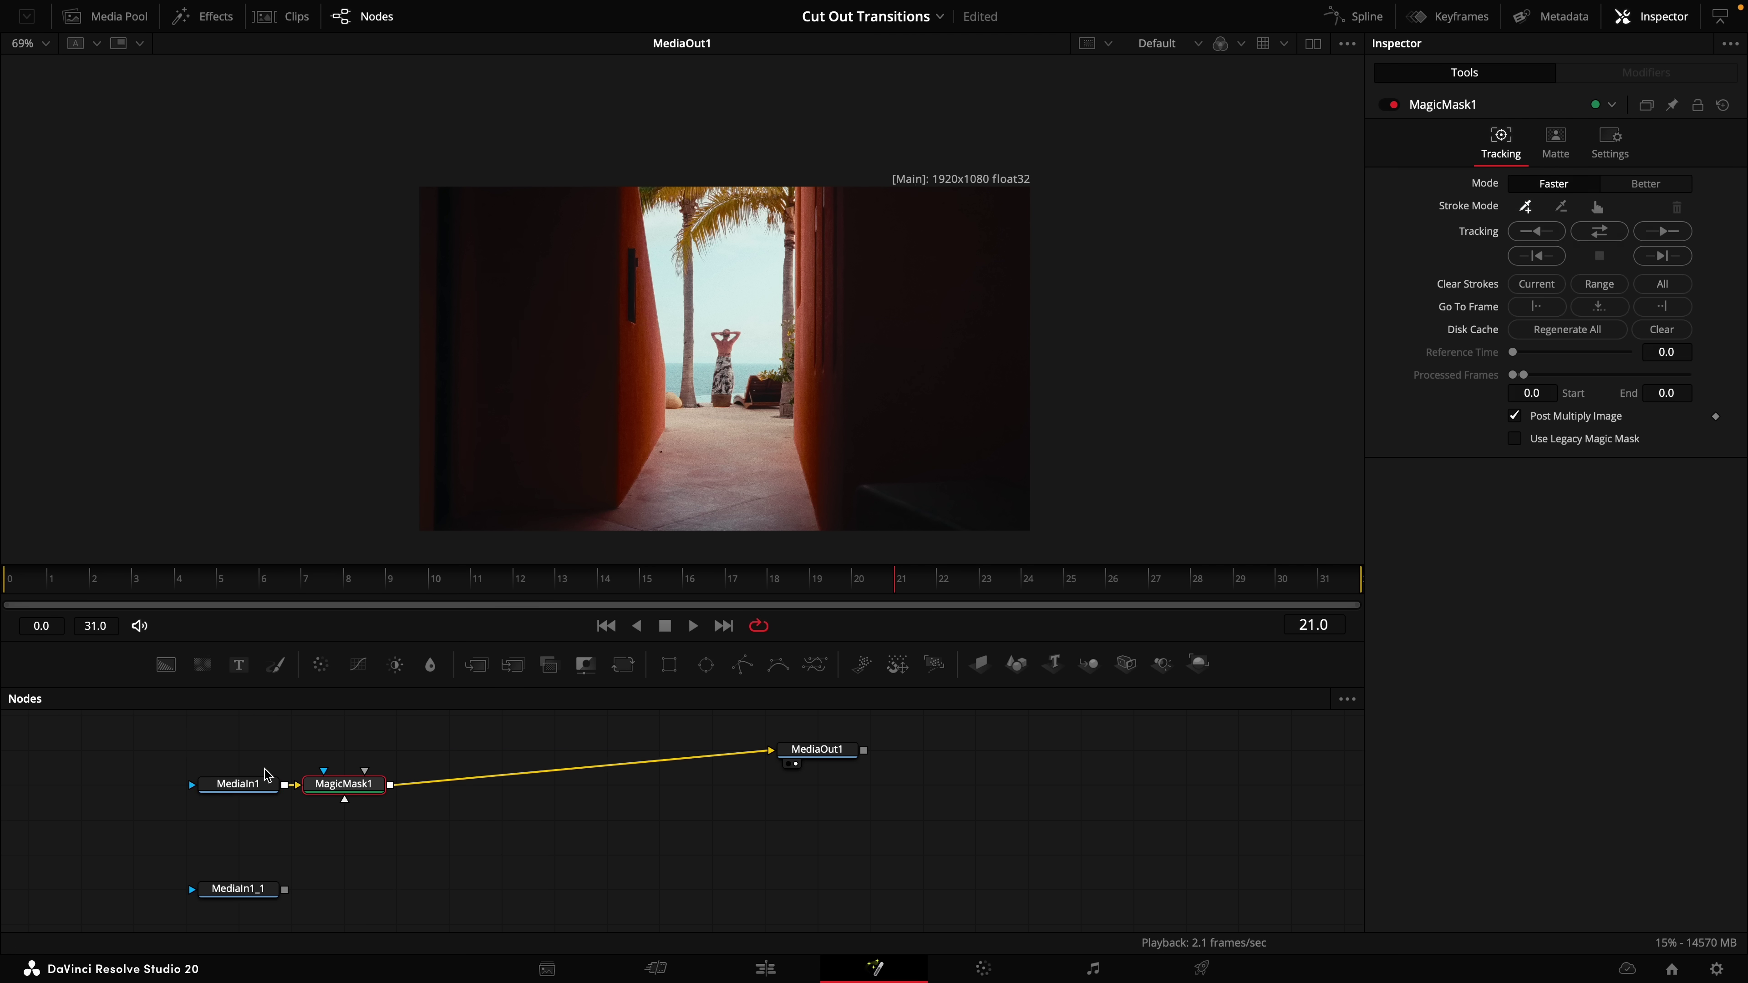
left_click(634, 286)
left_click(651, 366)
left_click(569, 380)
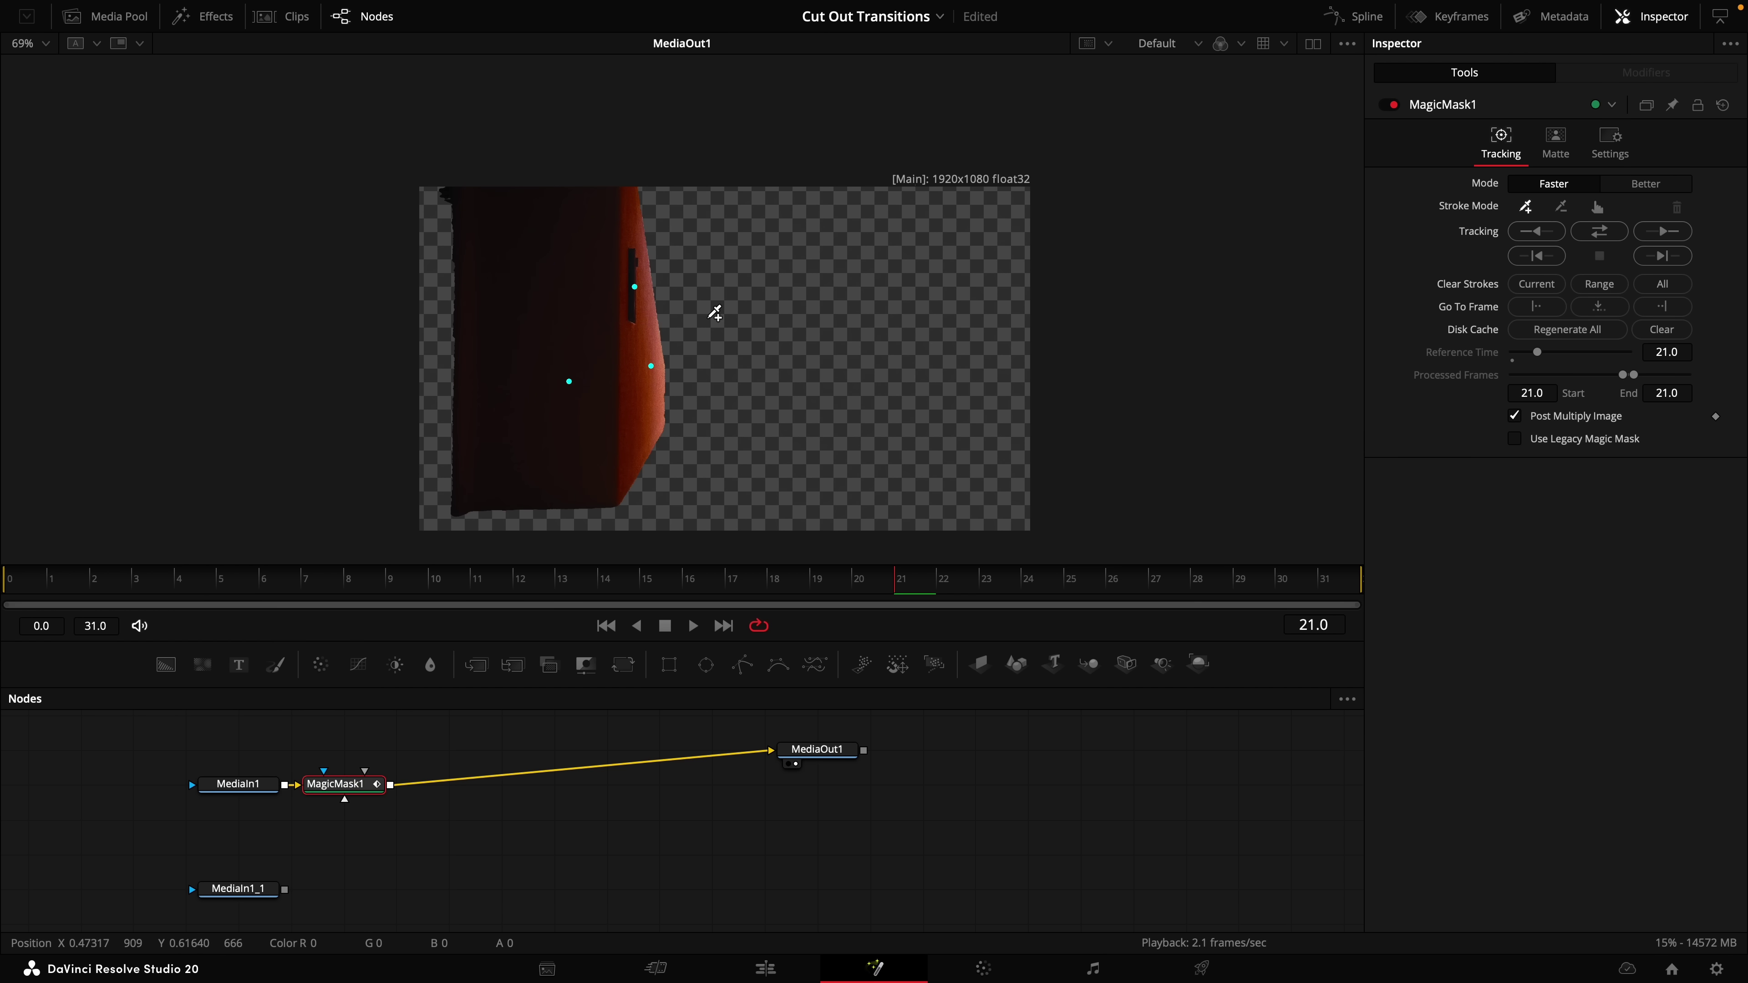
left_click(1608, 235)
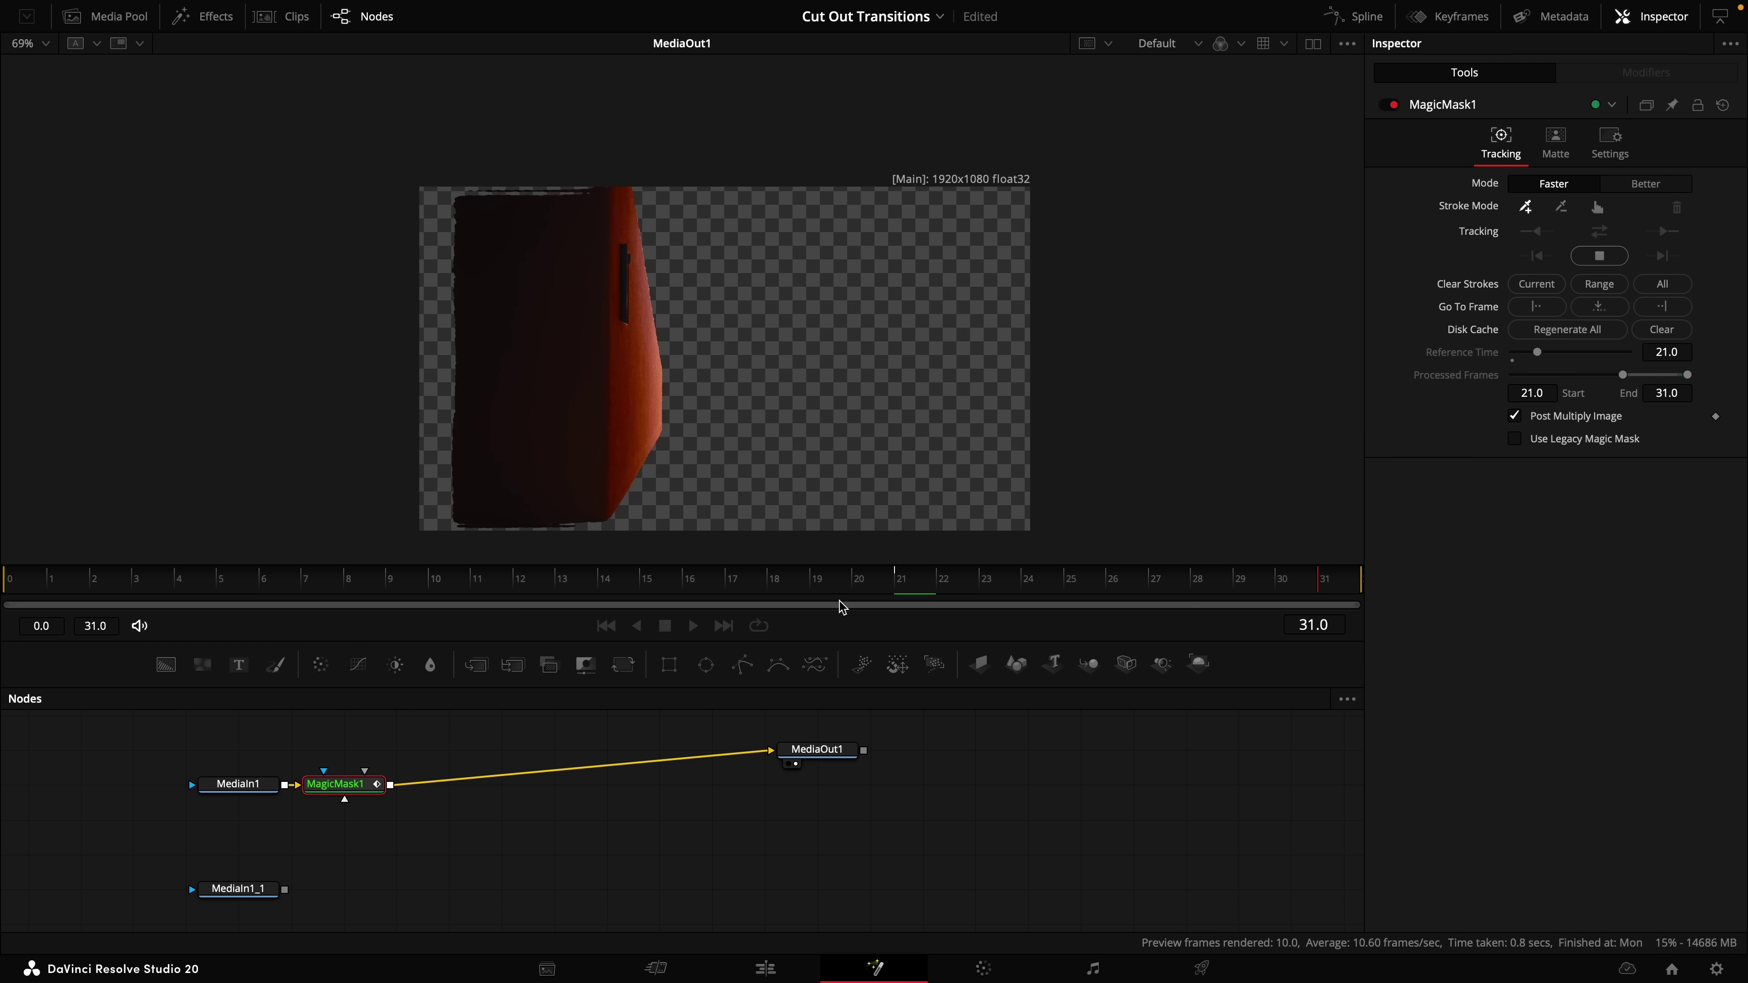
Add a Magic Mask after the duplicated media node, mark the corridor's right wall with two points and track it in both directions.
left_click(239, 889)
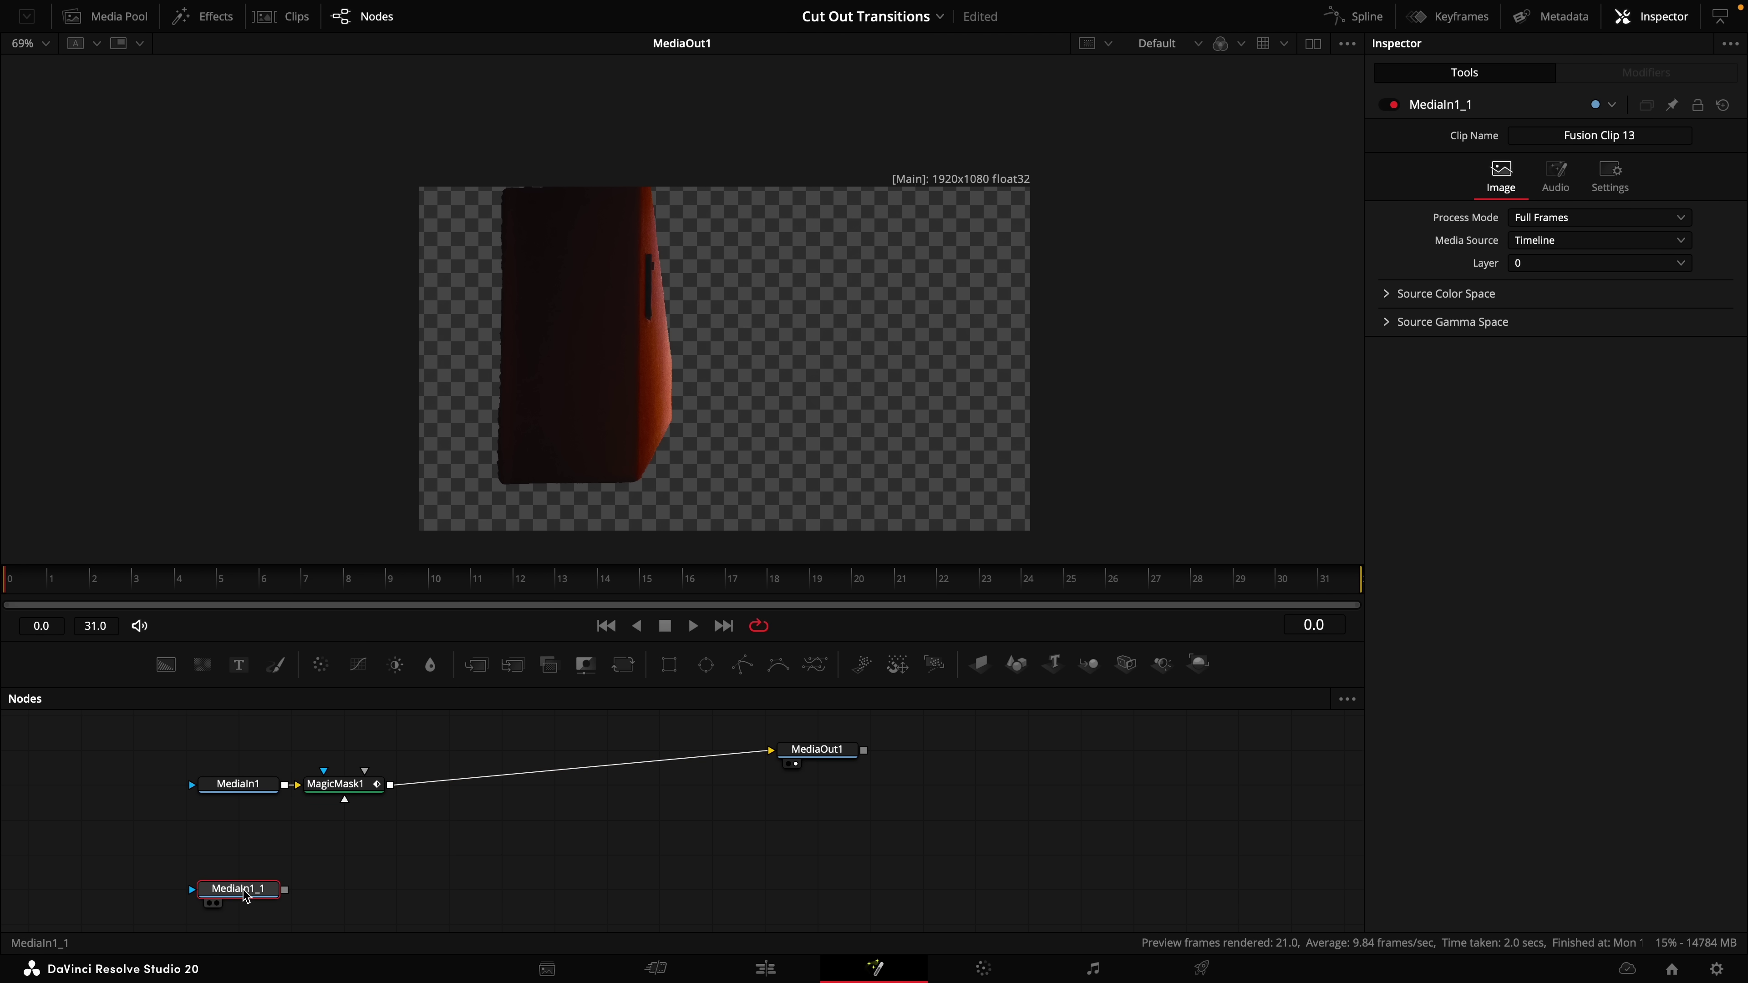
key("shift+space")
type("magic")
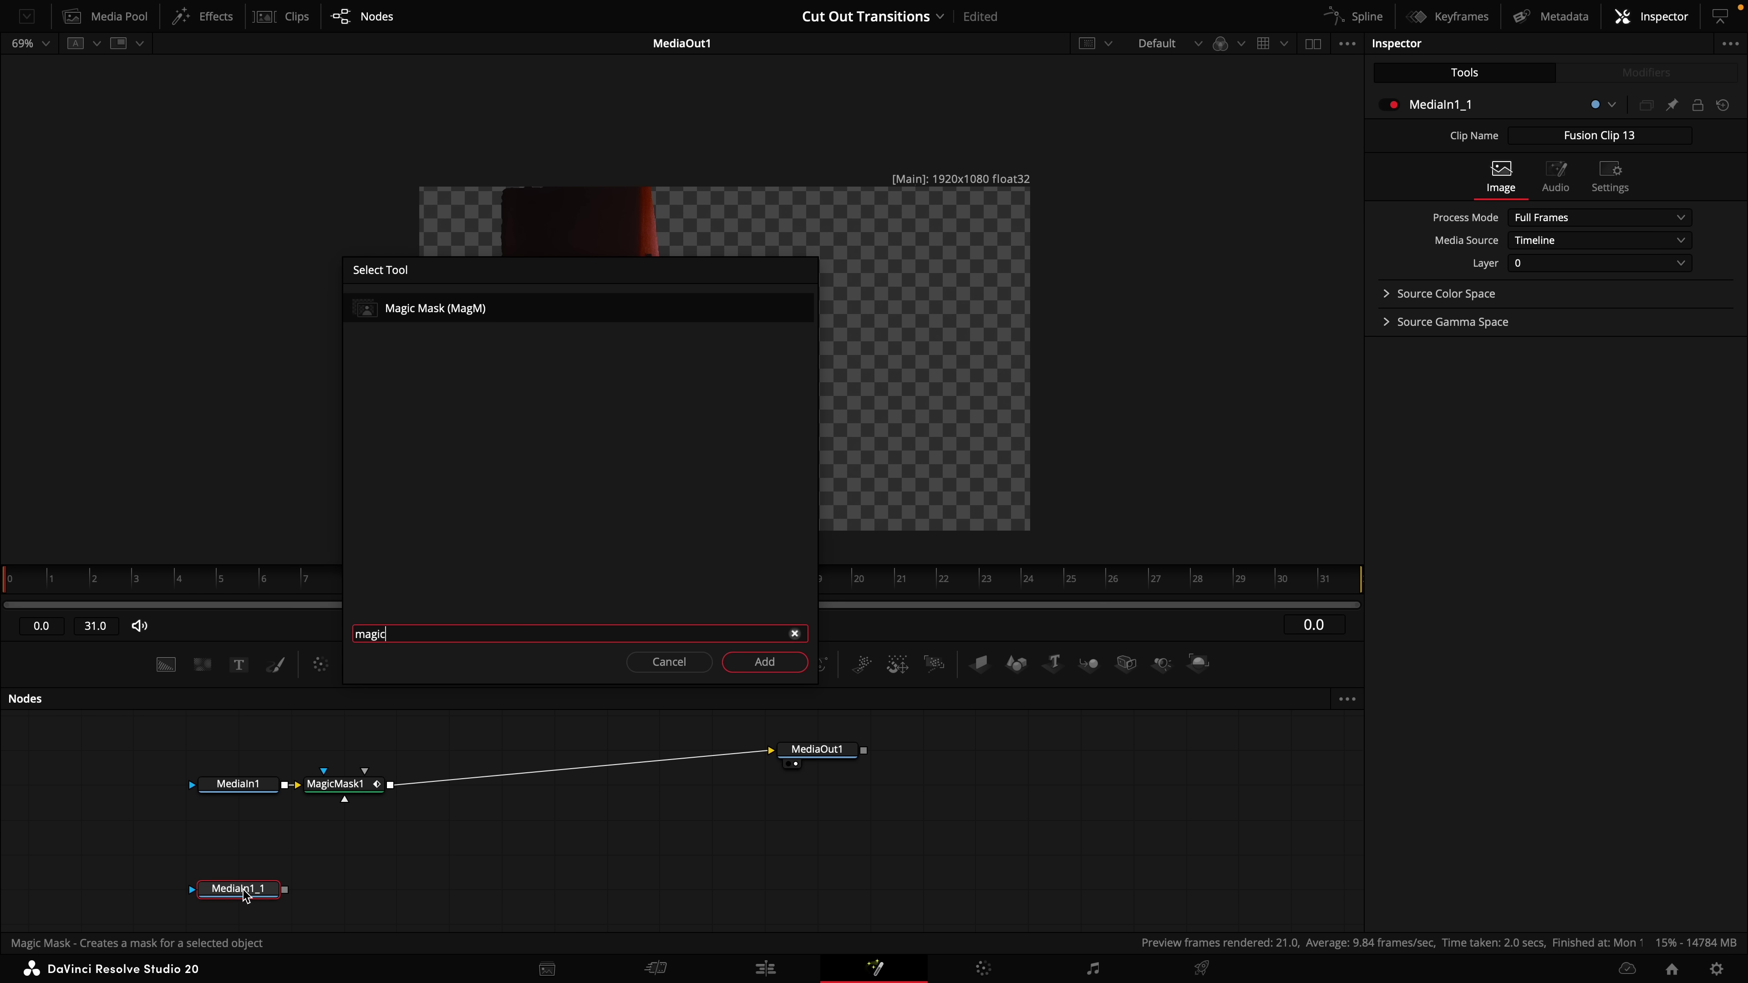
key("Return")
left_click_drag(338, 888, 657, 344)
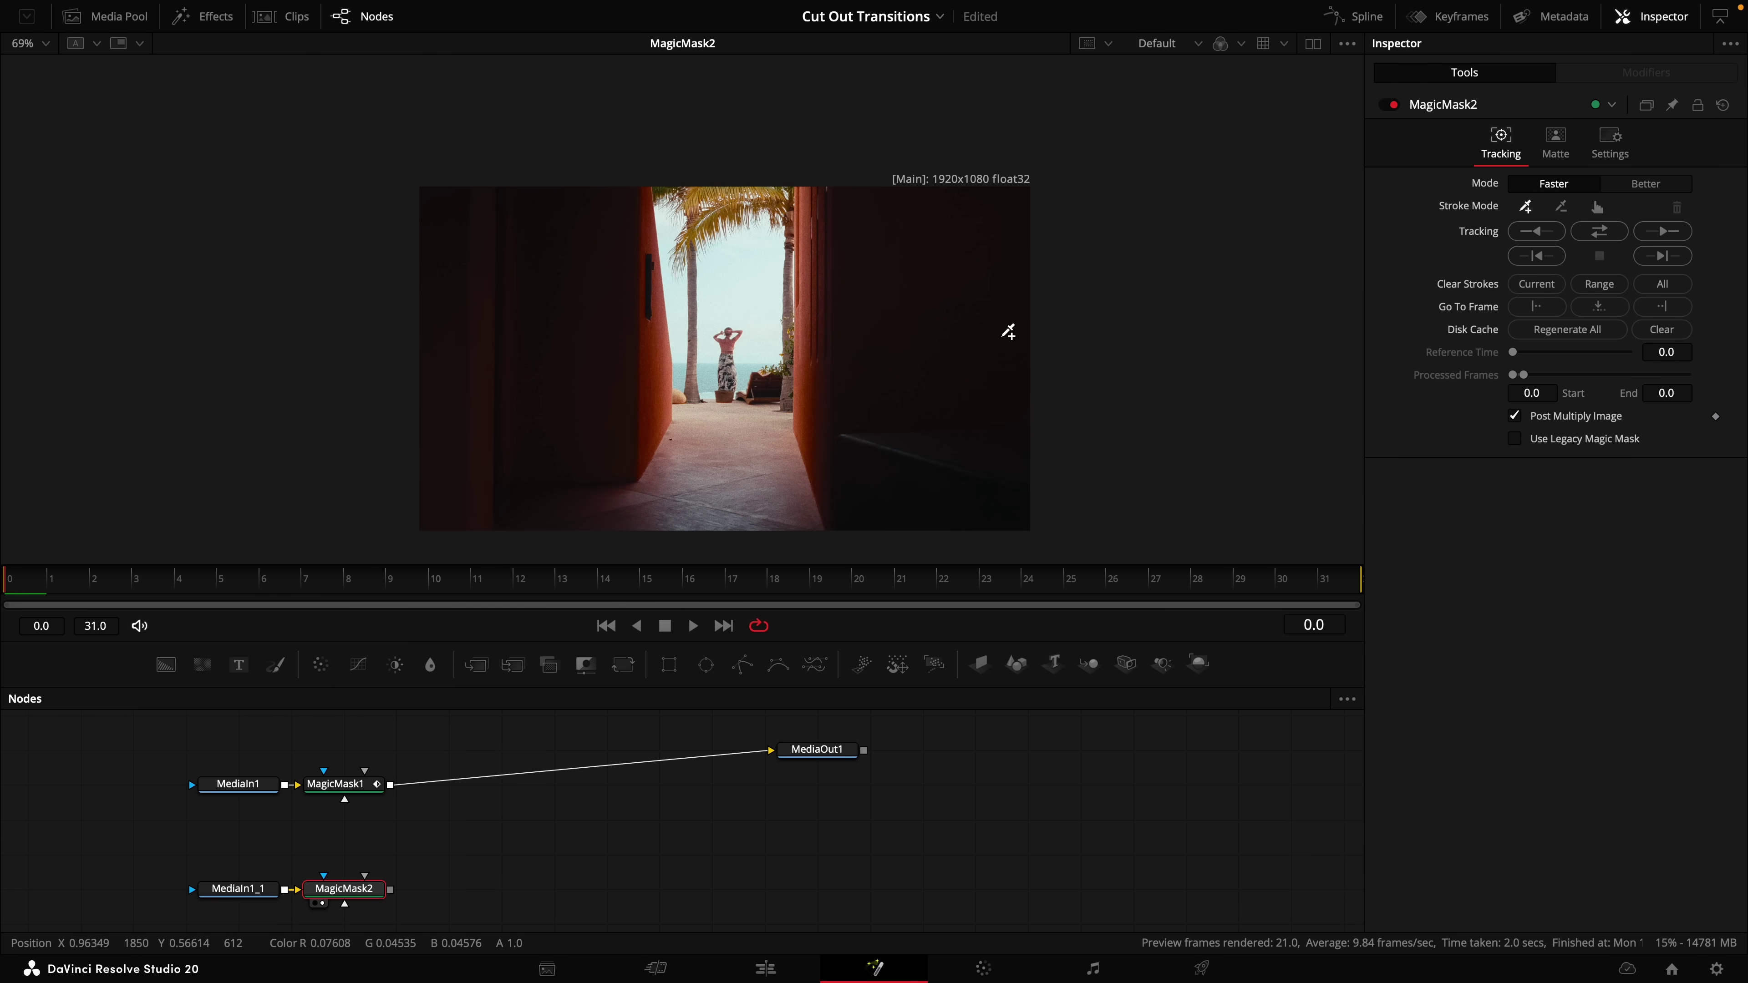
left_click(820, 320)
left_click(931, 324)
left_click(1609, 236)
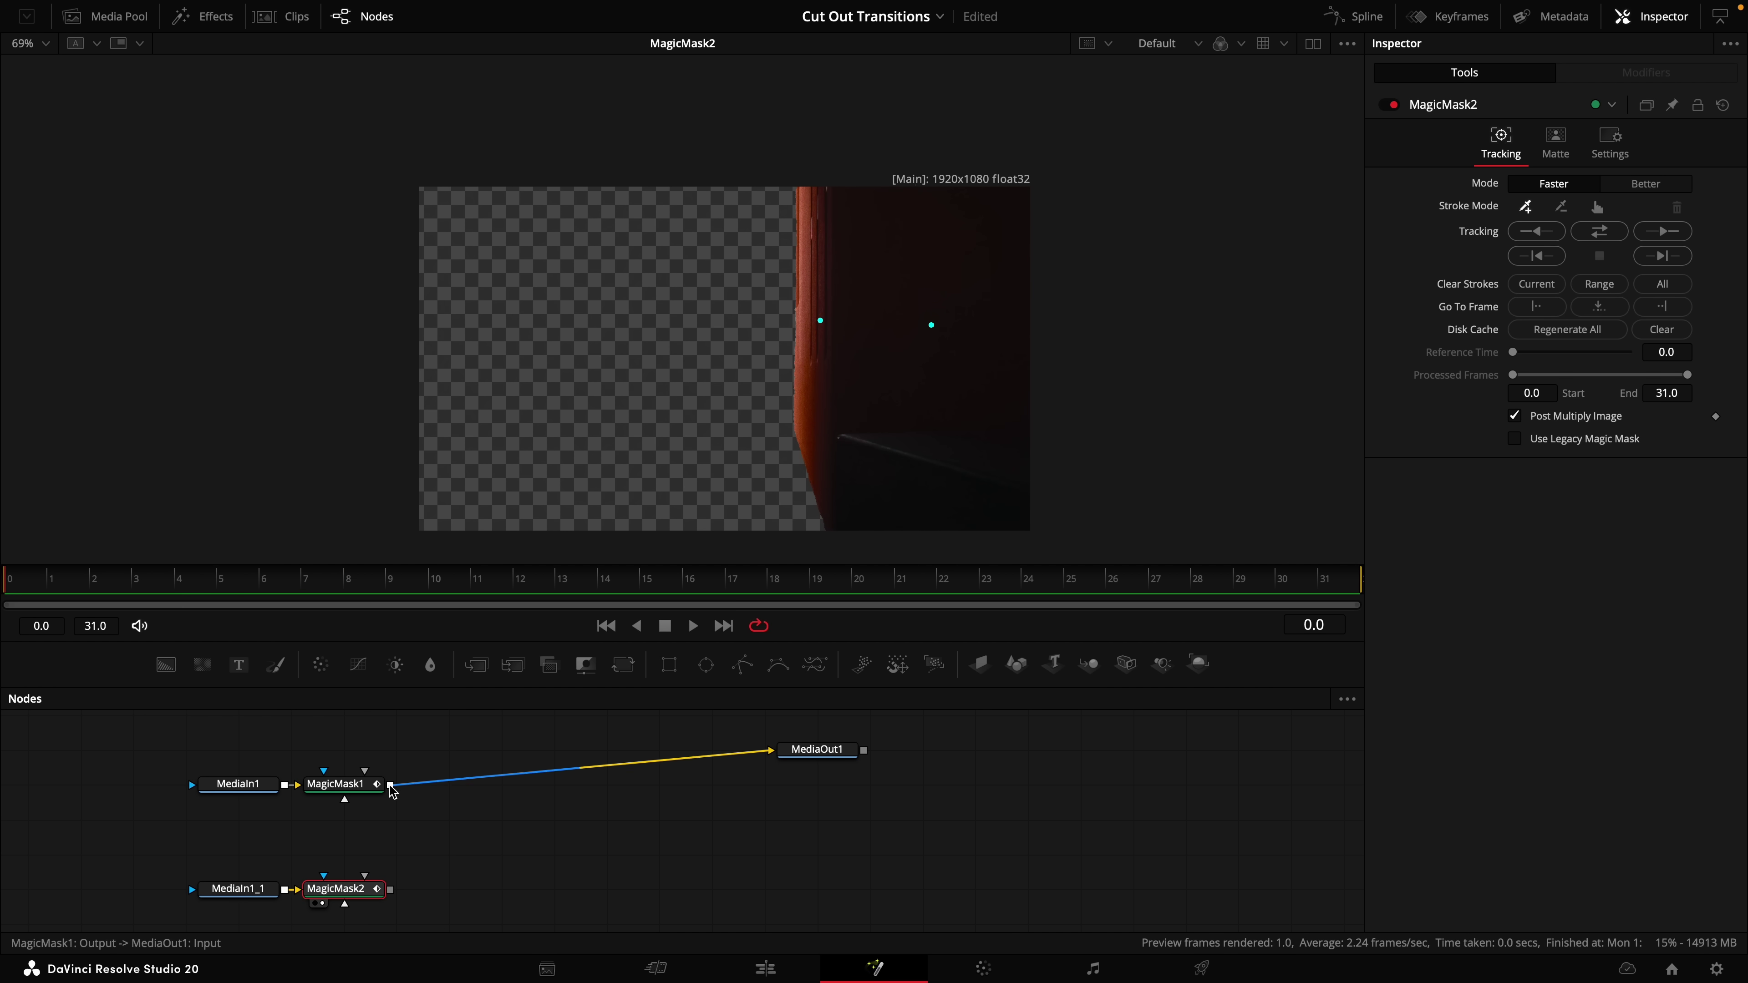
Combine both masked walls by adding a Merge after MagicMask1 with MagicMask2 as foreground, and show MediaOut1 in the viewer.
left_click(353, 789)
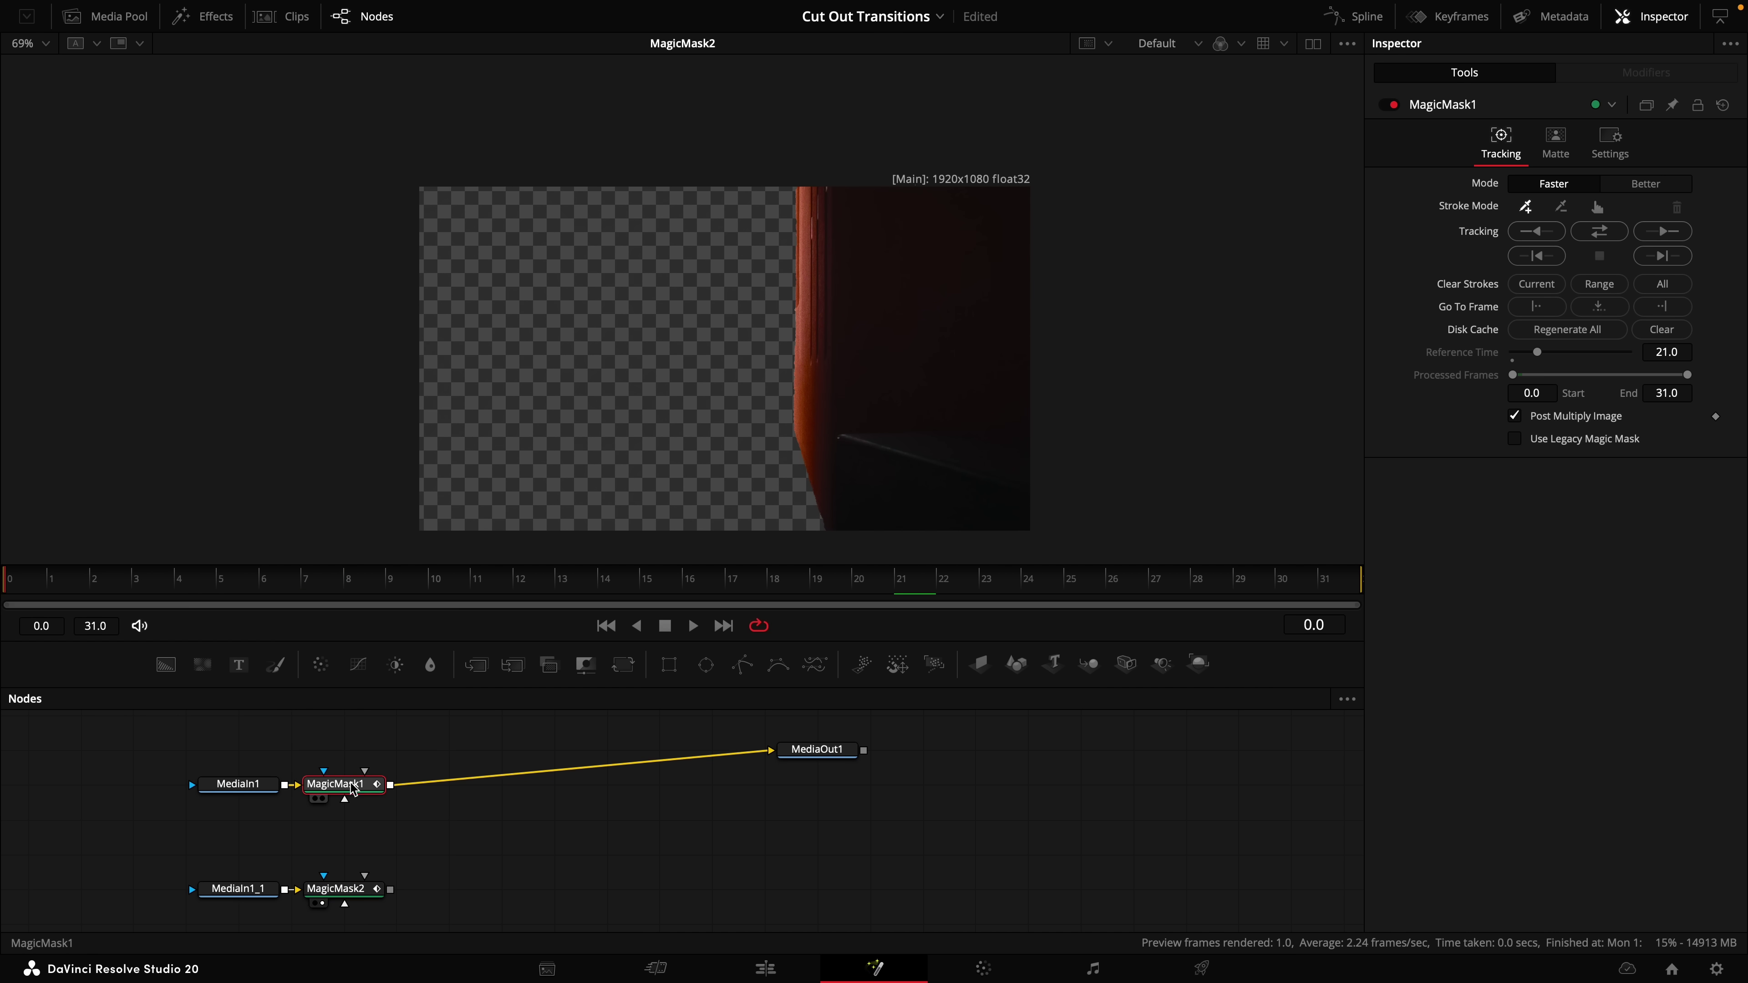
left_click(478, 666)
left_click_drag(390, 892, 455, 821)
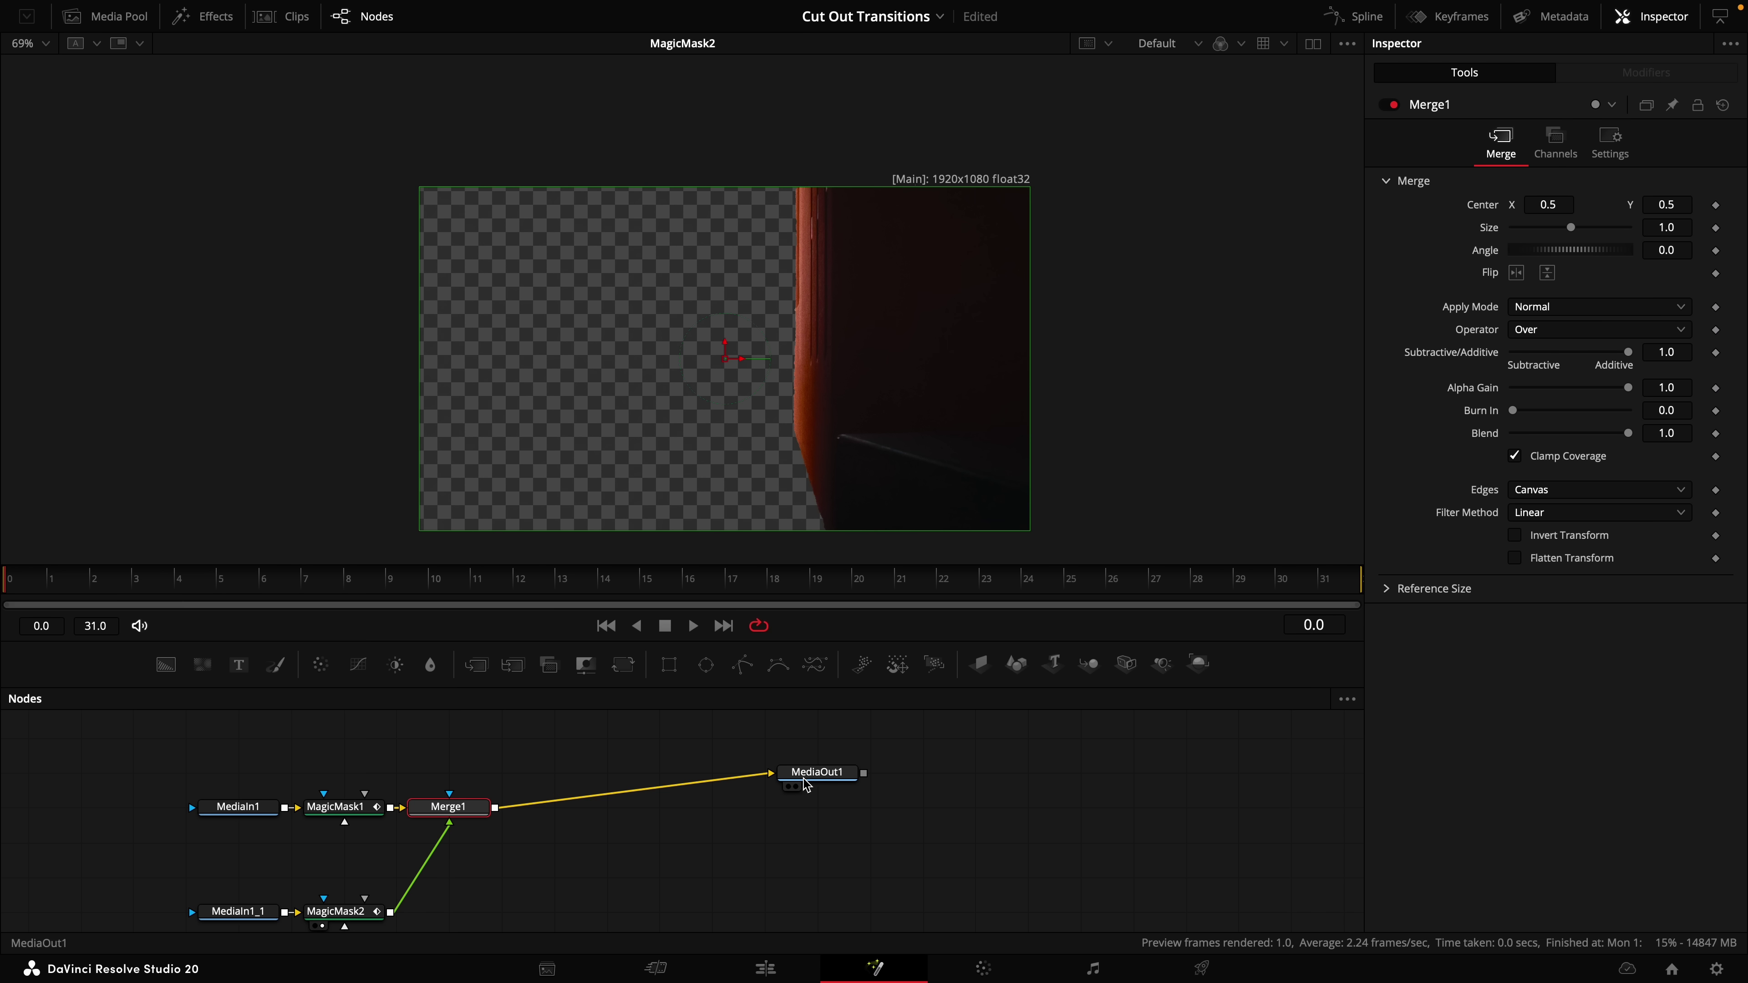
left_click(794, 786)
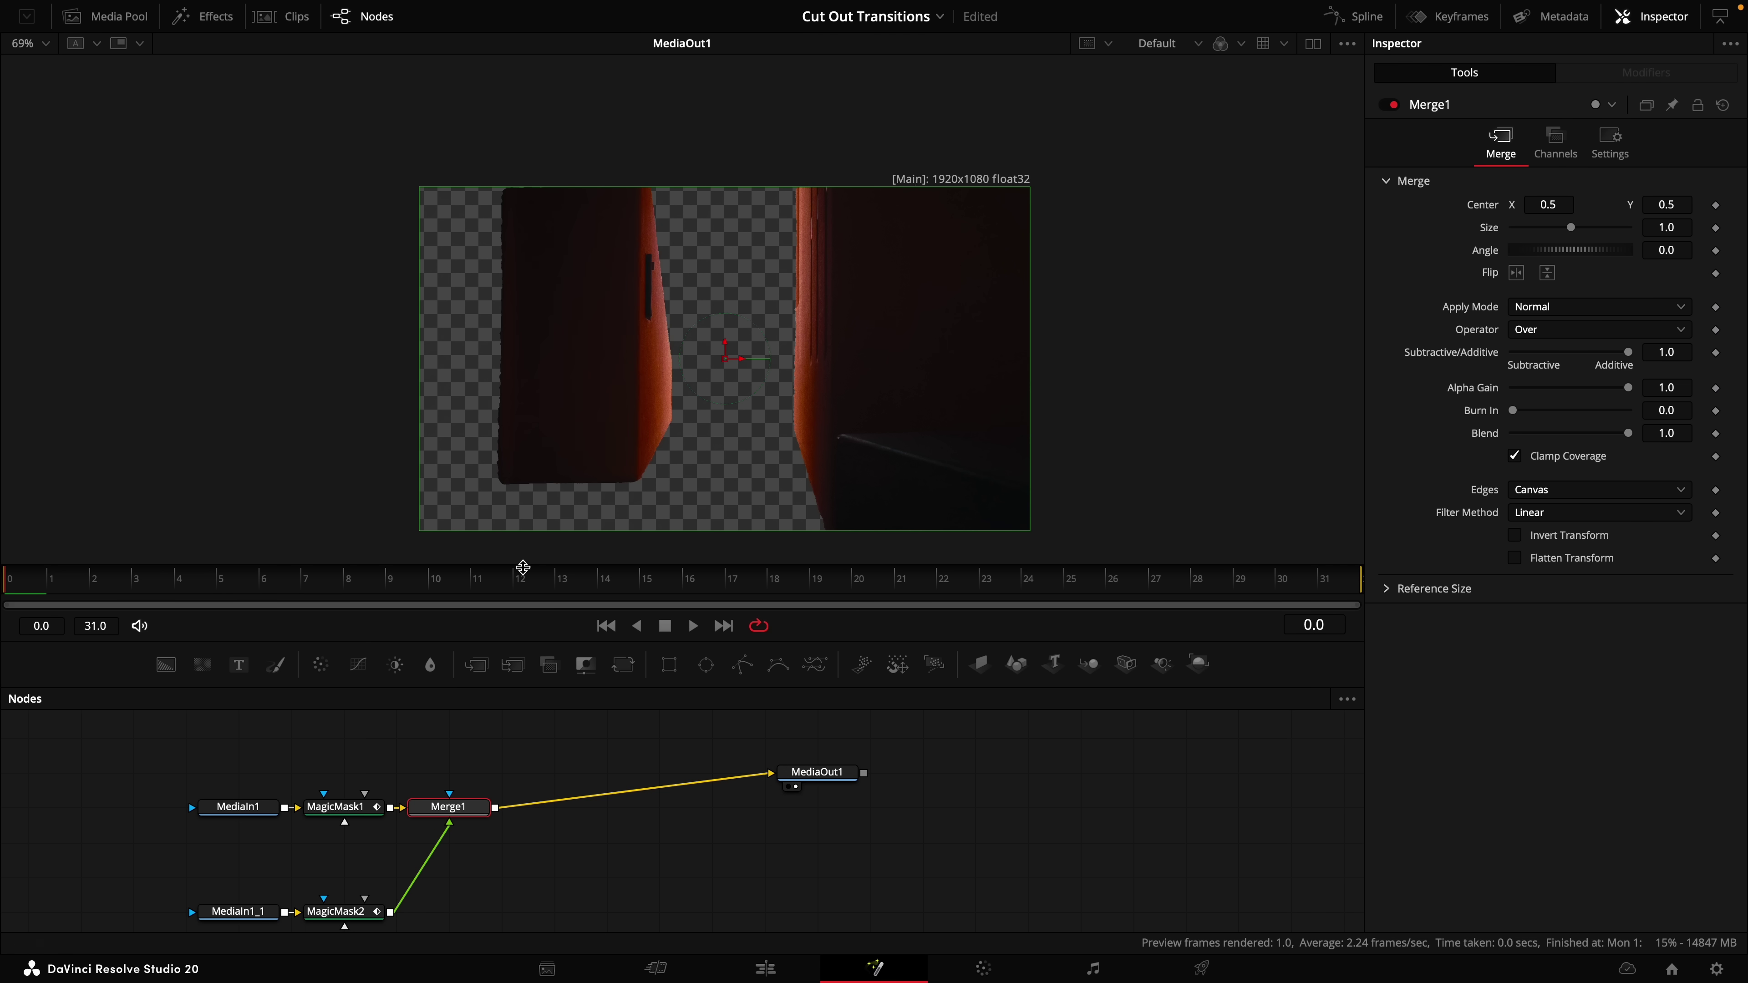
Preview the masked walls over the sunset, then split Fusion Clip 13 on the Edit page at 01:00:44:05.
left_click_drag(523, 579, 468, 584)
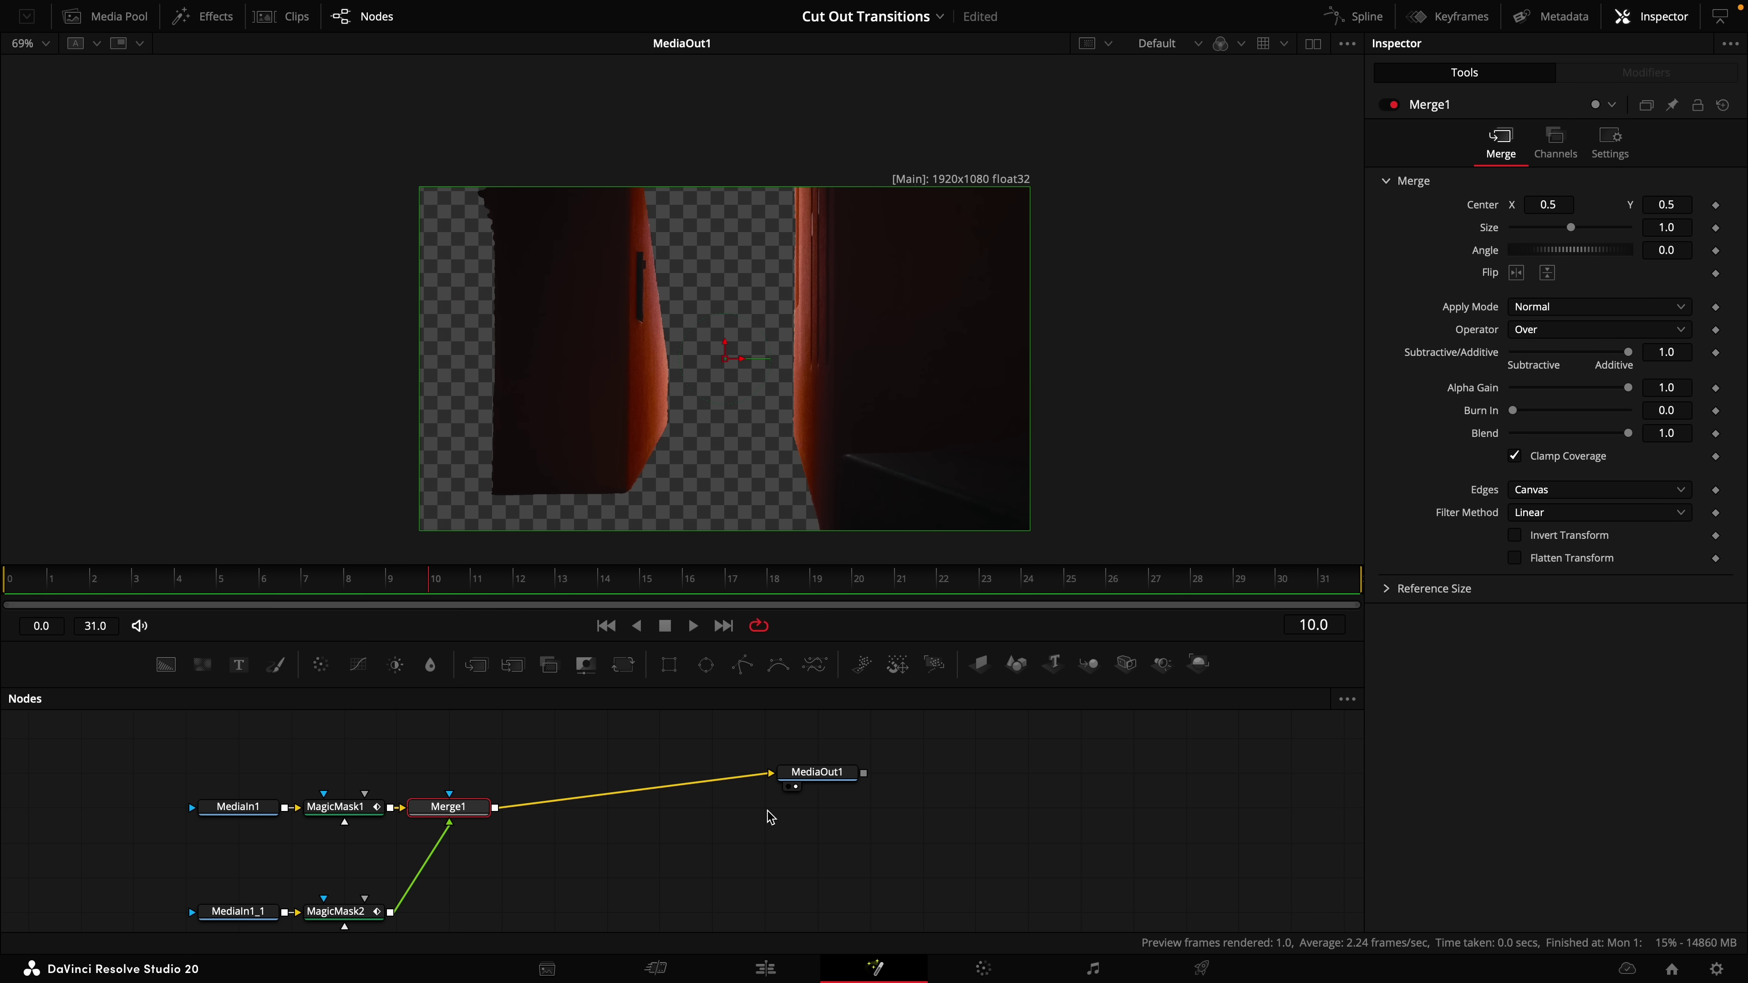
left_click(765, 969)
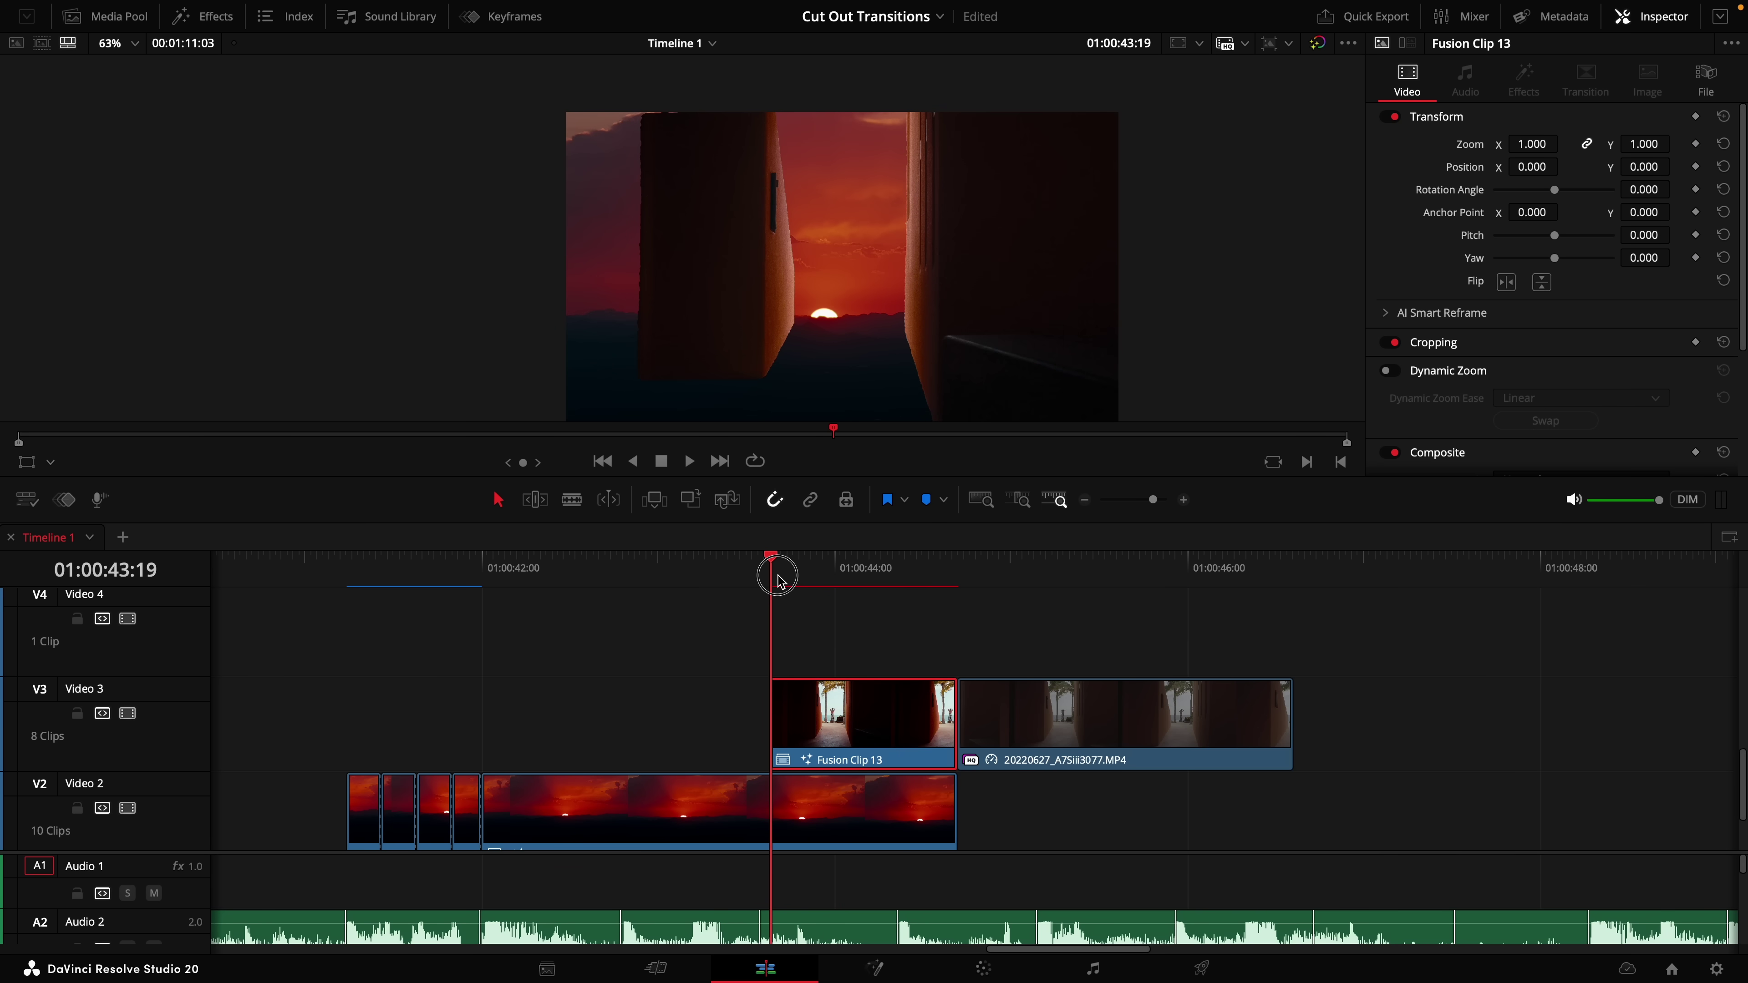
left_click_drag(778, 581, 872, 586)
left_click(865, 573)
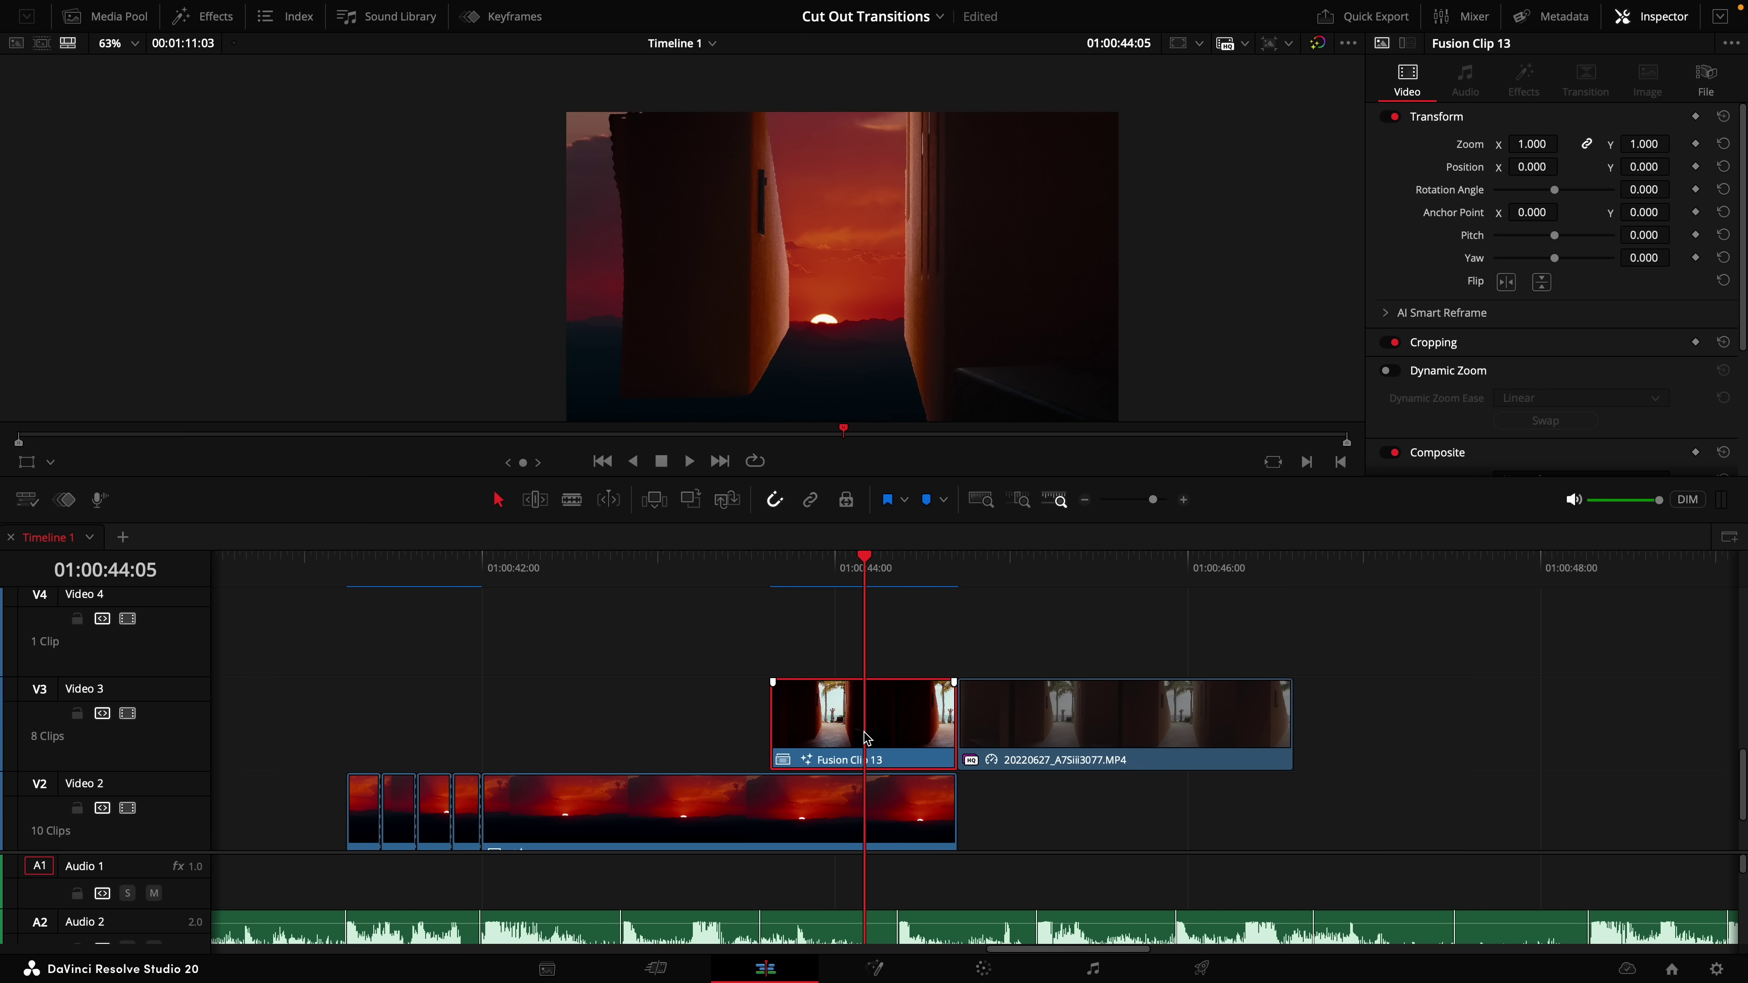
key("ctrl+b")
In the Fusion composition of the first clip half, delete MediaIn1_1, MagicMask2 and Merge1, keeping only the masked left wall.
left_click(834, 580)
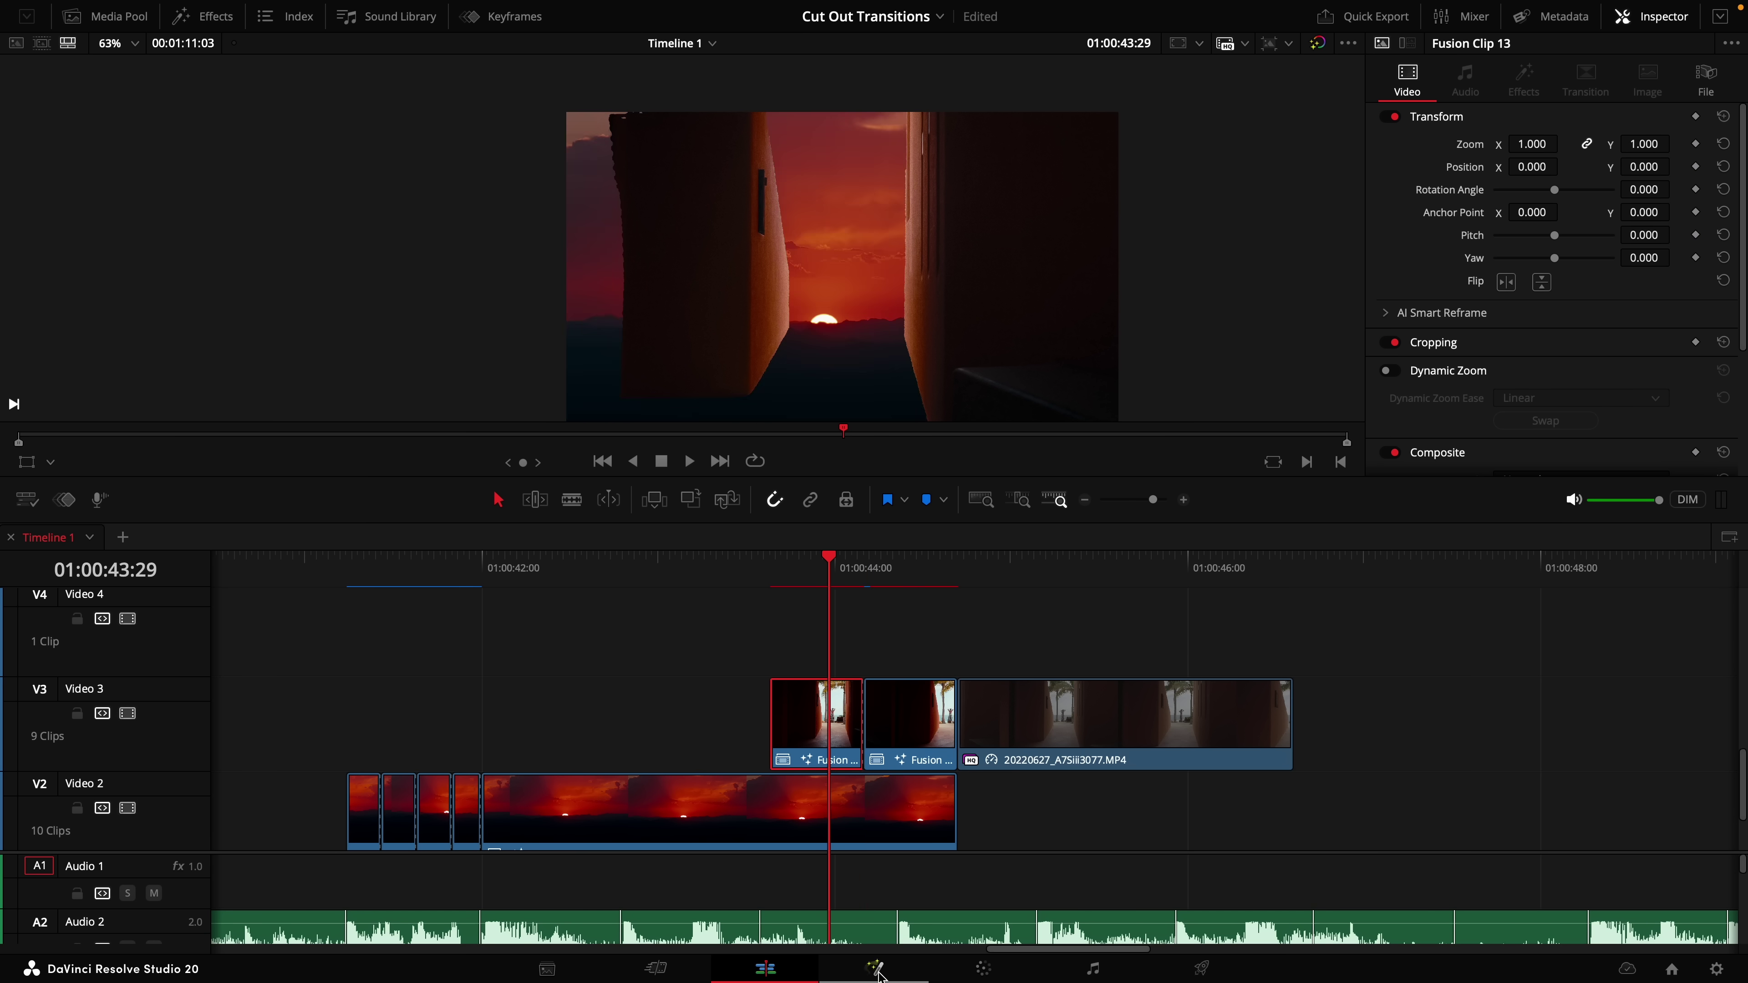
left_click(875, 969)
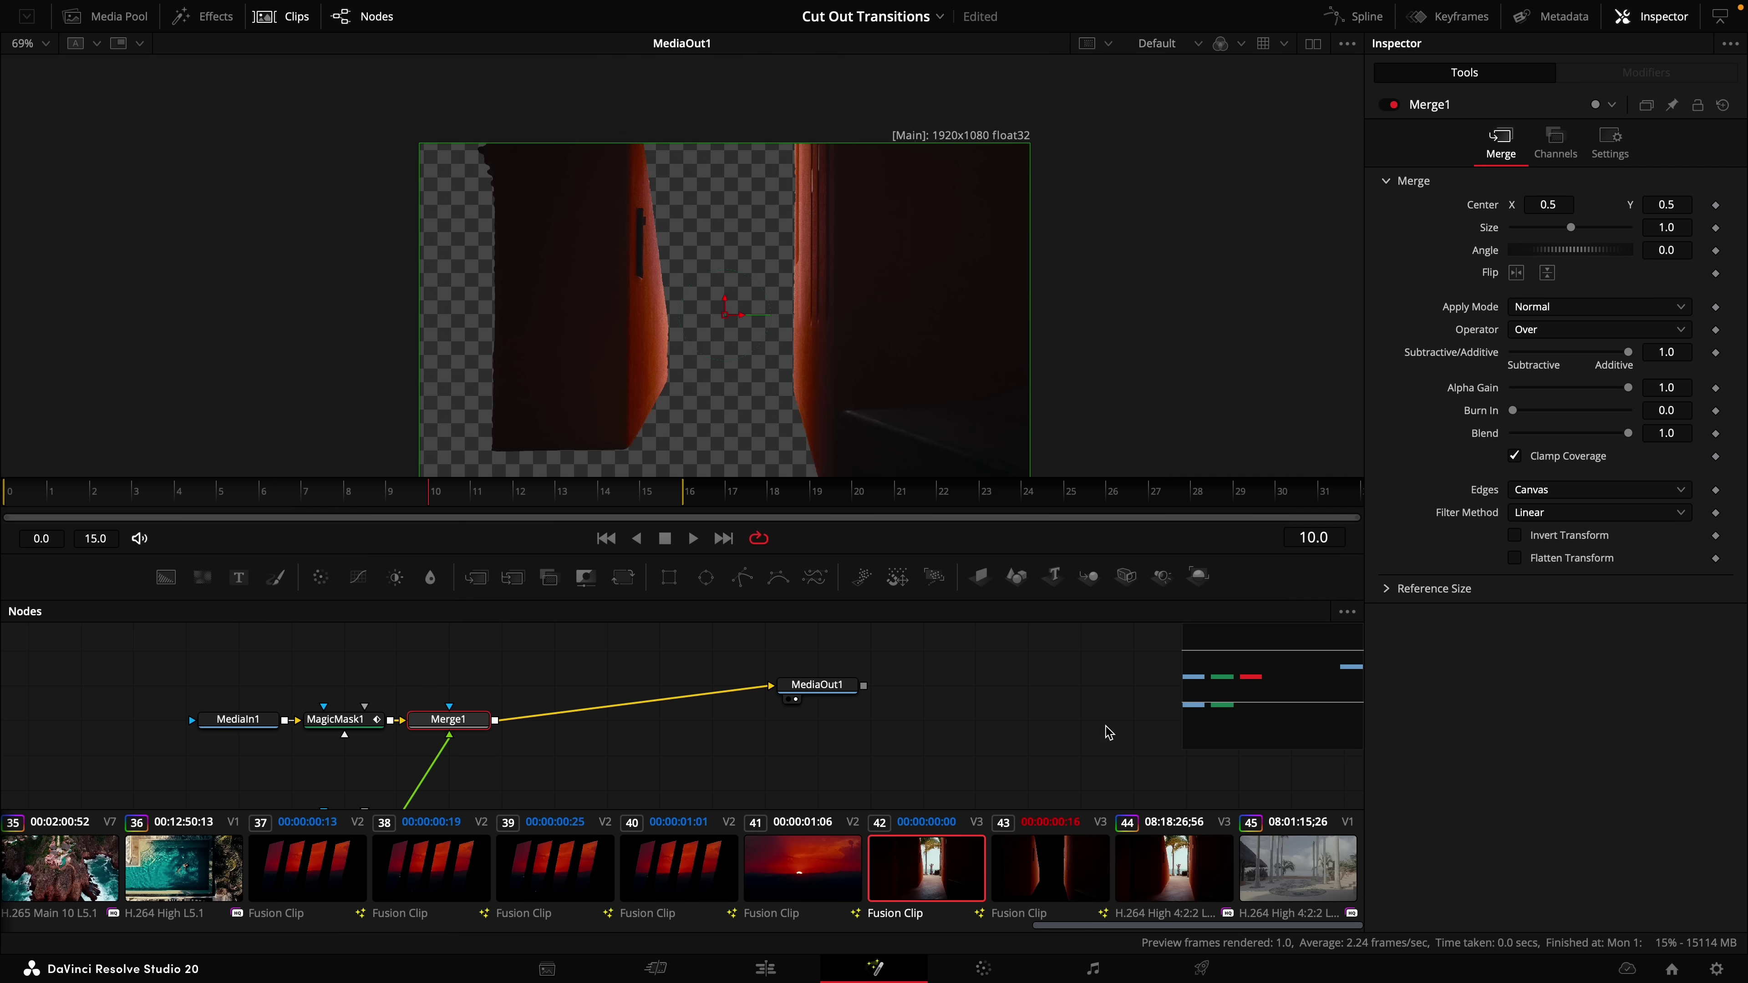
scroll(624, 733, "down", 2)
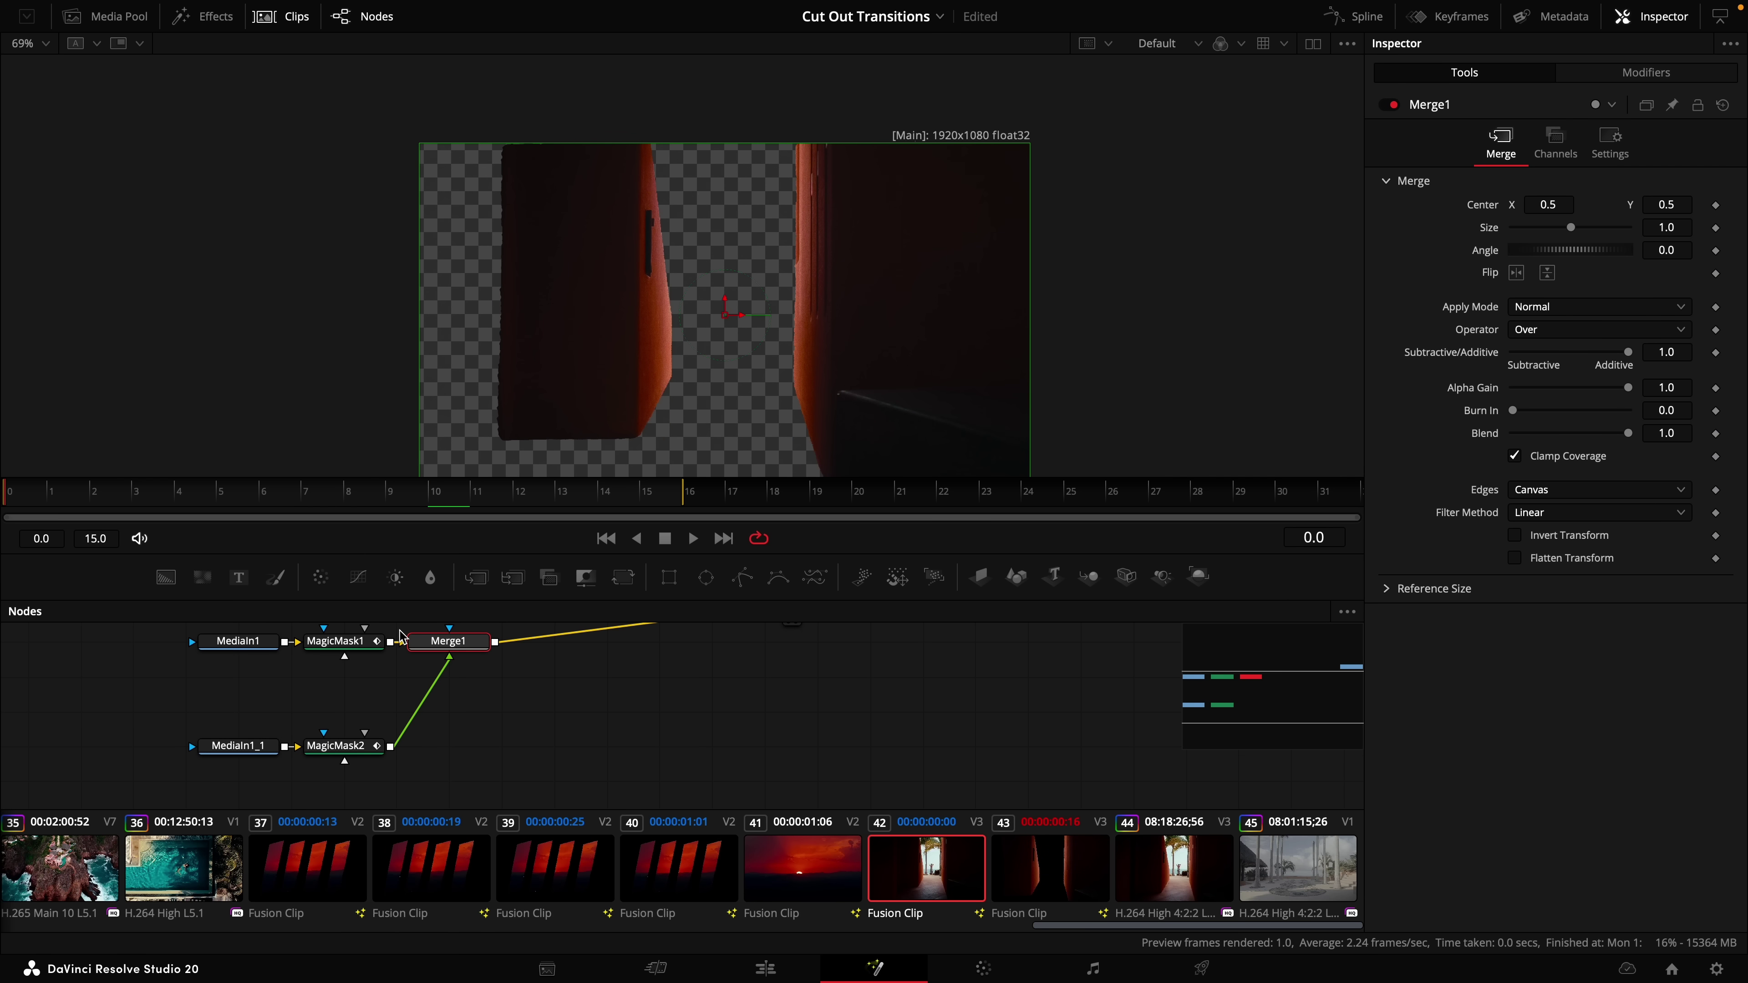
mouse_move(351, 649)
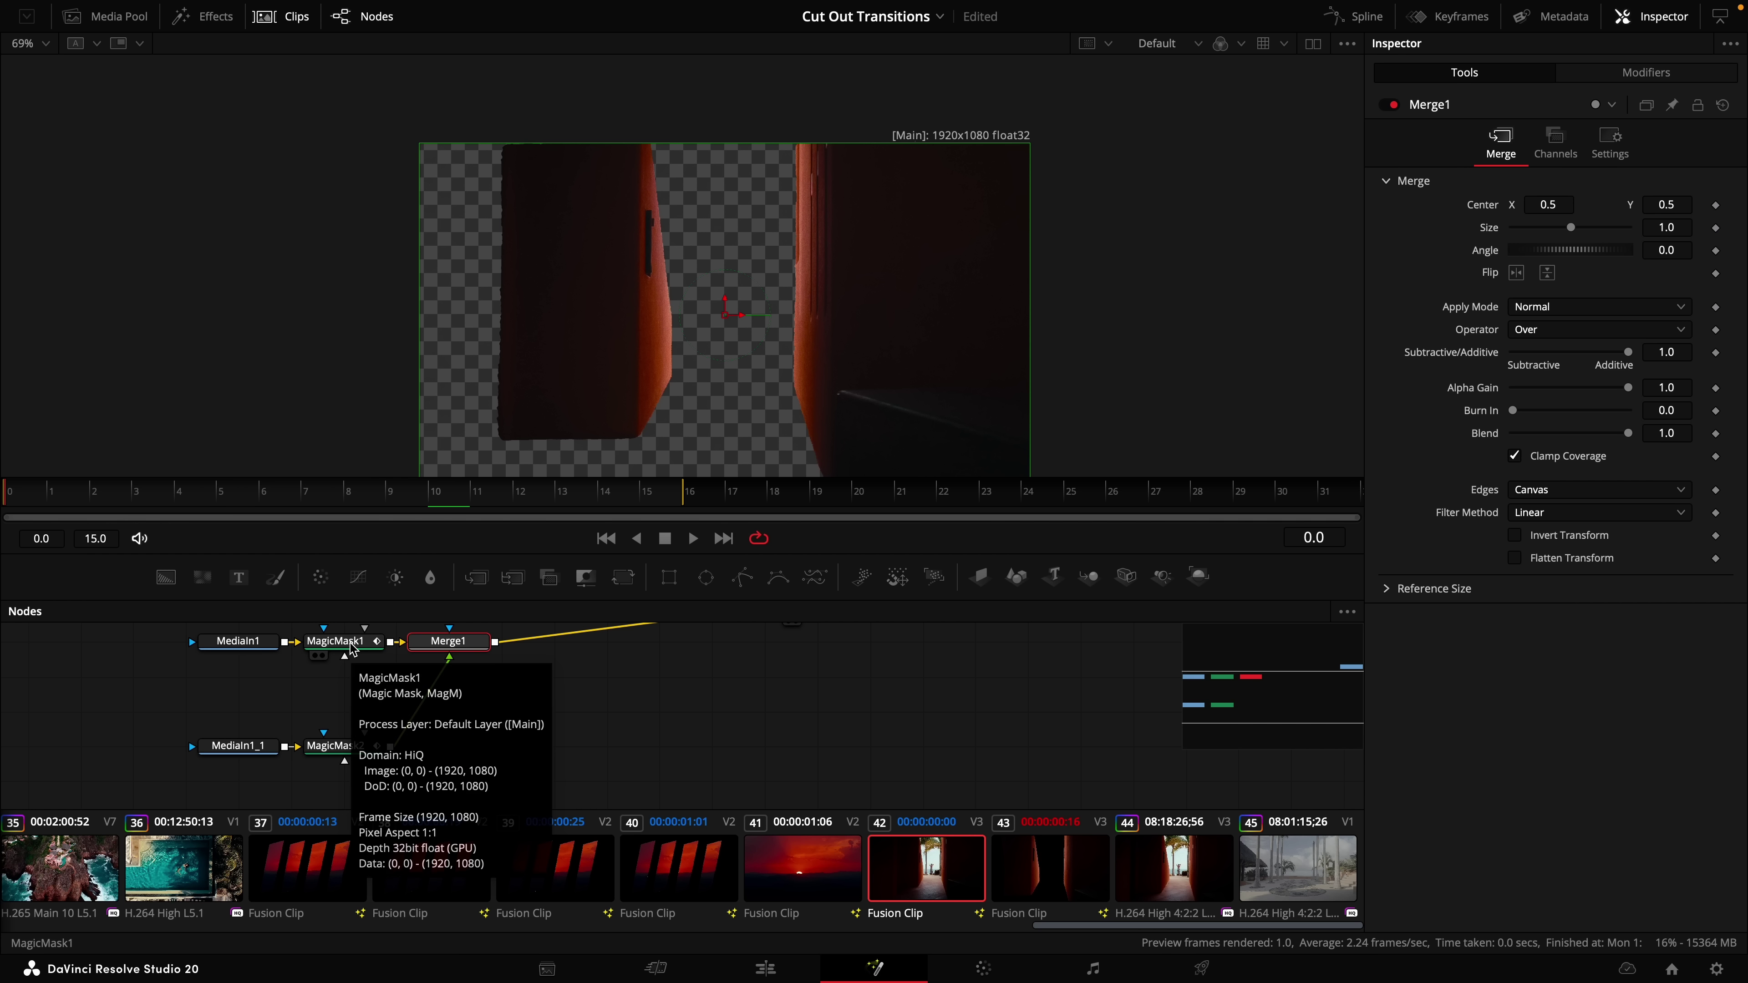
left_click_drag(192, 792, 413, 723)
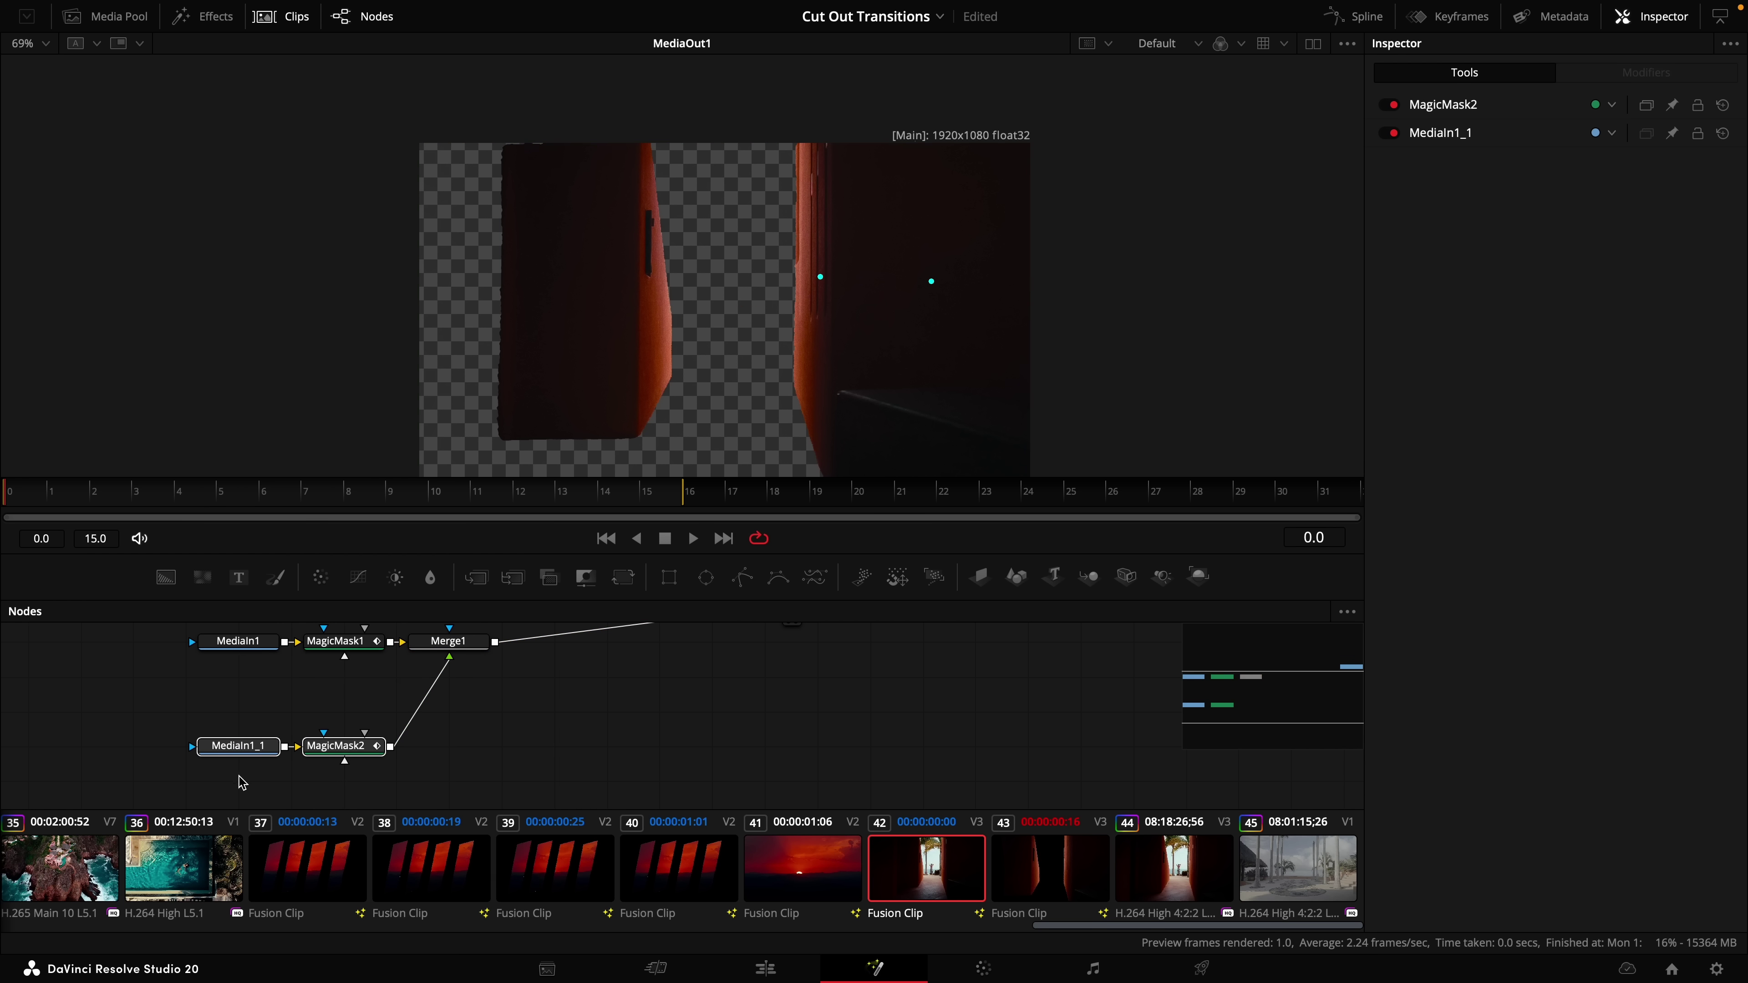
key("Delete")
left_click(447, 662)
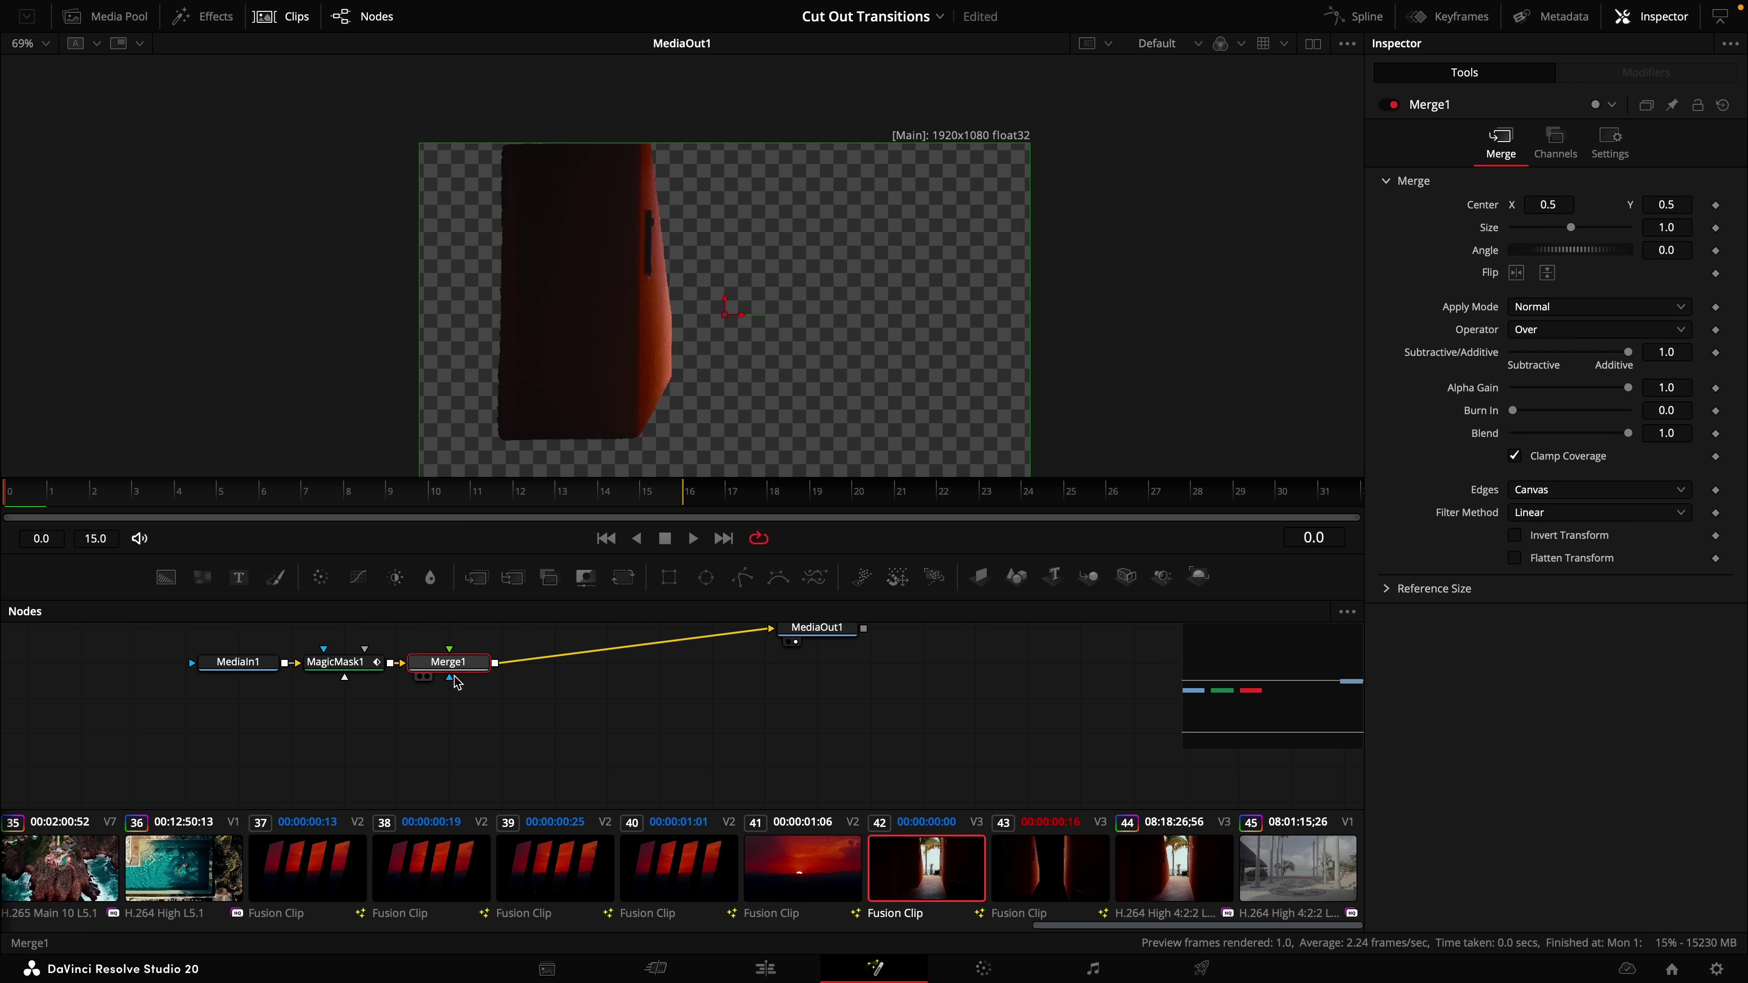
key("Delete")
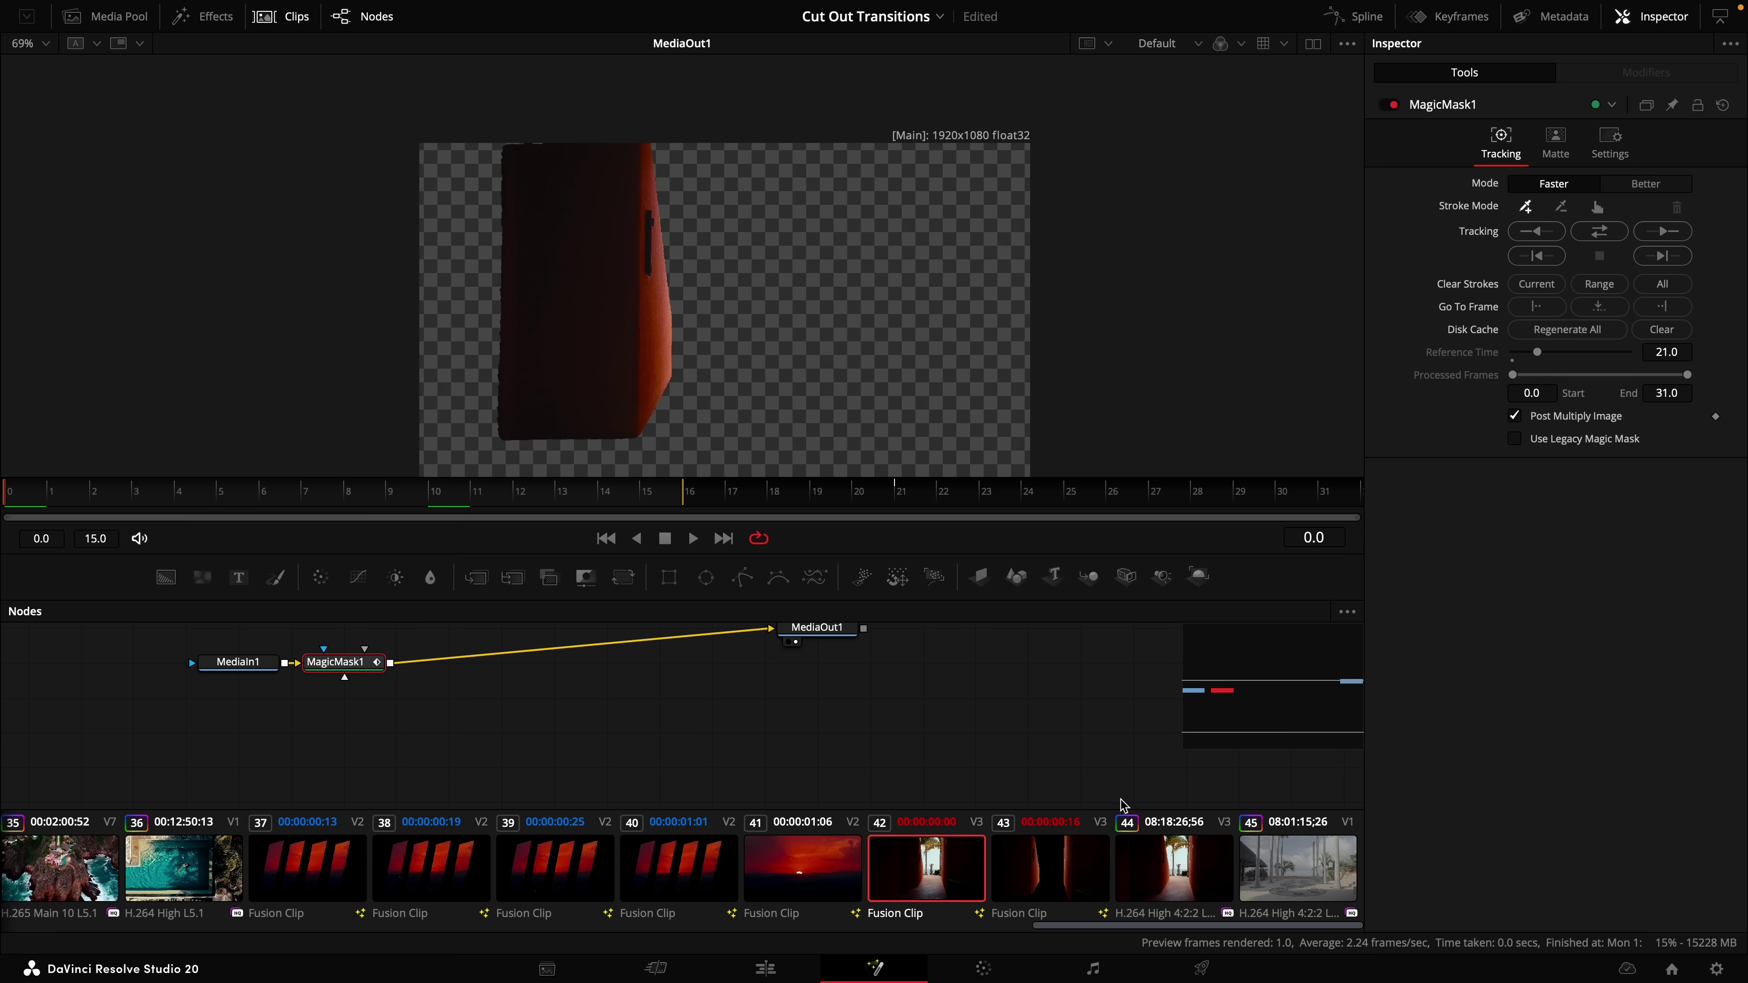
Check the second half's Fusion composition, then play back and scrub the wall-by-wall reveal on the Edit page.
left_click(1052, 864)
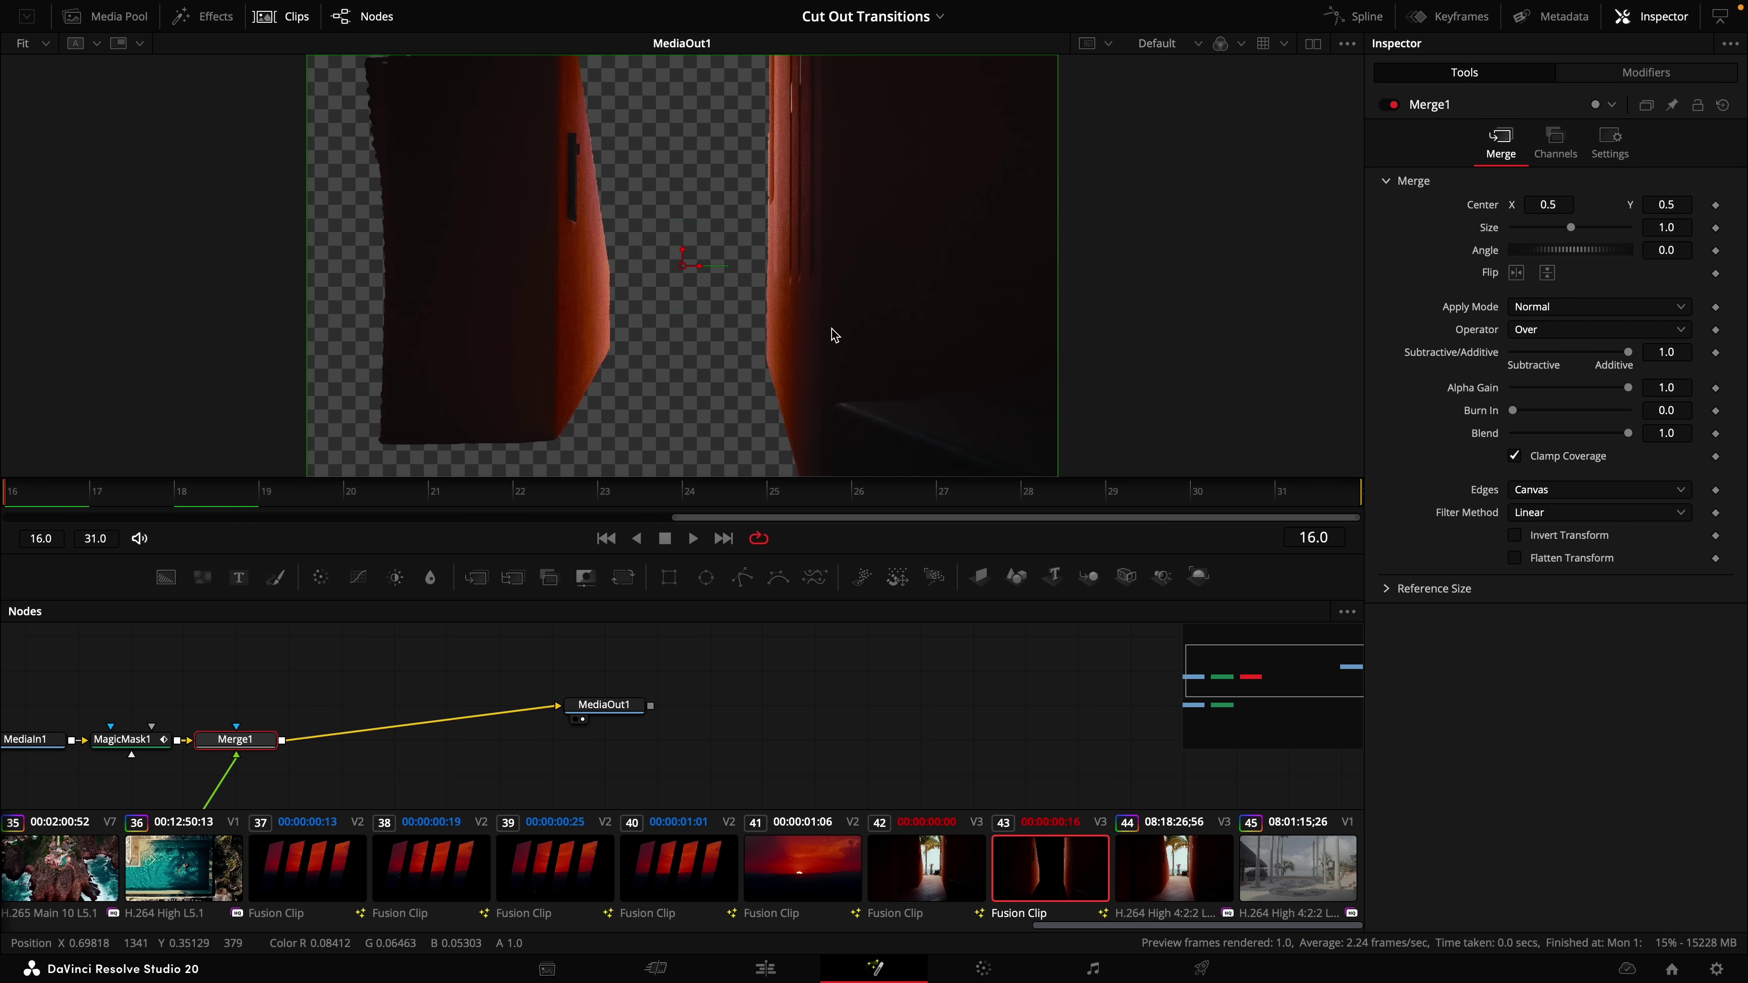
left_click(772, 971)
key("space")
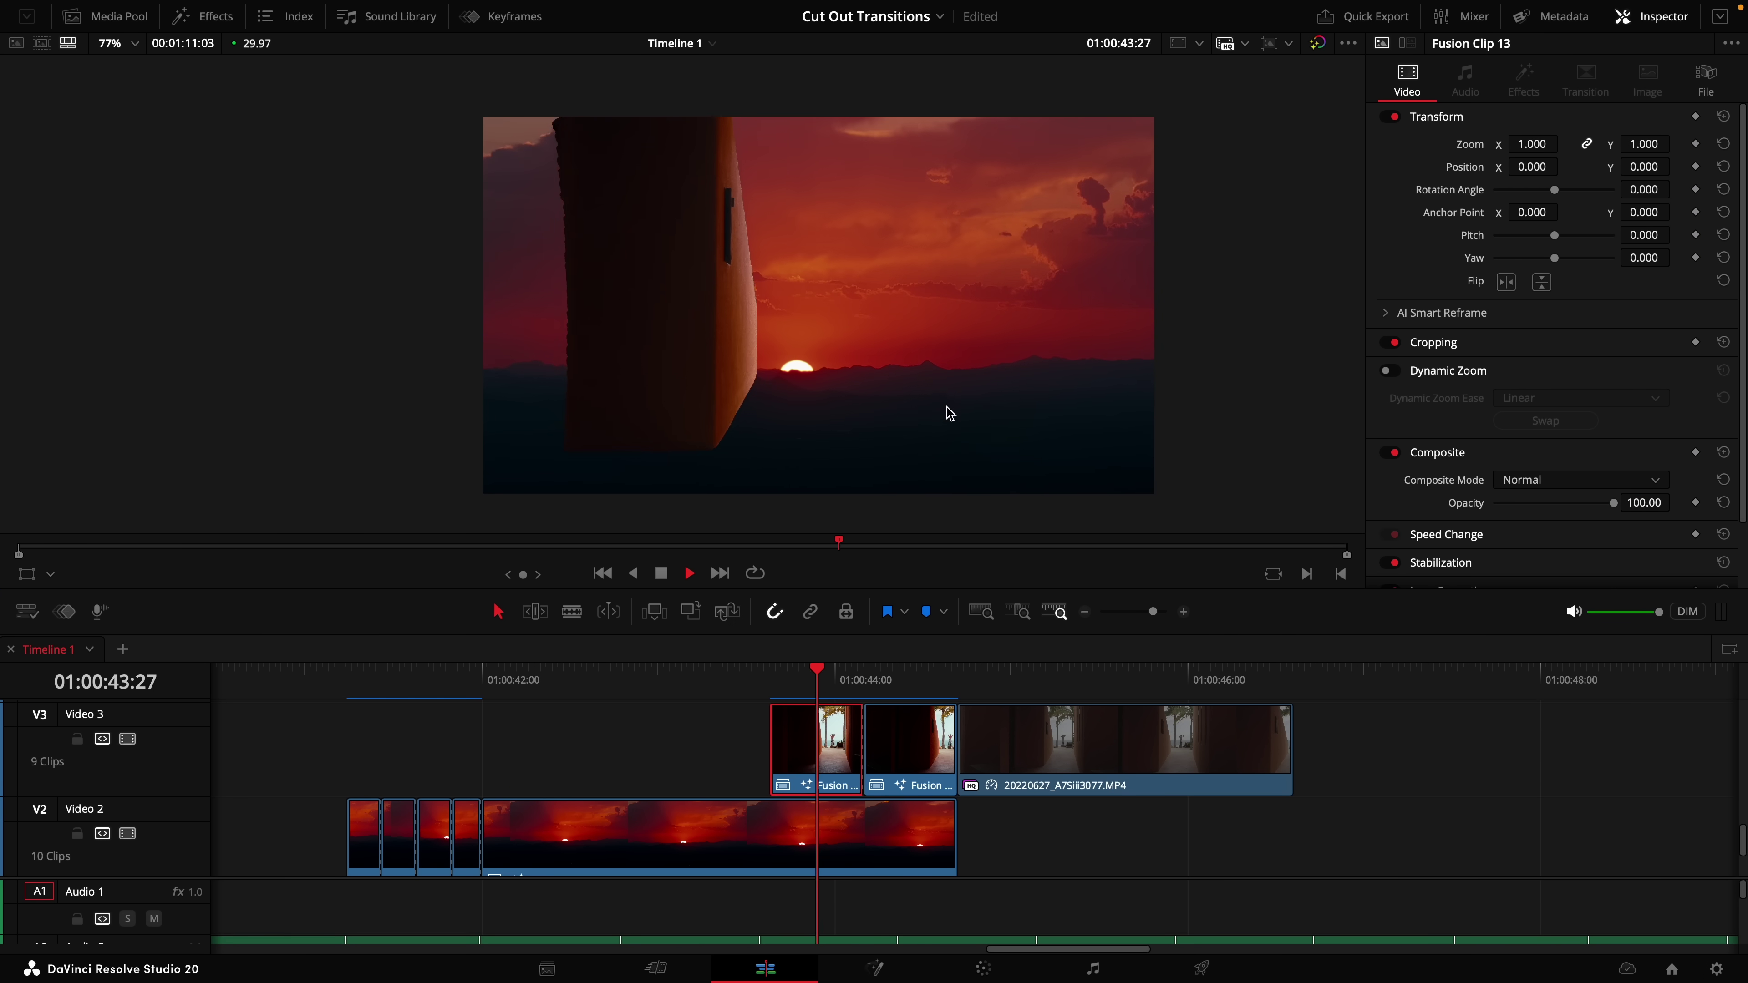
key("space")
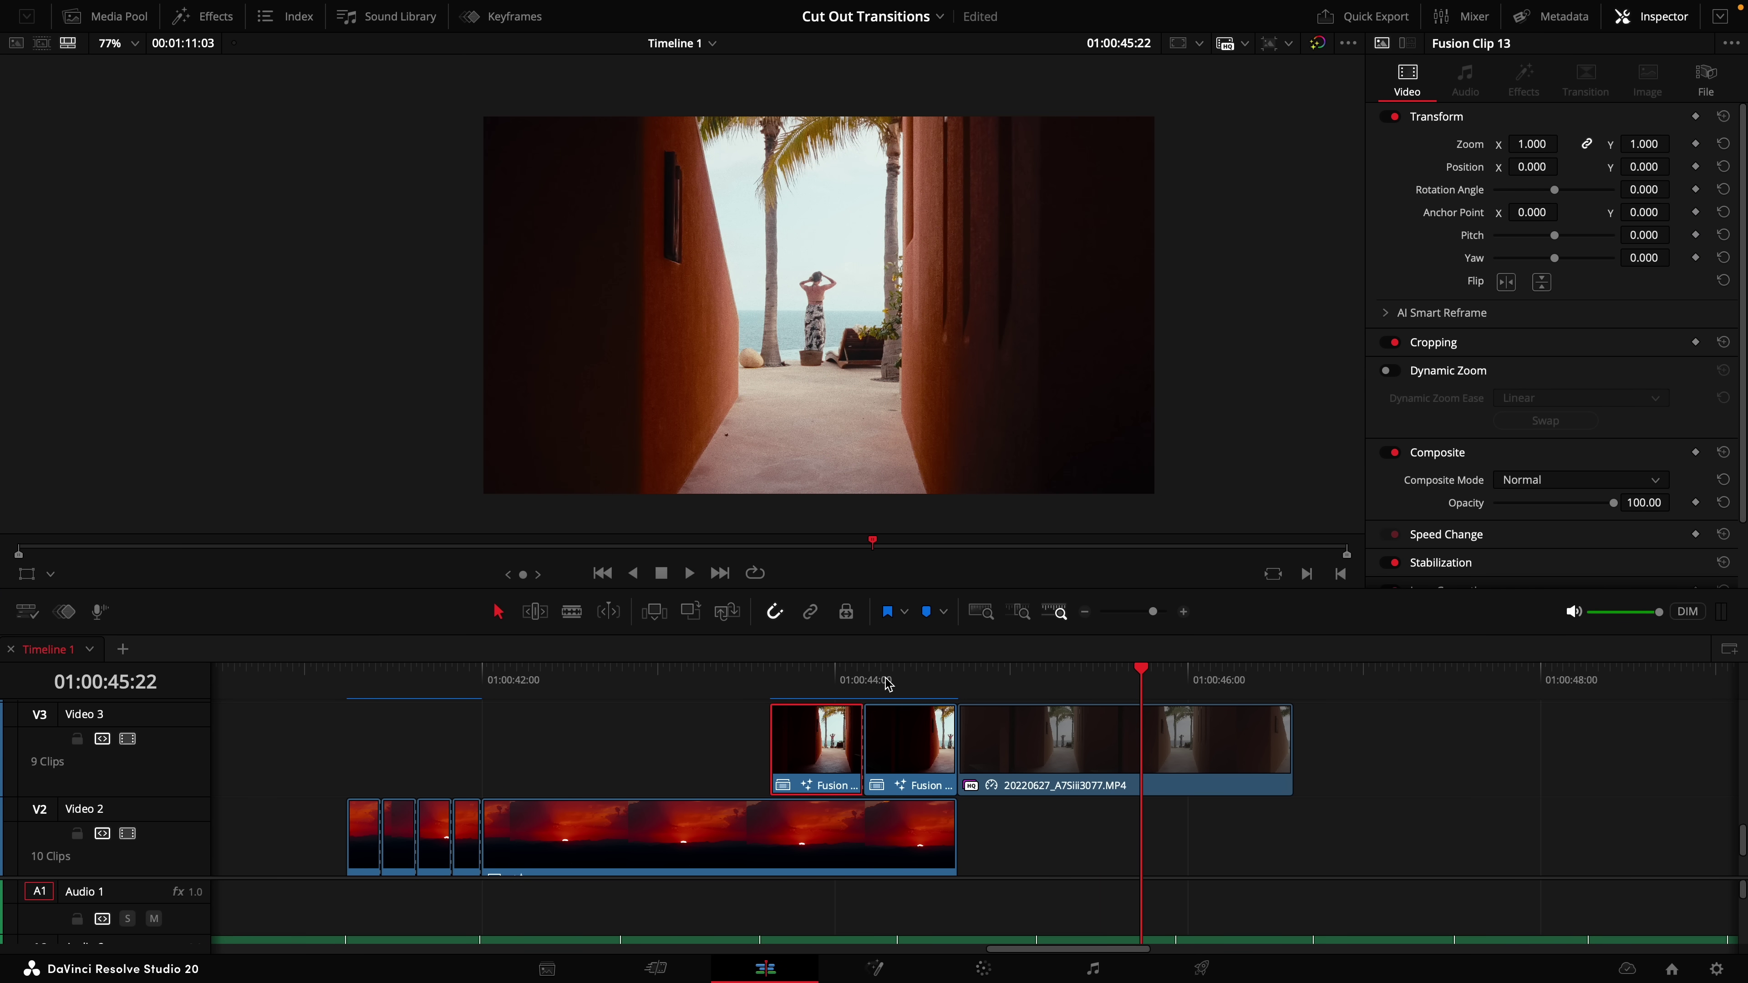
left_click_drag(781, 680, 818, 695)
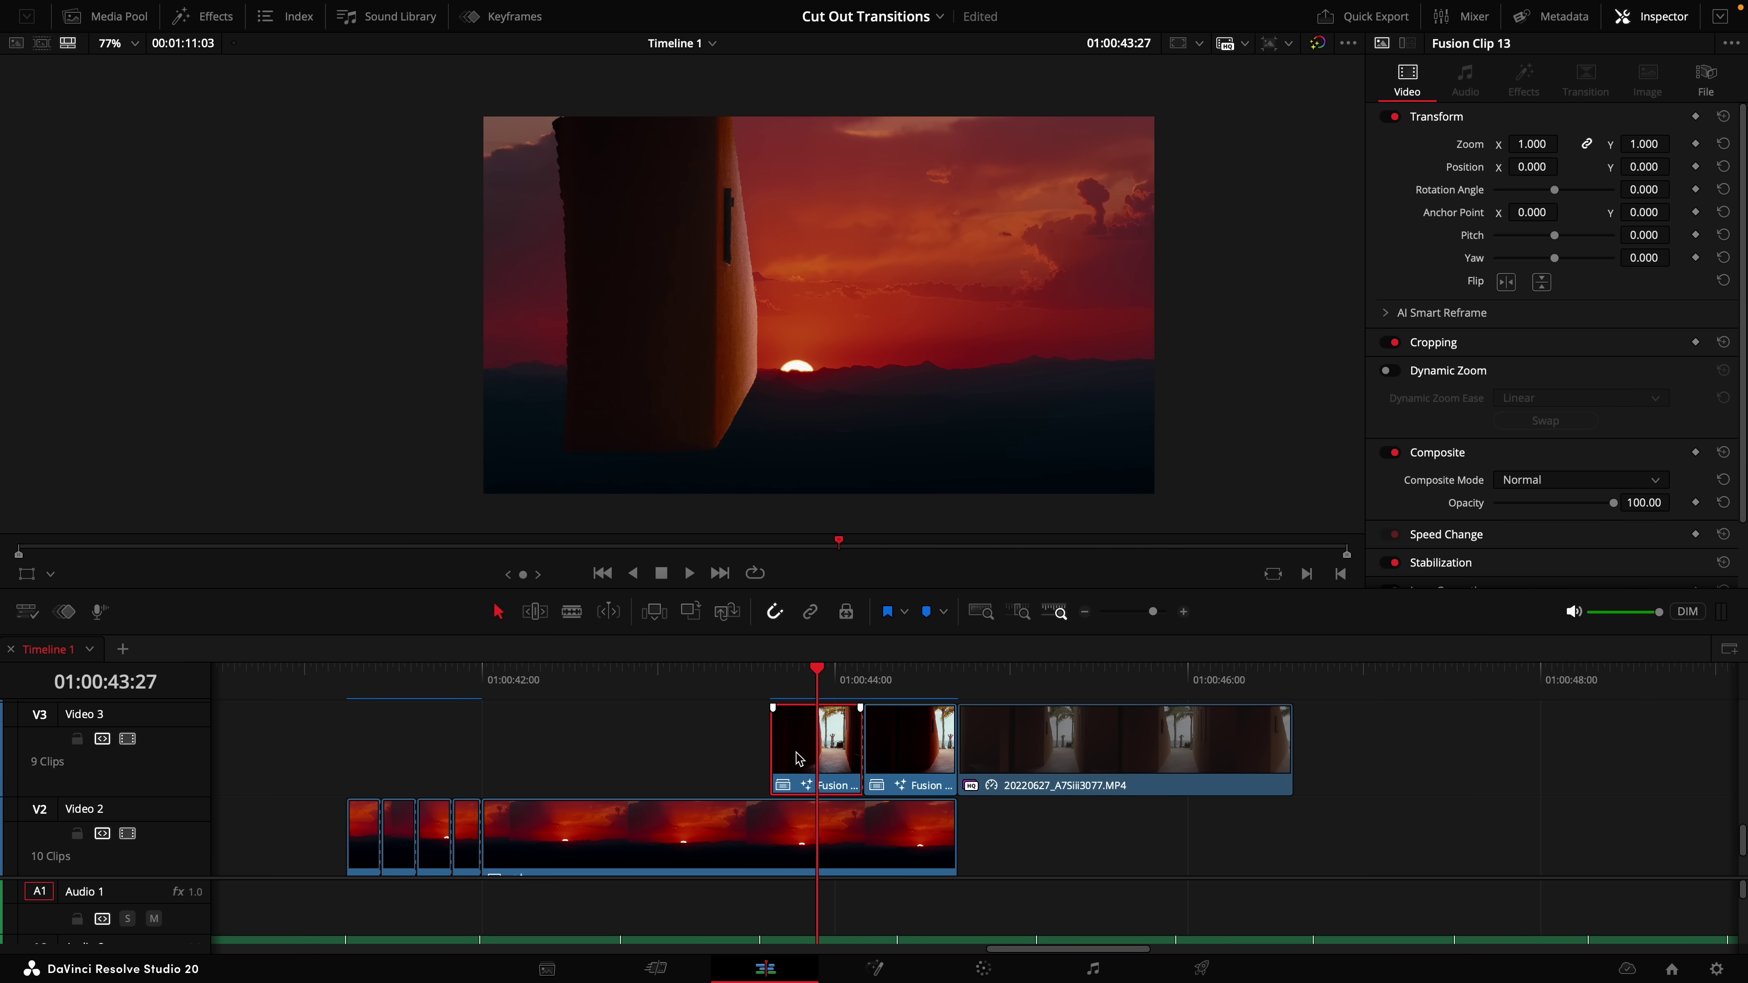
Add the JF Slide Right transition from JF Slide Sauce to the start of the first Fusion Clip 13 half and play it back.
left_click(212, 28)
left_click(24, 94)
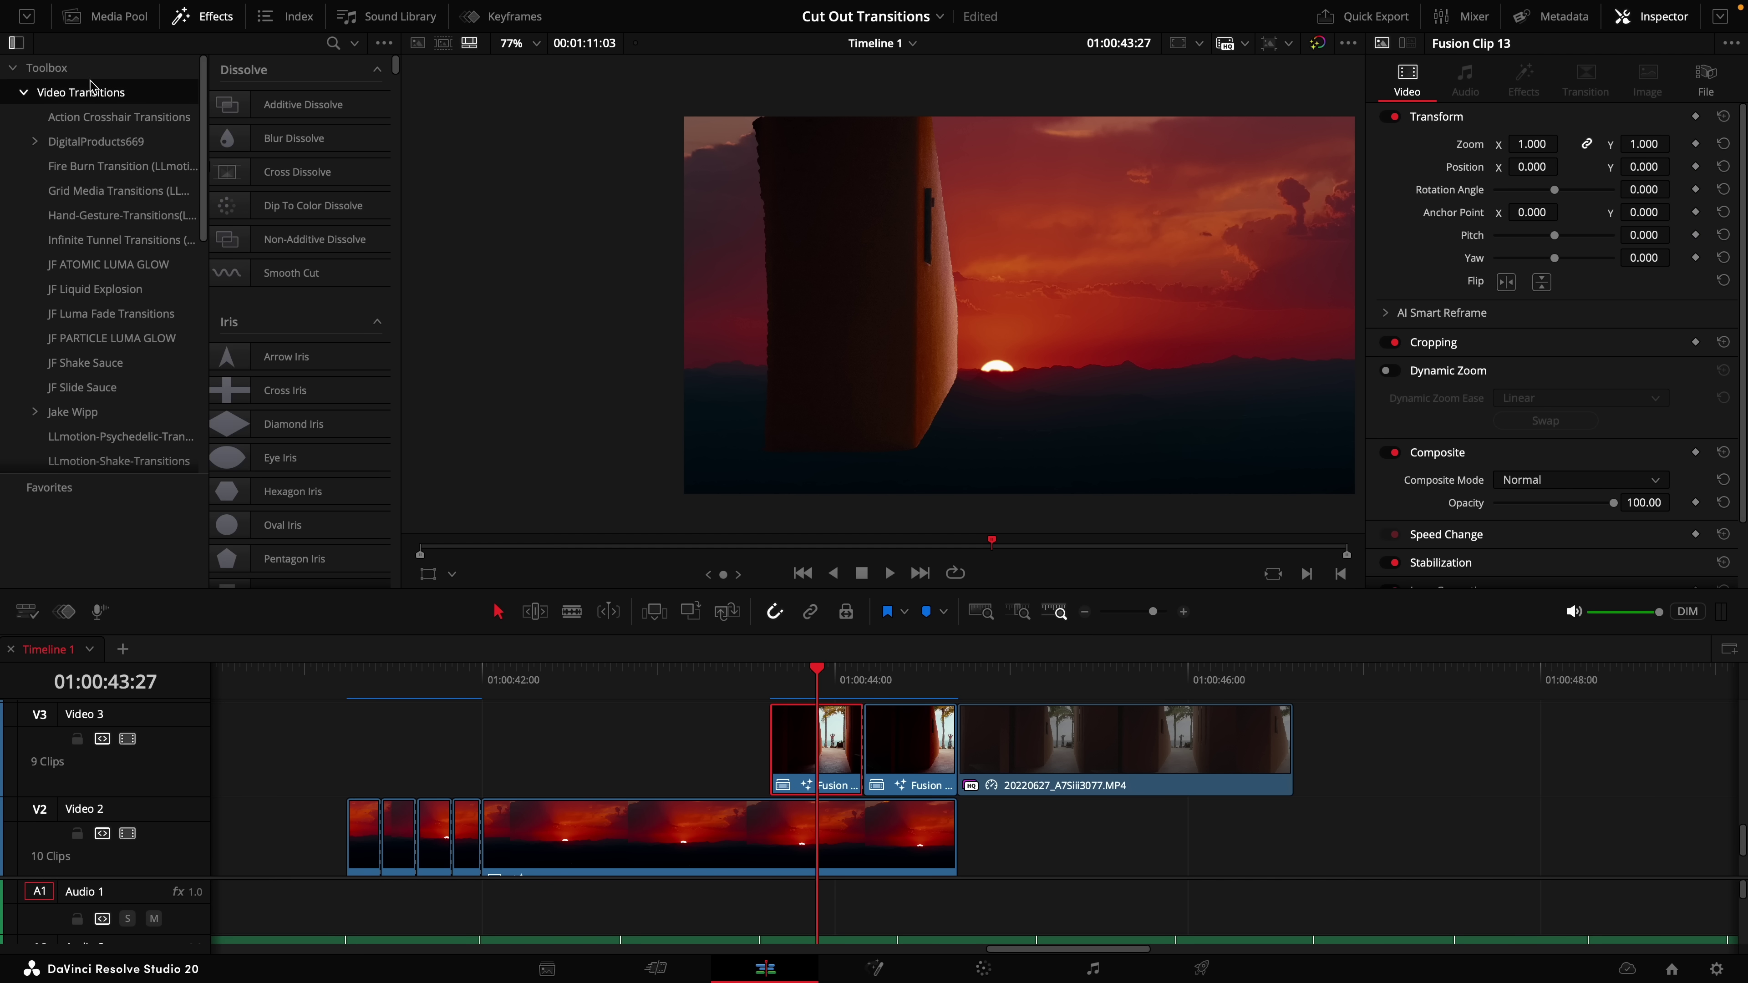
scroll(206, 265, "down", 3)
left_click(206, 264)
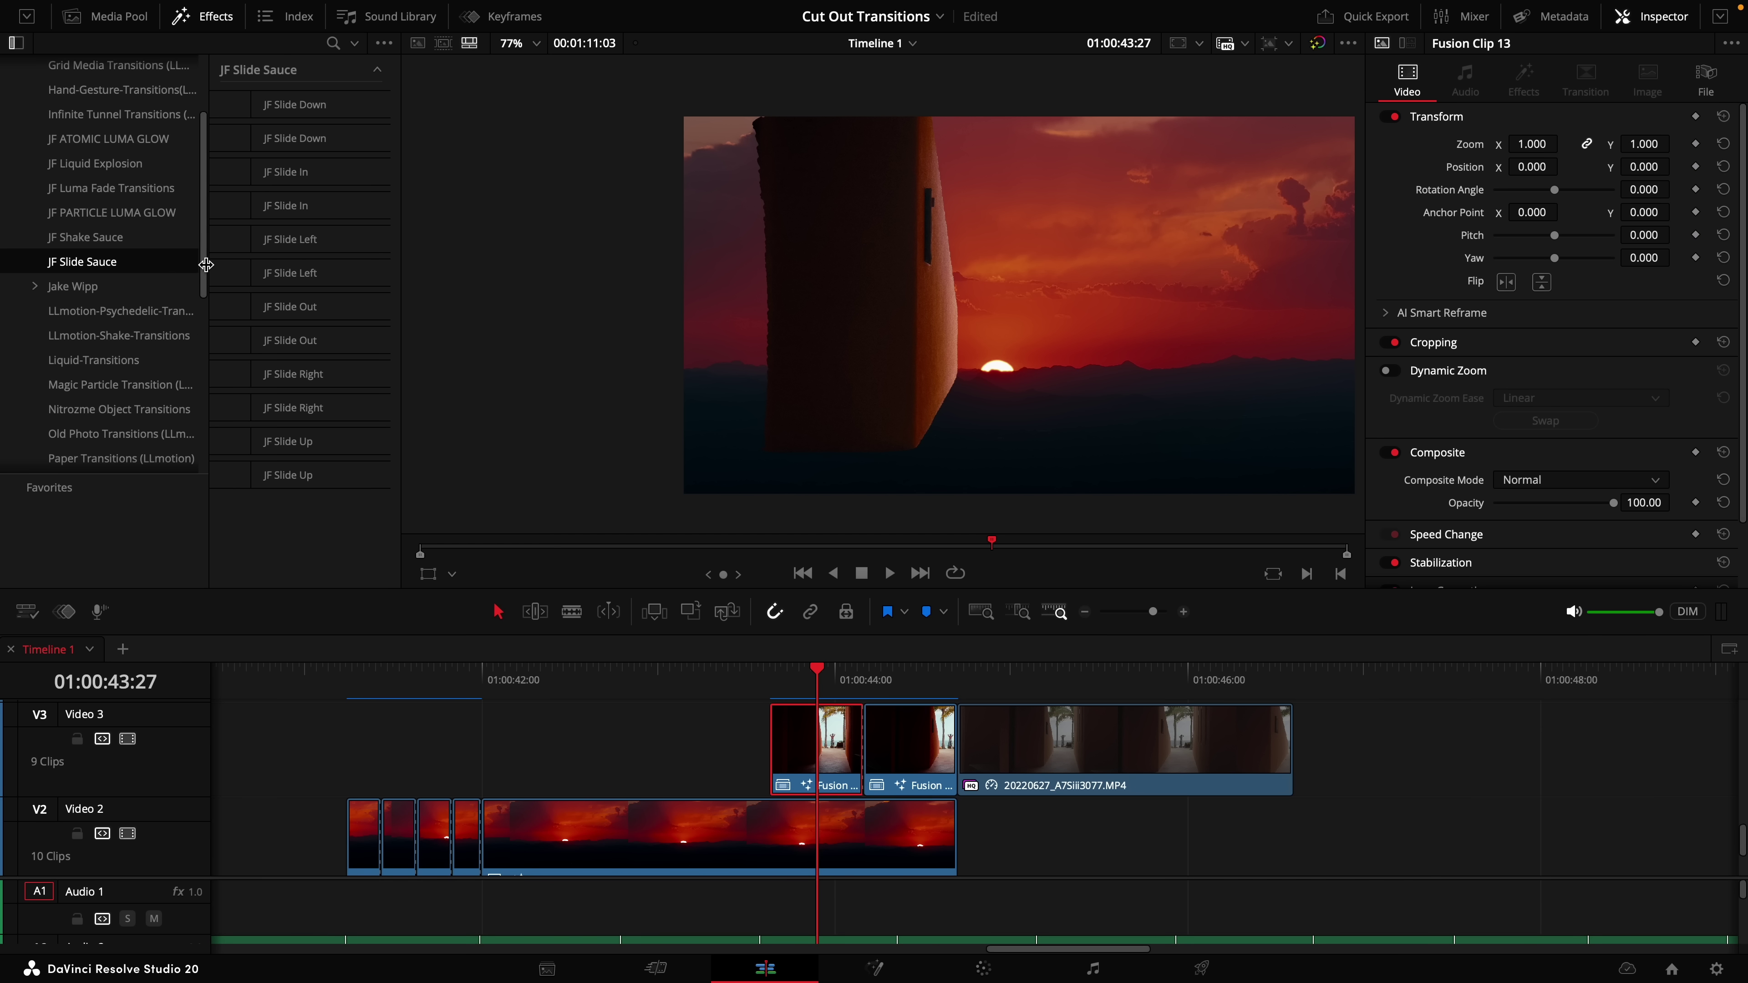
left_click_drag(206, 264, 73, 264)
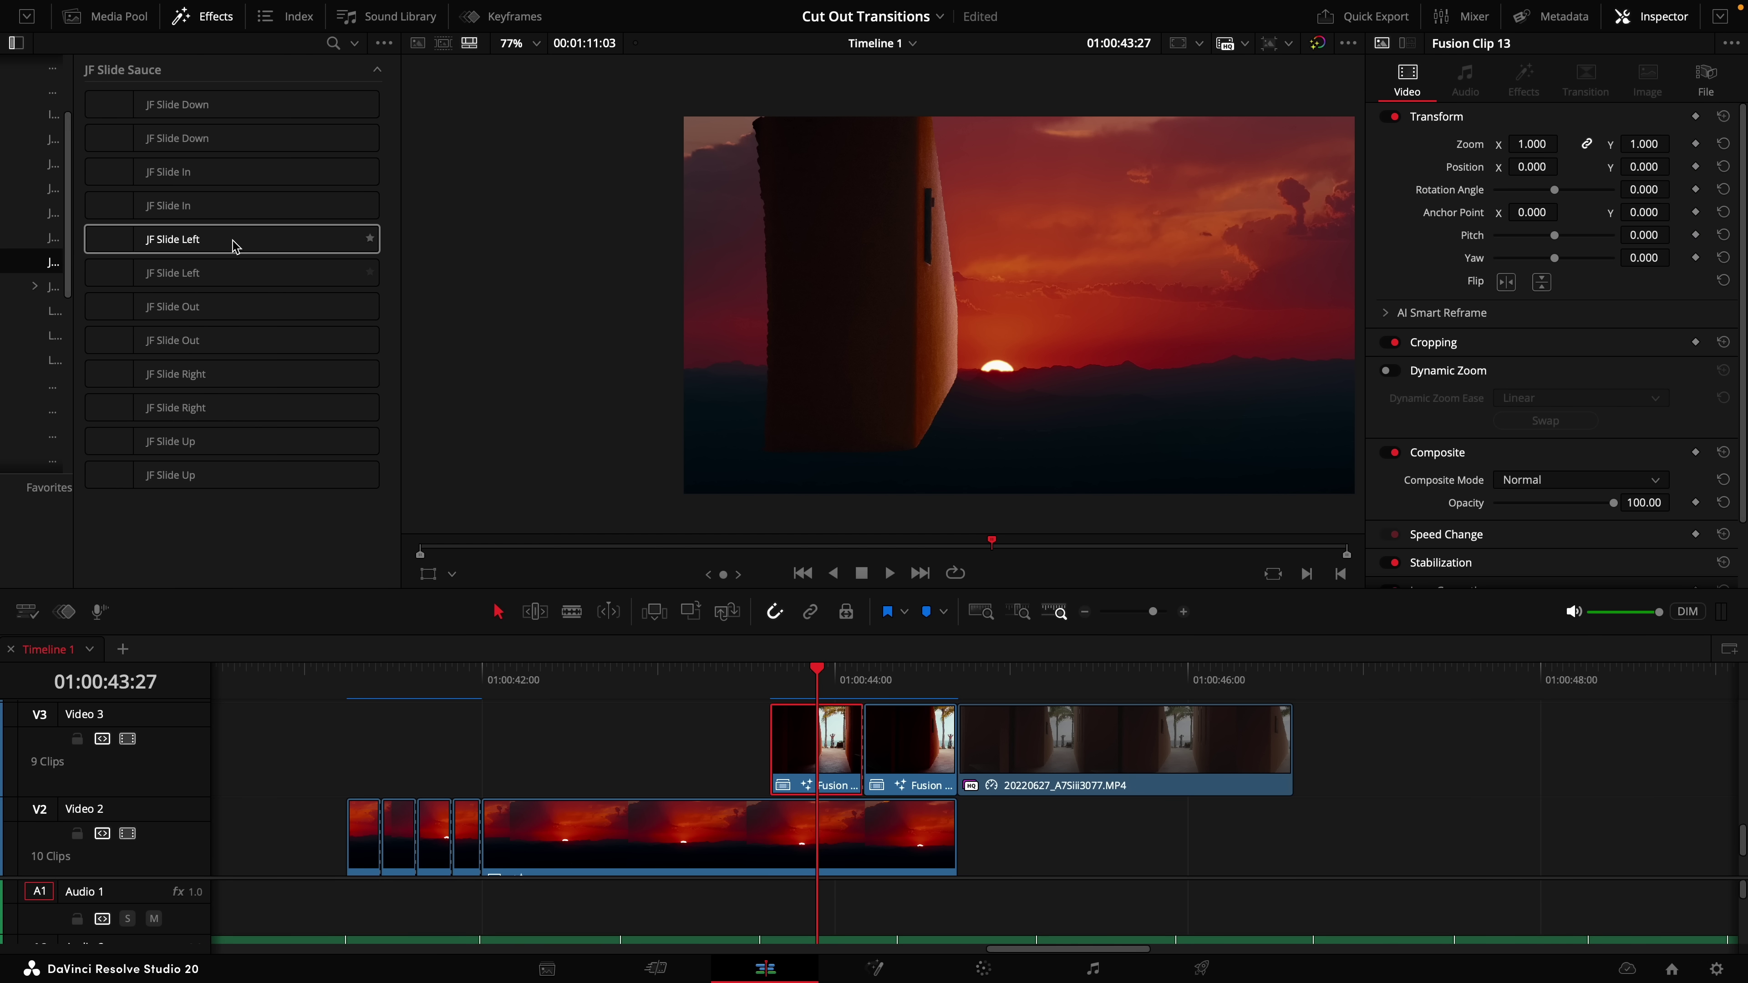
left_click_drag(172, 377, 786, 738)
left_click(776, 693)
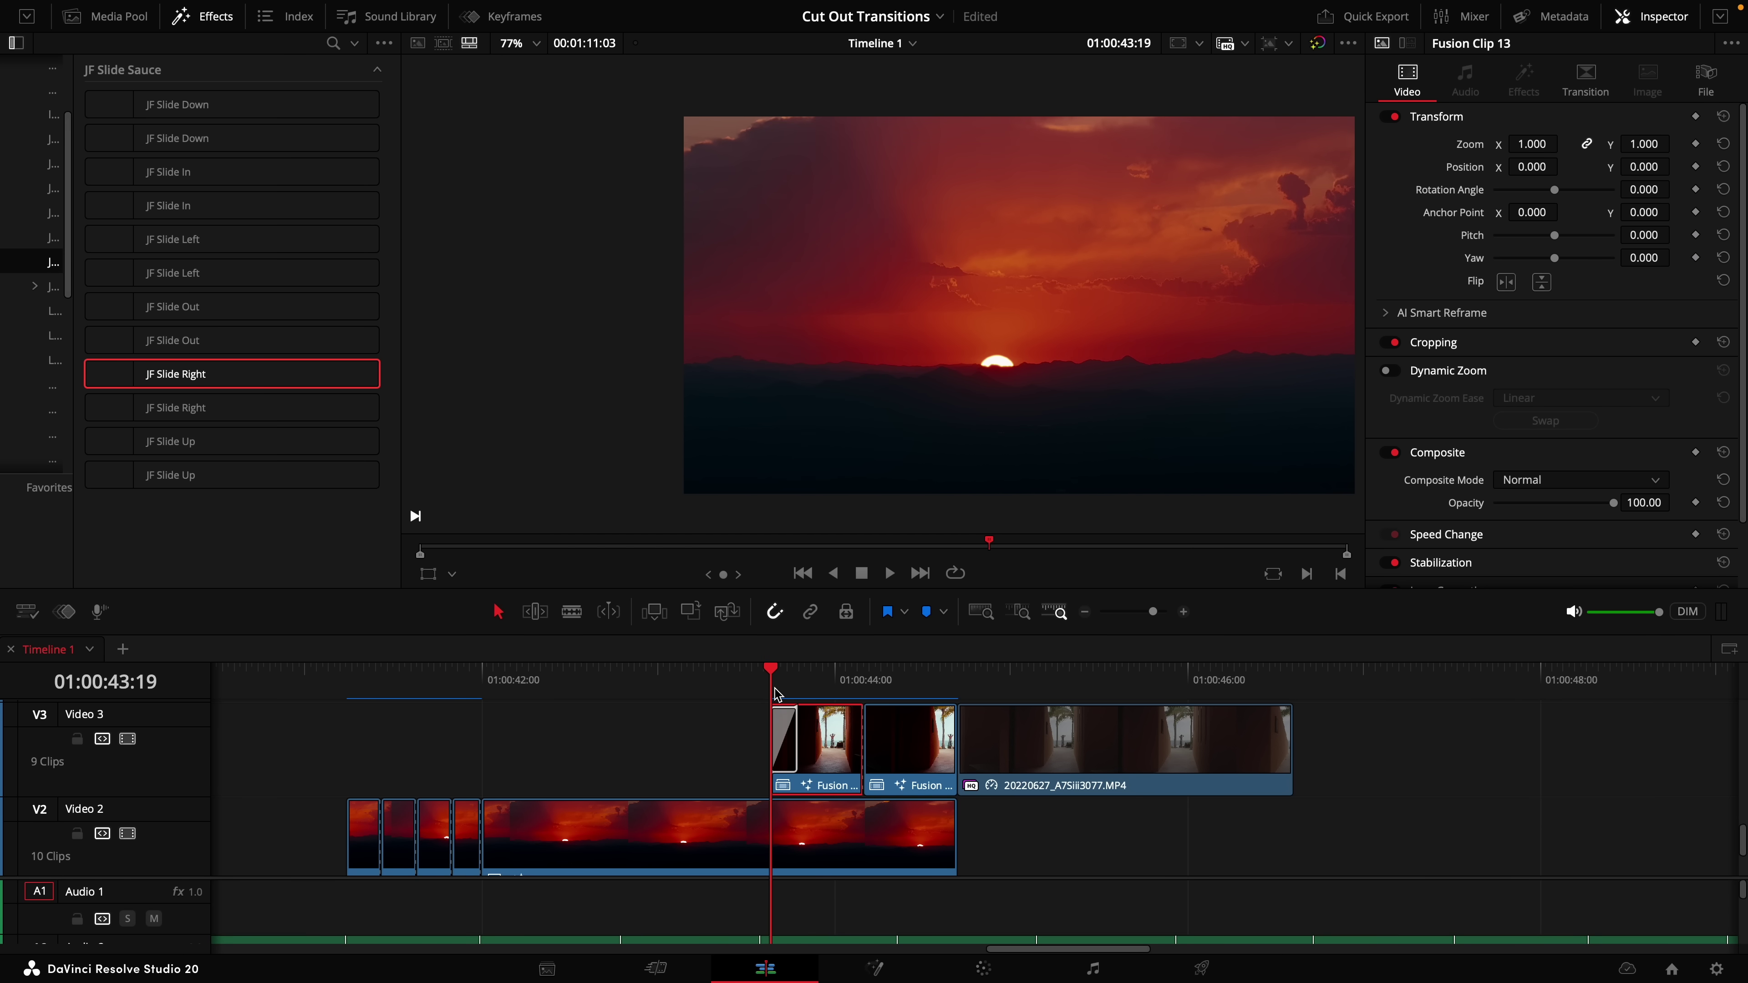
key("space")
left_click(776, 693)
left_click(776, 693)
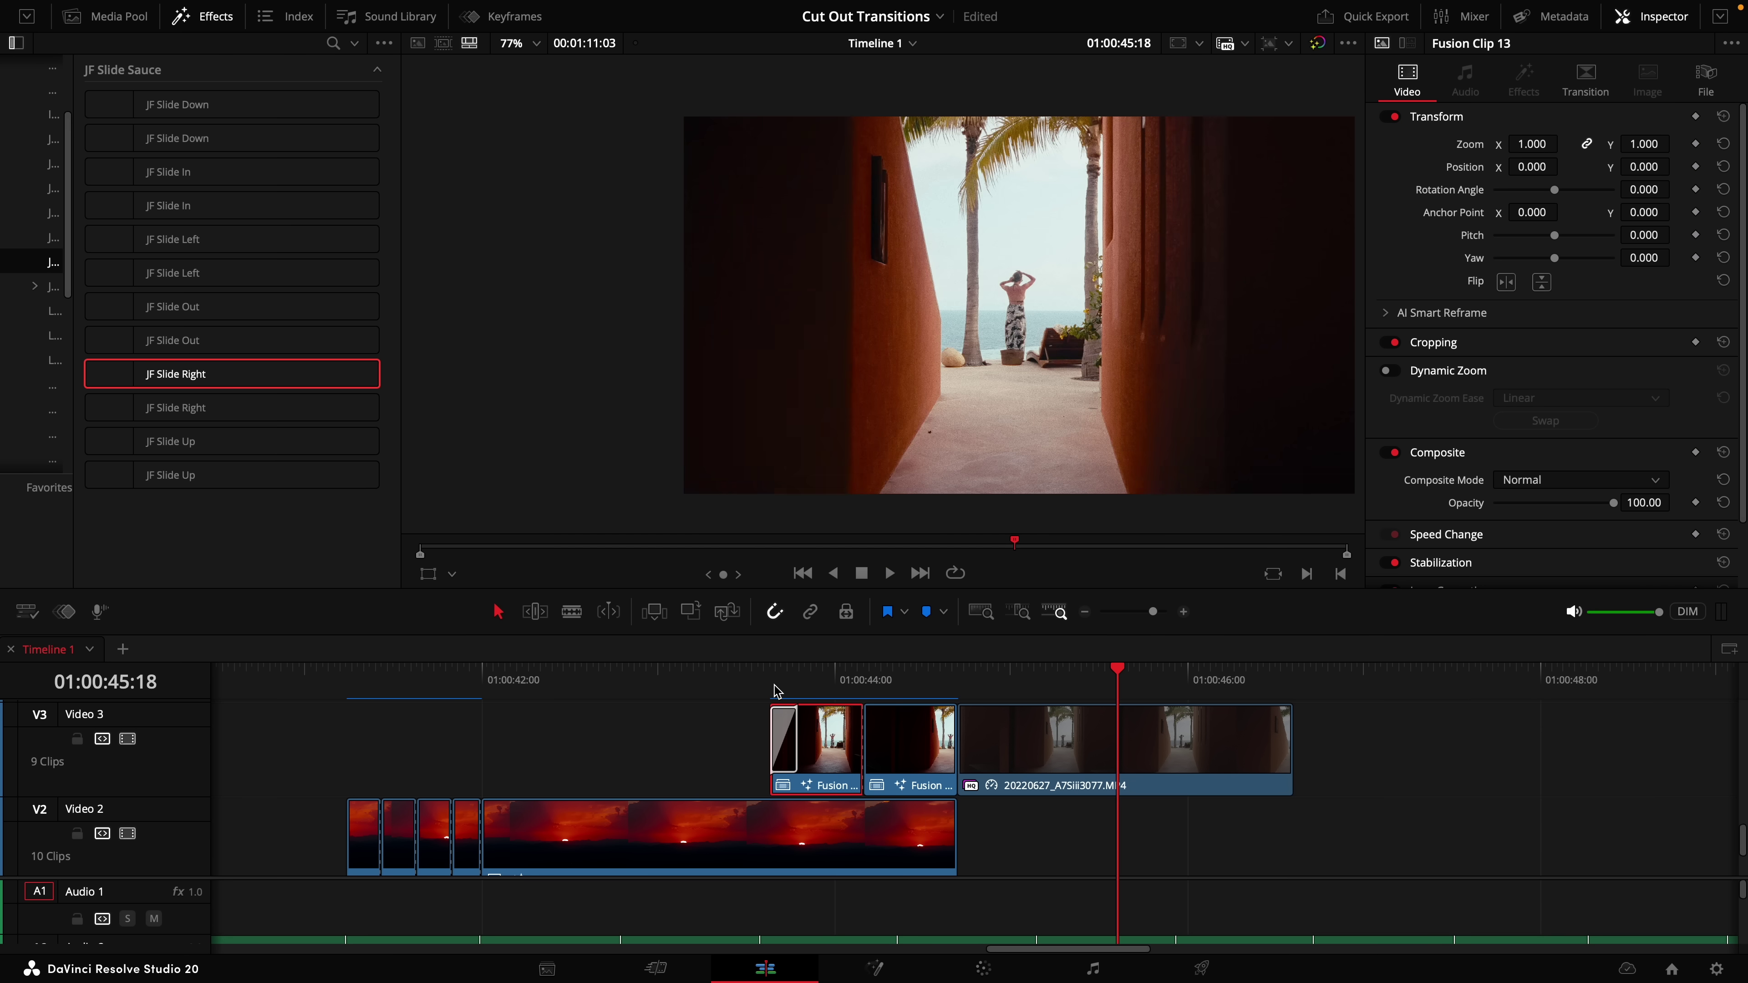
Try a JF Slide In transition on the first sunset slice and JF Slide Right across the second wall clip, then undo the attempt.
left_click(784, 716)
left_click_drag(172, 171, 377, 822)
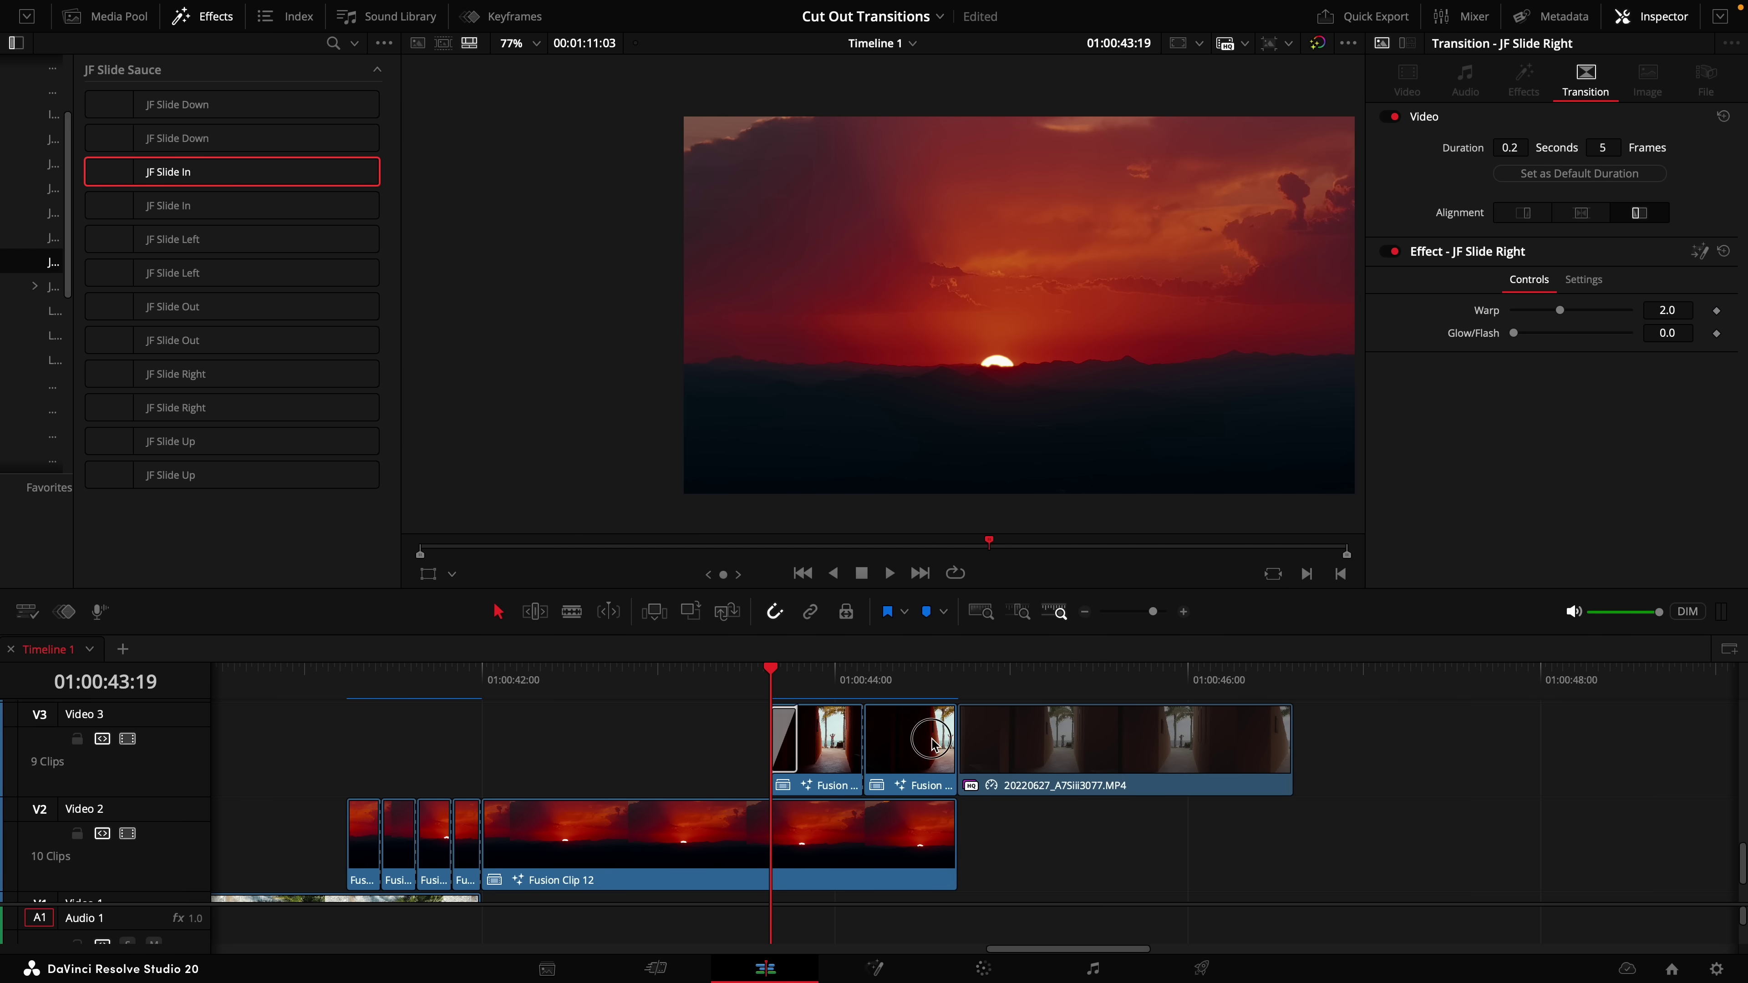
left_click_drag(960, 744, 956, 742)
key("space")
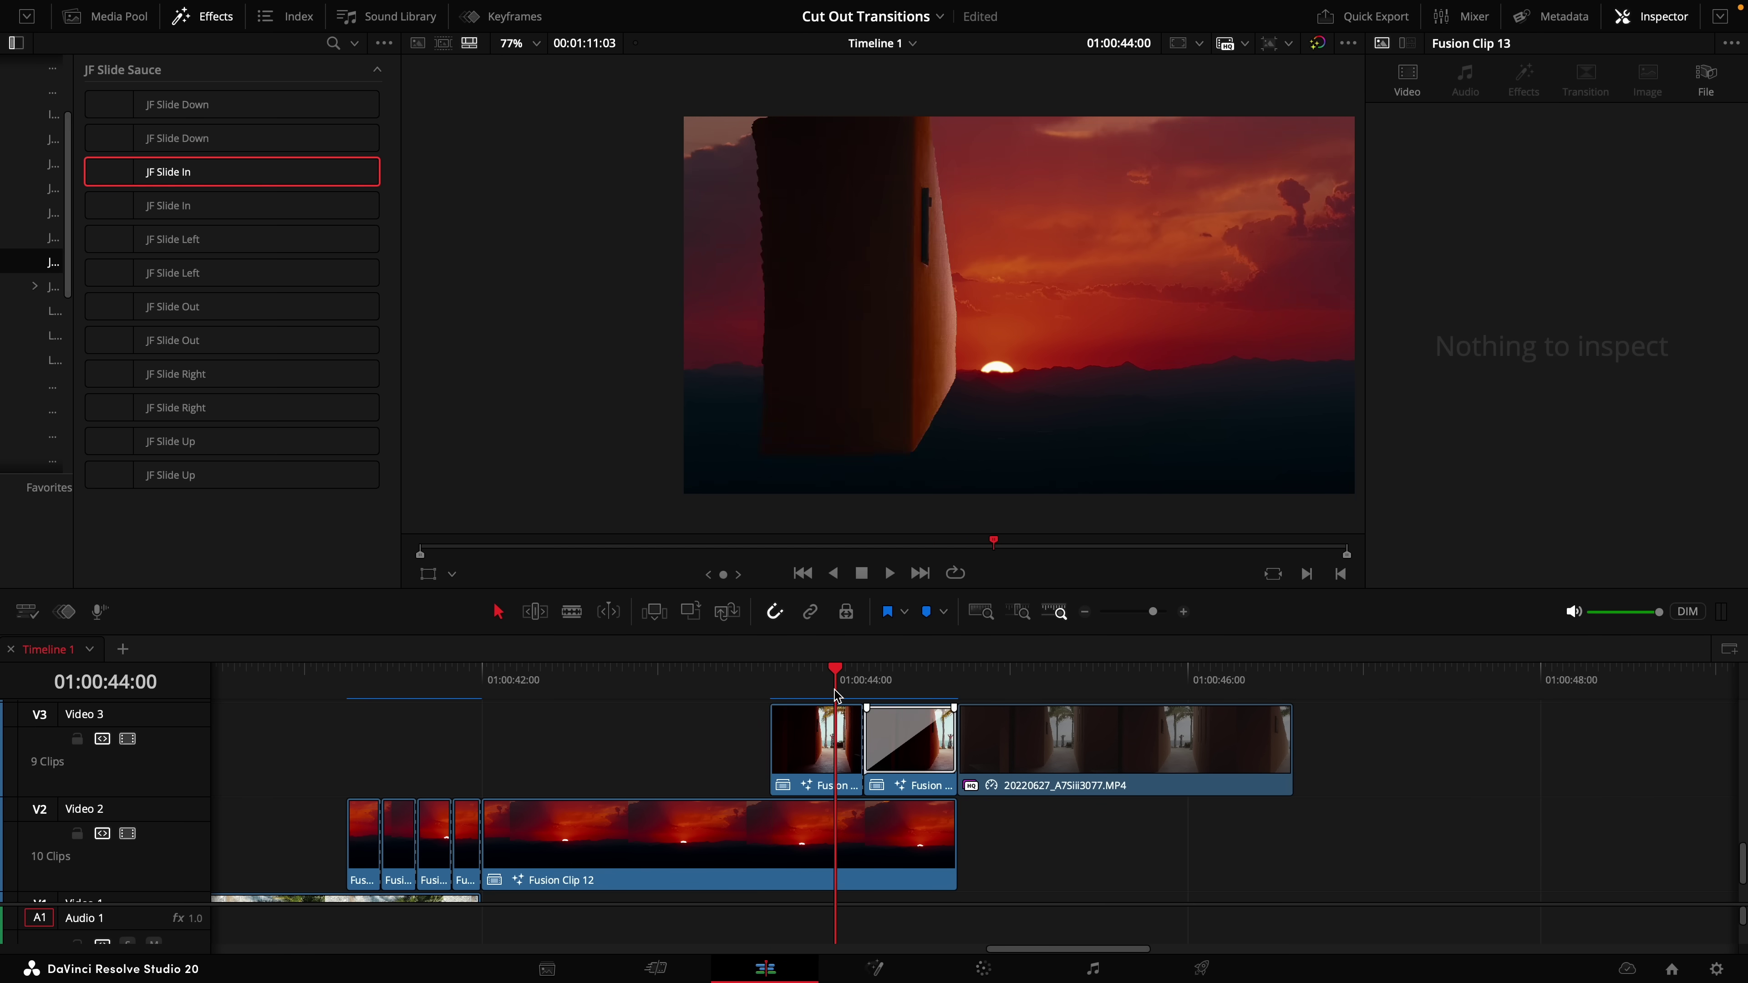
key("space")
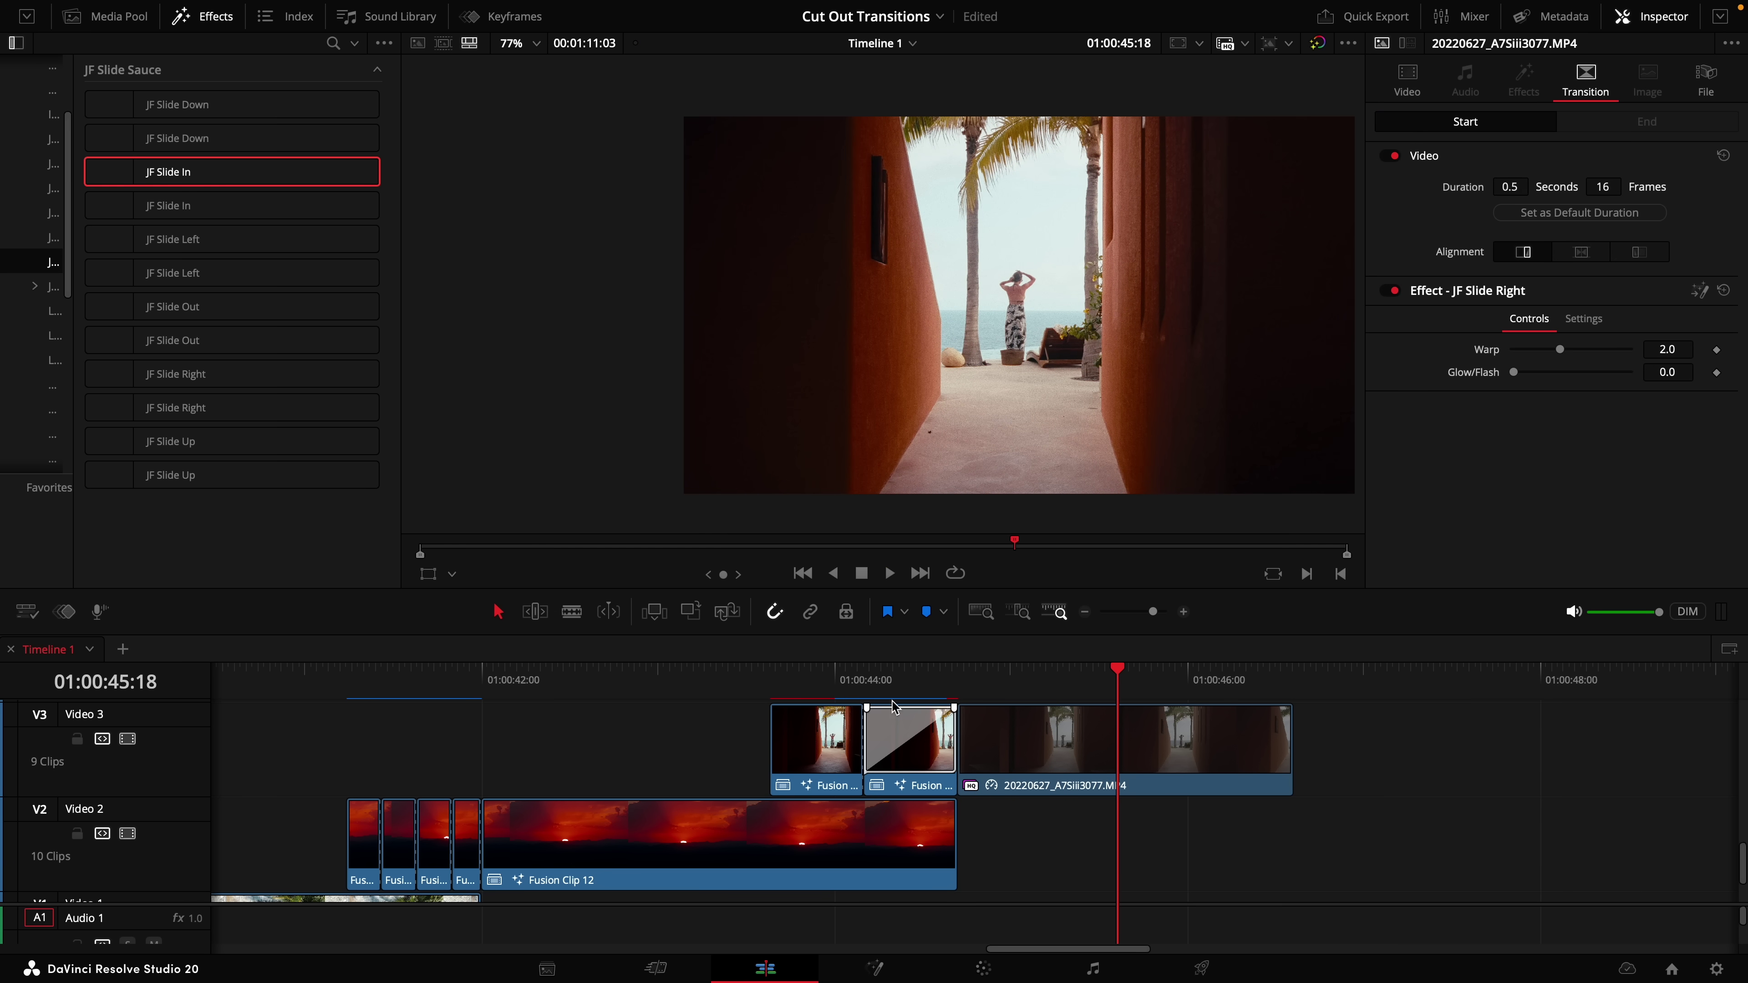
key("ctrl+z")
key("ctrl+z")
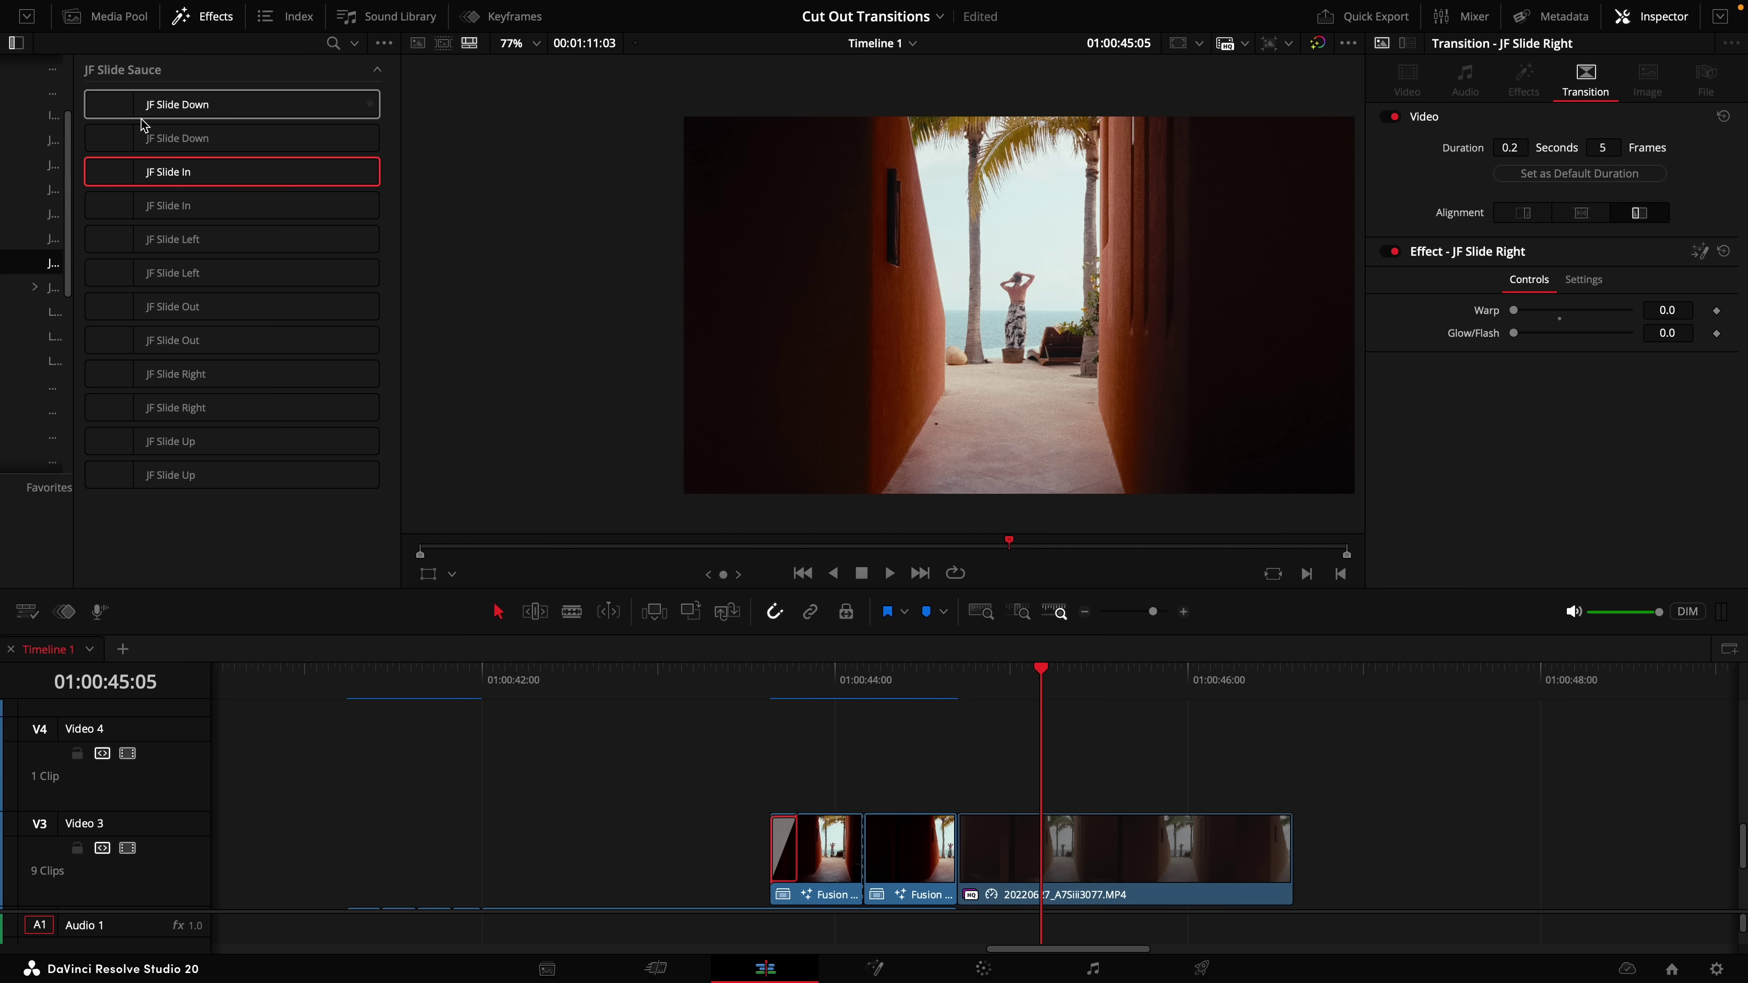
Place an adjustment clip on Video 4 and trim it to a short span over the cut from the second wall clip to the corridor clip.
left_click_drag(73, 202, 219, 207)
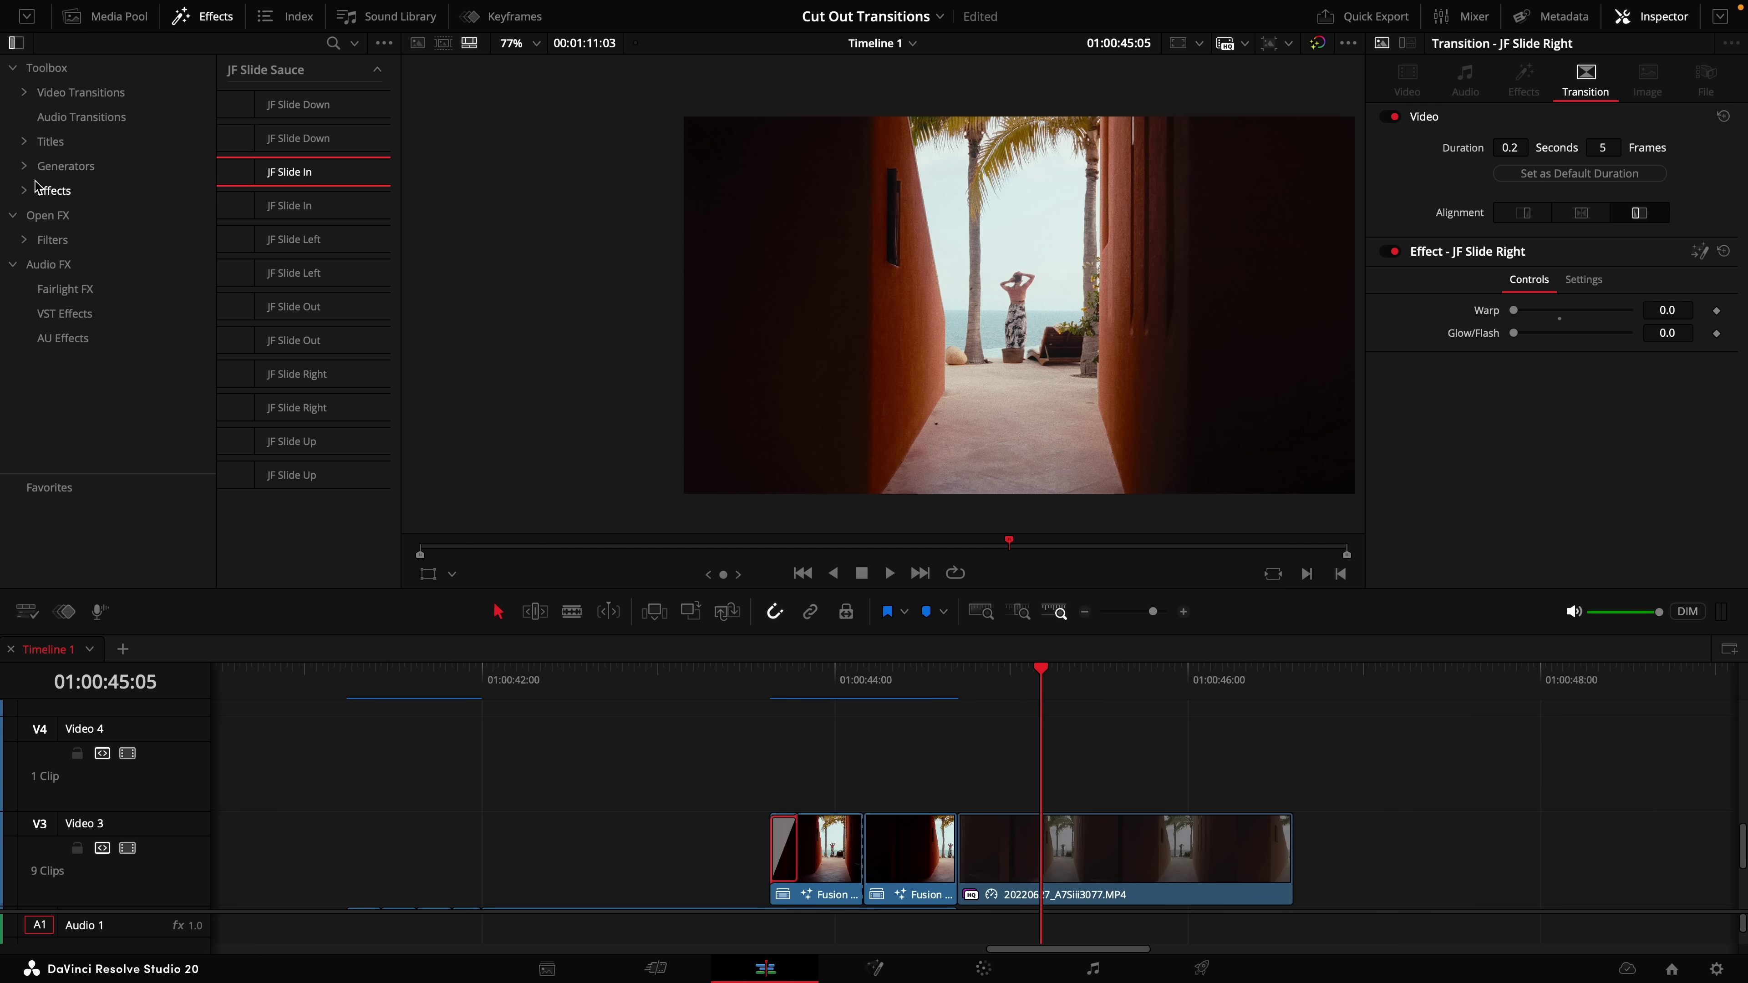
left_click(54, 190)
left_click_drag(289, 106, 957, 769)
left_click(970, 691)
mouse_move(970, 691)
left_mouse_down()
mouse_move(940, 691)
mouse_move(993, 693)
left_mouse_up()
left_click(1021, 720)
left_click_drag(995, 753, 971, 769)
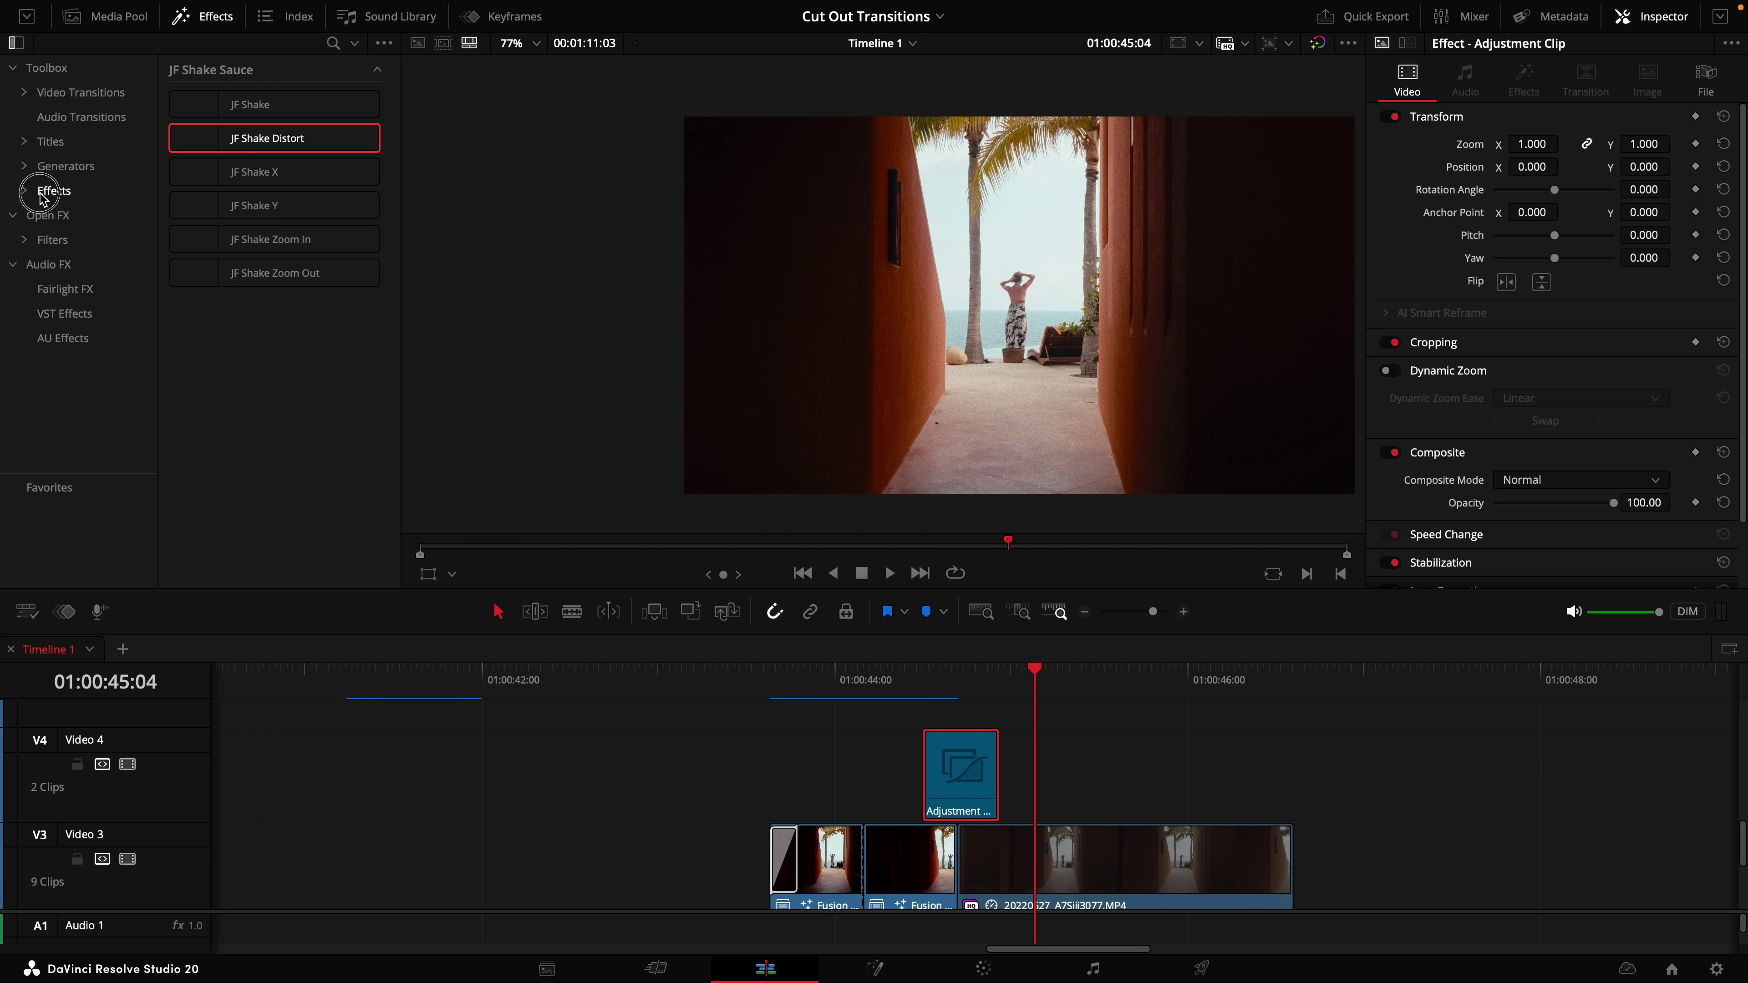
Apply the JF SHAKE SAUCE effect to the adjustment clip on Video 4.
left_click(24, 190)
scroll(76, 362, "down", 3)
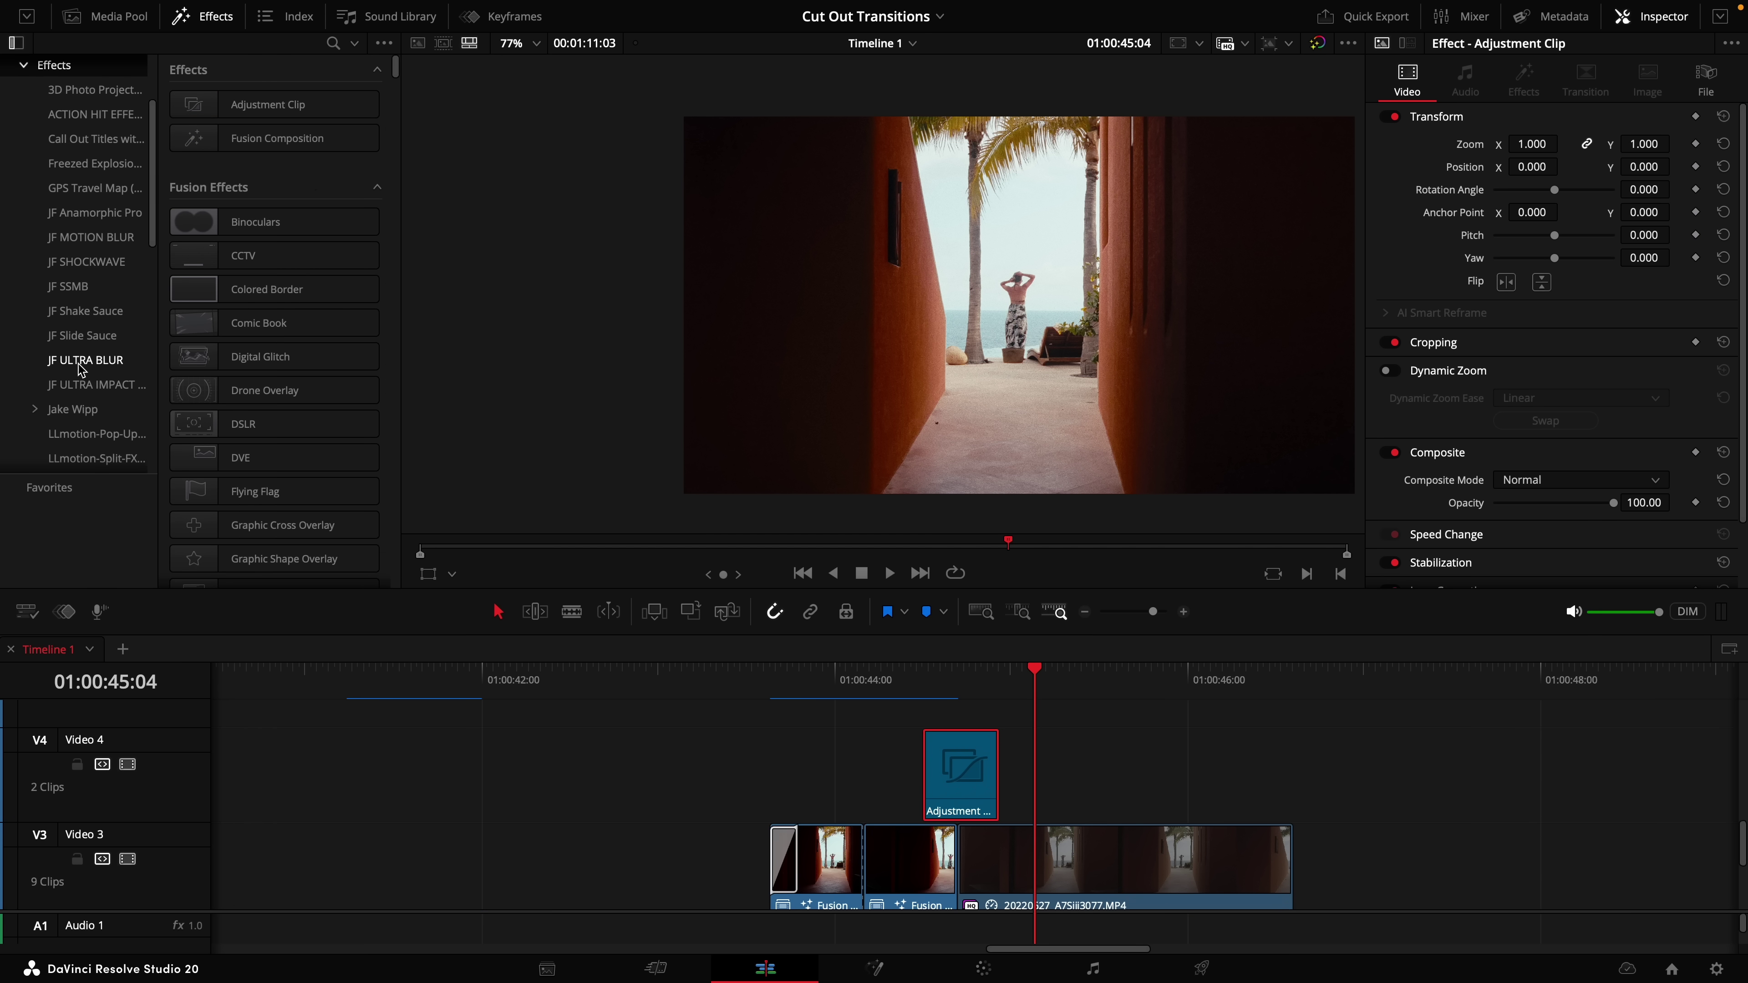
scroll(85, 318, "down", 2)
left_click(85, 310)
left_click_drag(155, 332, 72, 322)
left_click_drag(196, 104, 967, 772)
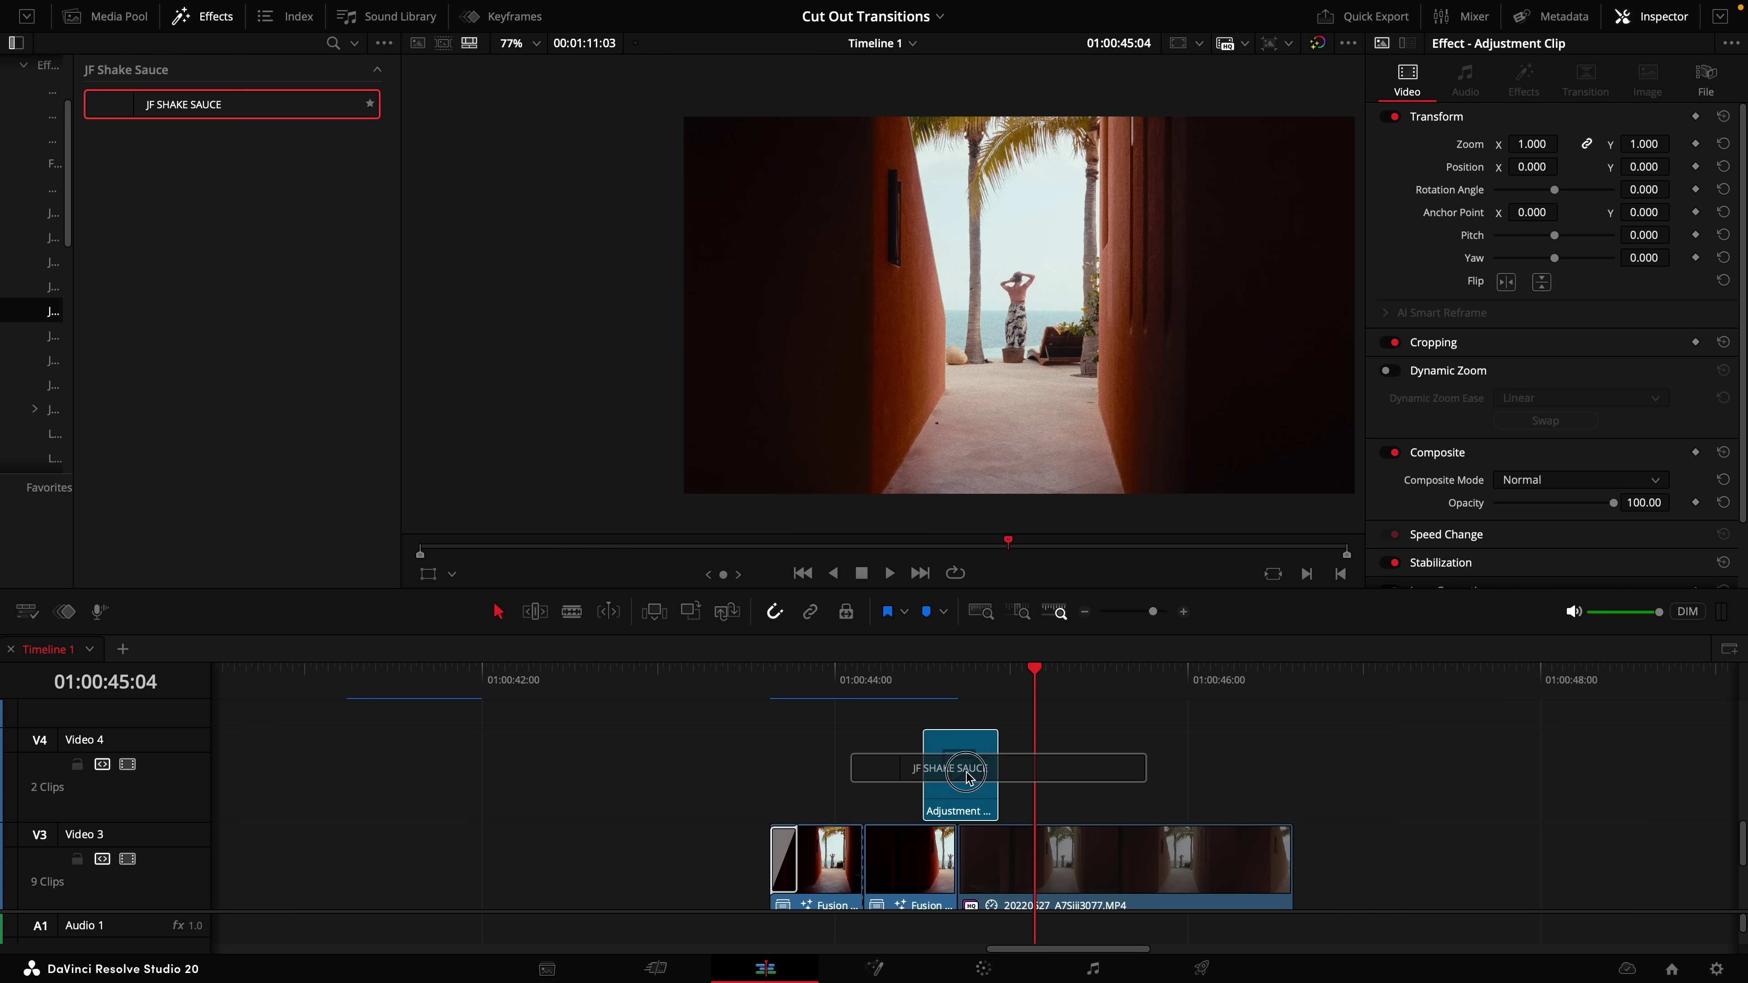
left_click_drag(967, 772, 967, 775)
Set Shake Speed to 0.165, Size to 0.5401 and Dent Amount to -0.101, lengthen the adjustment clip around the cut and play it back.
left_click(958, 674)
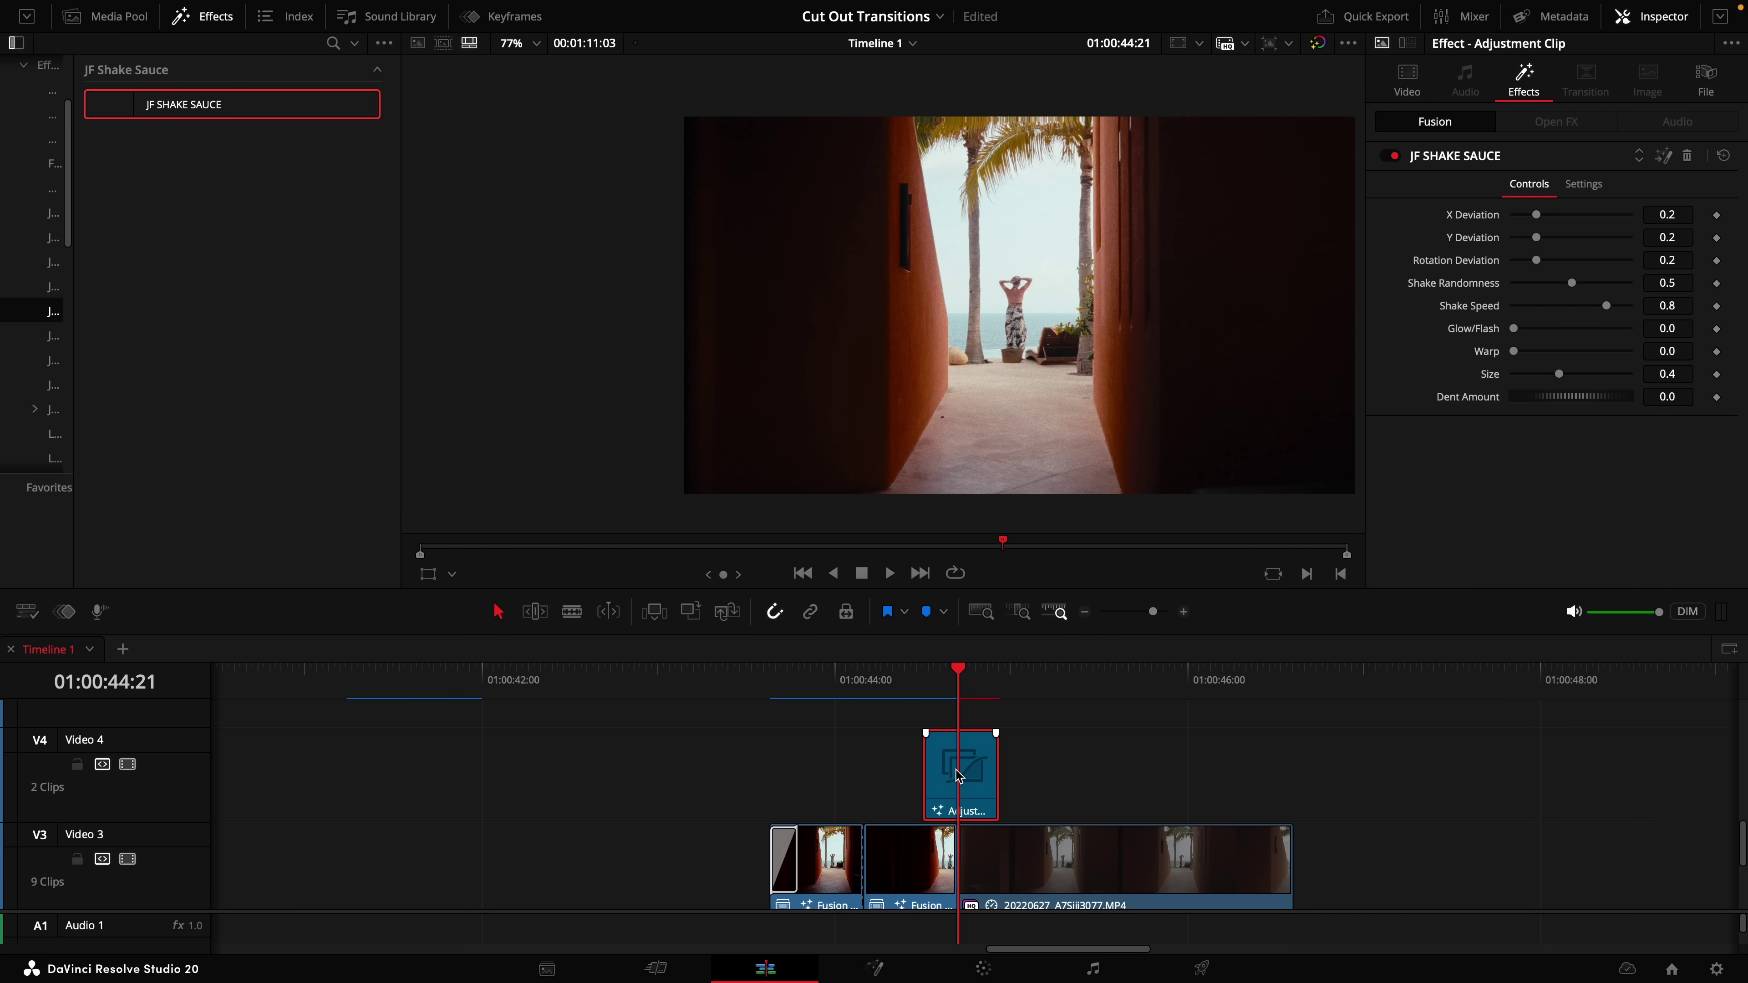
mouse_move(952, 671)
left_mouse_down()
mouse_move(937, 673)
mouse_move(959, 689)
left_mouse_up()
left_click_drag(1593, 401, 1579, 387)
mouse_move(997, 771)
left_mouse_down()
mouse_move(1084, 775)
mouse_move(973, 788)
left_mouse_up()
left_click_drag(911, 678, 770, 678)
key("space")
Add a second adjustment clip, cut off and delete its part after 01:00:46:08, and move it above the first, starting at the corridor cut.
left_click_drag(304, 104, 247, 85)
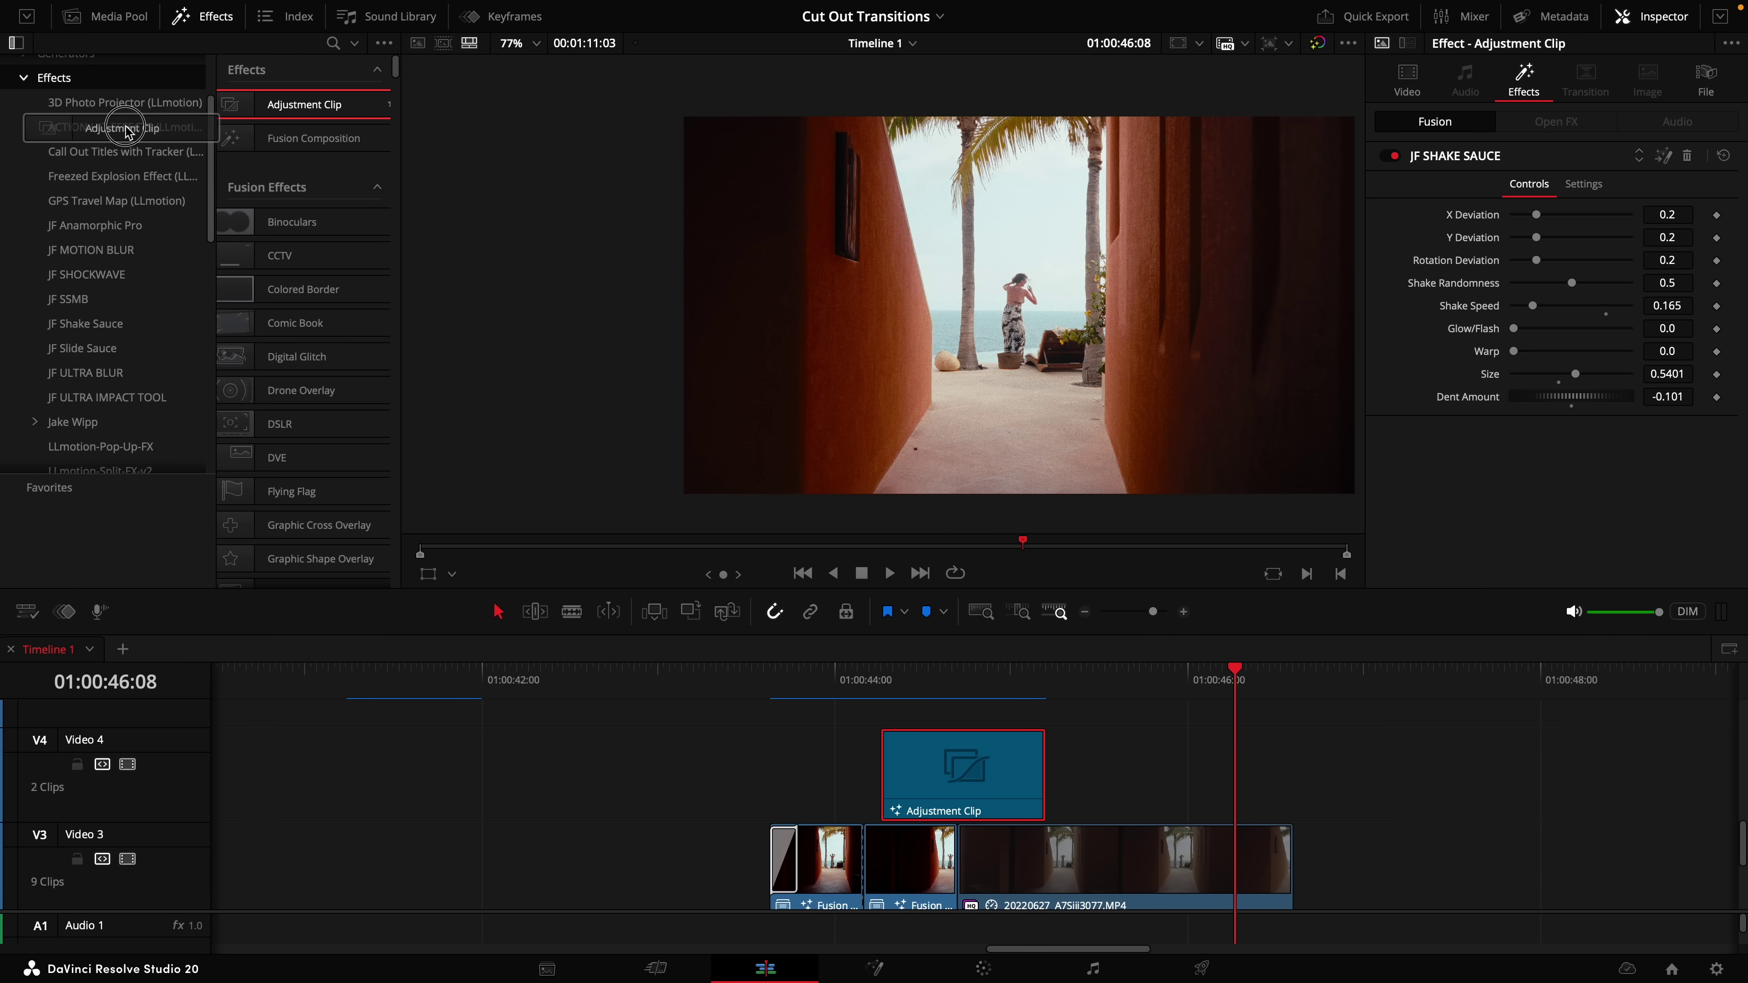
left_click_drag(128, 130, 1219, 761)
key("ctrl+b")
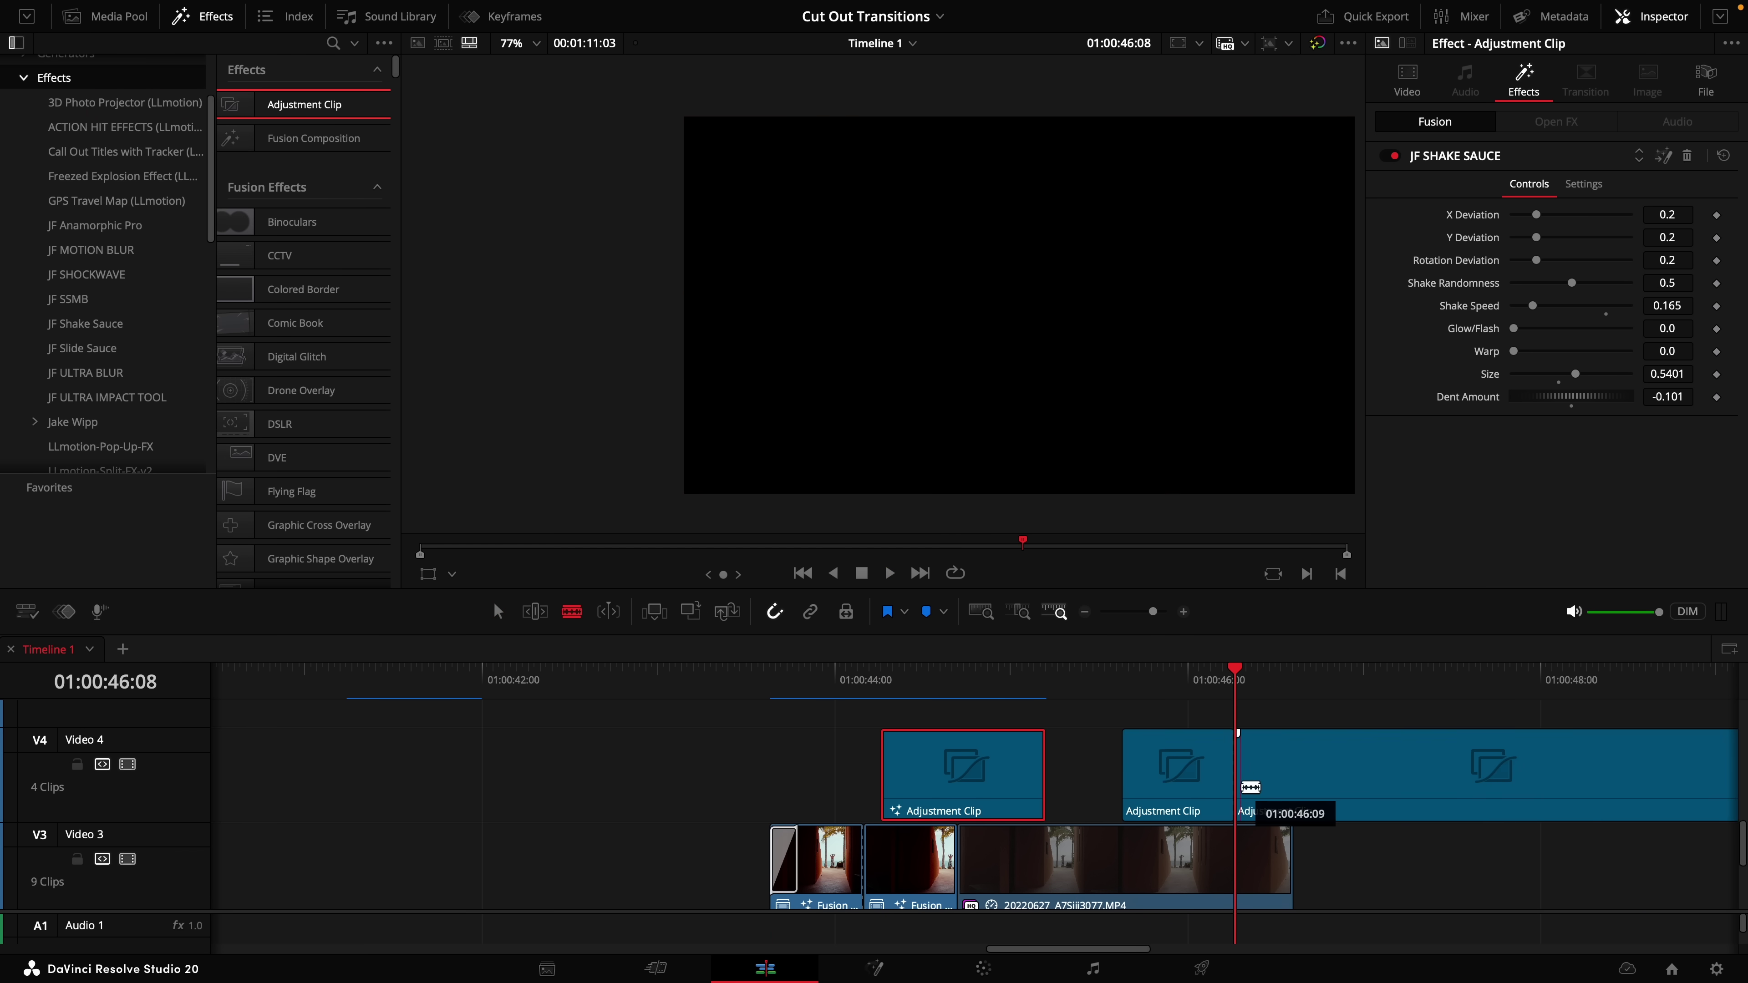
left_click(1293, 786)
key("Delete")
left_click_drag(1176, 785, 1004, 742)
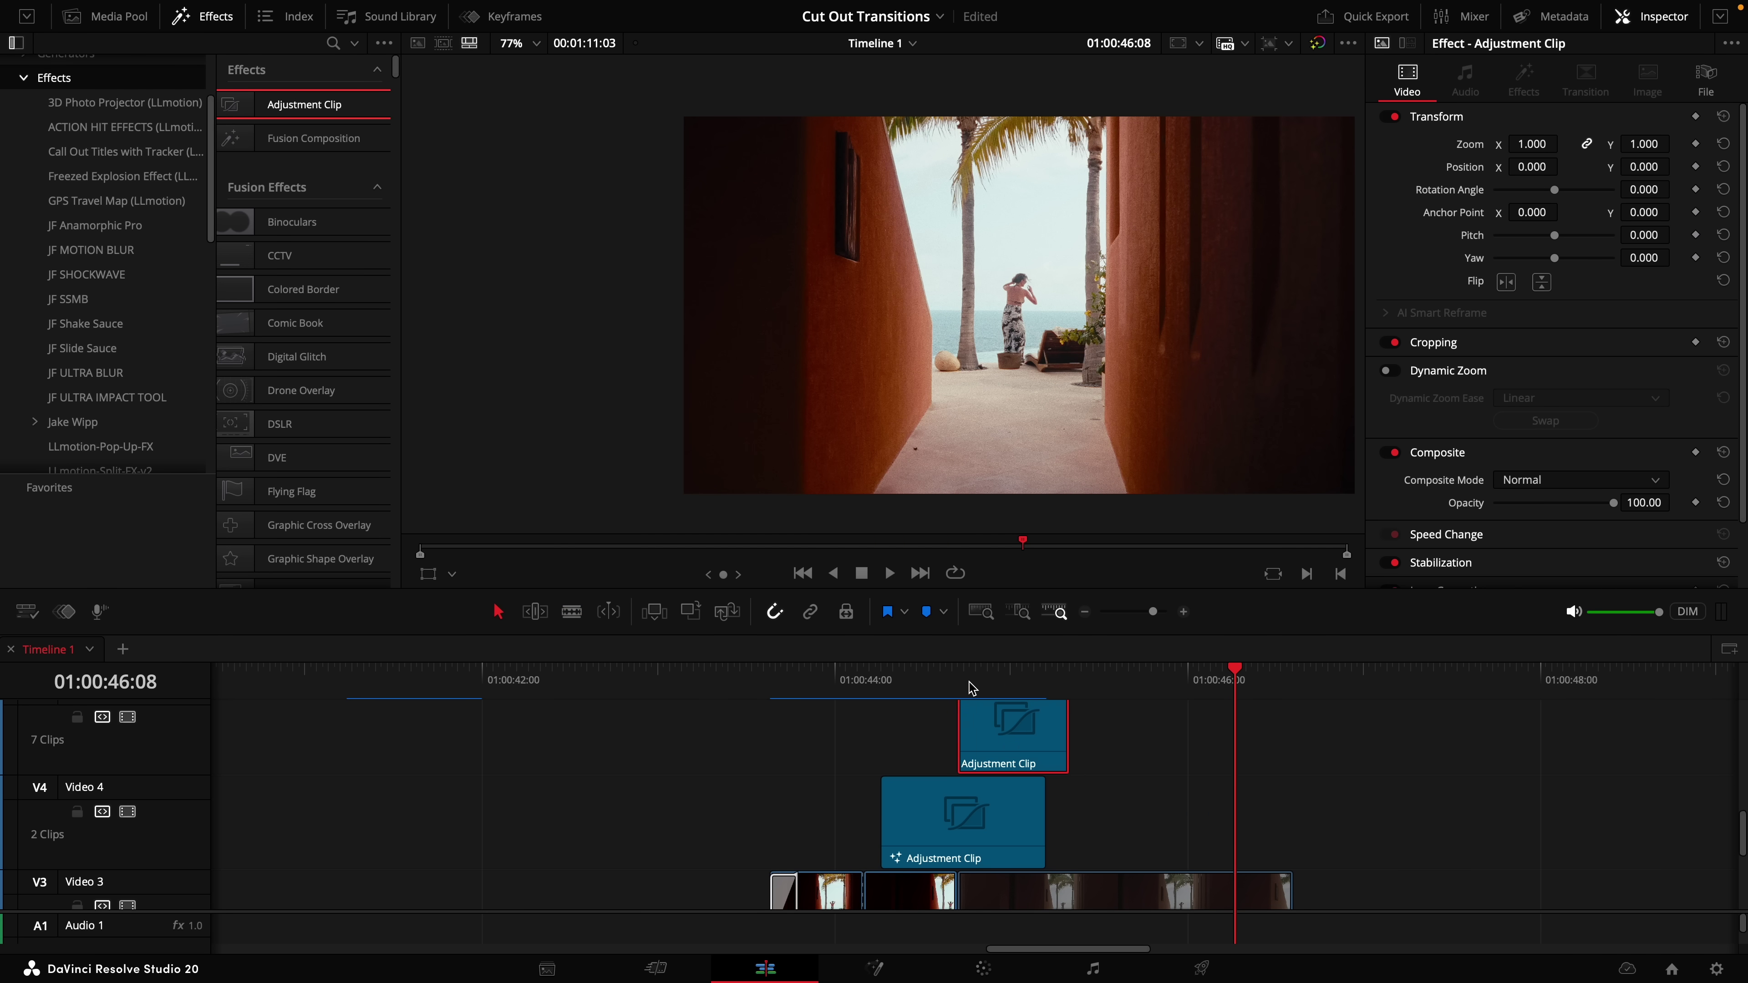
Apply the JF SHOCKWAVE effect to the upper adjustment clip with the playhead at the corridor cut, 01:00:44:21.
left_click(962, 689)
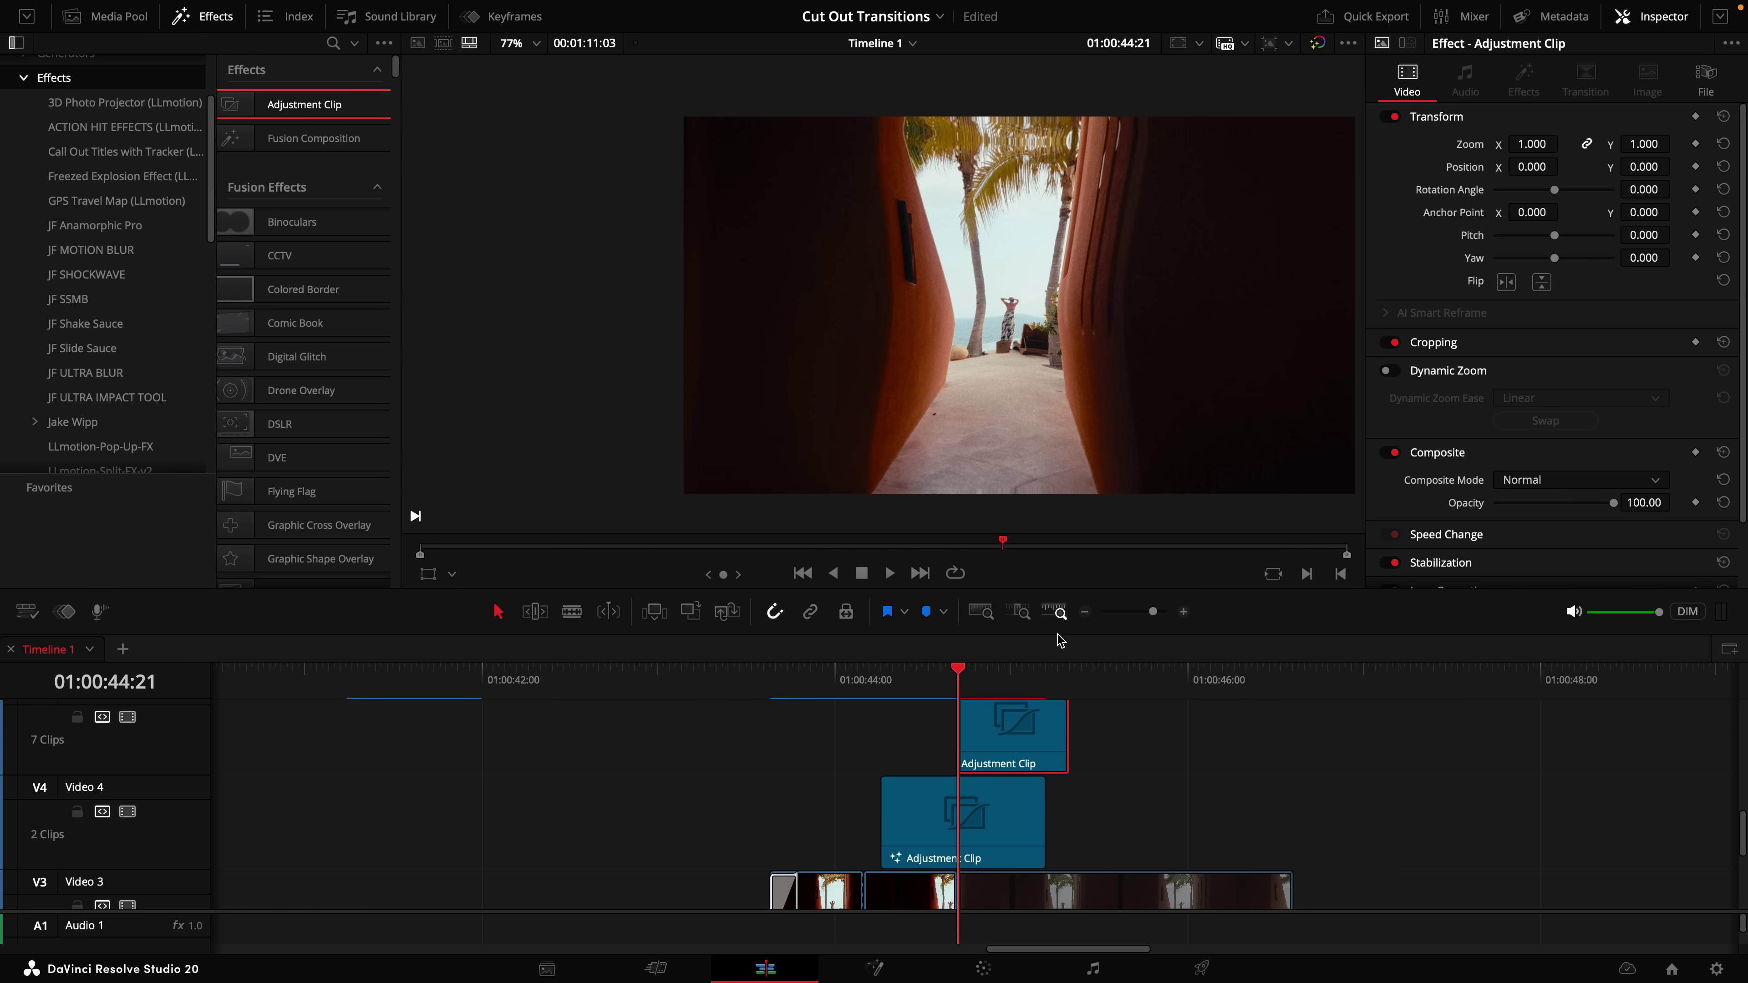
left_click_drag(958, 673, 957, 678)
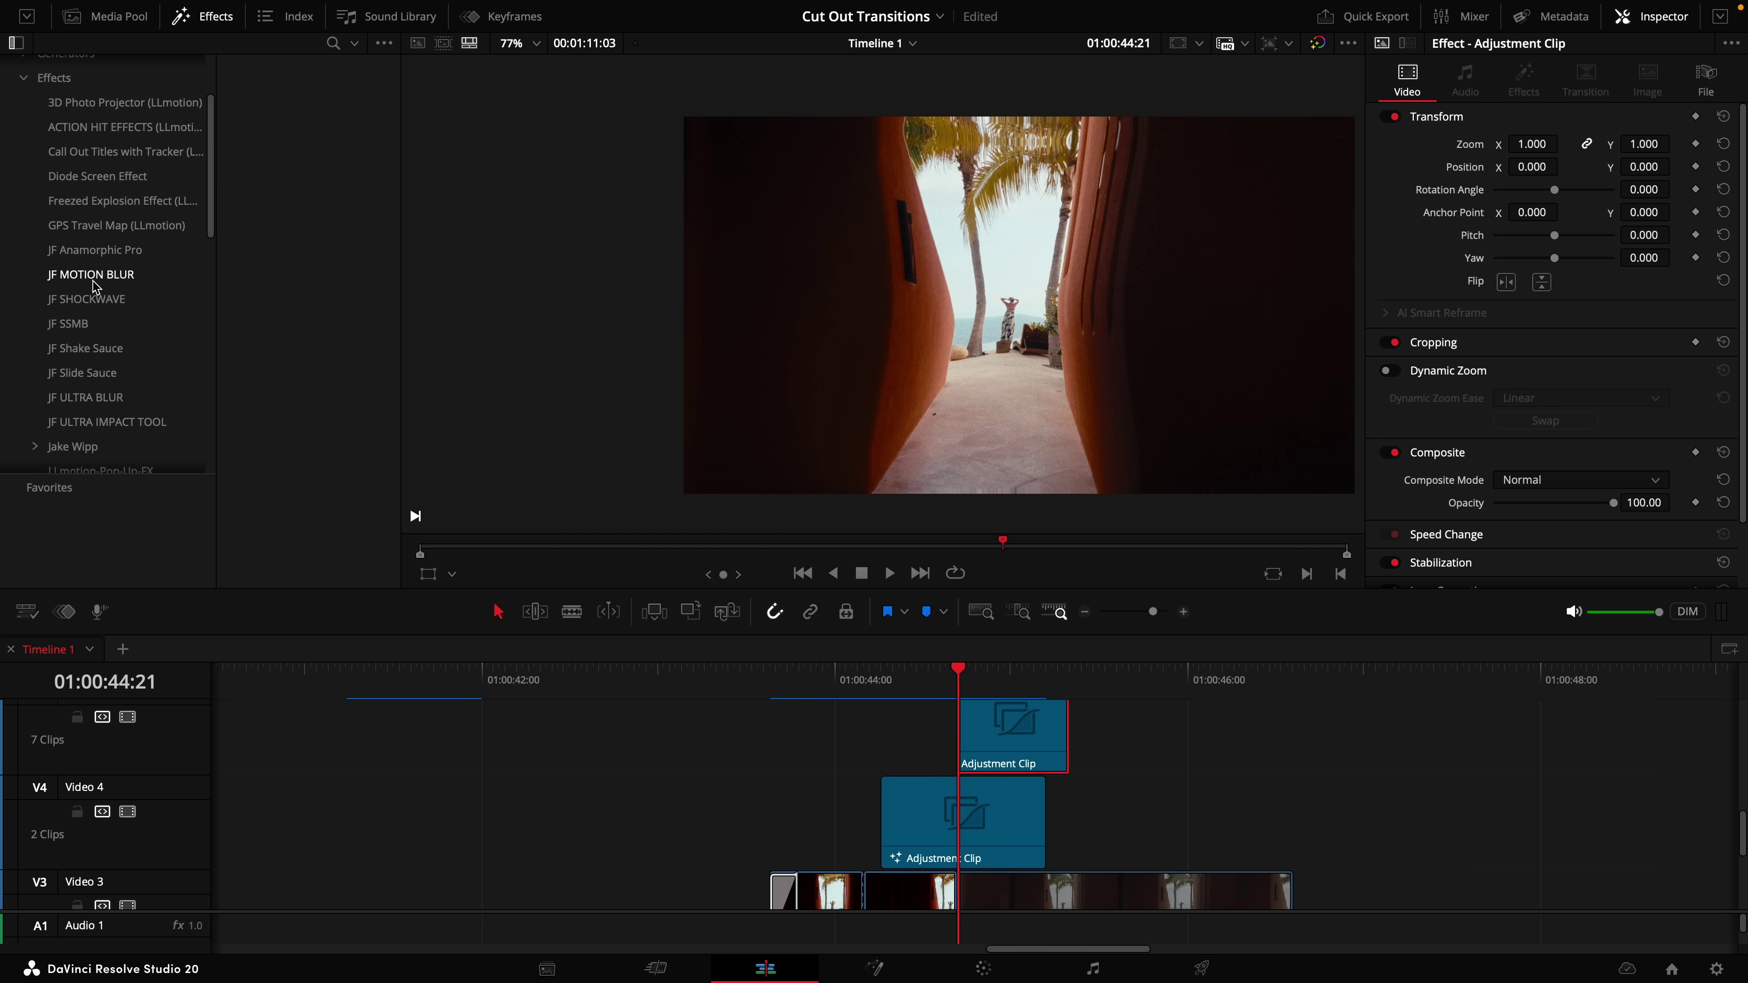
left_click(95, 299)
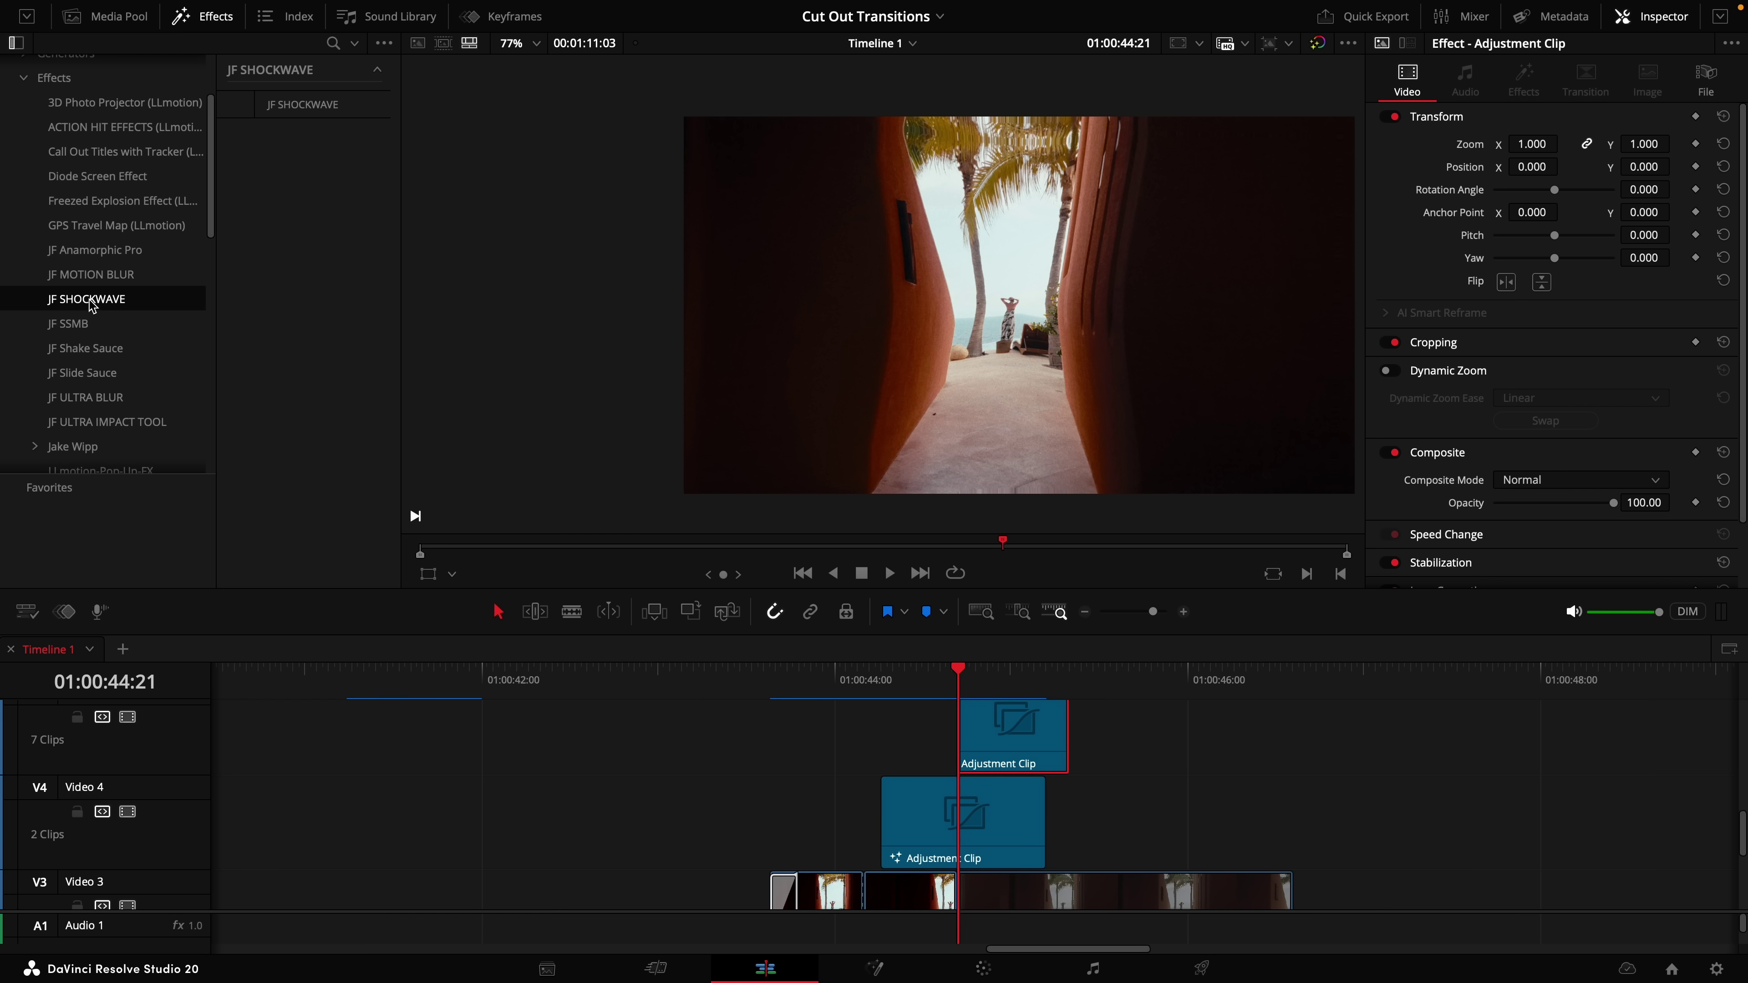
left_click_drag(302, 103, 999, 738)
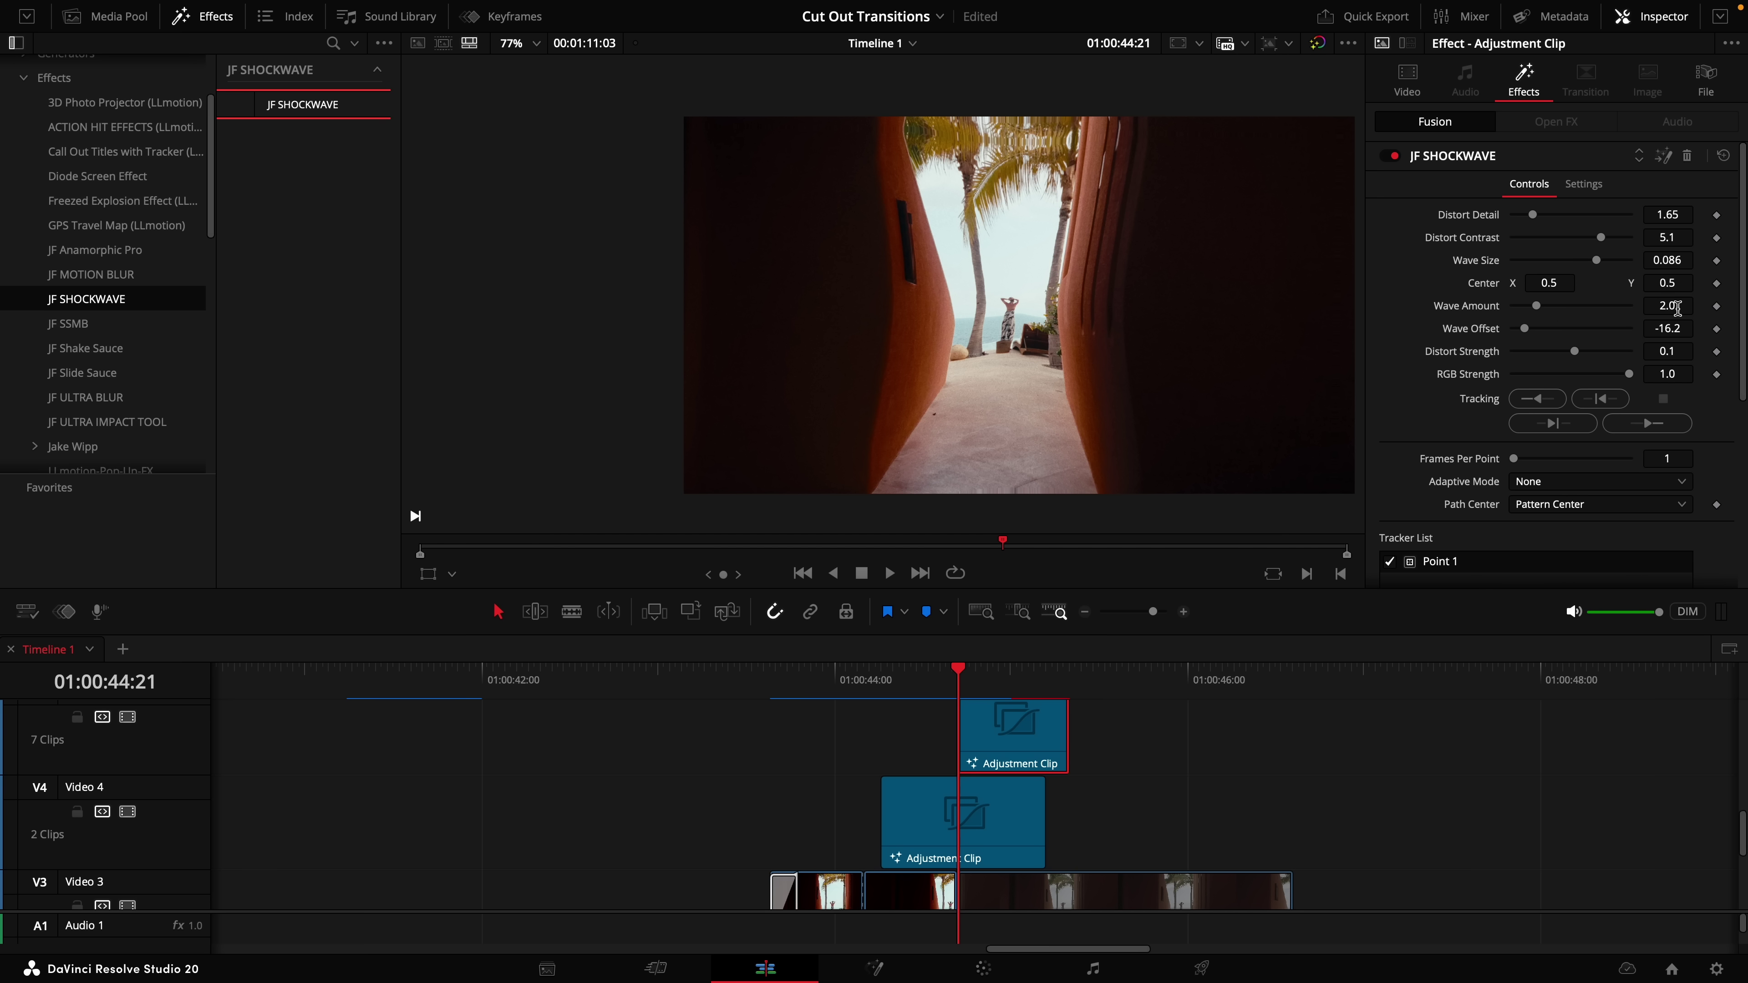
Set the shockwave's Wave Amount to 1.0 and lengthen the upper adjustment clip to the end of the corridor clip.
left_click(1679, 308)
type("1")
key("Return")
left_click(1099, 669)
left_click_drag(1068, 729, 1292, 729)
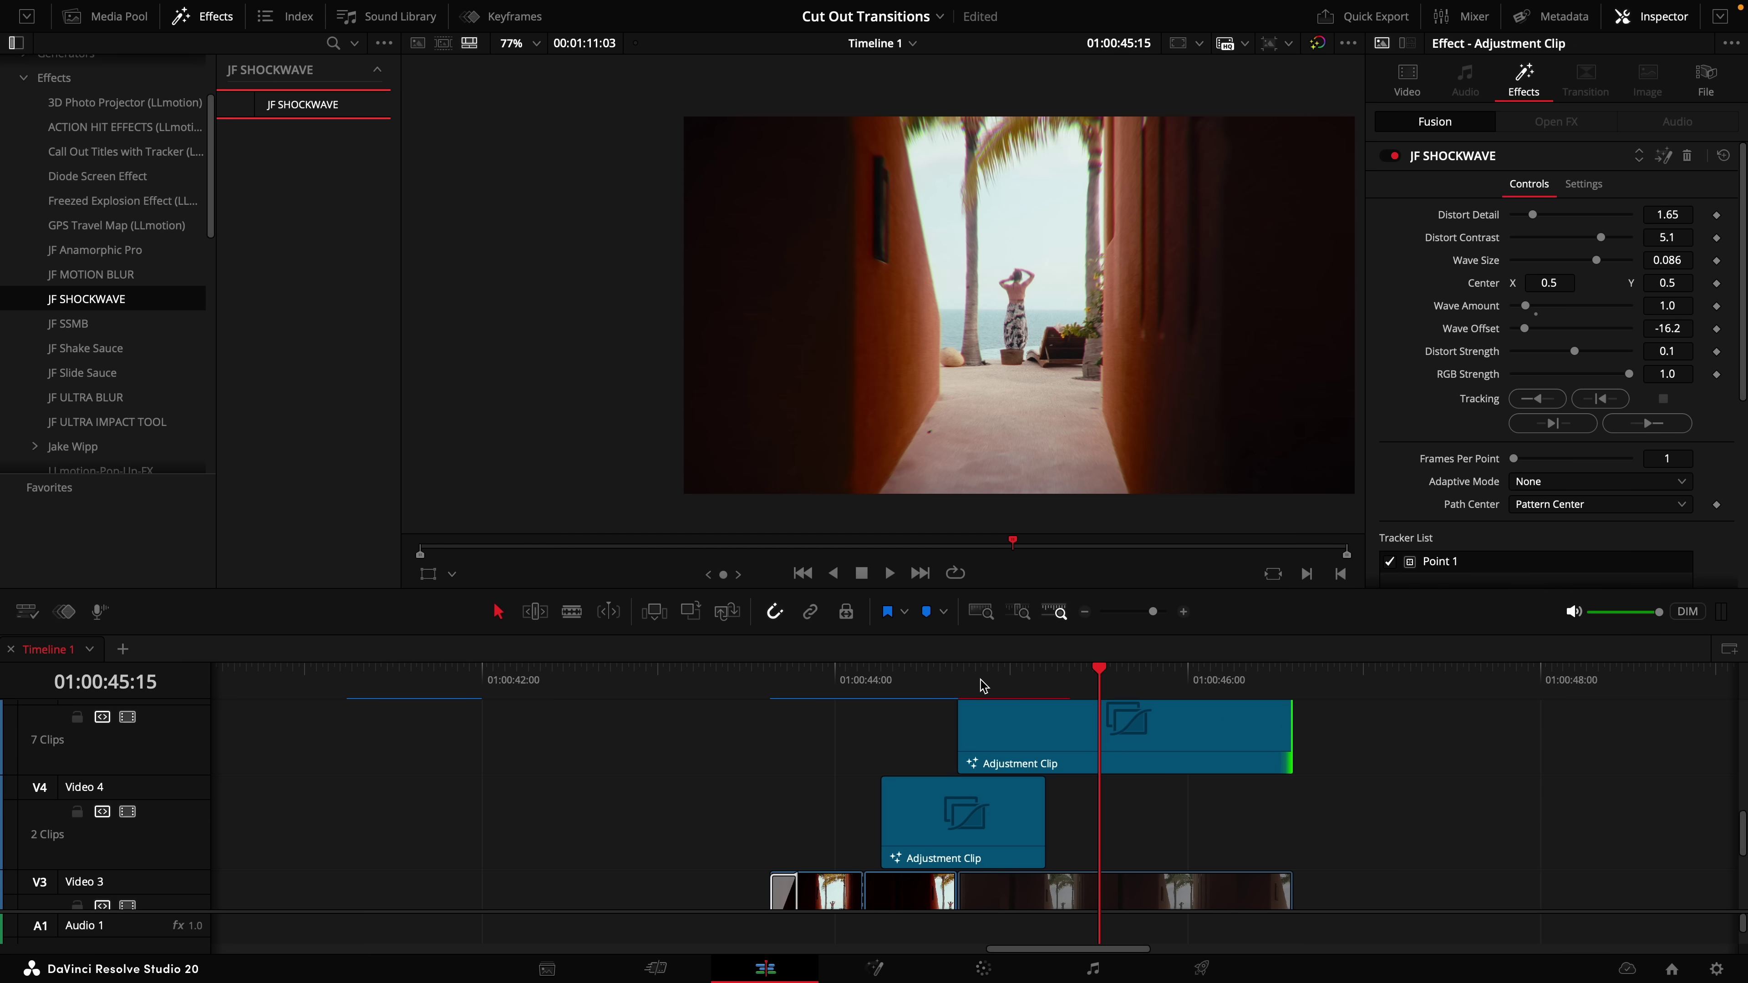
Set the shockwave's Distort Contrast to 0.34, Distort Detail to 1.18 and Distort Strength to 0.86, and play back the corridor cut.
left_click(955, 685)
left_click(1036, 734)
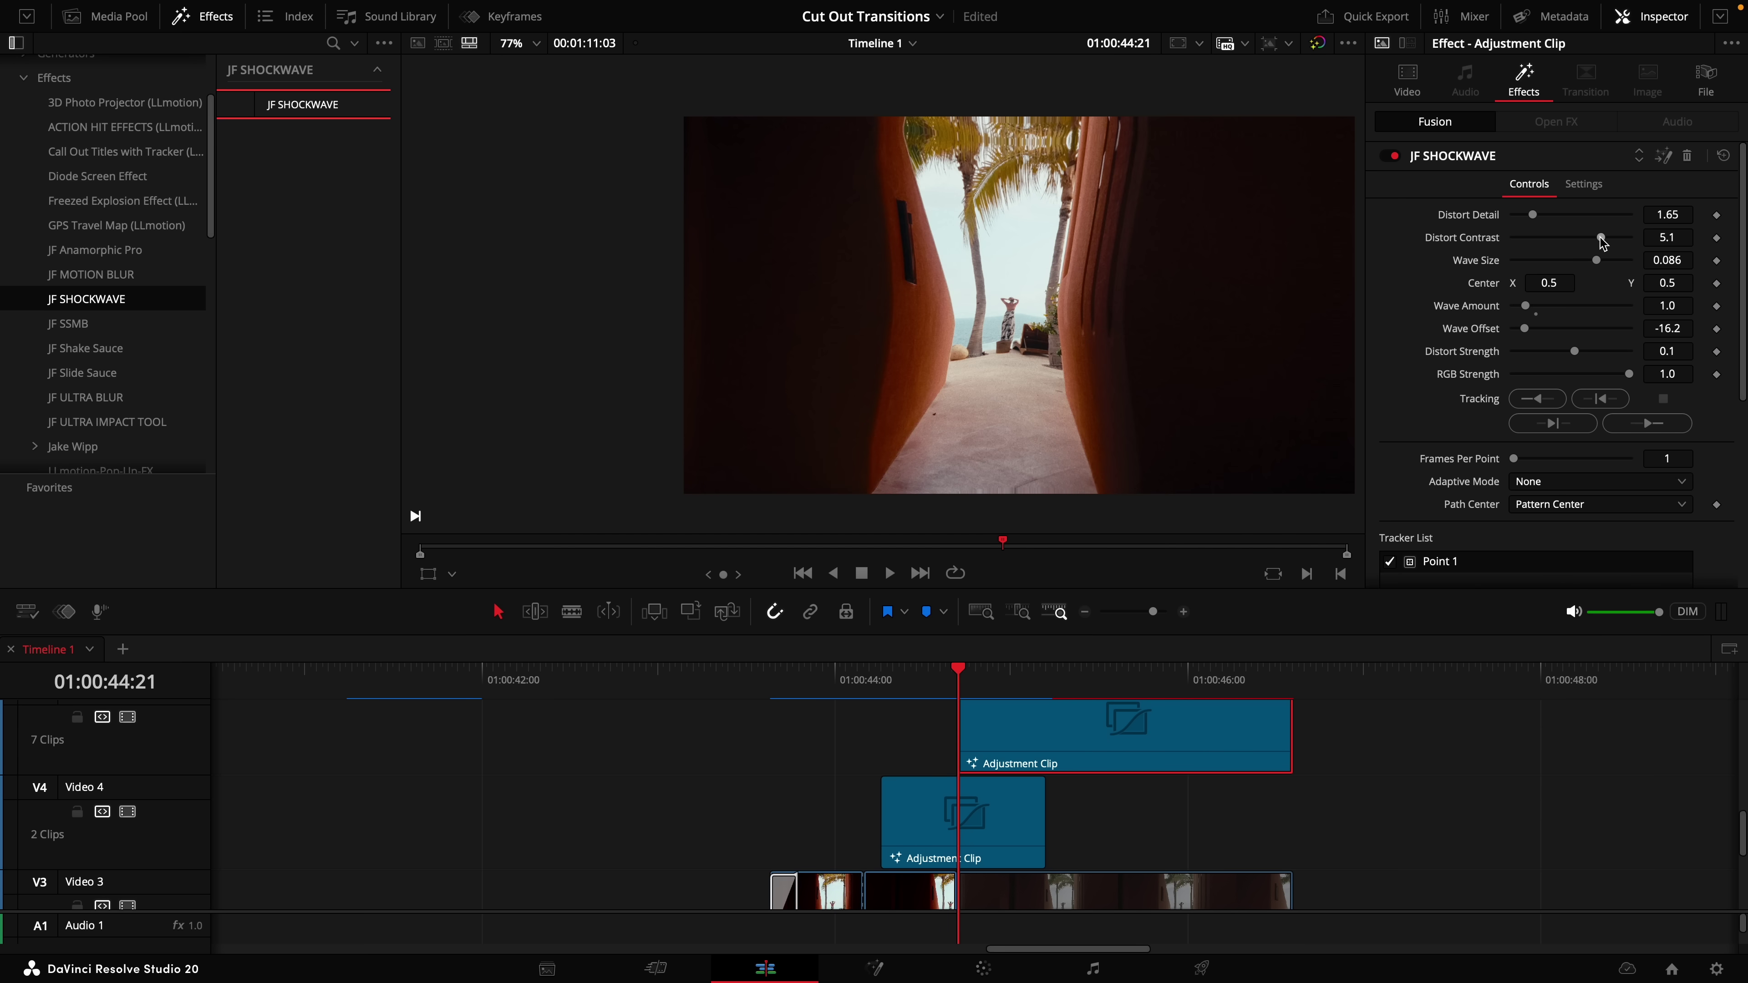
left_click_drag(1600, 236, 1527, 218)
left_click_drag(1583, 351, 1597, 352)
key("space")
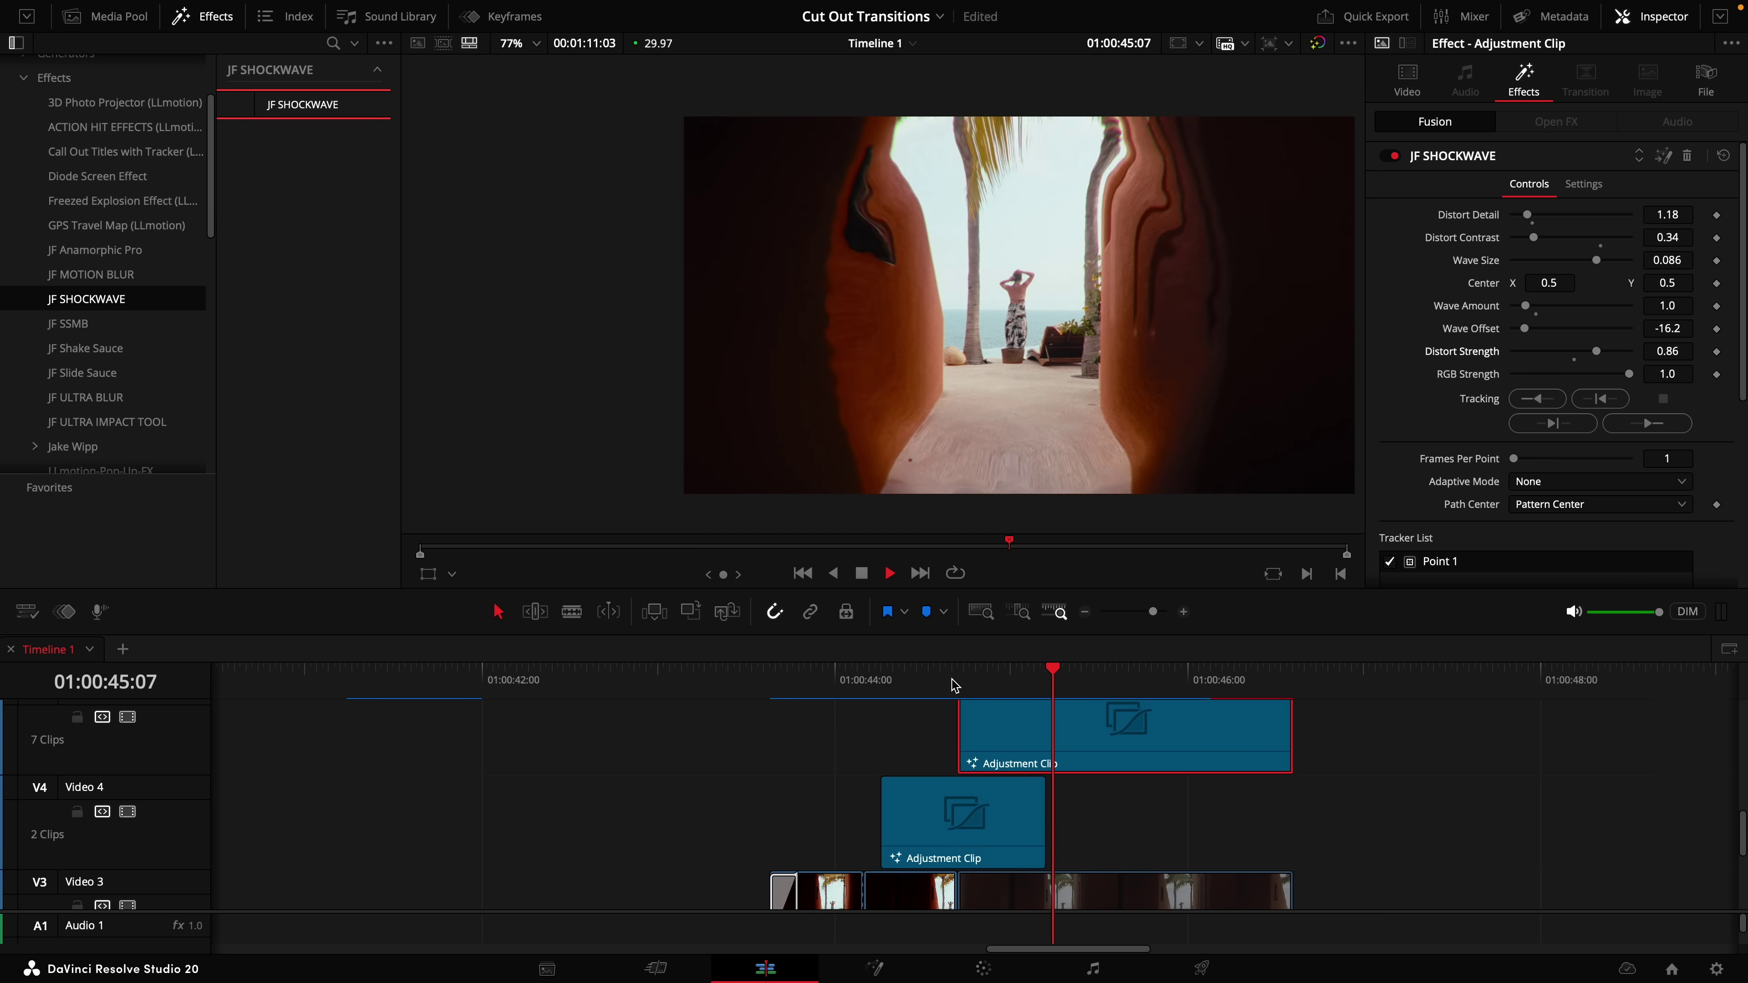
left_click_drag(898, 682, 843, 681)
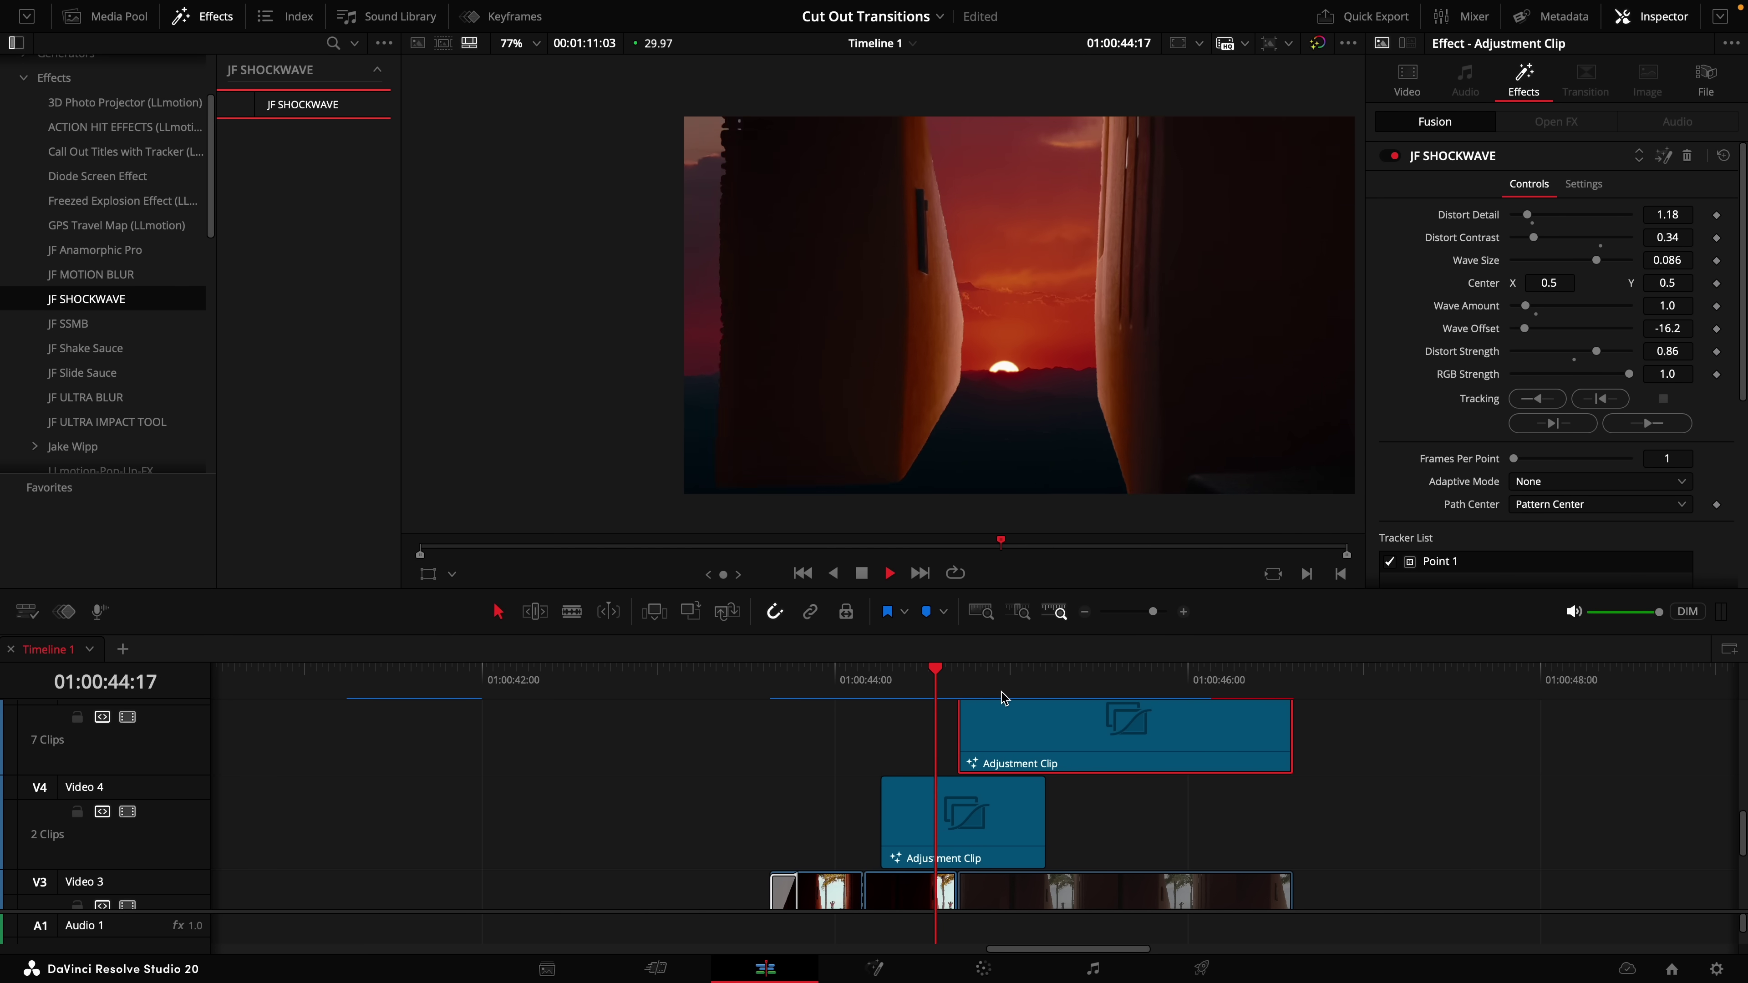
key("space")
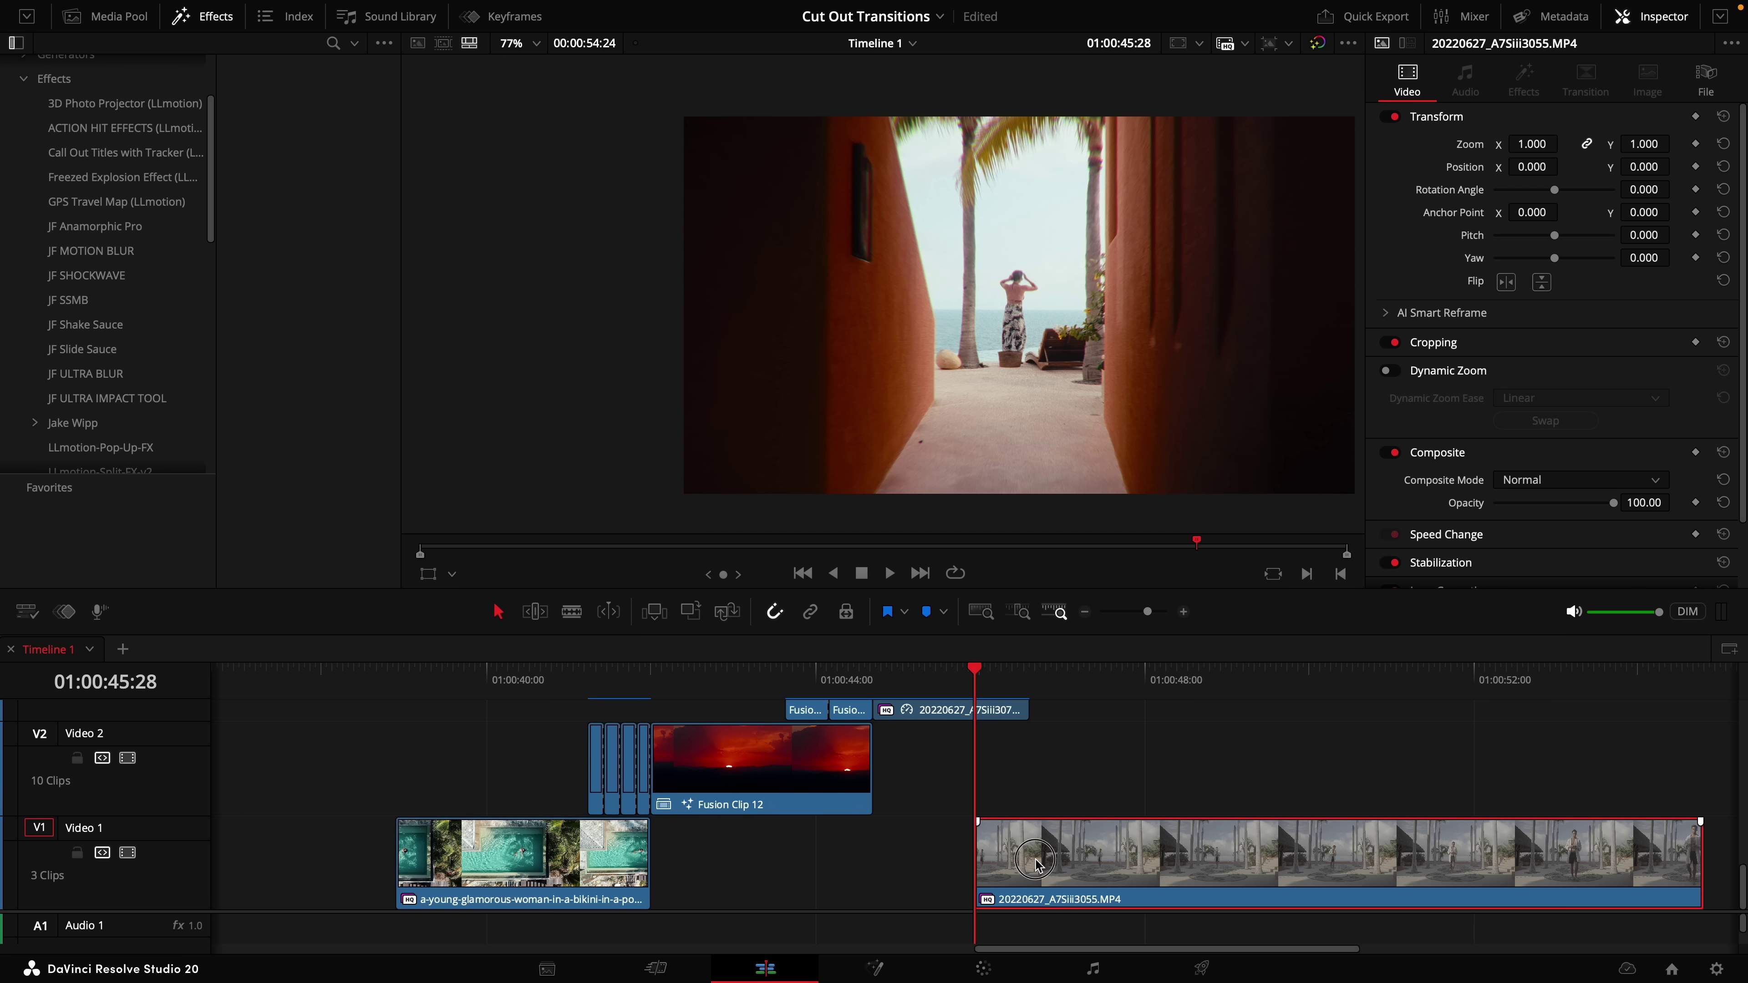
Move the palm courtyard clip above the upper adjustment clip, starting at 01:00:45:17, and convert it to a Fusion clip.
left_click_drag(1032, 822, 1047, 717)
left_click(960, 678)
key("space")
key("space")
right_click(1033, 730)
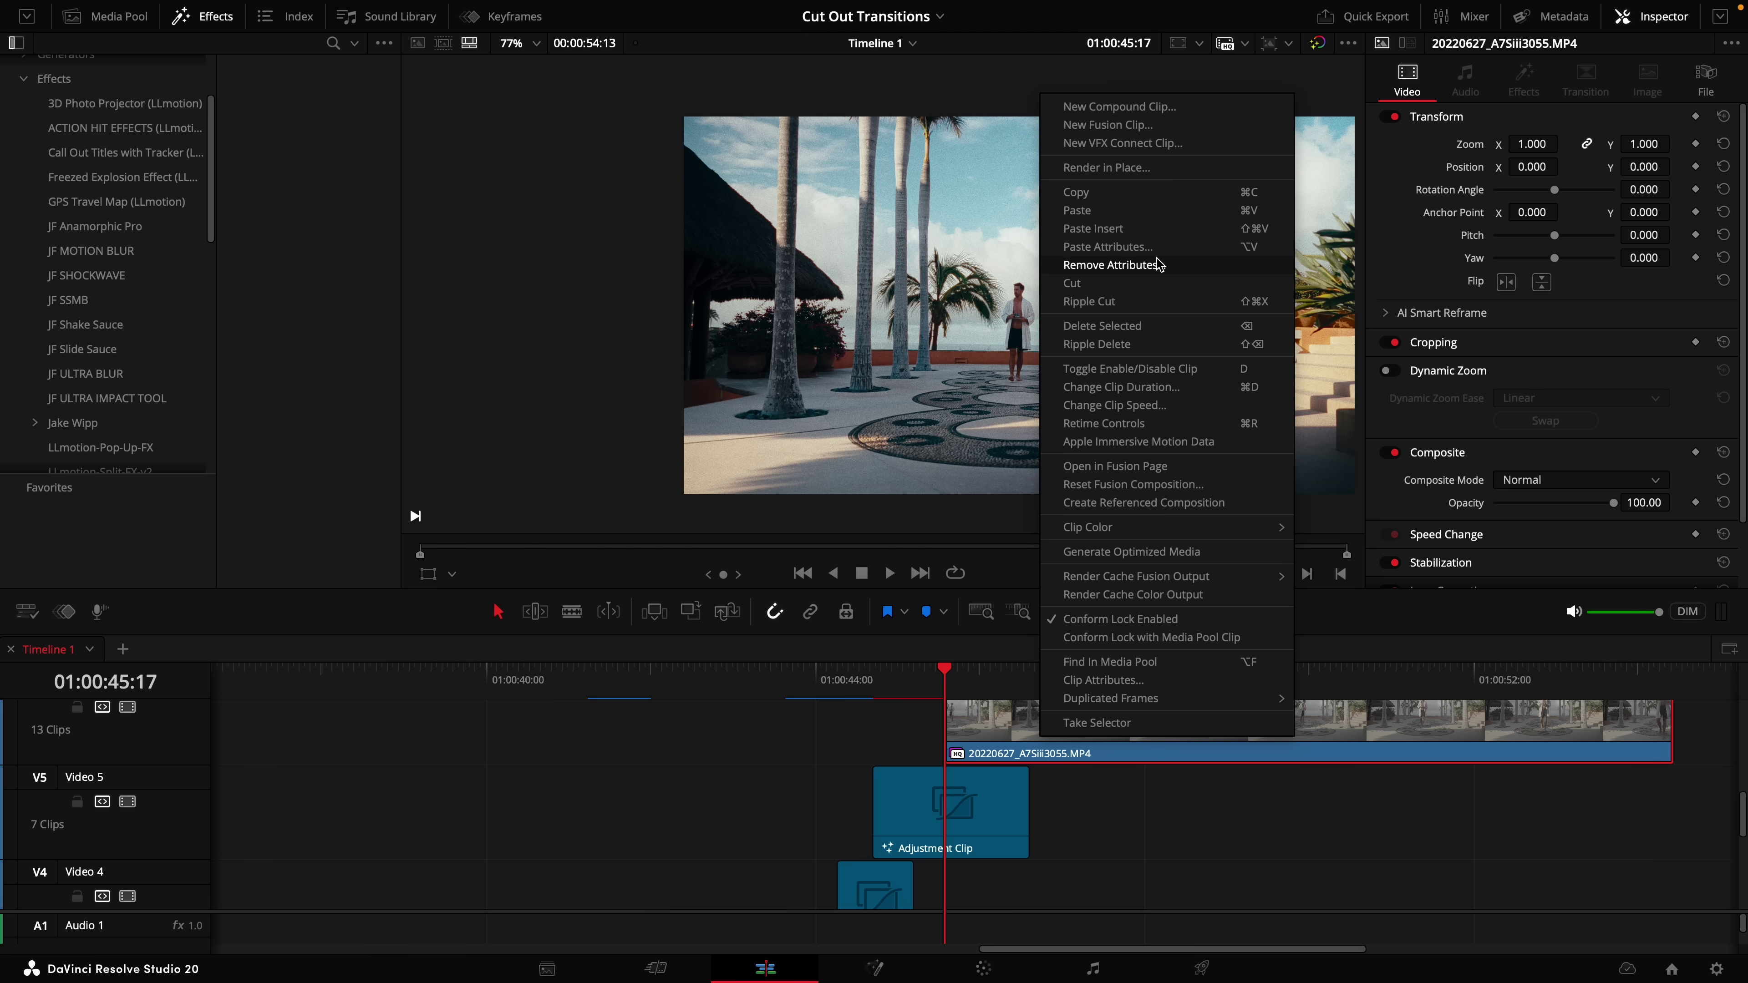
left_click(1168, 126)
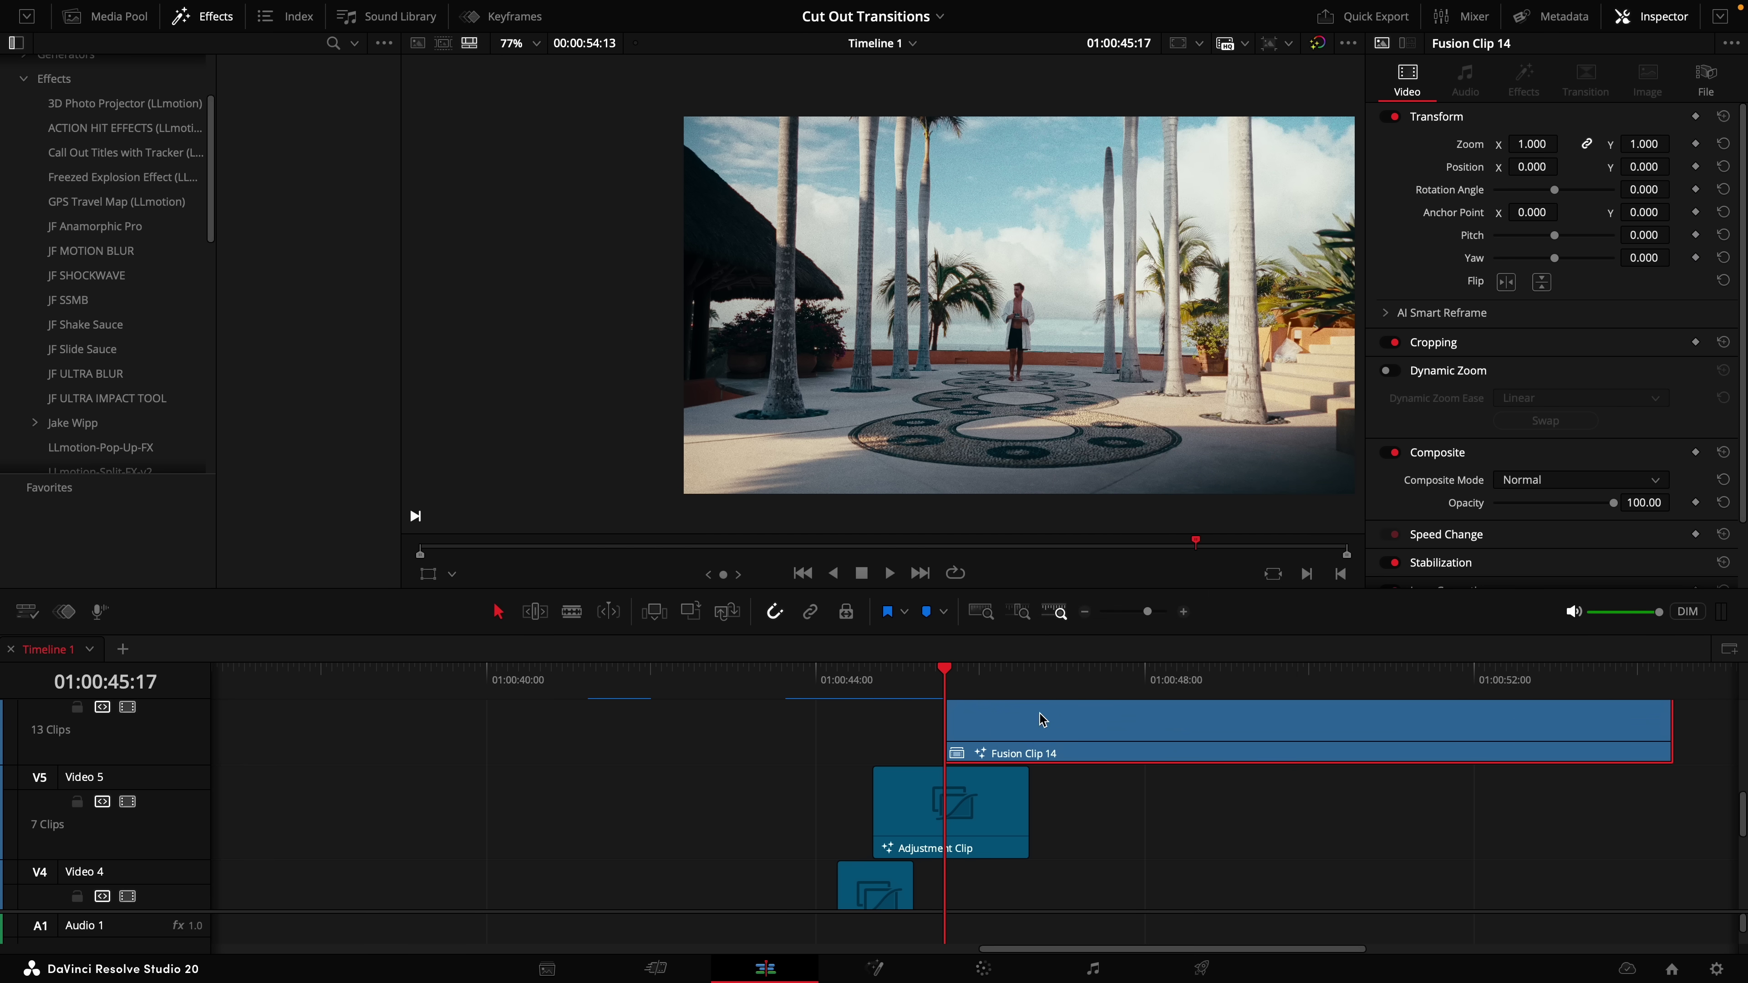
Split the courtyard Fusion clip where the upper adjustment clip ends.
key("b")
scroll(1046, 824, "down", 3)
scroll(1052, 823, "up", 3)
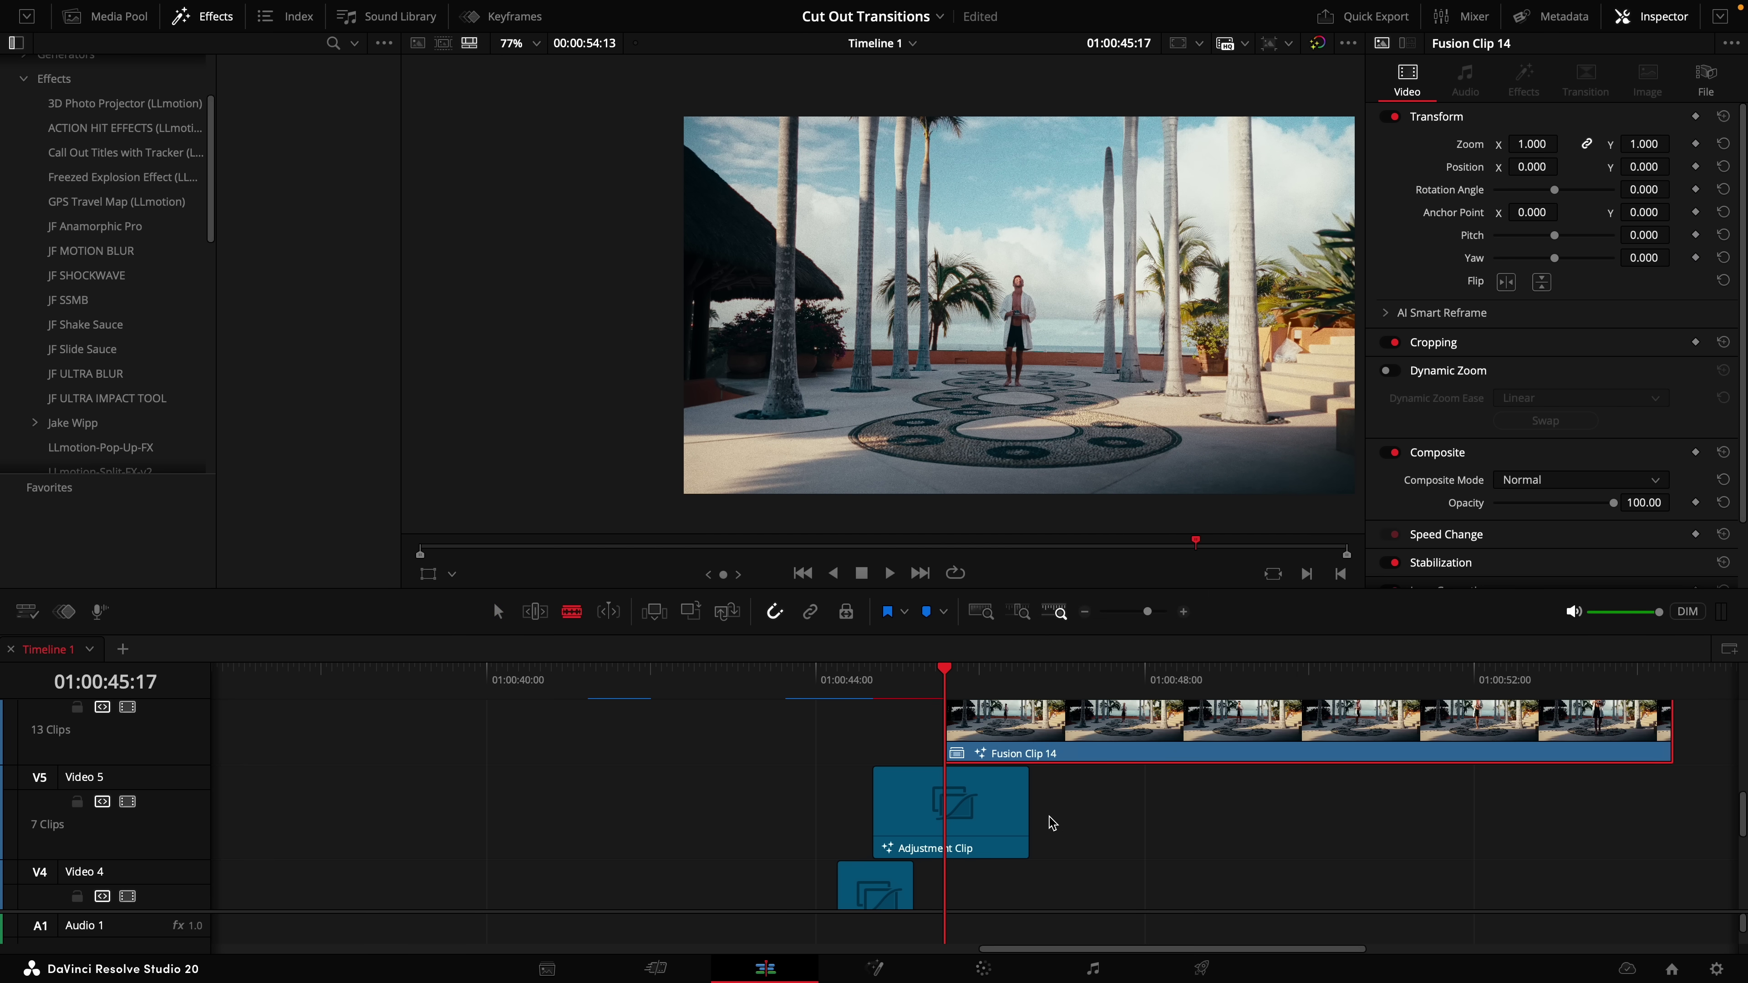
left_click(1030, 749)
key("a")
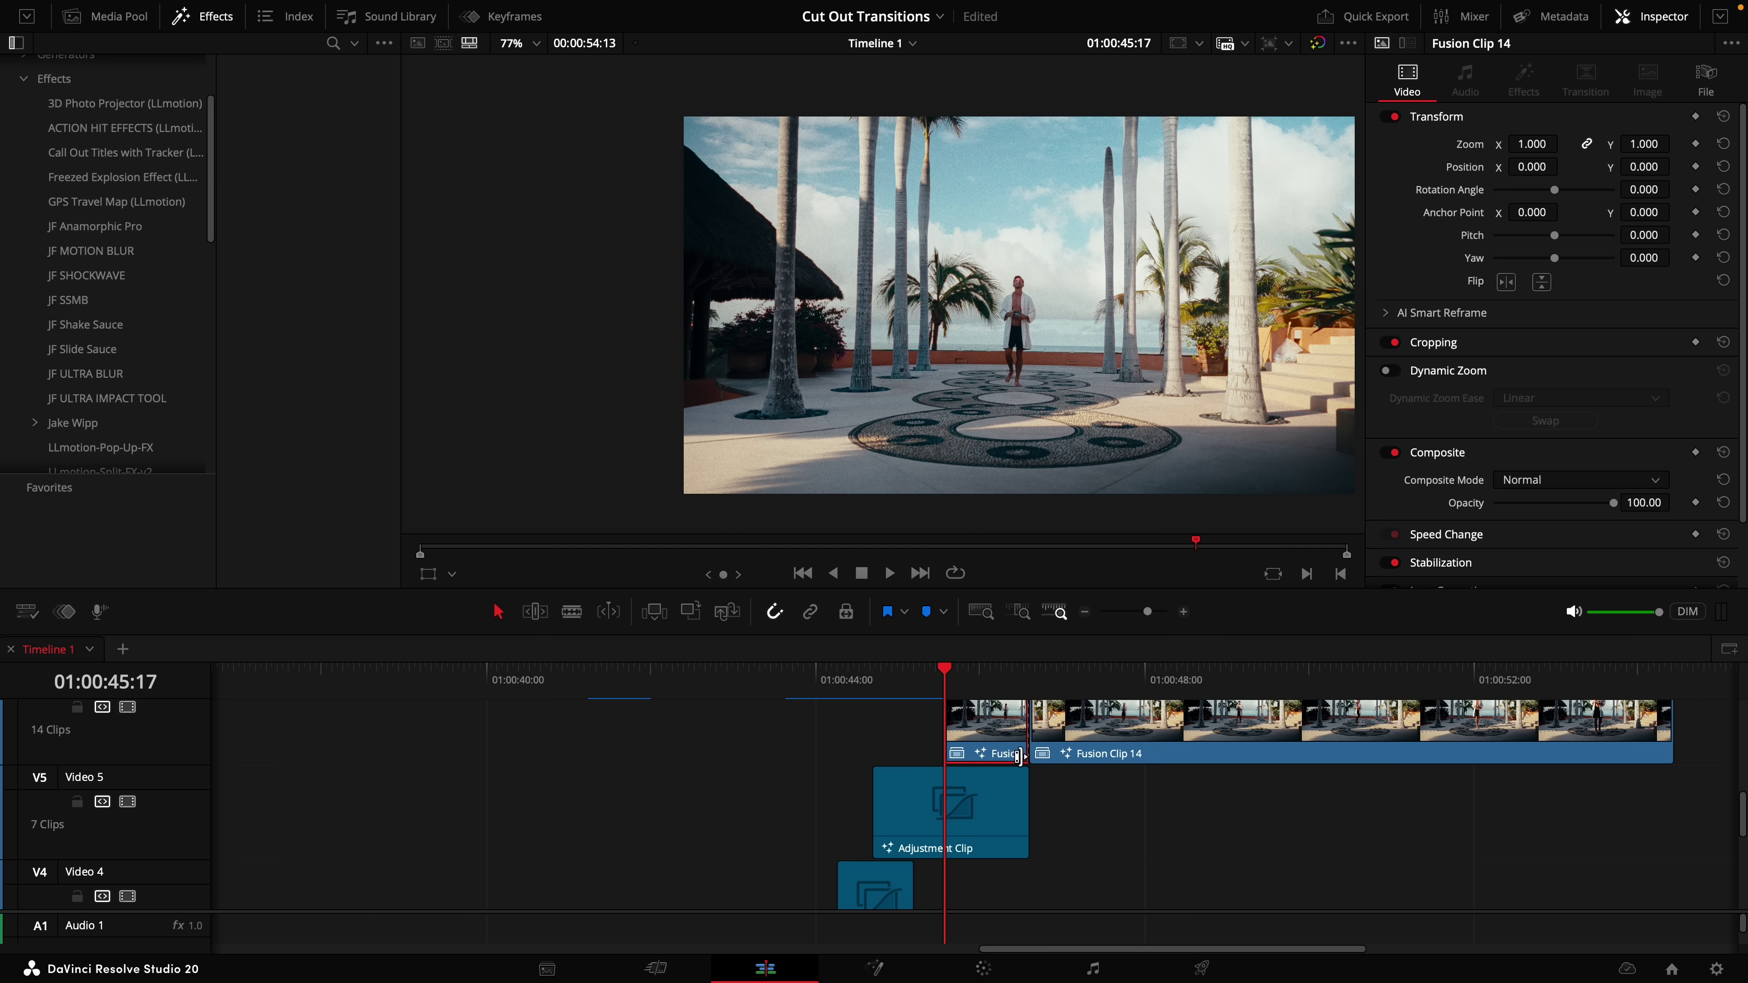
Mask the first courtyard piece in Fusion with a rectangle of height 0.258, centered at about X 0.292, Y 0.769.
key("space")
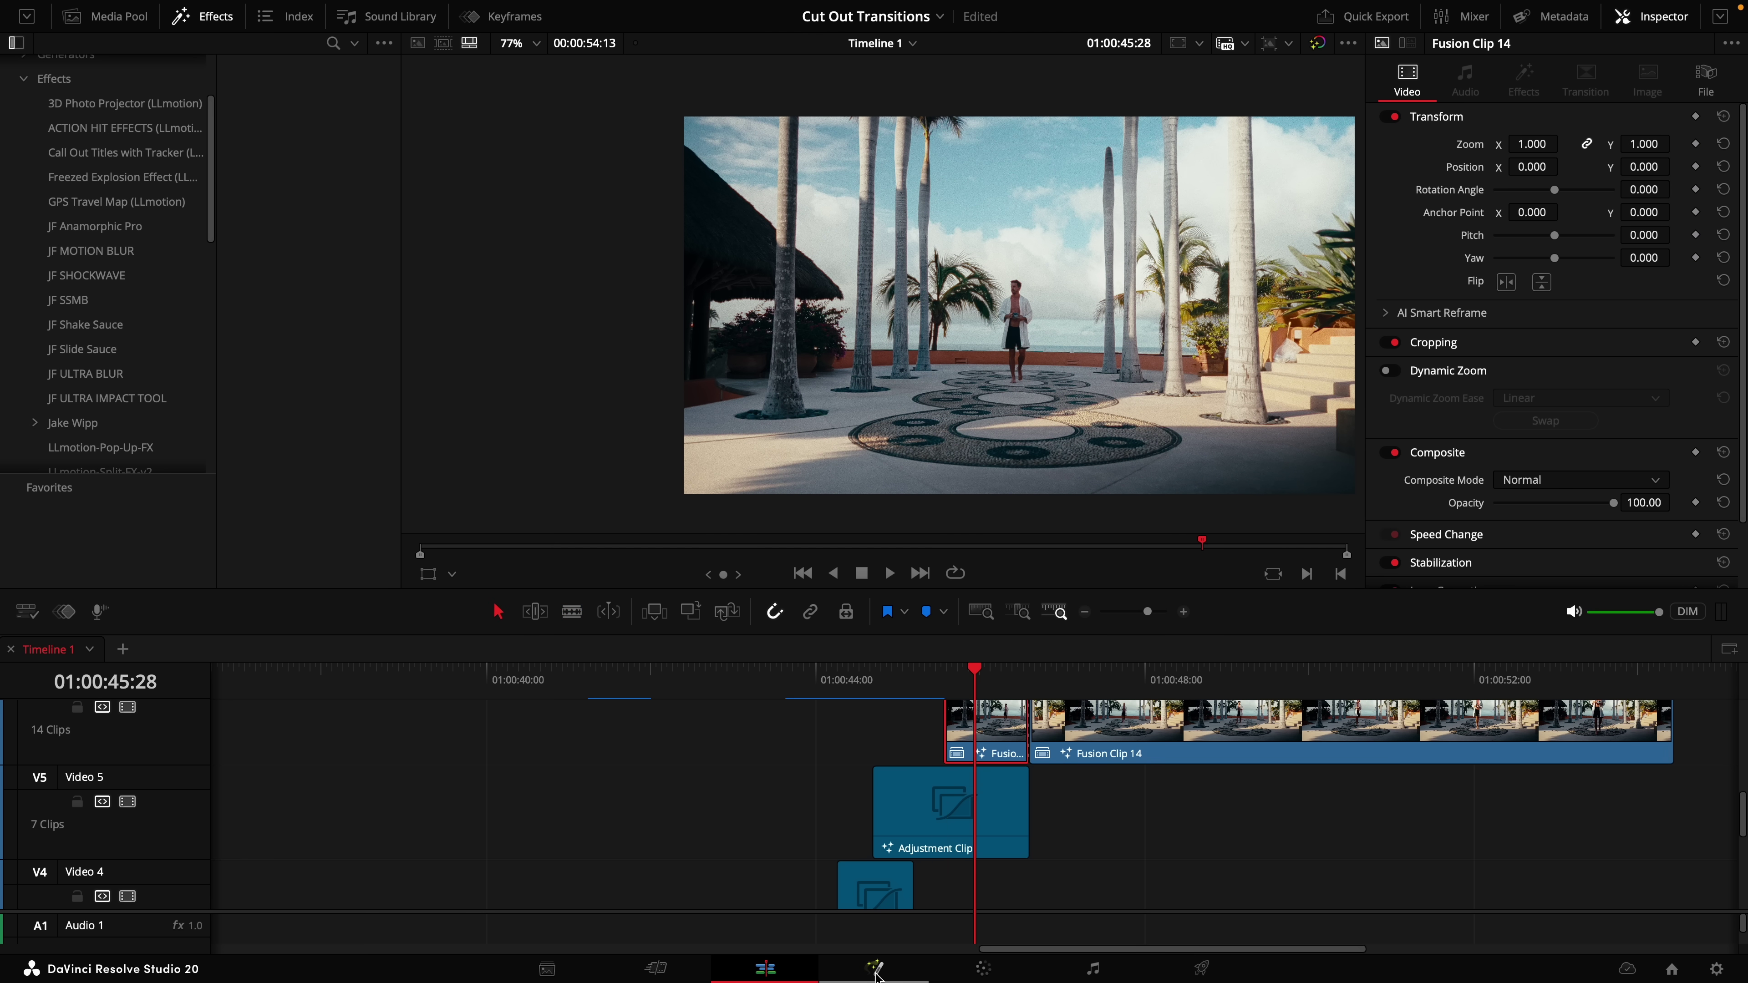
key("shift+5")
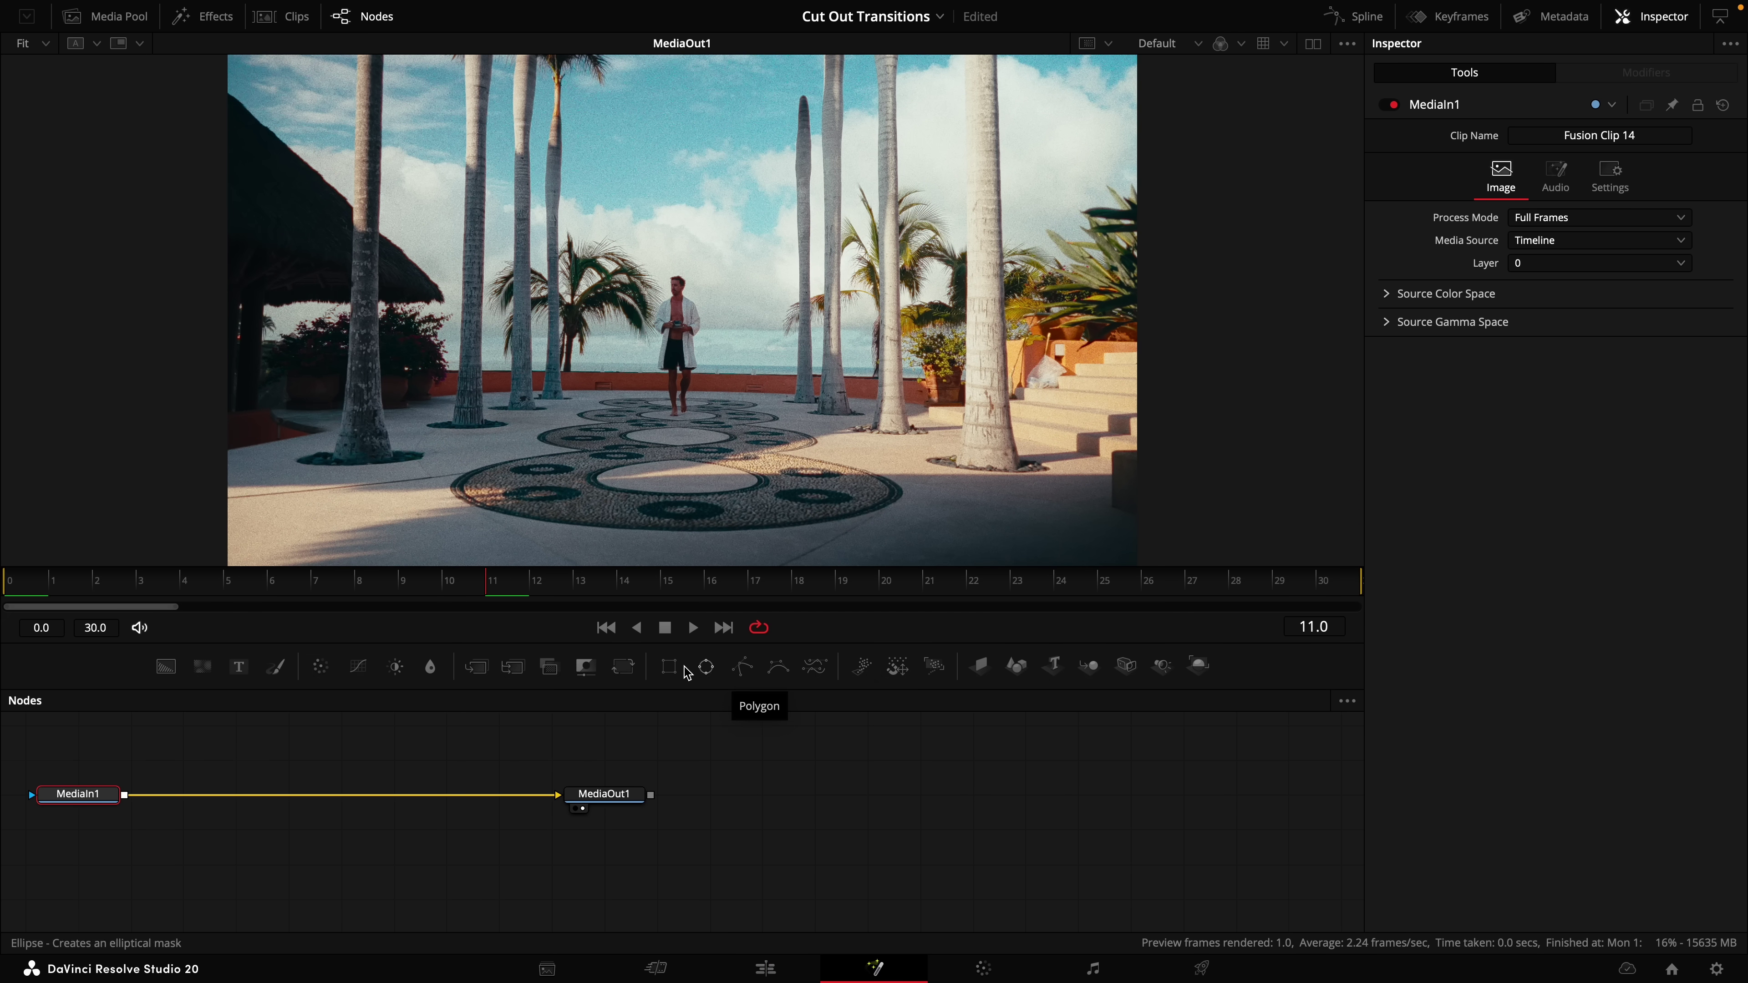
left_click(669, 667)
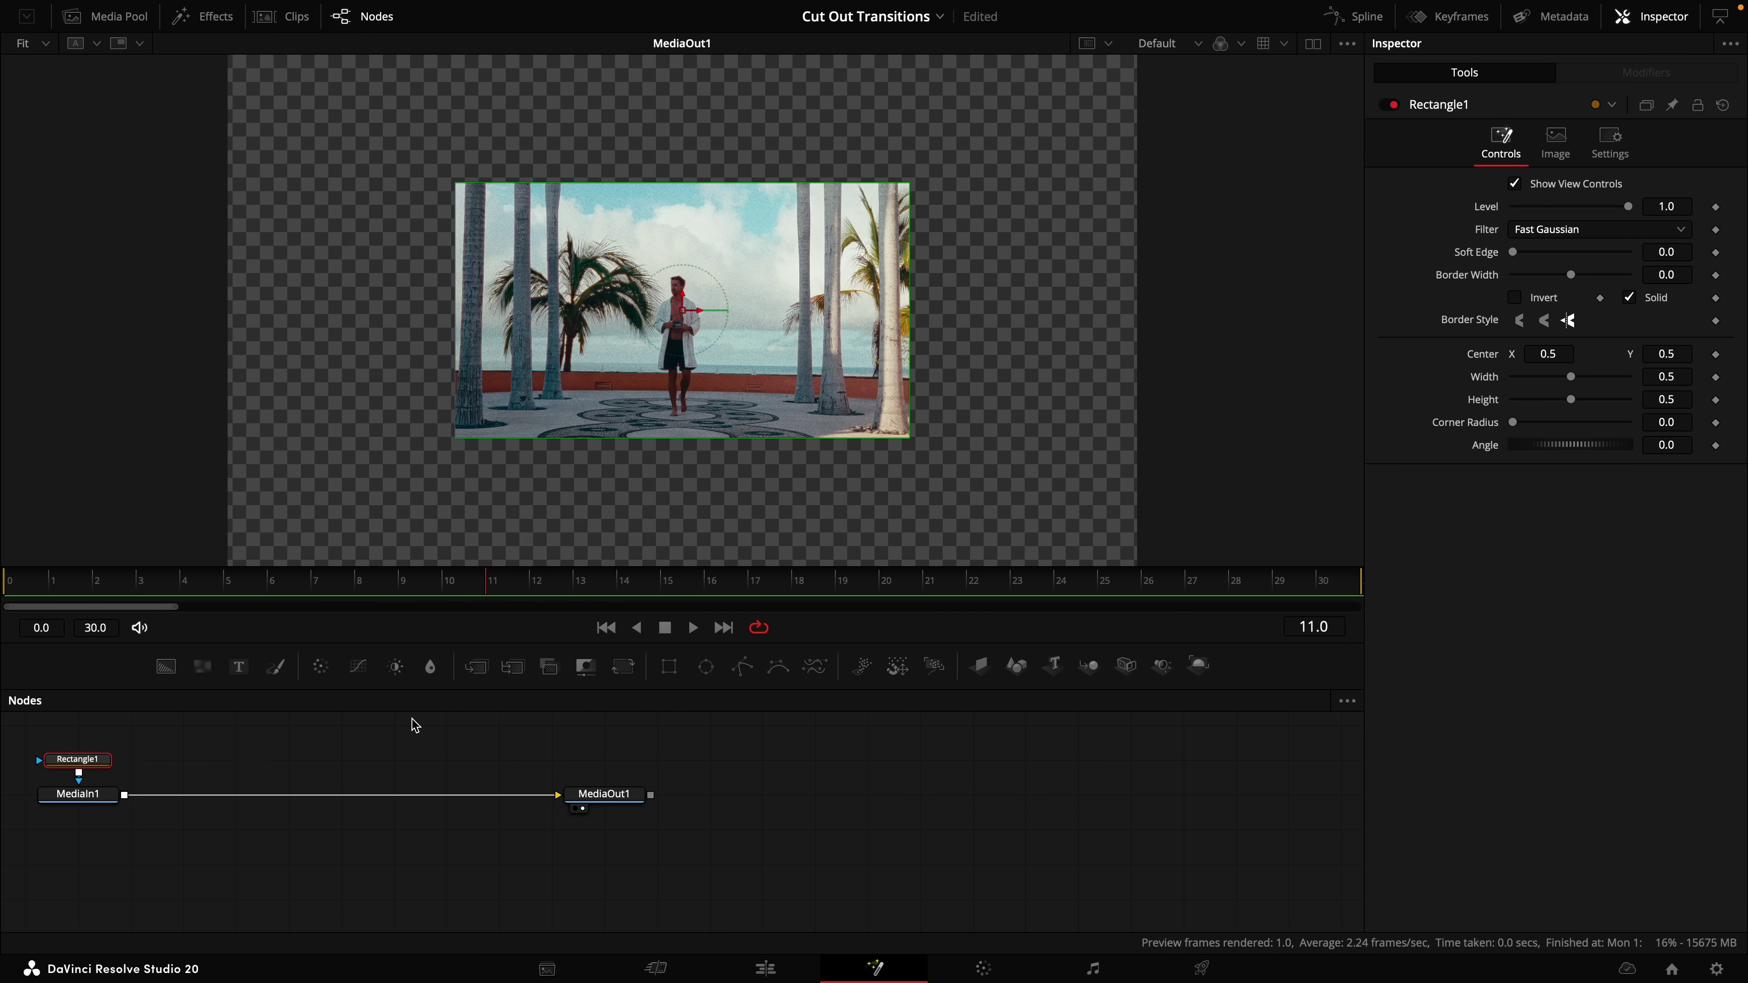
left_click_drag(788, 439, 791, 377)
scroll(796, 425, "down", 2)
scroll(792, 427, "up", 2)
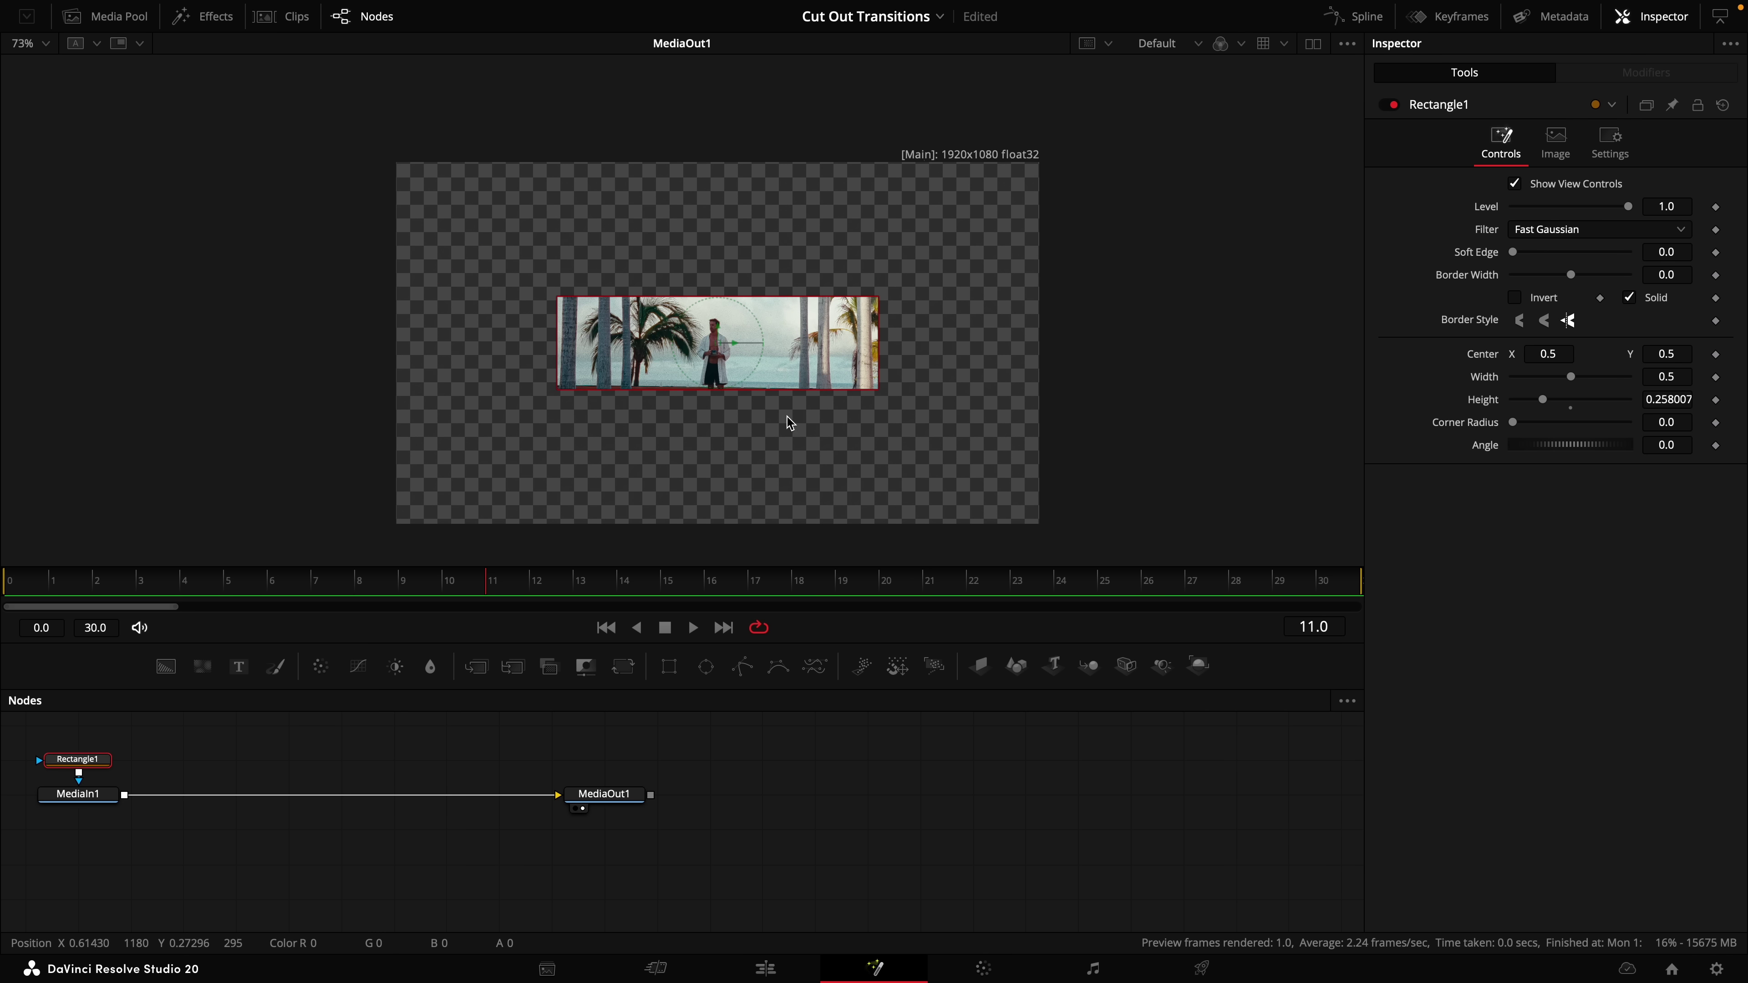
left_click_drag(718, 344, 585, 246)
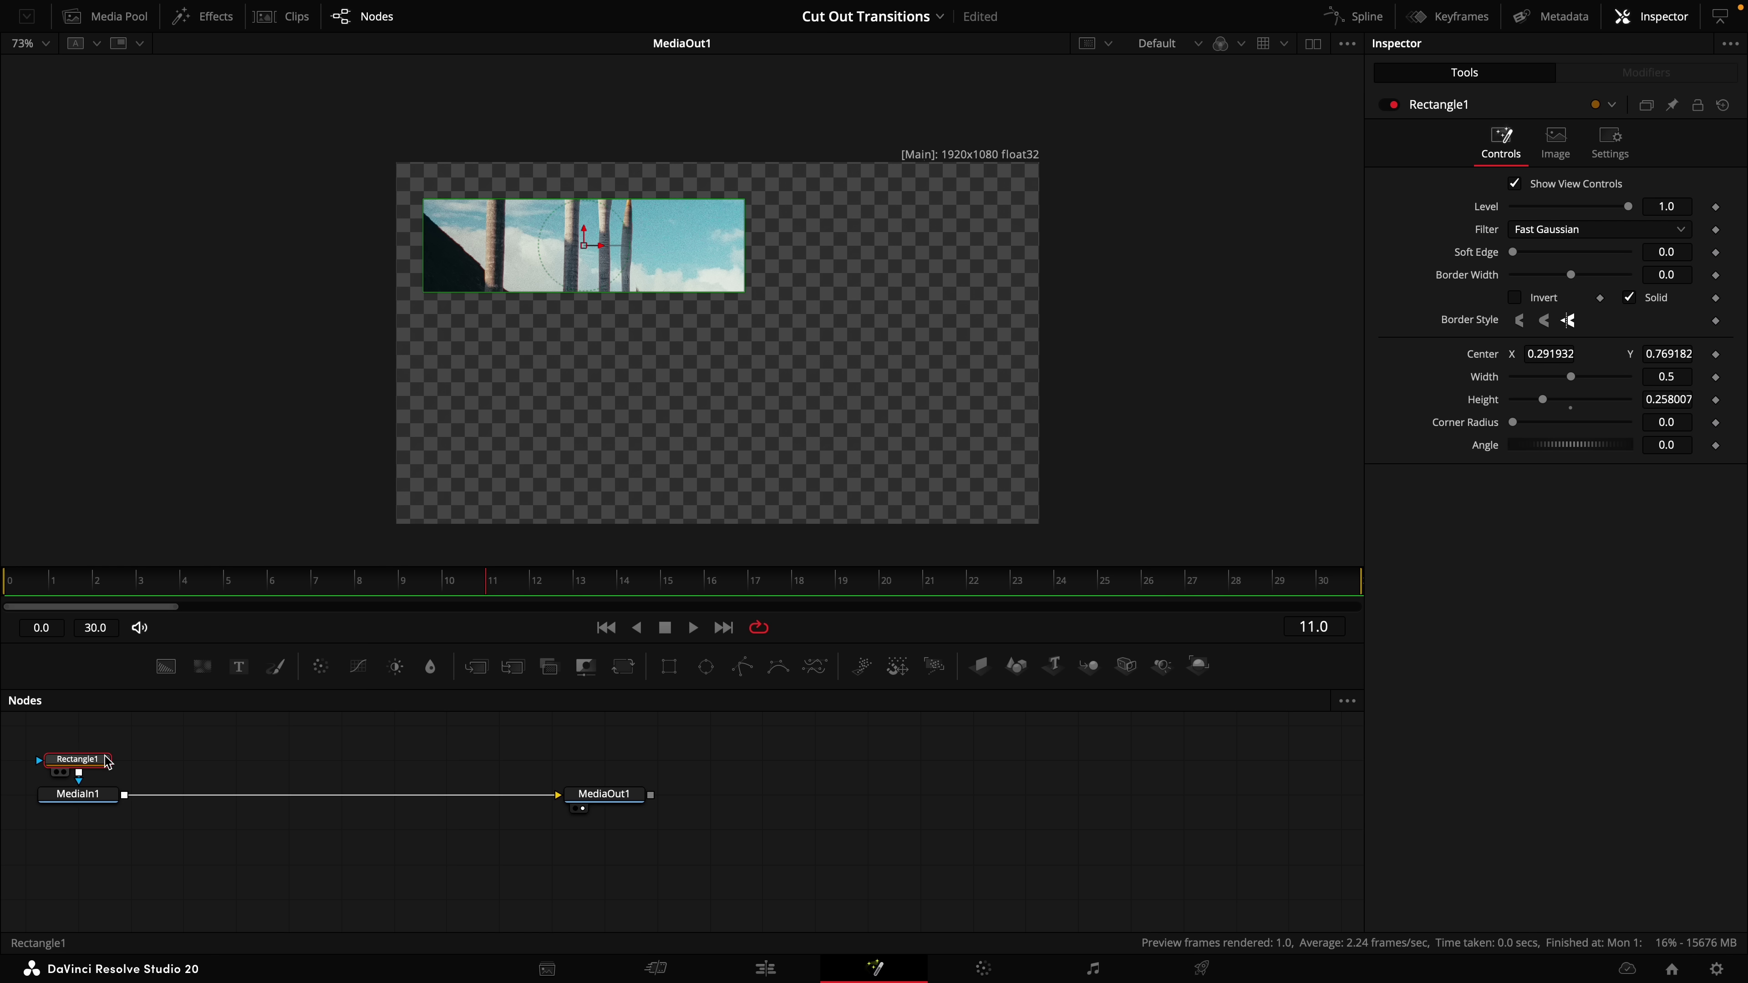
Duplicate the rectangle mask twice, centering the copies at about X 0.653, Y 0.470 and X 0.378, Y 0.170.
key("ctrl+c")
key("ctrl+v")
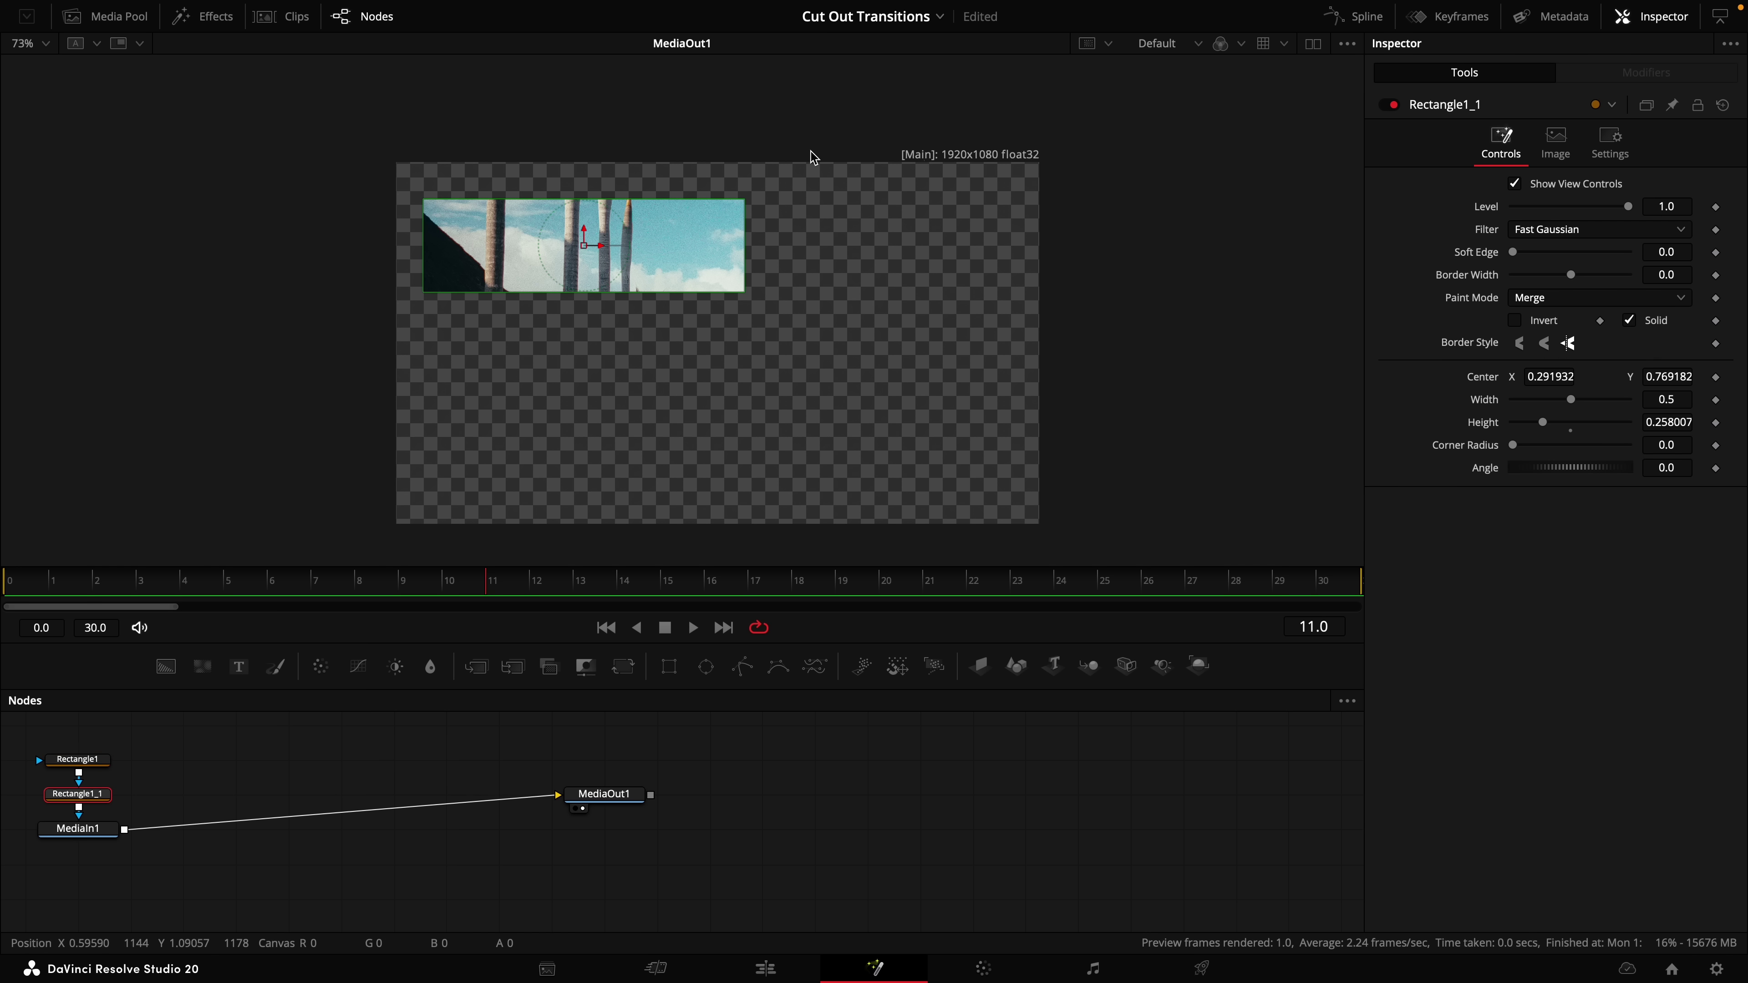
left_click_drag(1545, 373, 1604, 383)
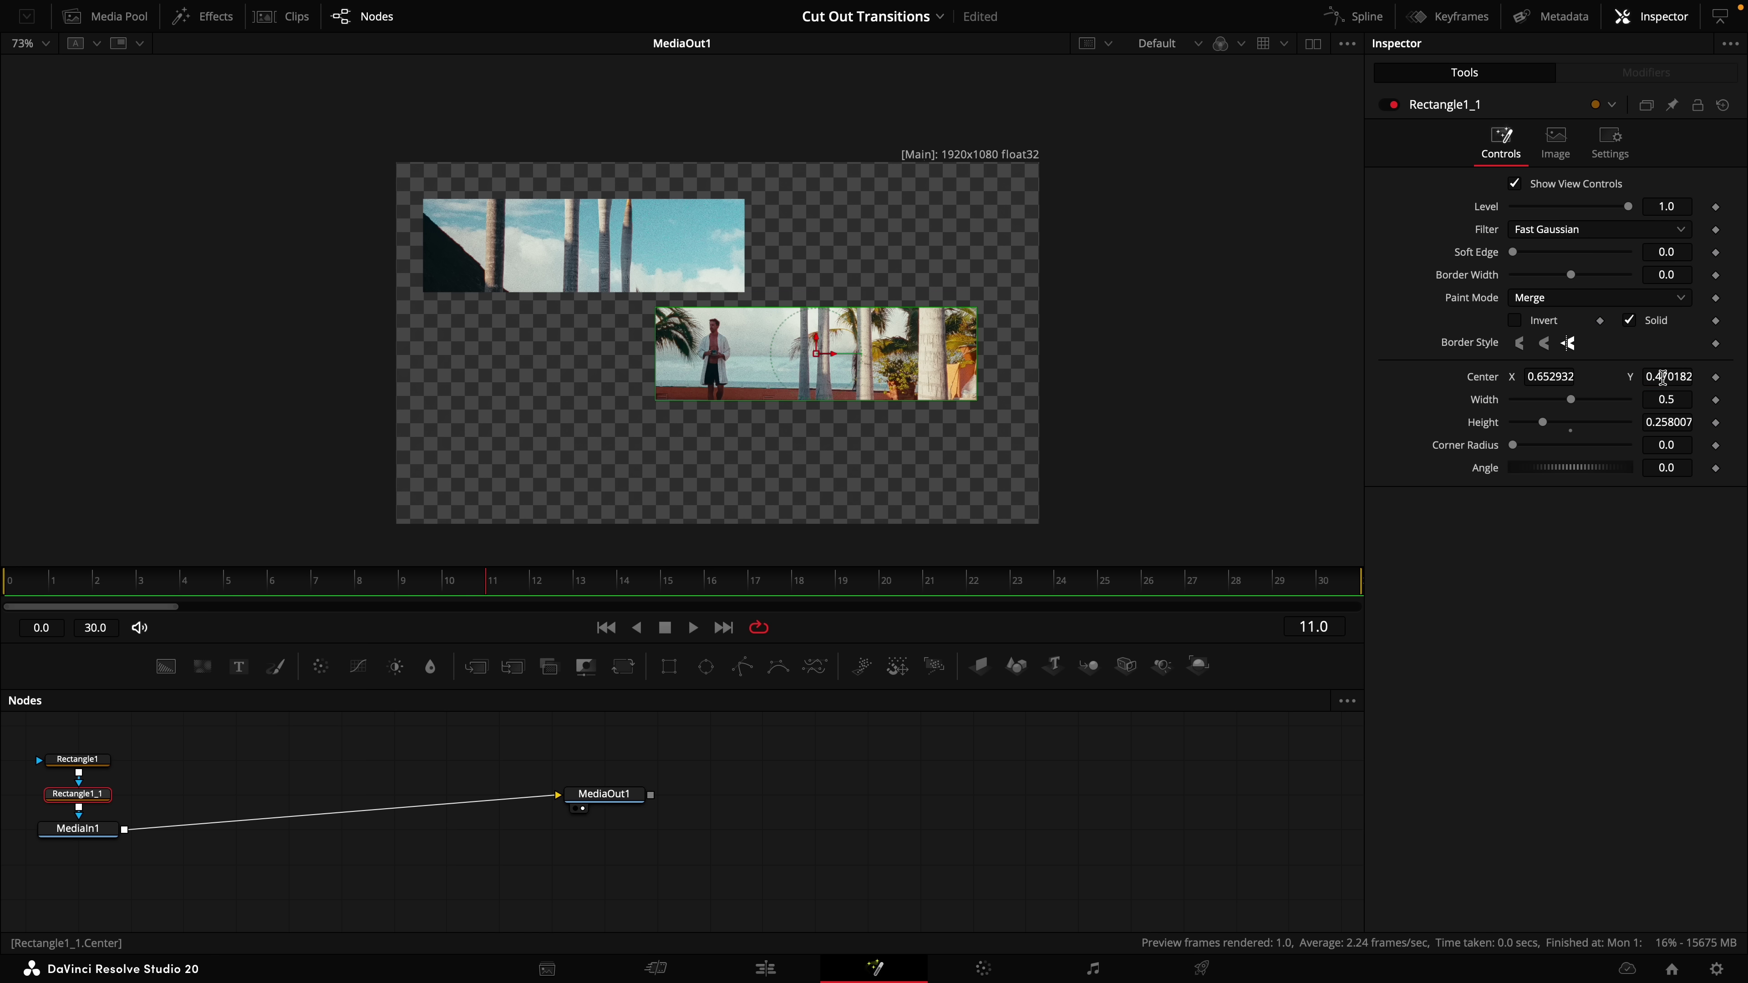
key("ctrl+c")
key("ctrl+v")
left_click_drag(1559, 376, 1411, 429)
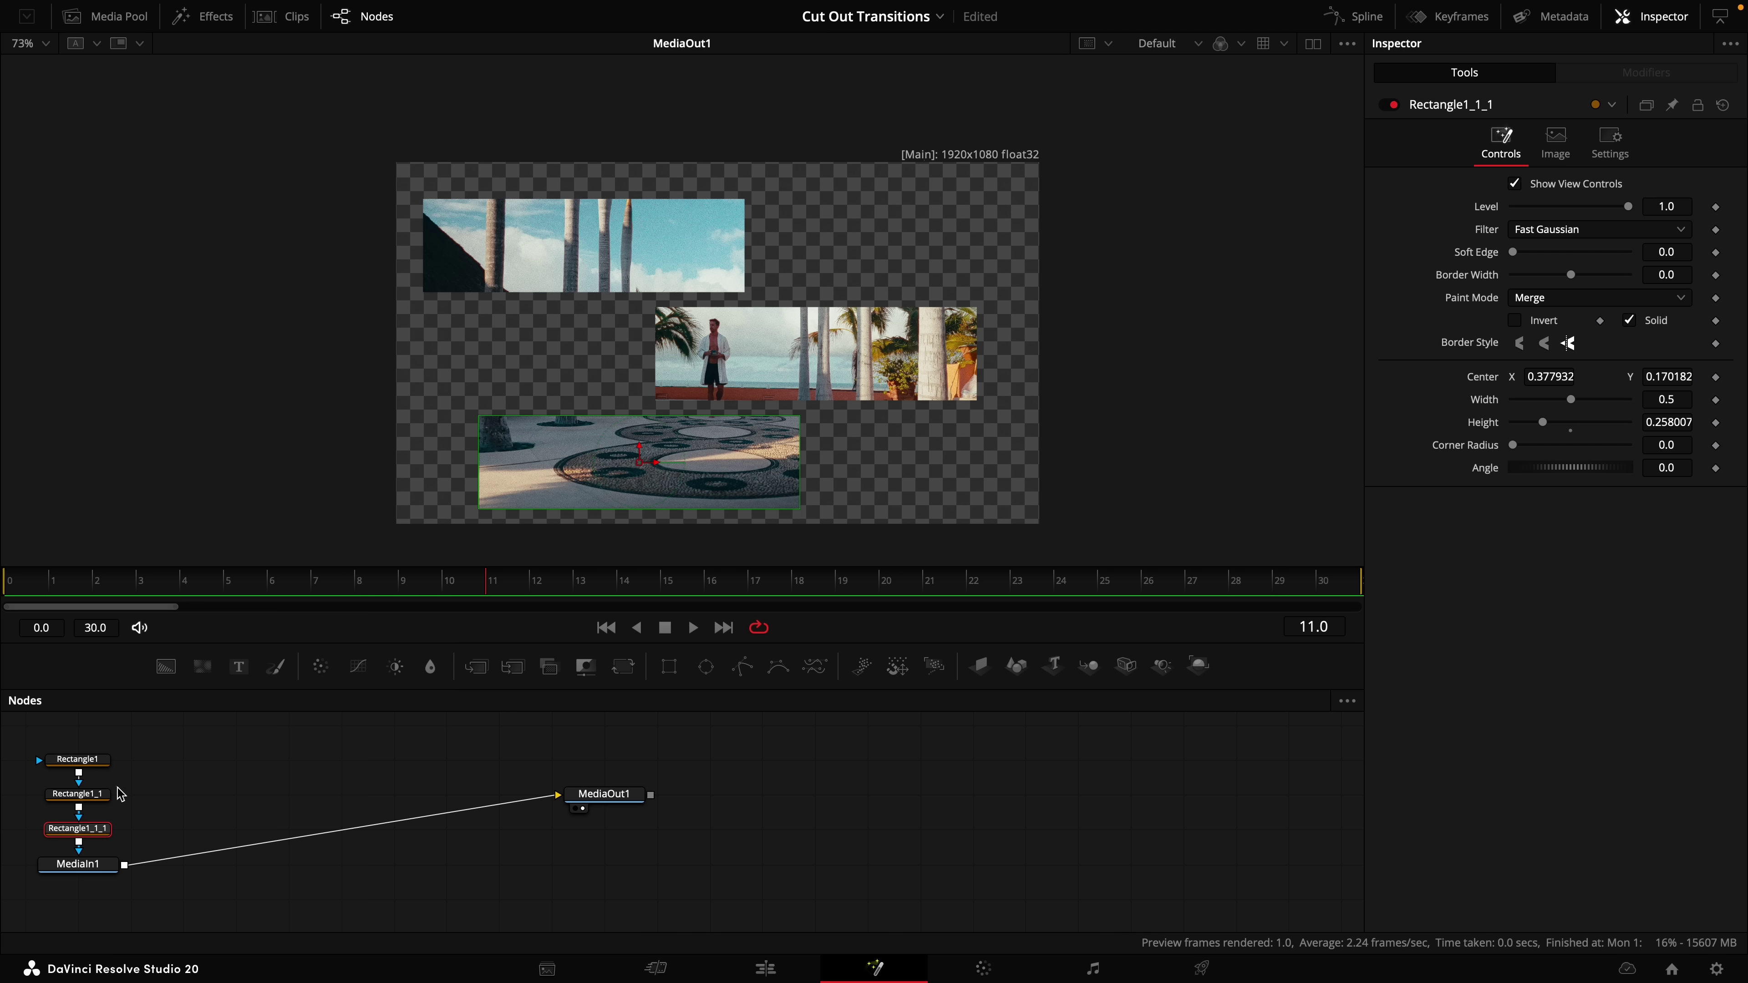
Return to the edit timeline and split the masked courtyard piece at 01:00:45:26 and about 01:00:46:08.
left_click(765, 969)
scroll(1091, 799, "up", 3)
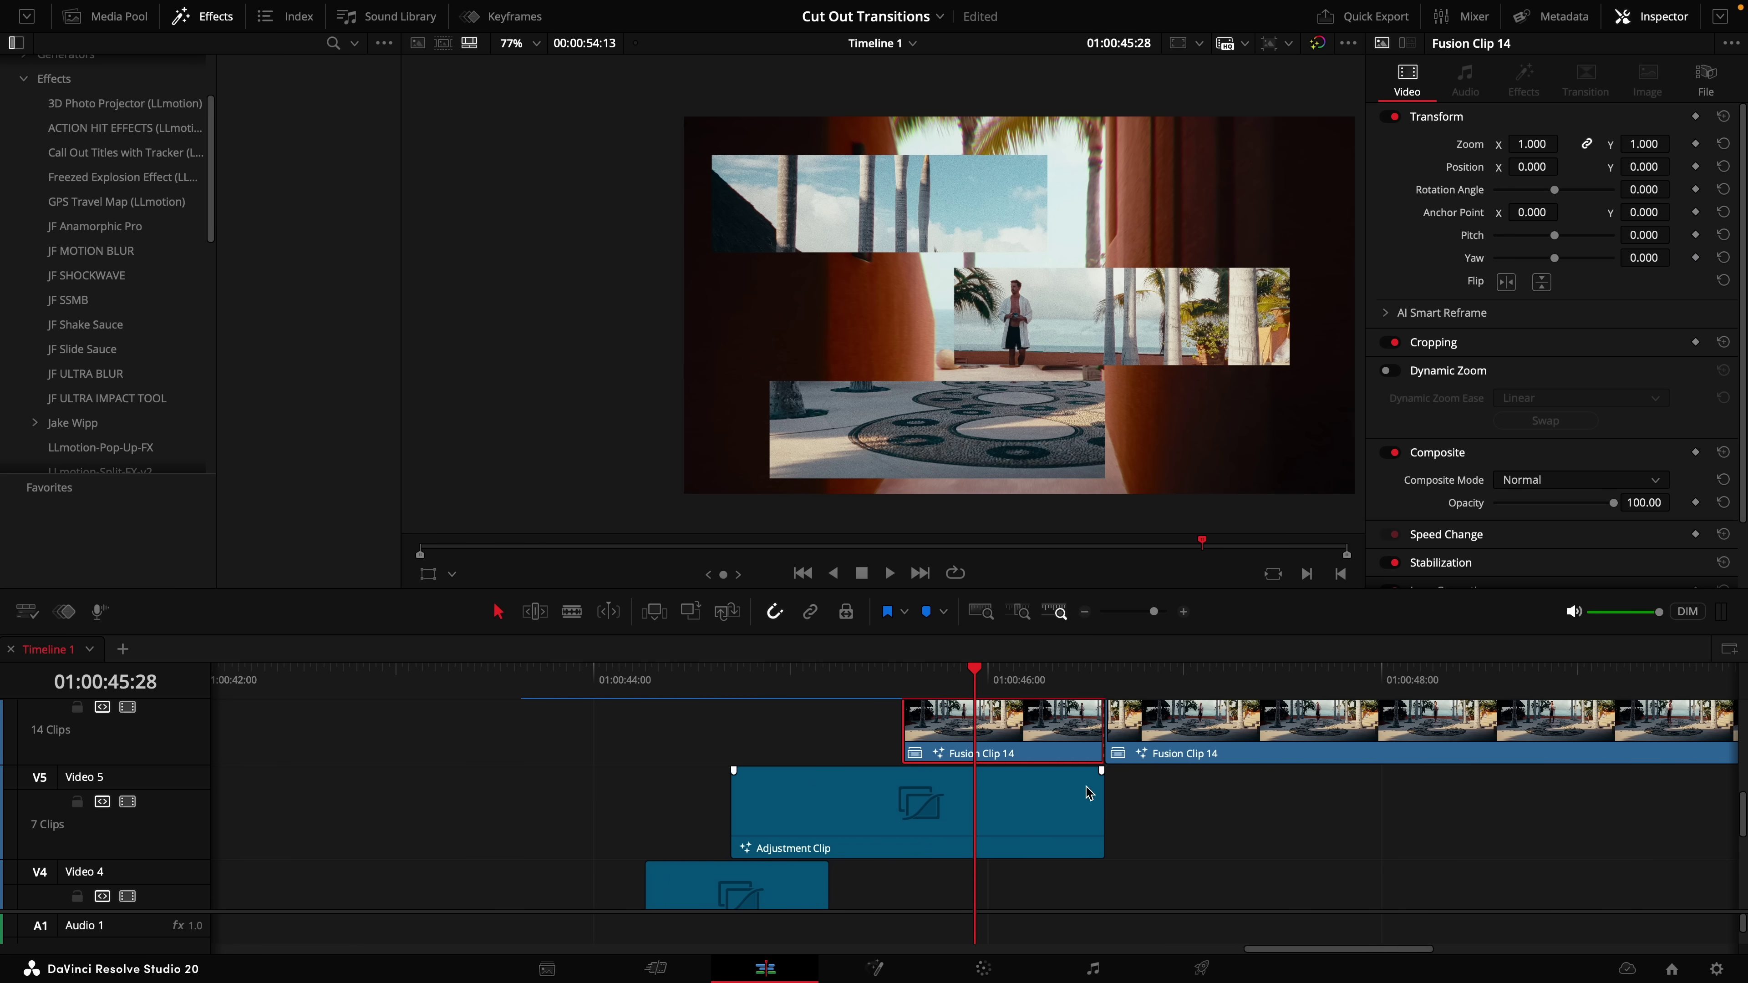
mouse_move(933, 685)
left_mouse_down()
mouse_move(901, 683)
mouse_move(950, 685)
left_mouse_up()
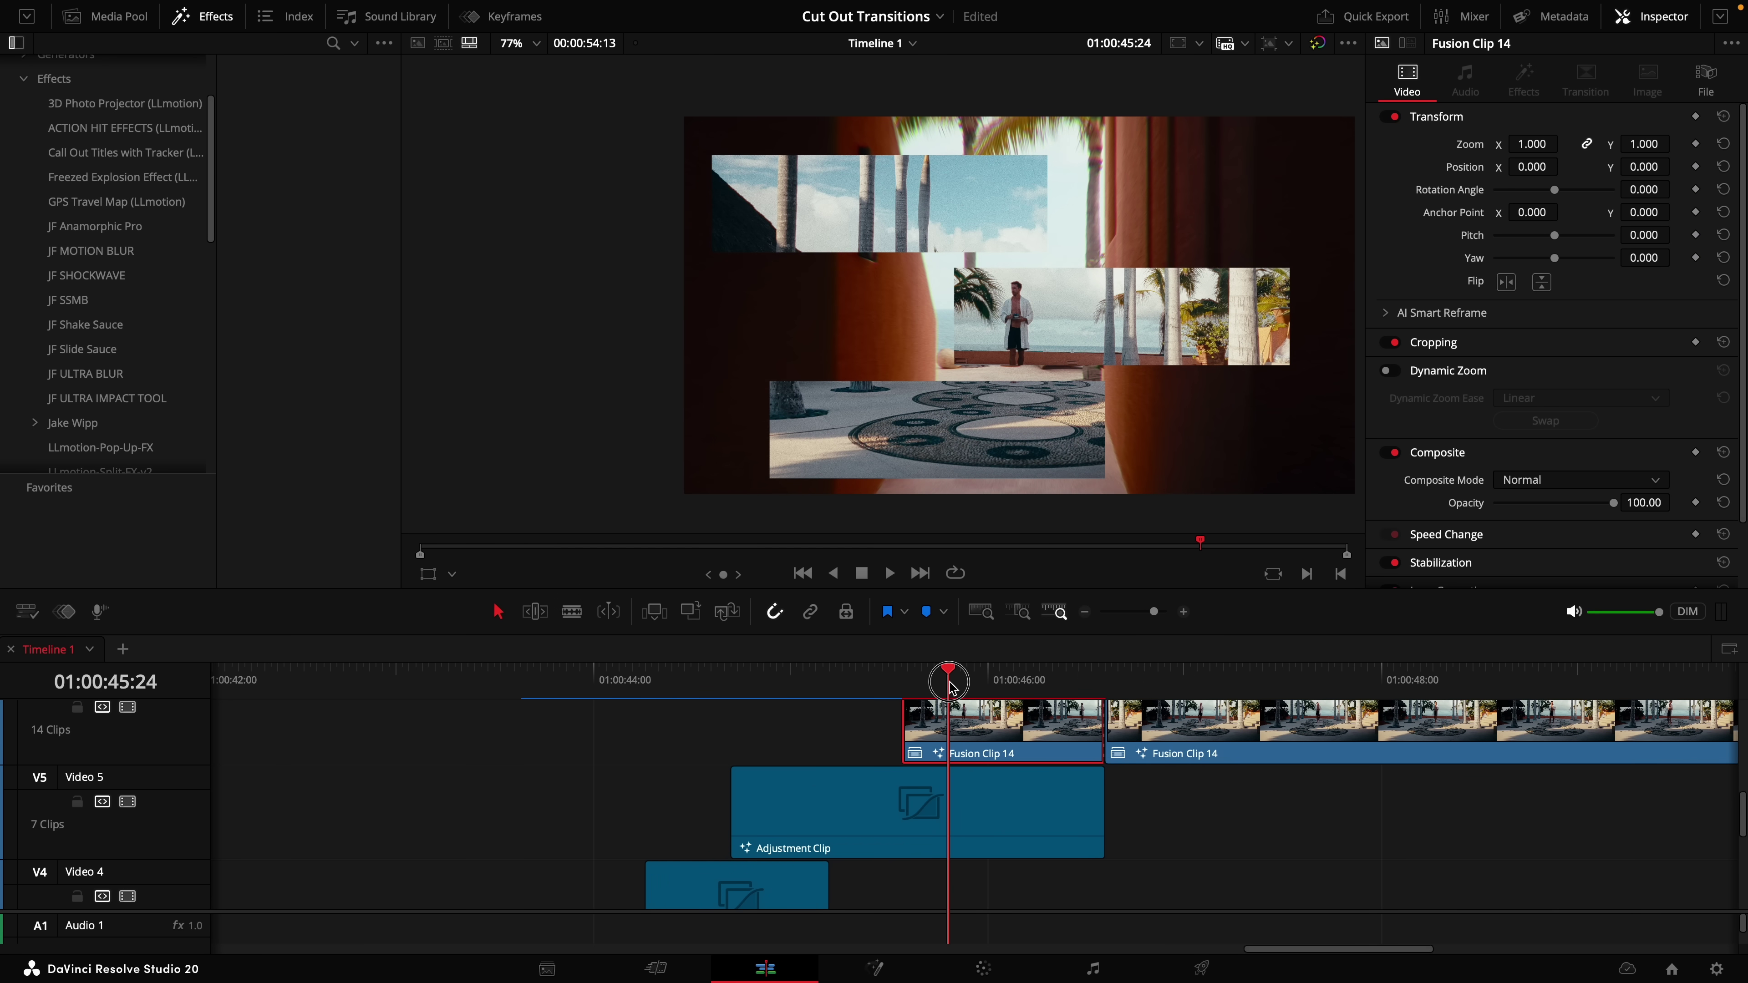
left_click(963, 693)
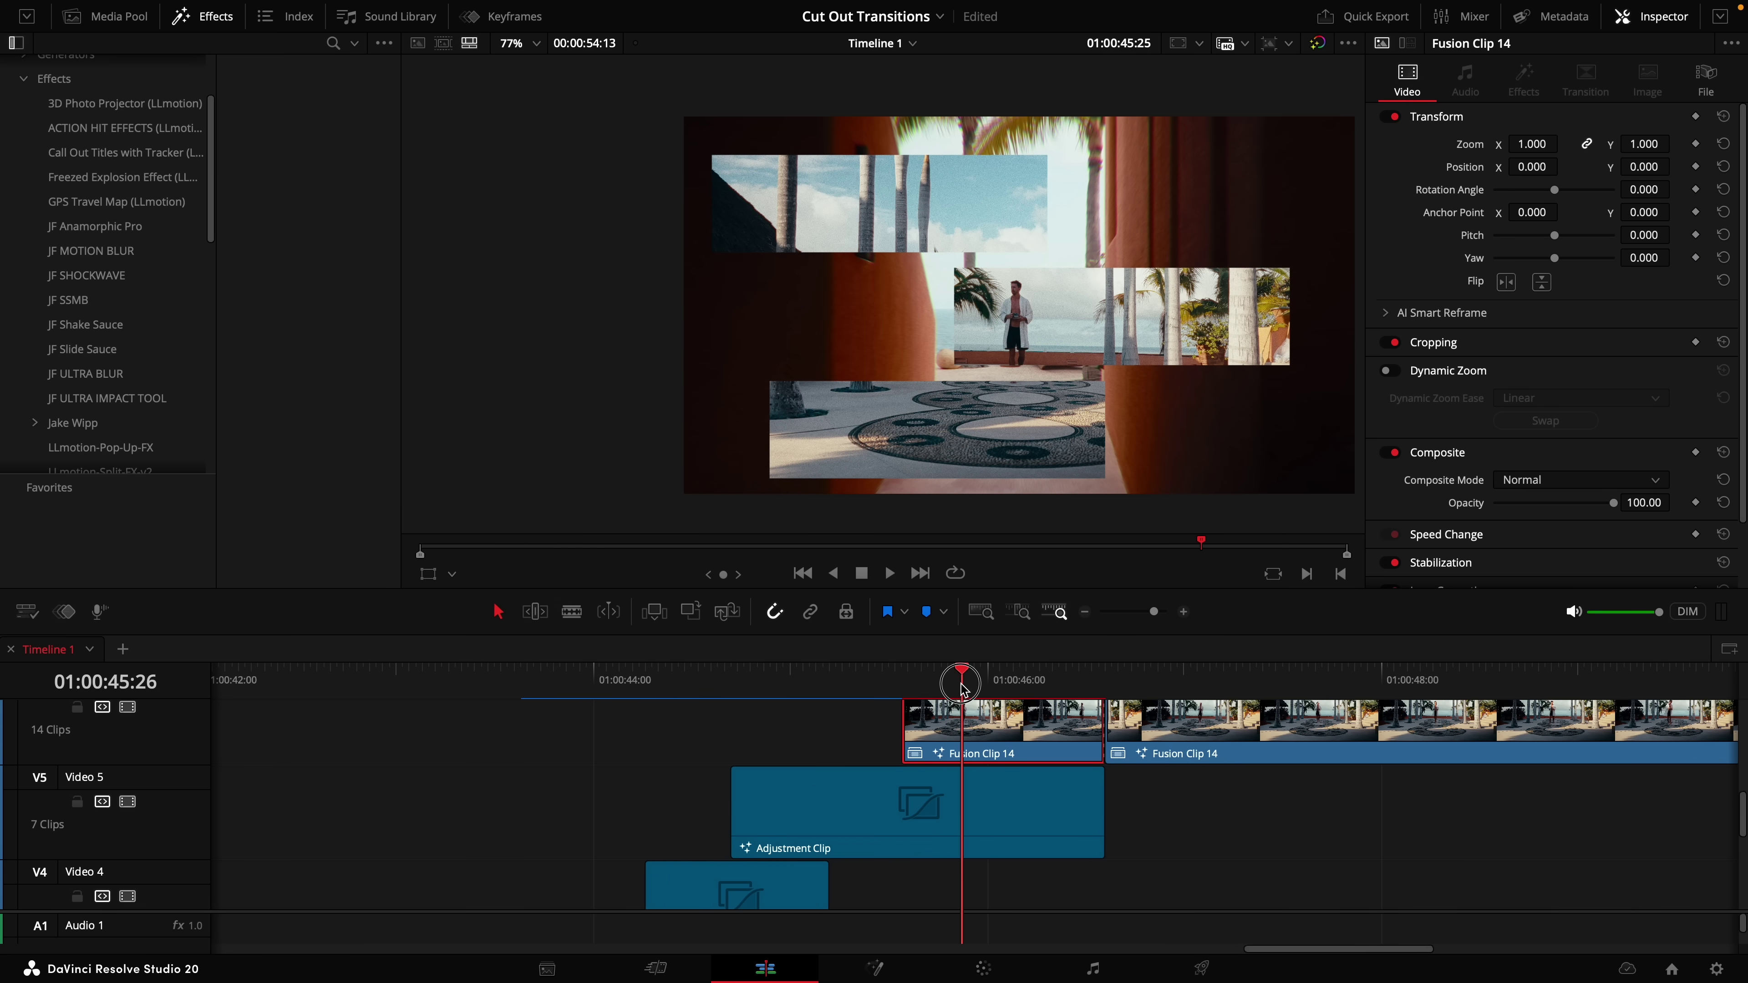
key("b")
left_click(963, 729)
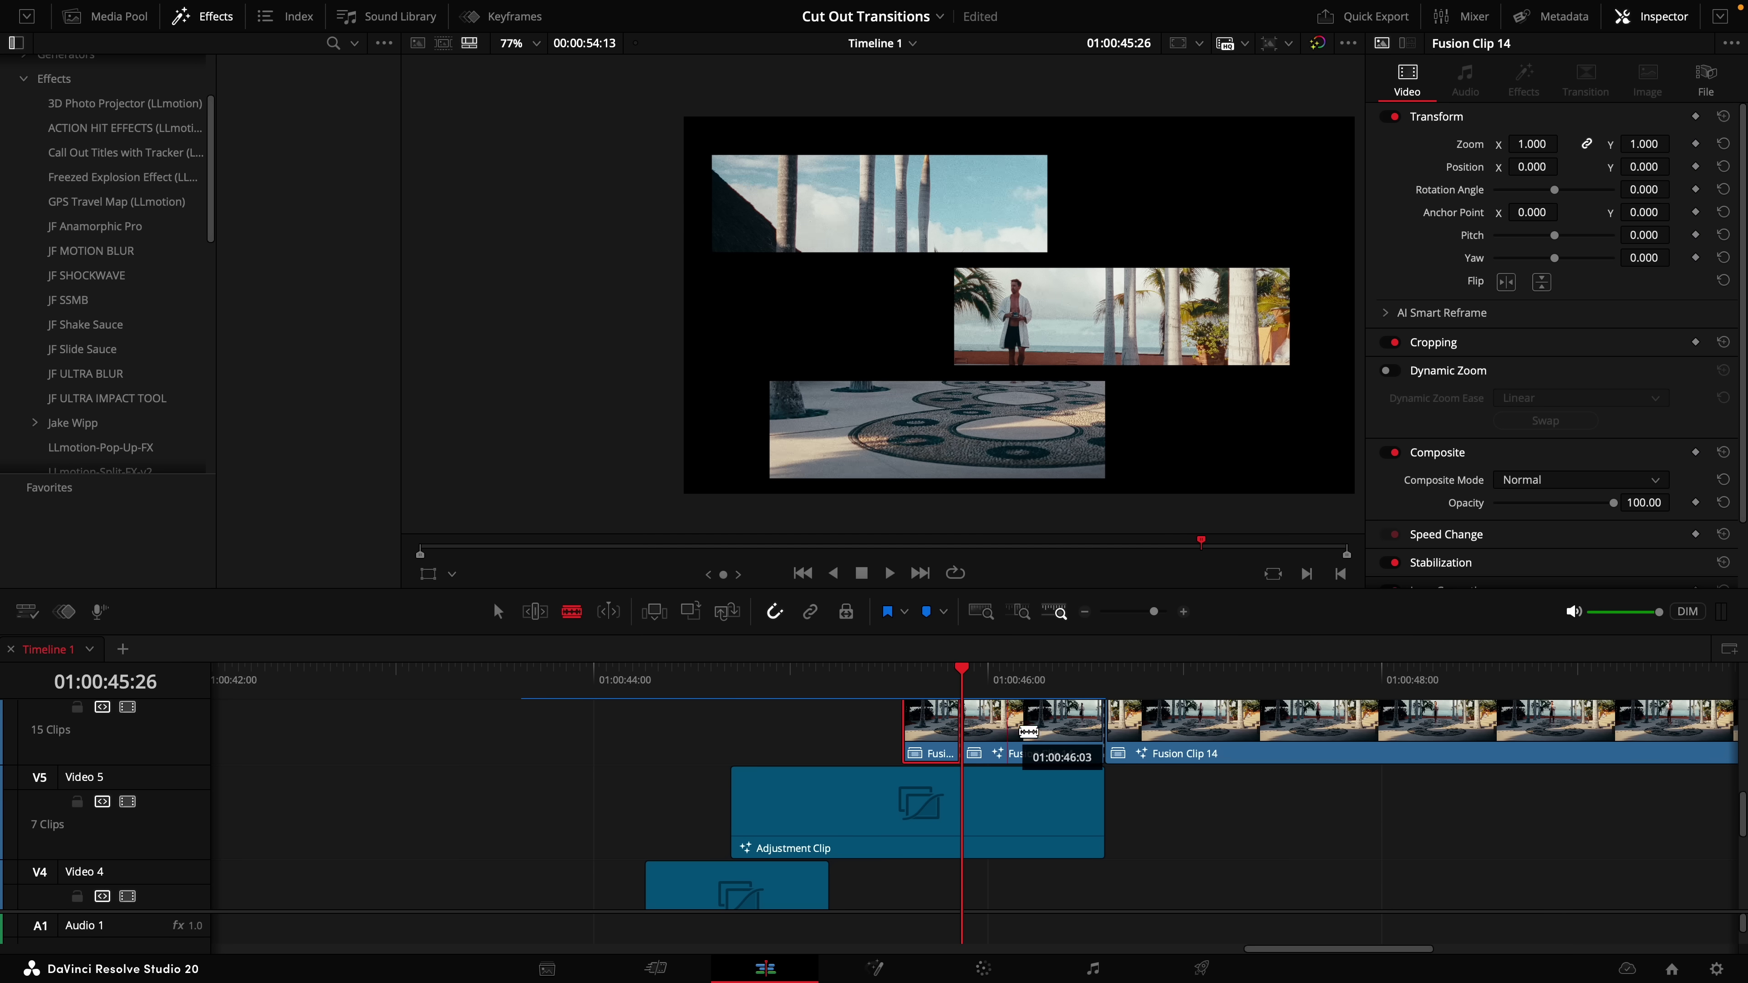
left_click(1041, 731)
key("a")
Open the first masked piece in Fusion with the clip strip shown and delete its two copied rectangle masks, leaving only Rectangle1.
key("Left")
key("Left")
key("Left")
key("Left")
key("Left")
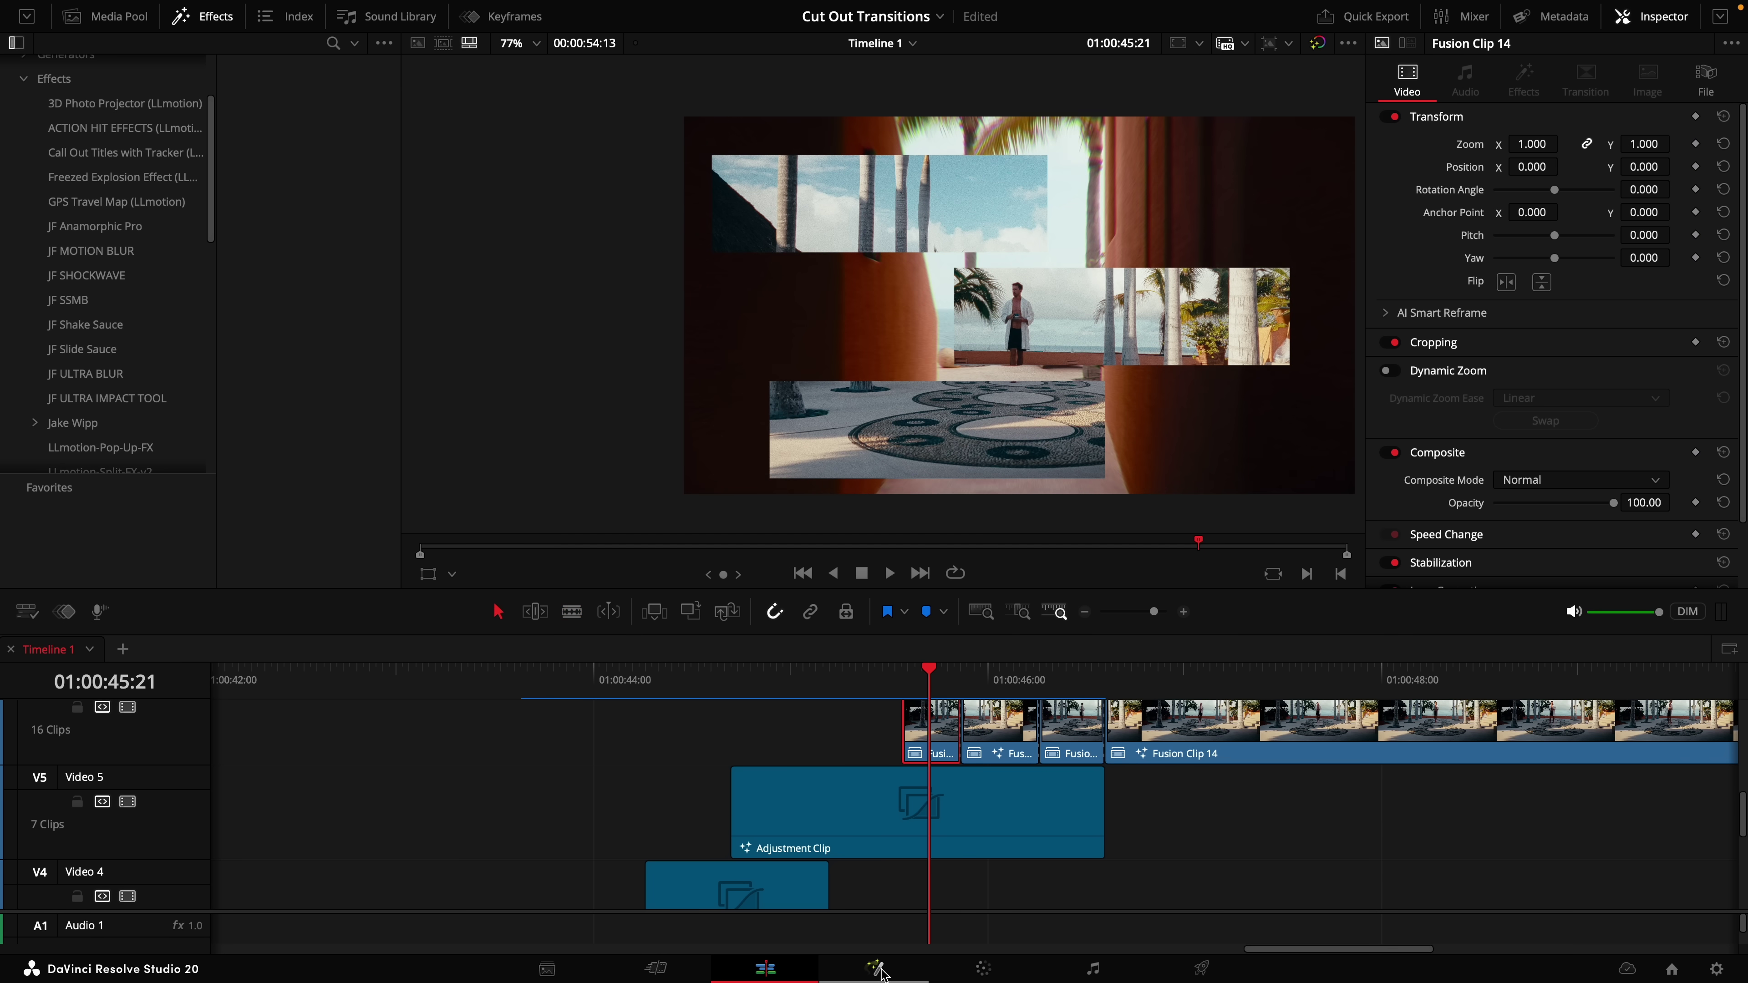
left_click(876, 968)
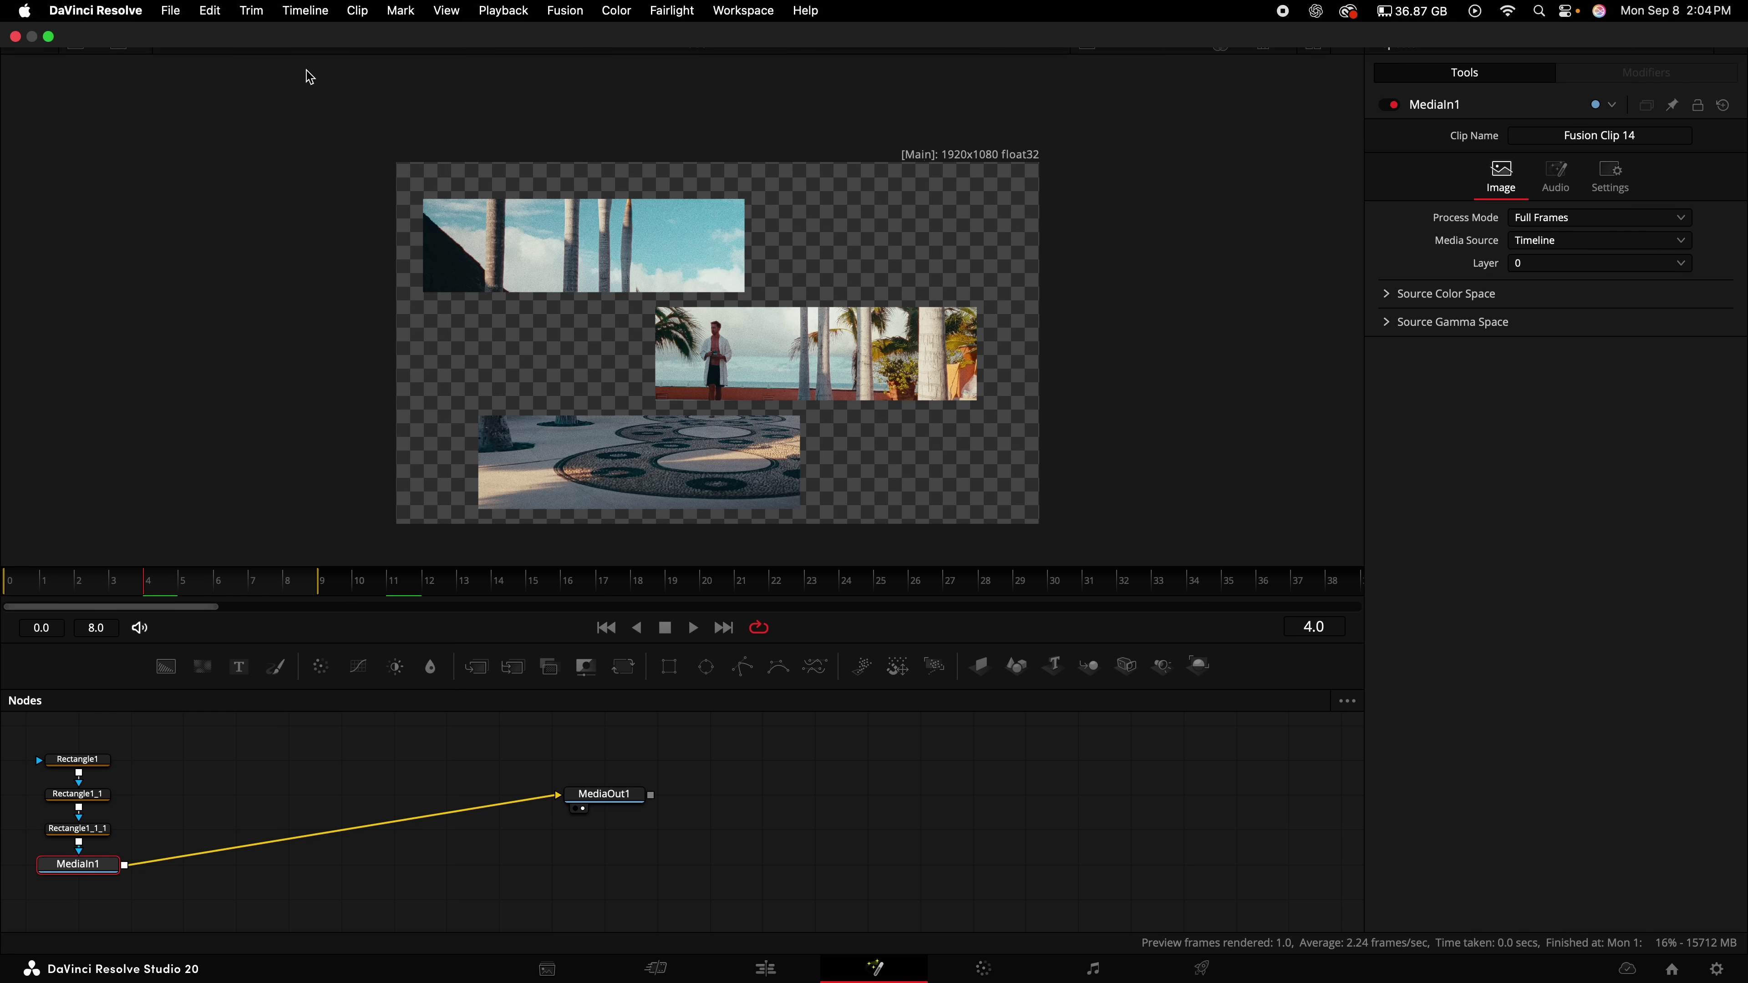
left_click(283, 16)
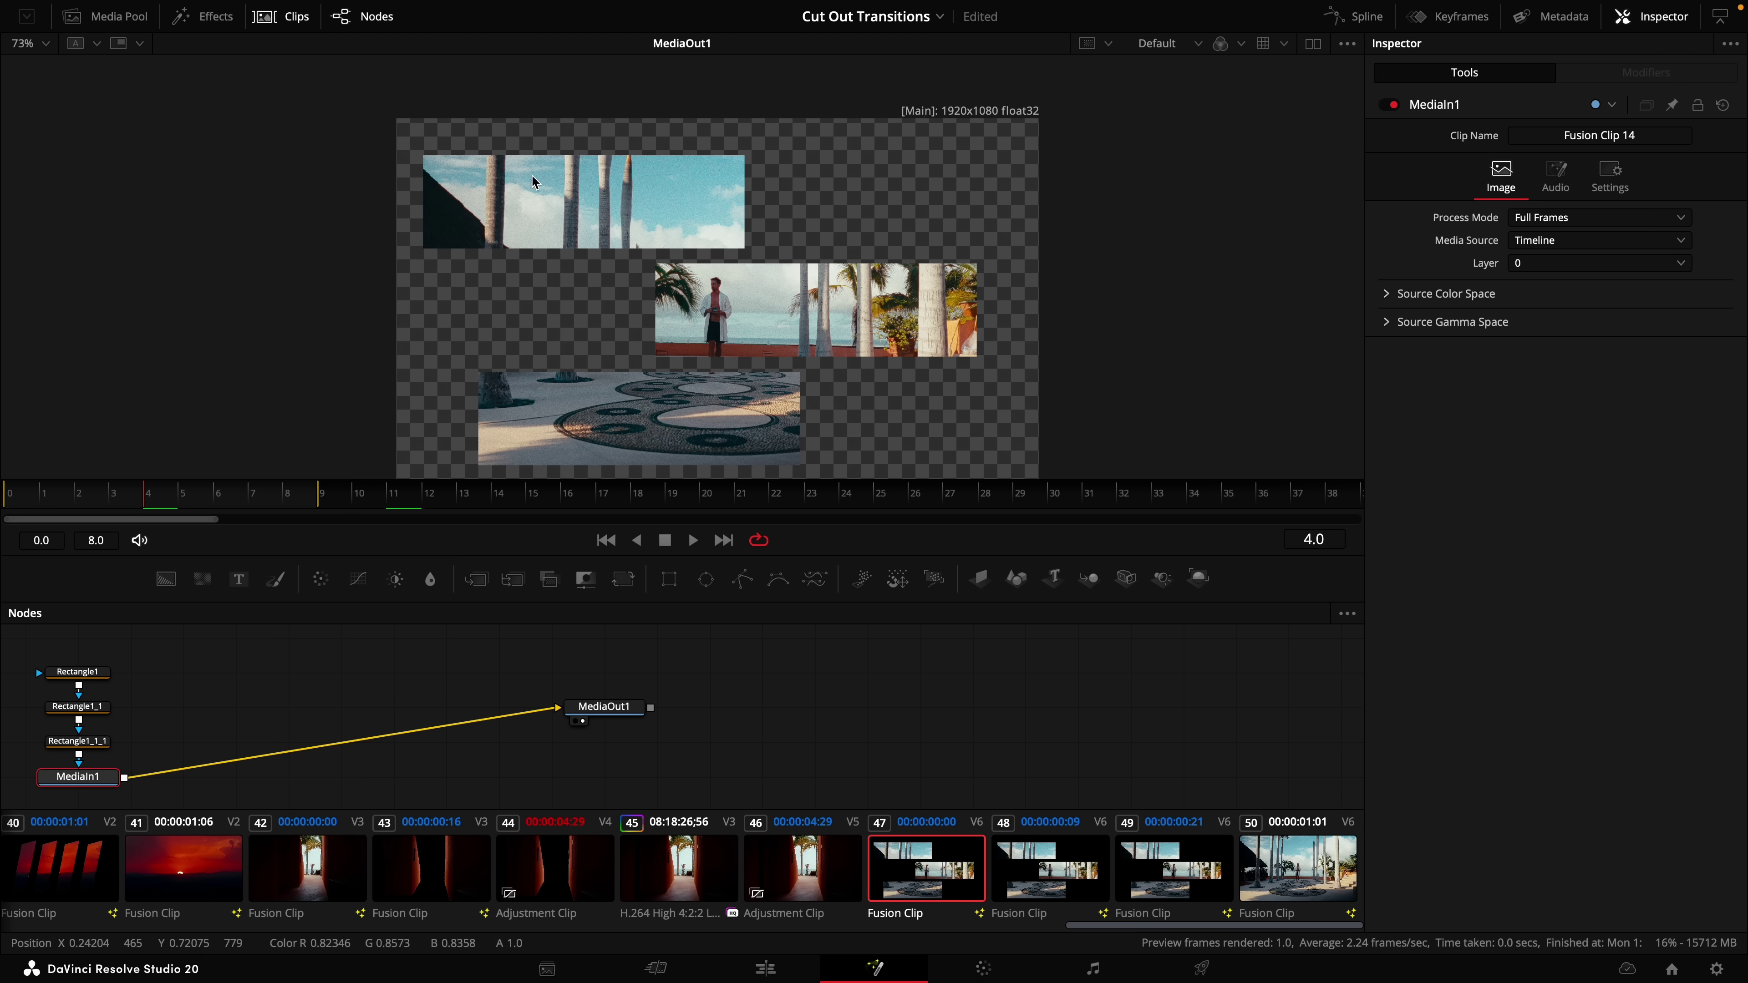
left_click_drag(156, 761, 78, 732)
key("Delete")
Delete the lowest rectangle mask, Rectangle1_1_1, from the second masked piece and switch to the third piece.
left_click(1043, 881)
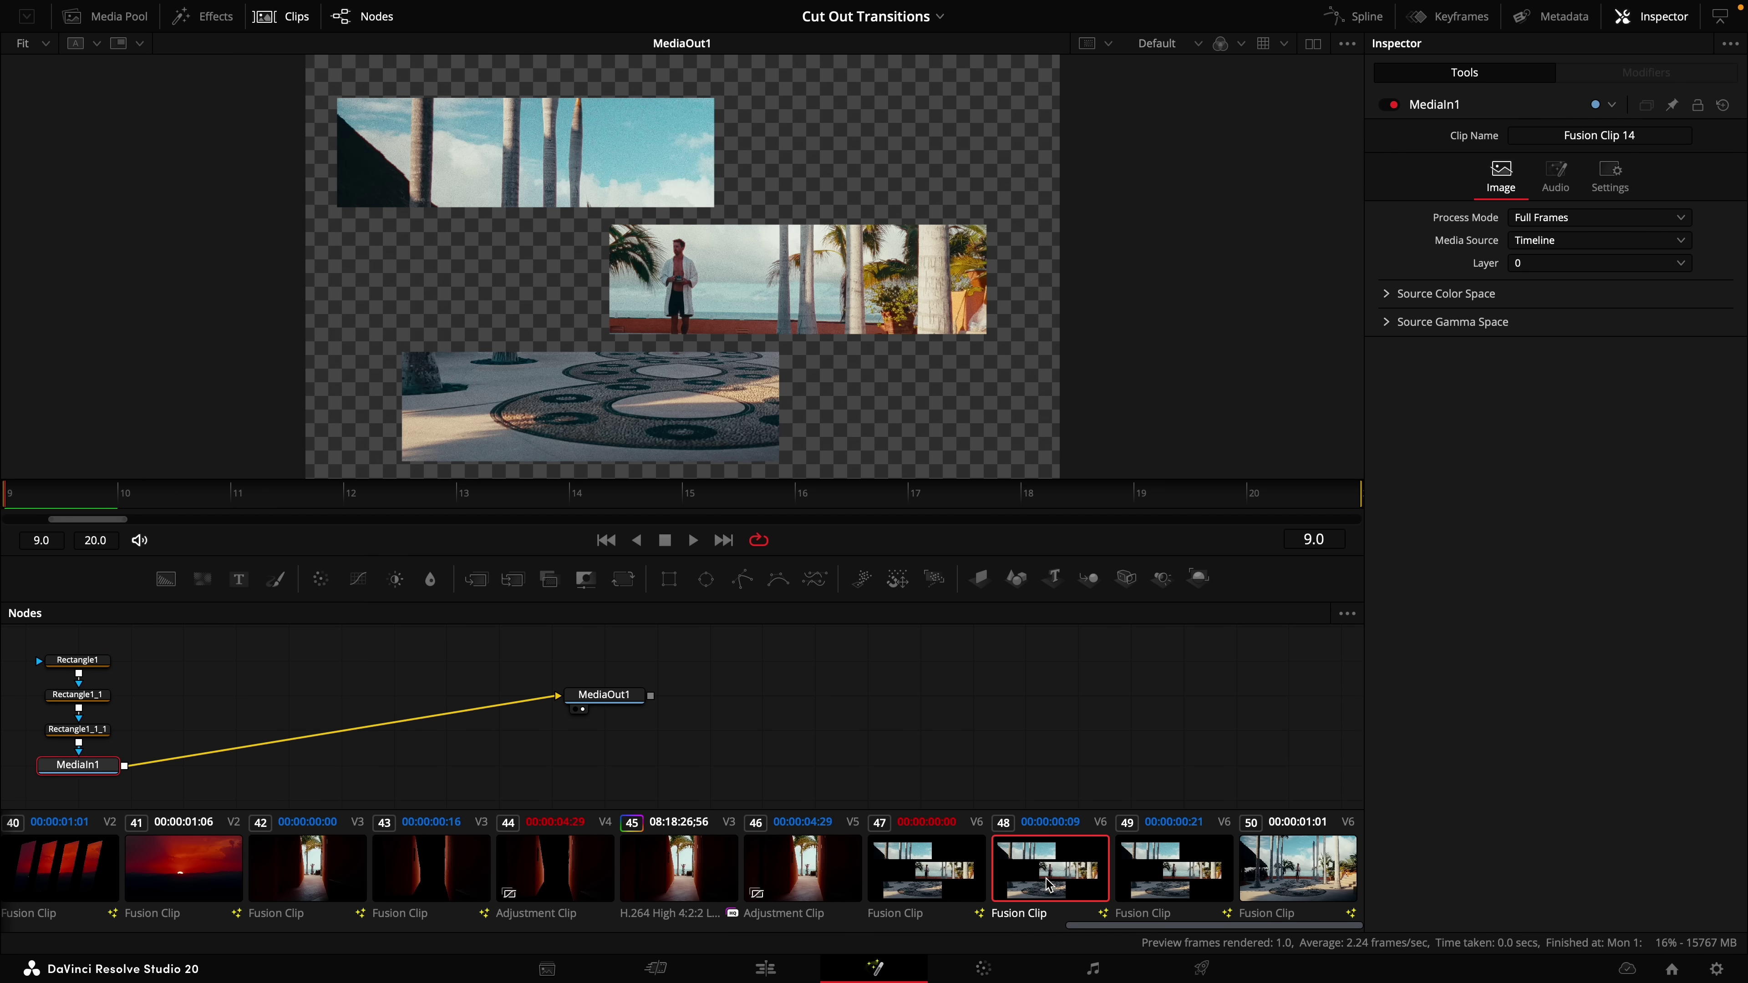
left_click_drag(147, 709, 44, 756)
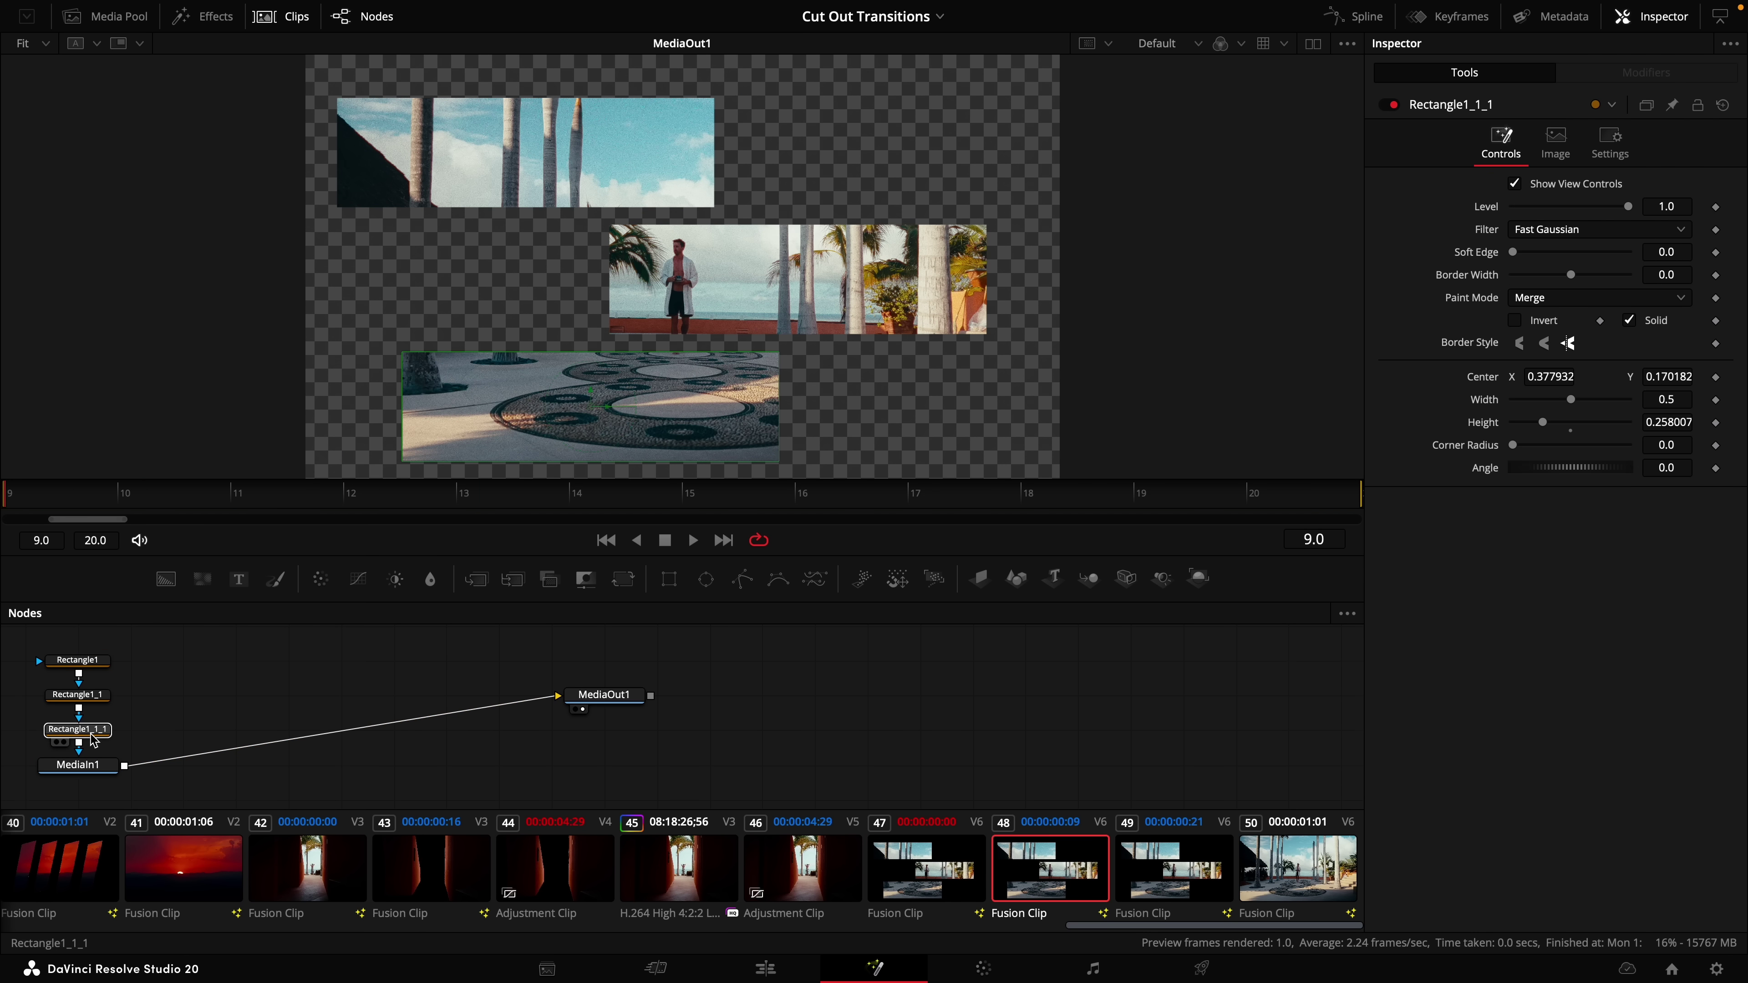
key("Delete")
left_click(1181, 875)
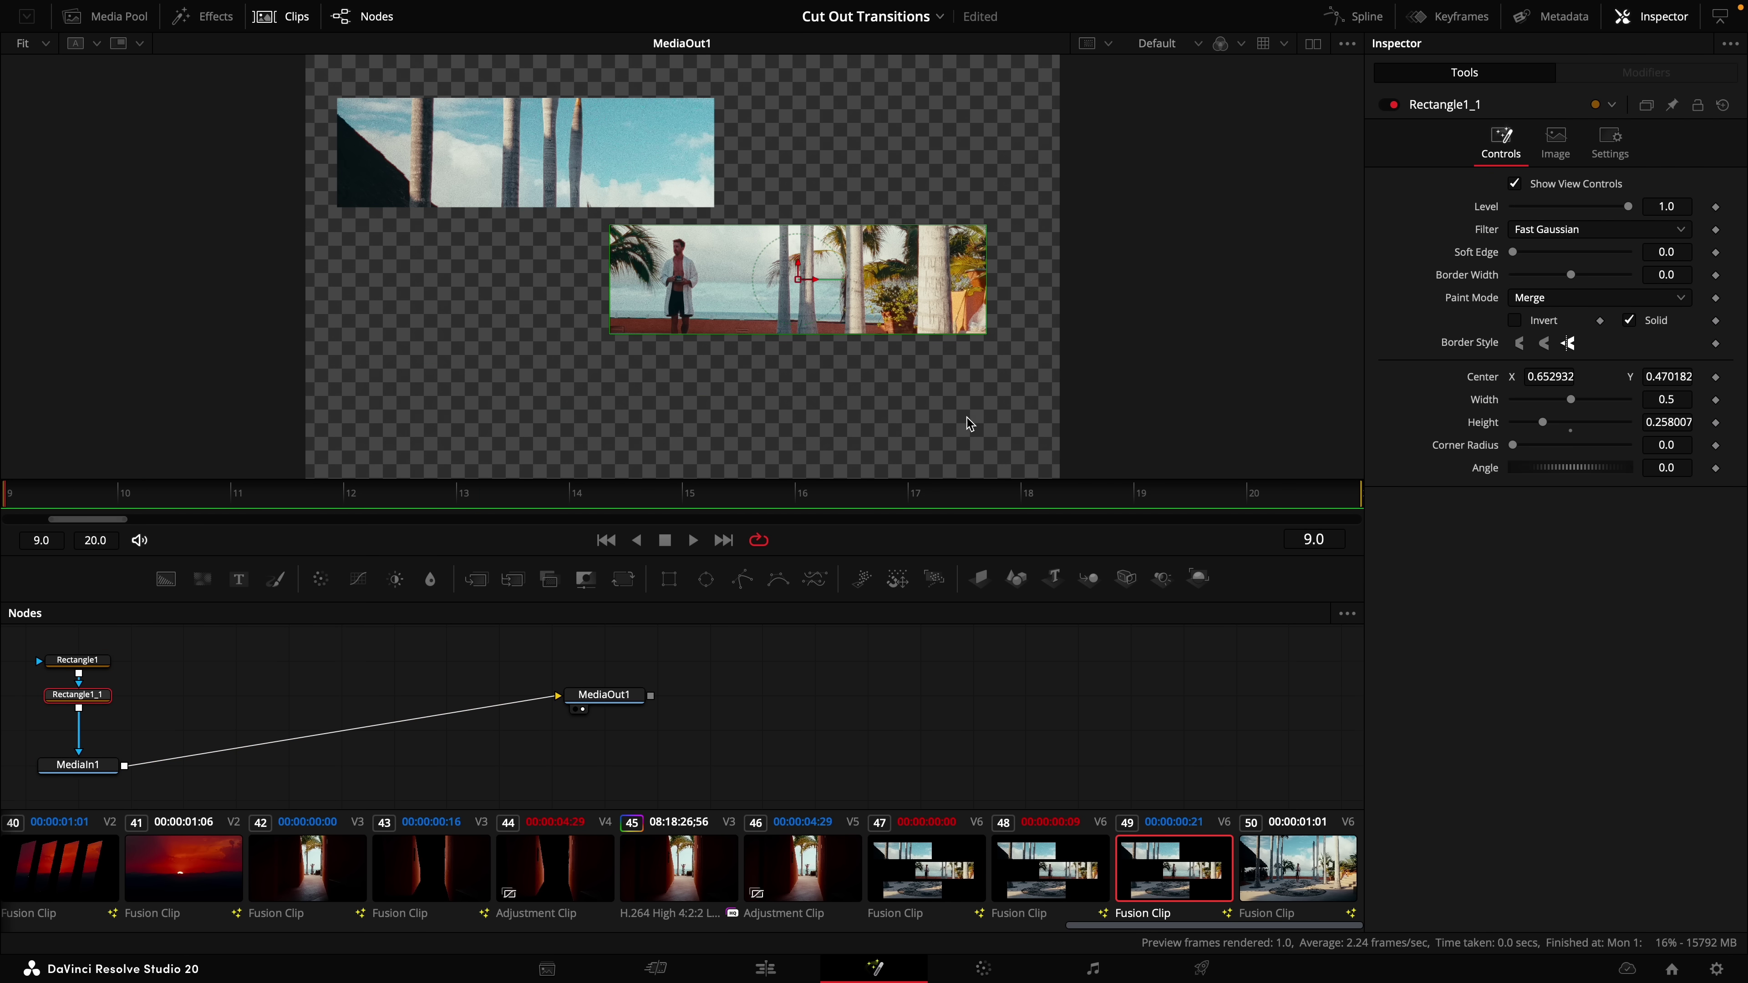
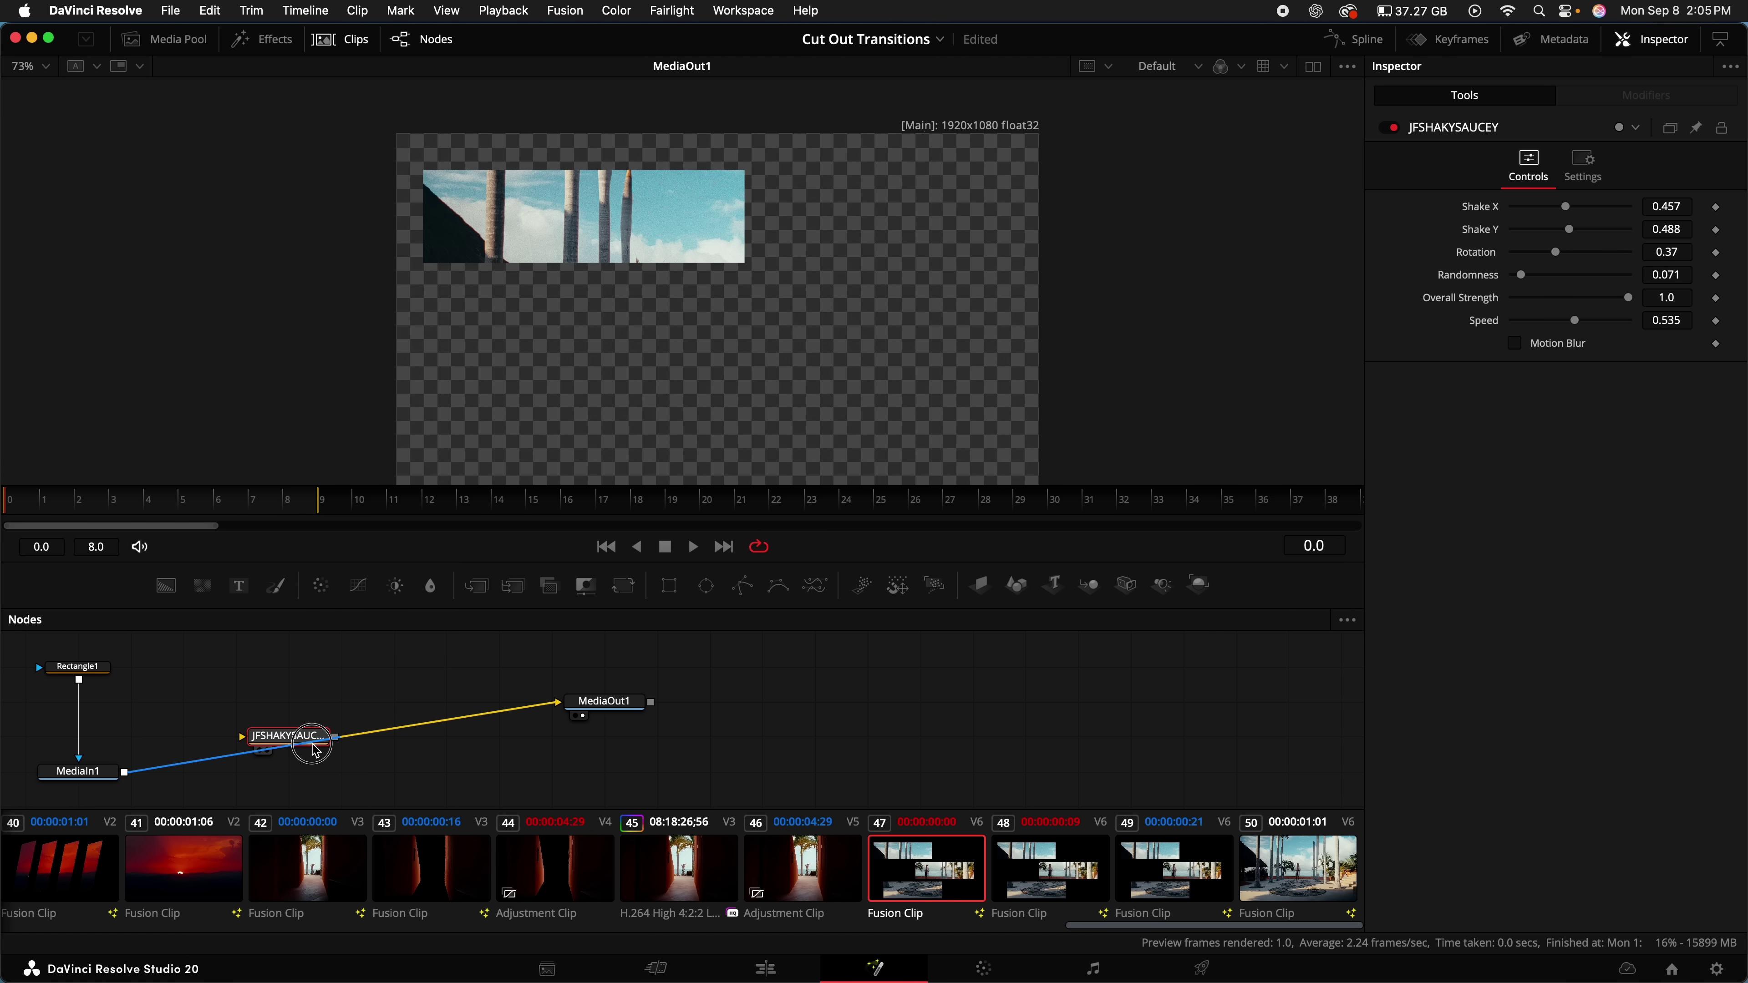
Insert the JFSHAKYSAUCEY node between MediaIn1 and MediaOut1, and set Overall Strength to 0.228, Rotation to 0.969 and Speed to 0.087.
left_click_drag(314, 750, 369, 745)
left_click_drag(1627, 300, 1538, 305)
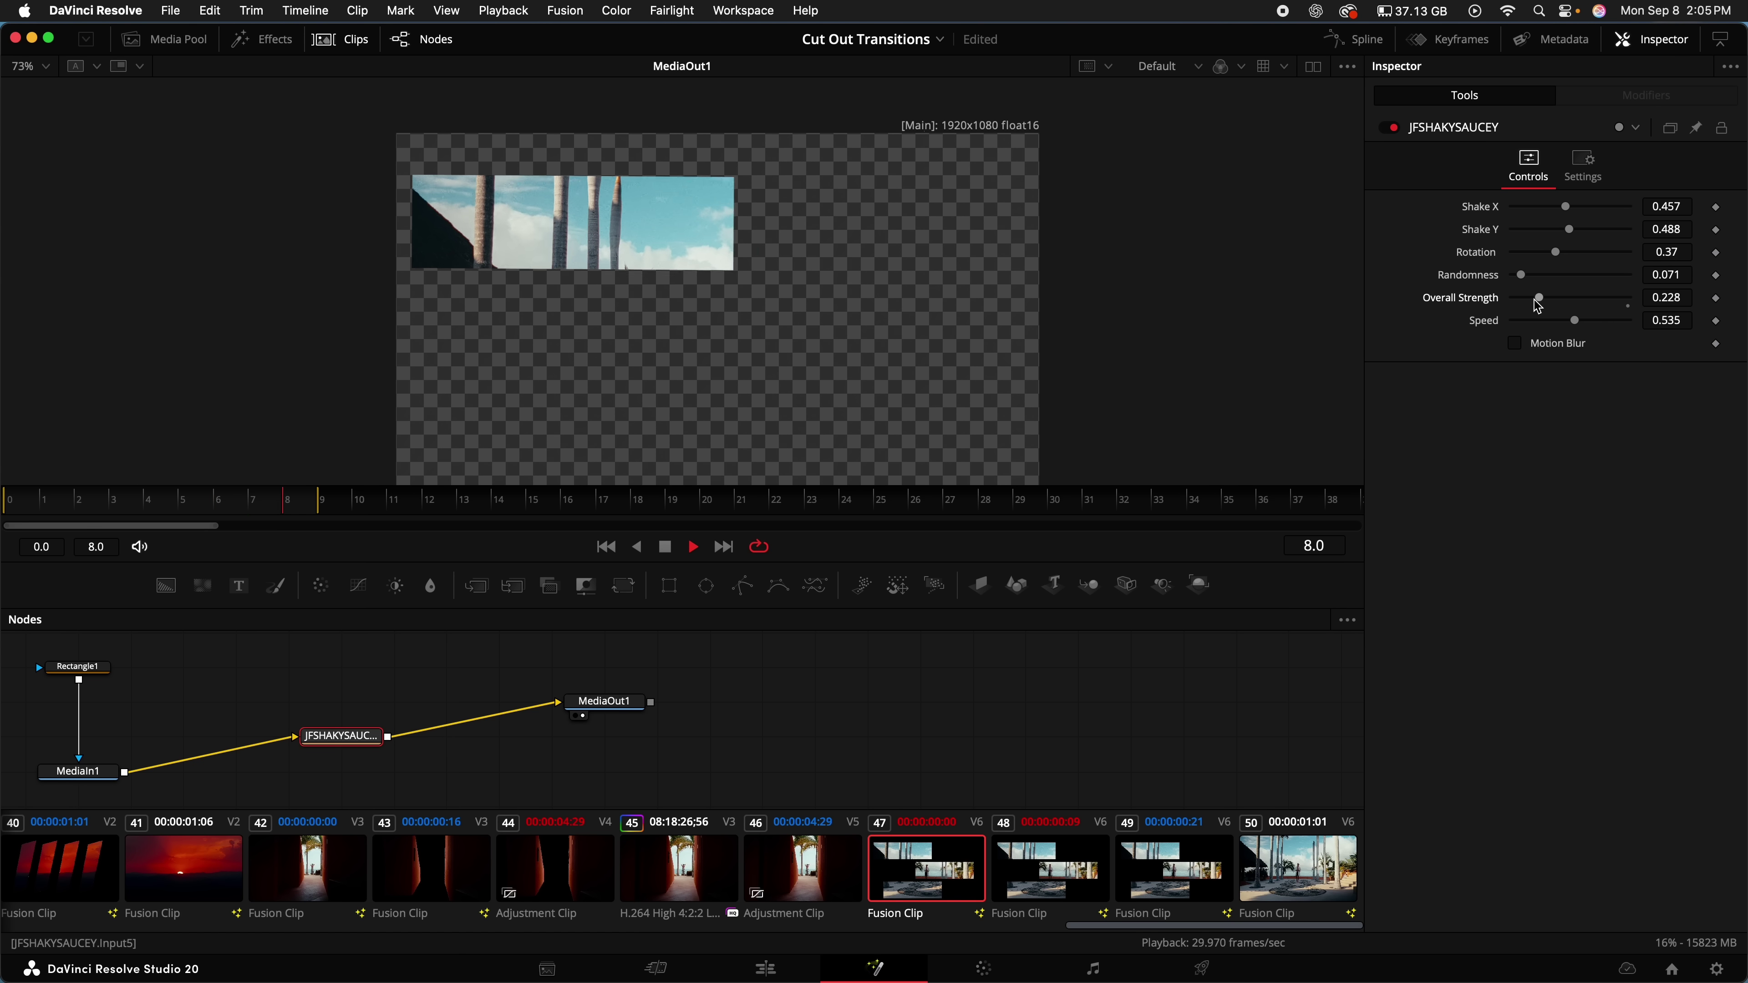
left_click_drag(1569, 230, 1624, 263)
key("super+z")
key("space")
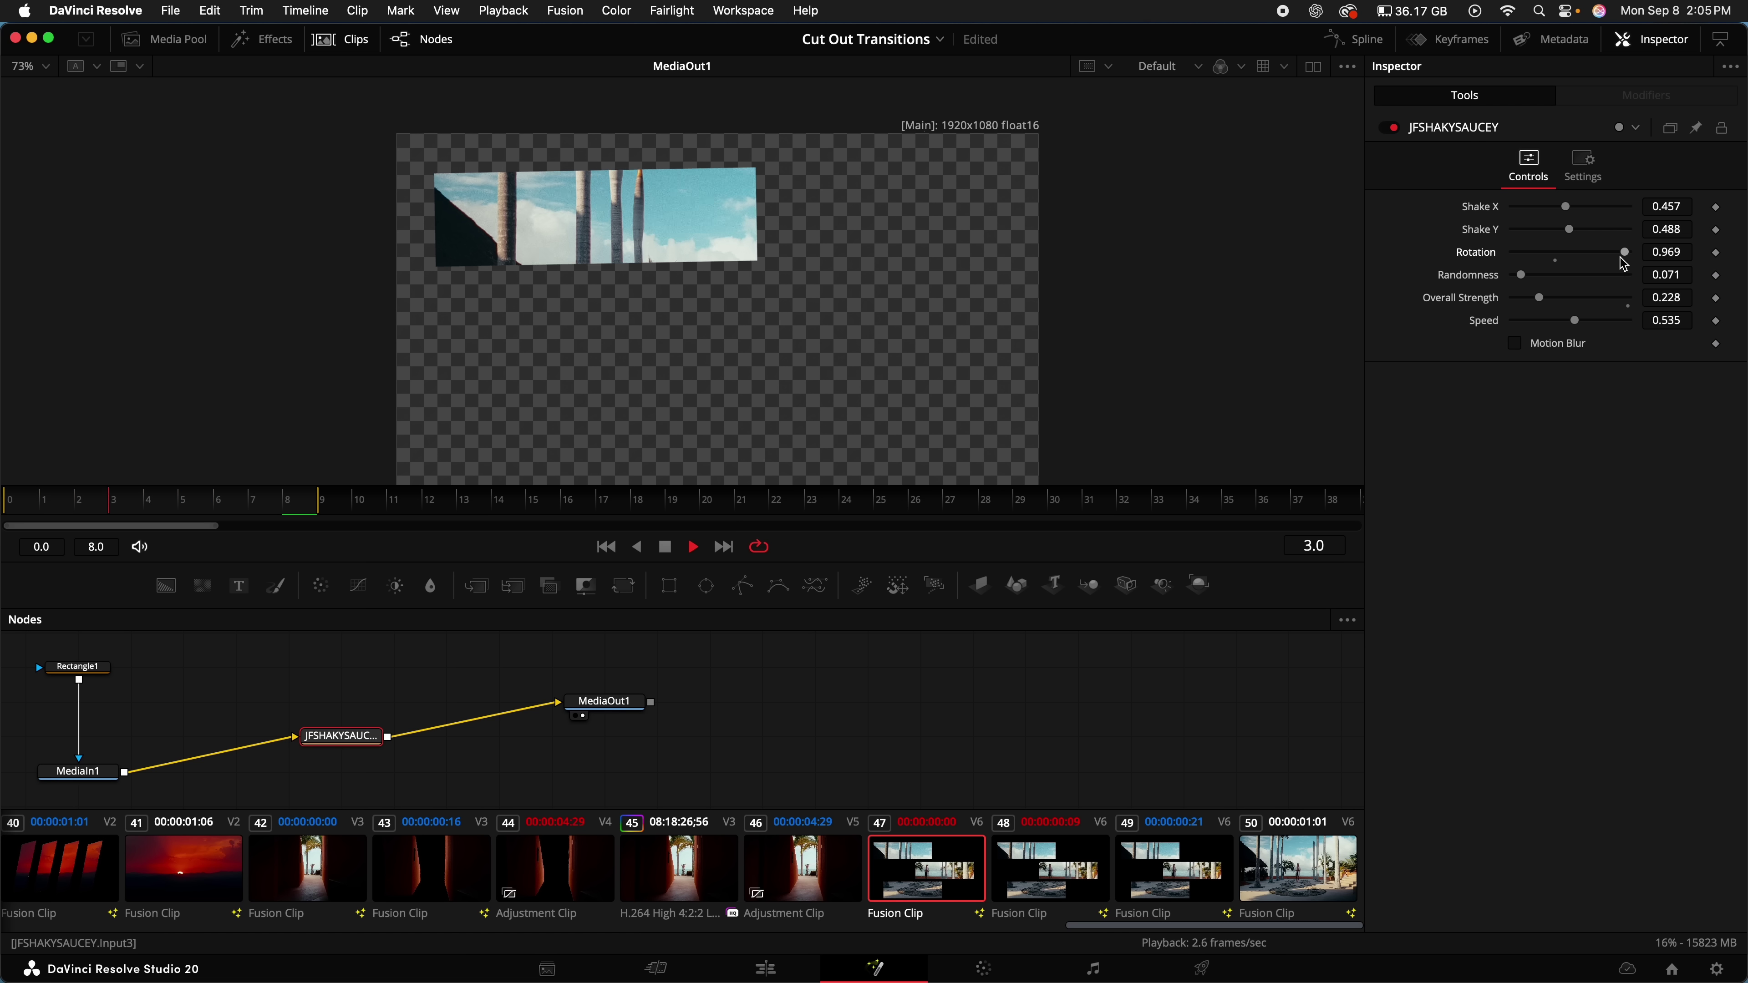
left_click_drag(1574, 321, 1523, 322)
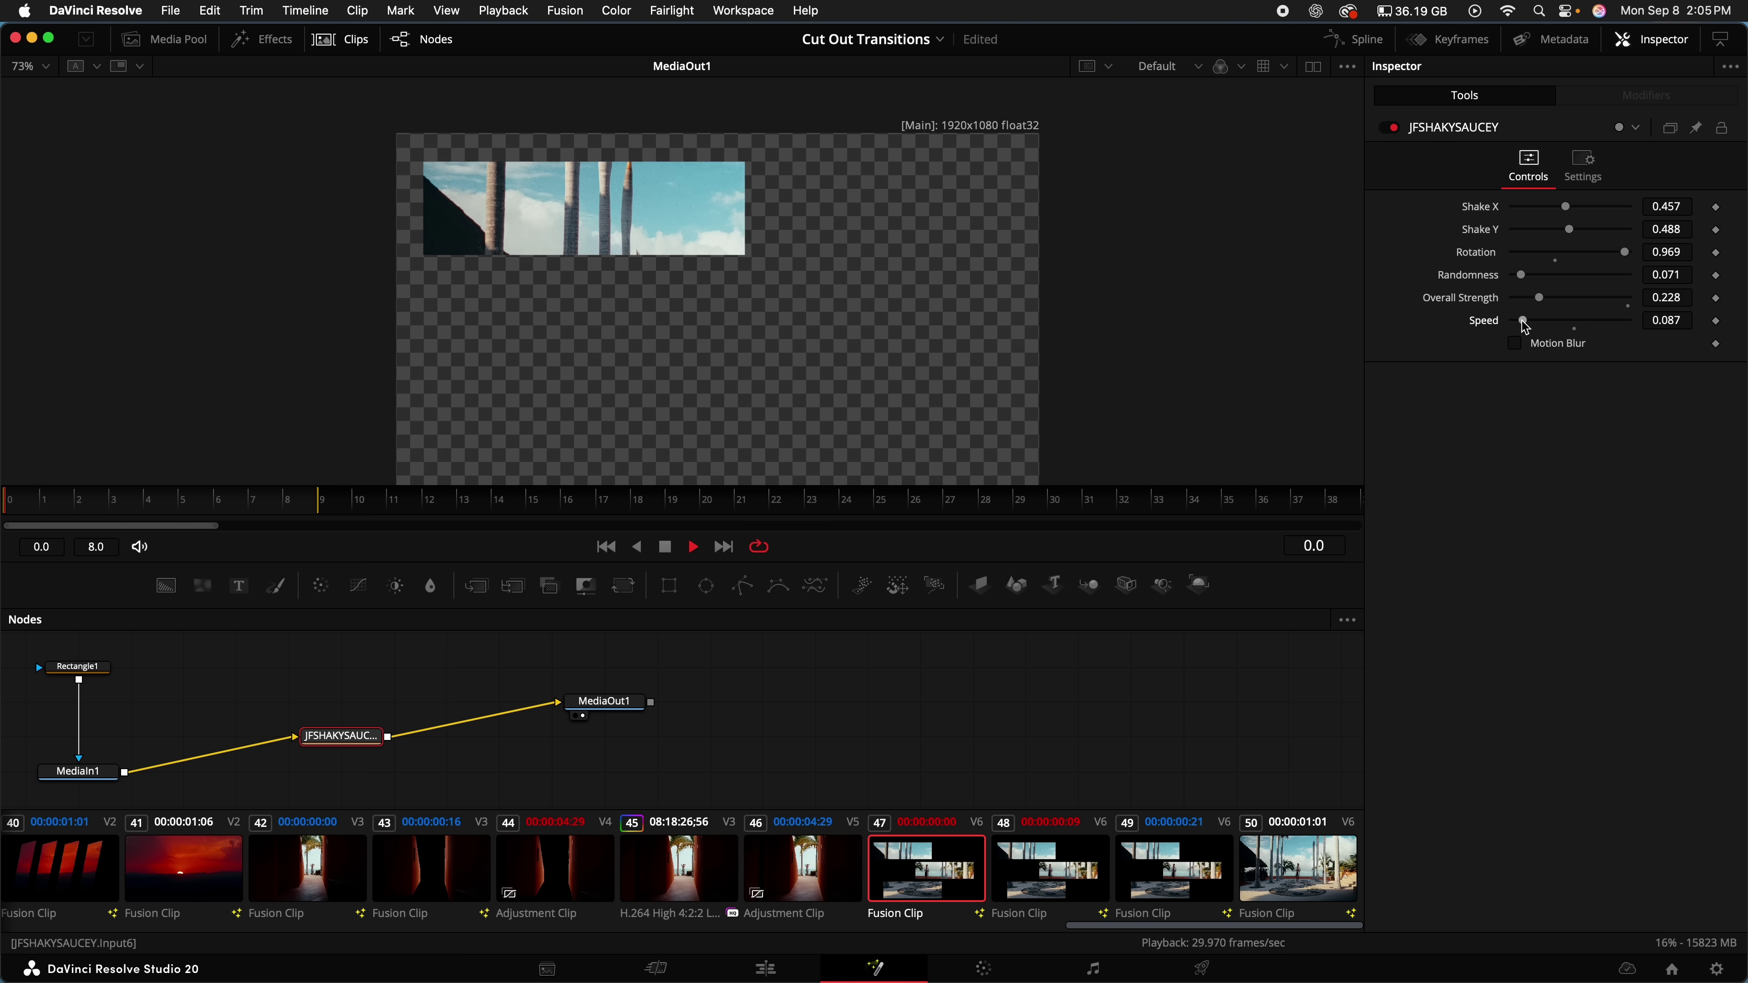
key("space")
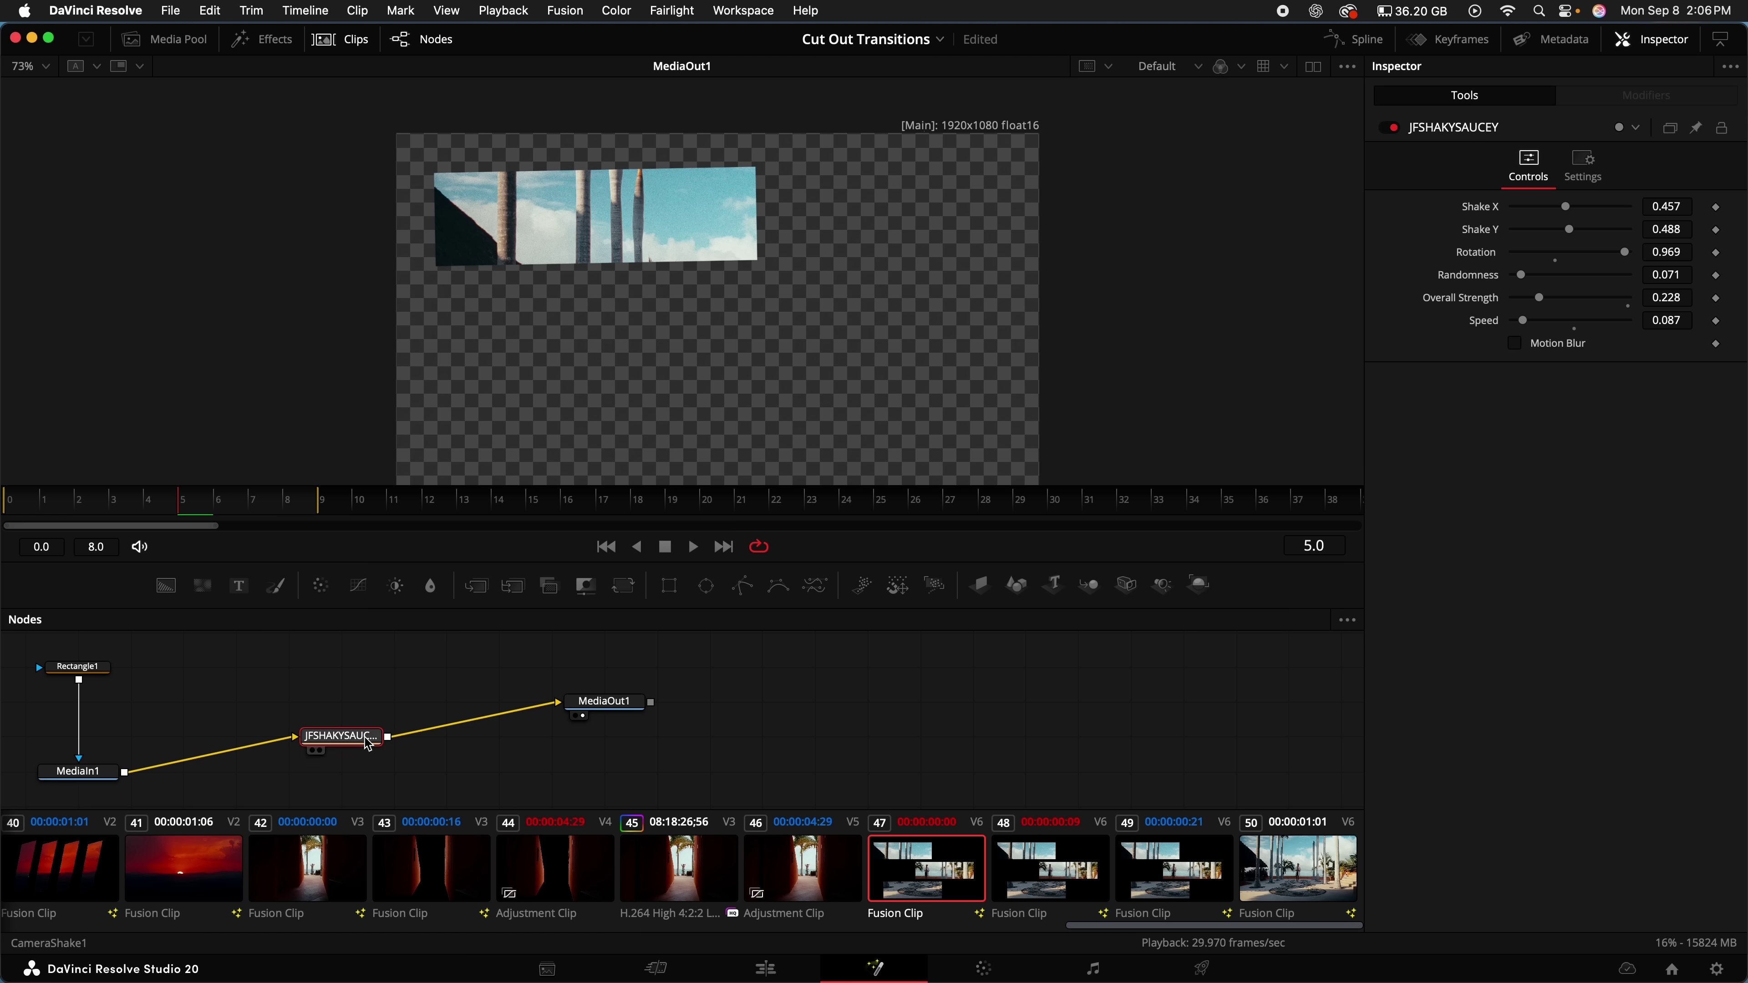
Copy the shake node into the second masked piece before MediaOut1, with Shake X 0.819, Rotation 0.528 and Overall Strength 0.409.
left_click(1073, 879)
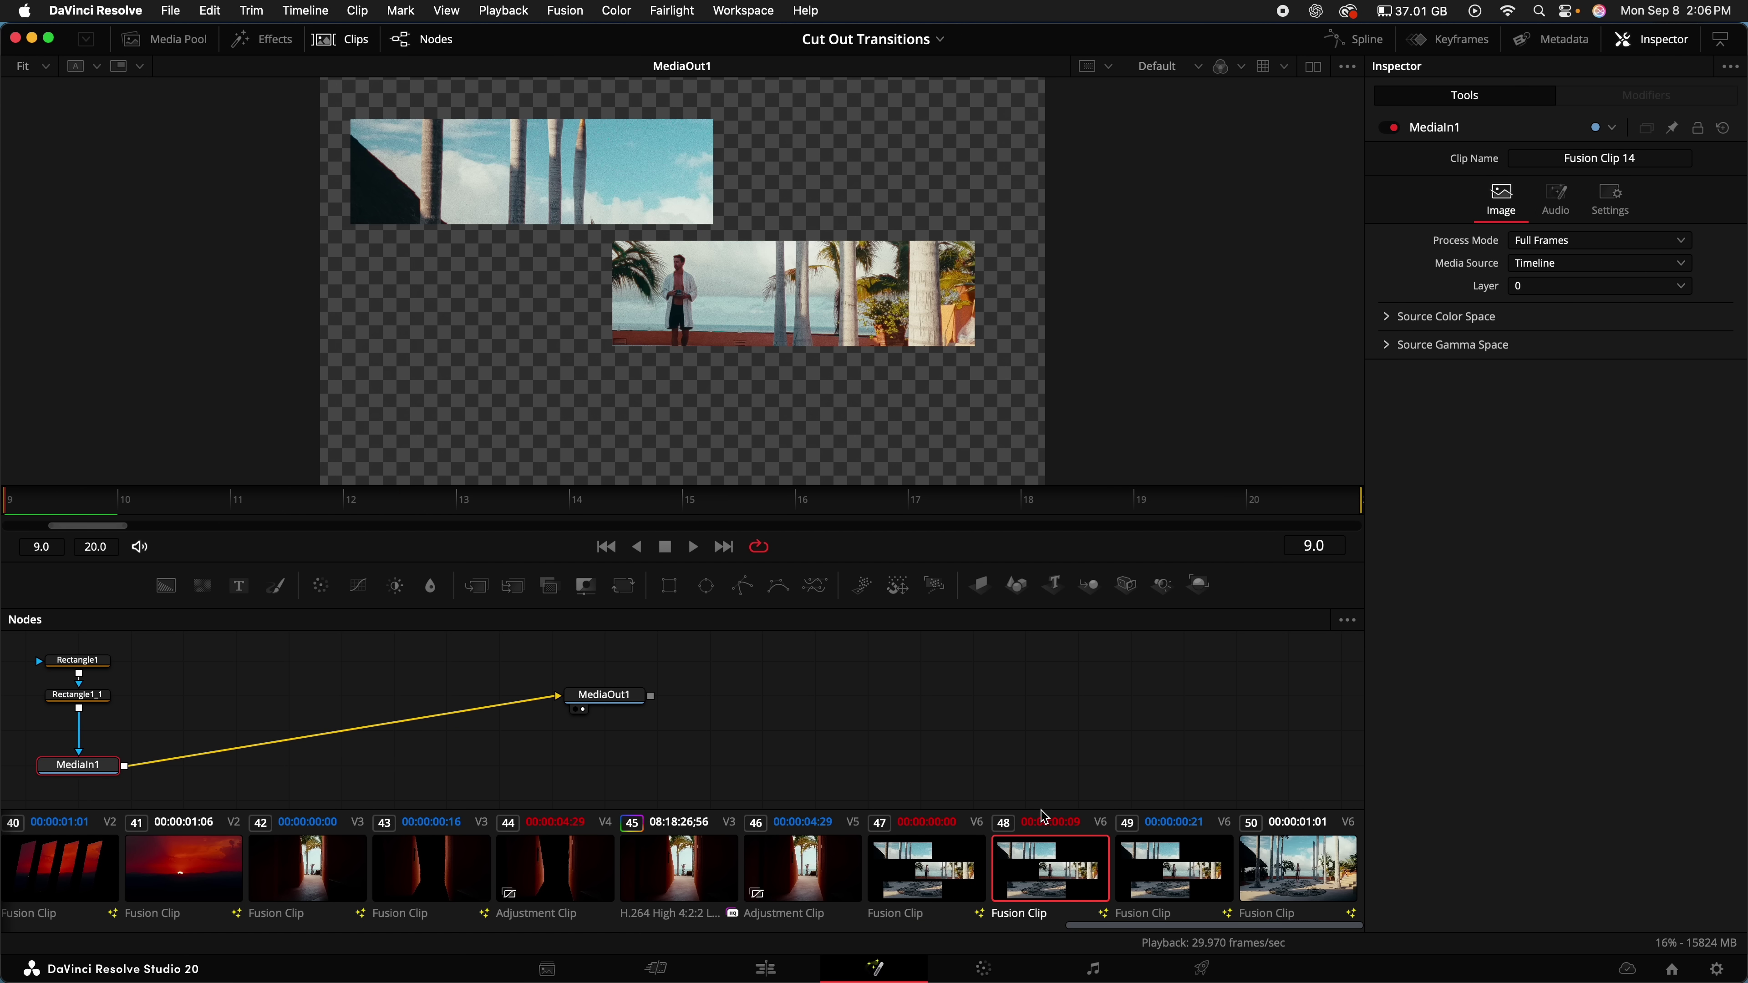
left_click(364, 690)
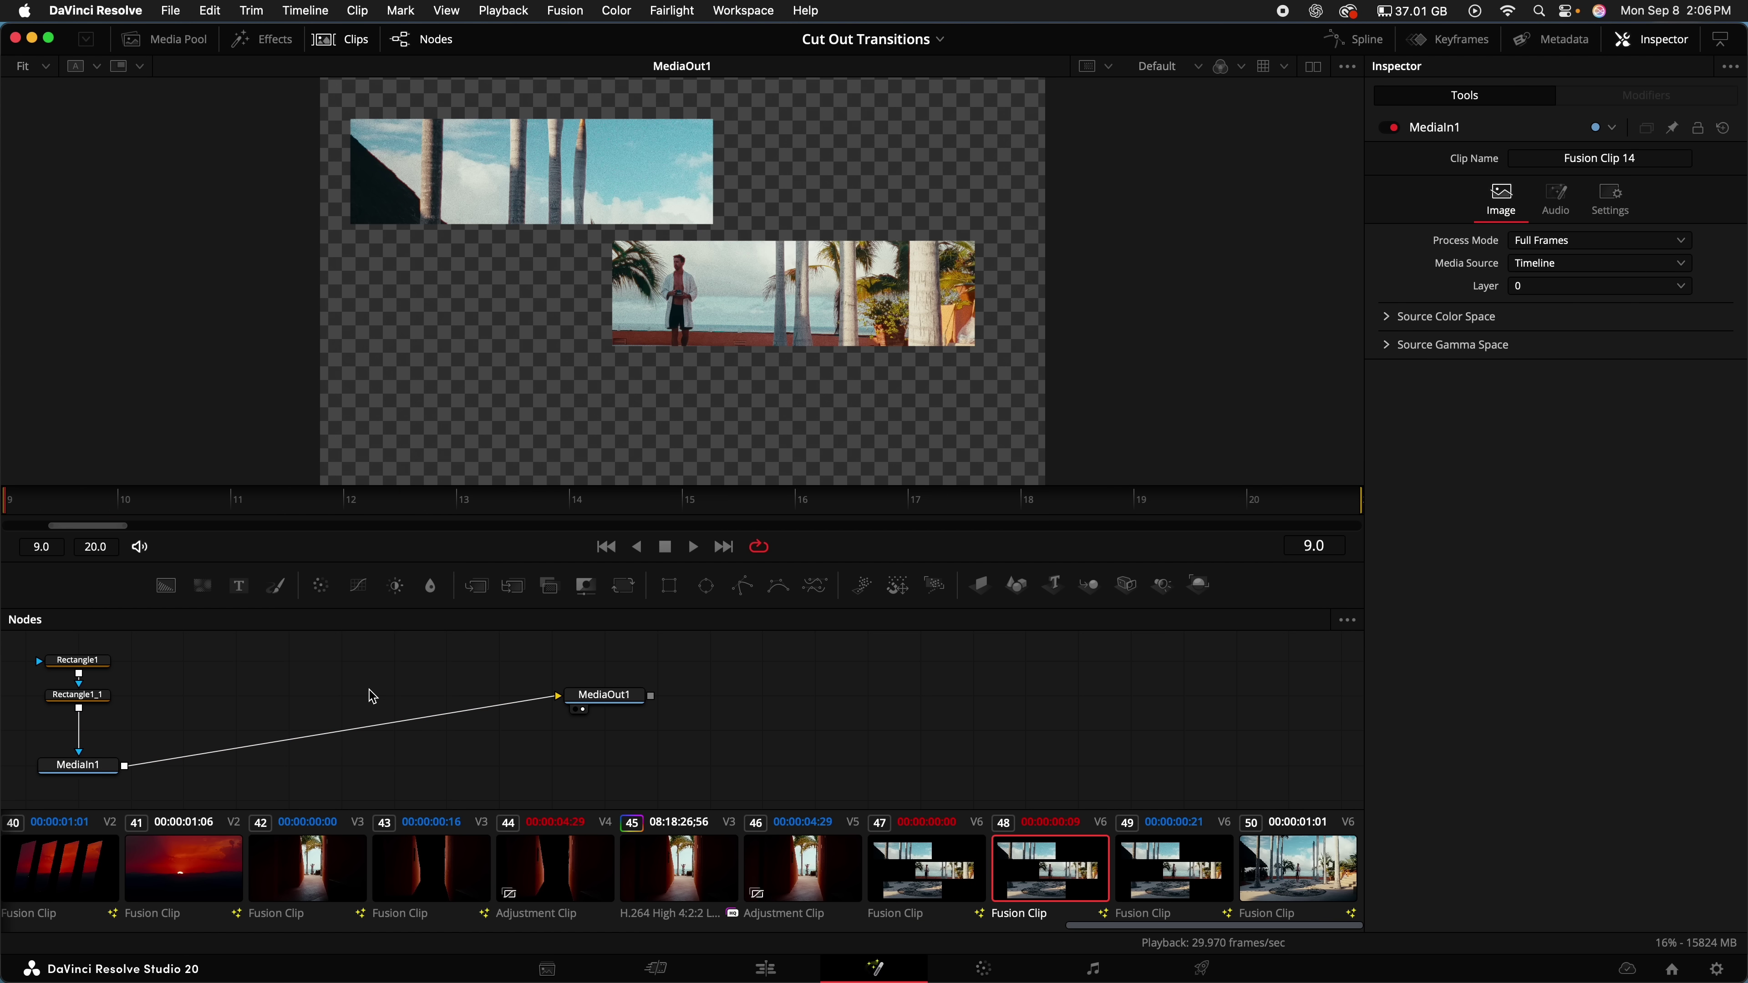
key("super+v")
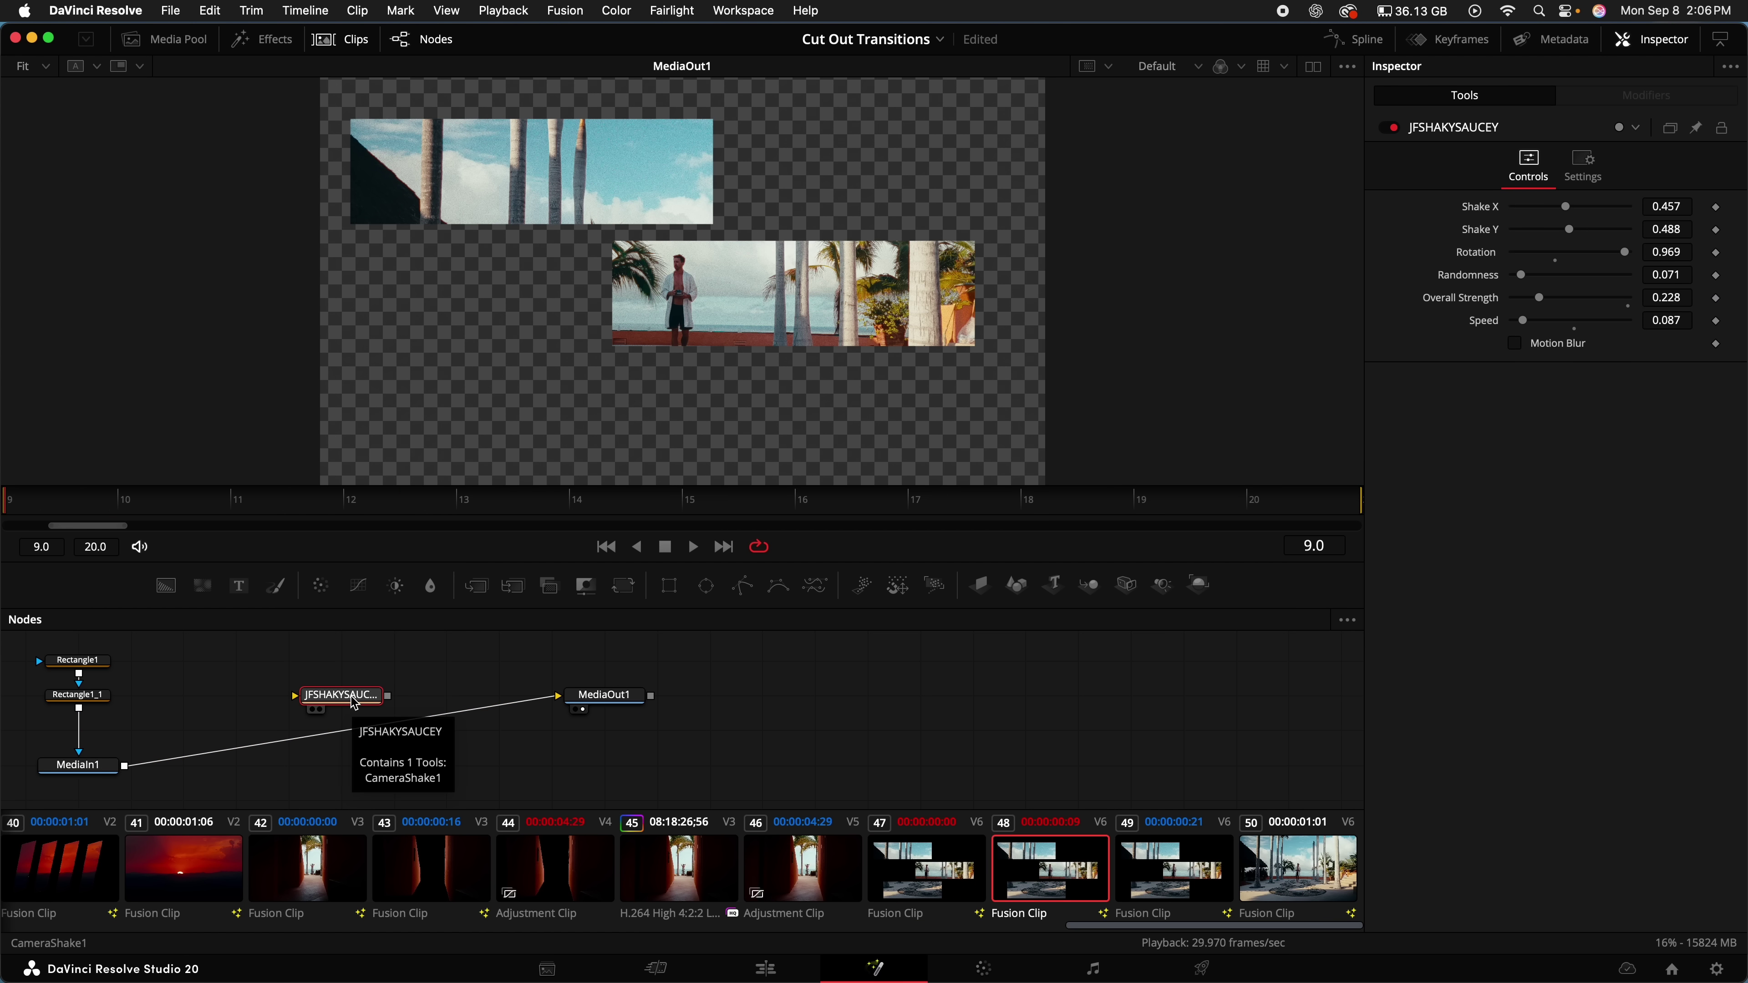
left_click_drag(355, 701, 357, 731)
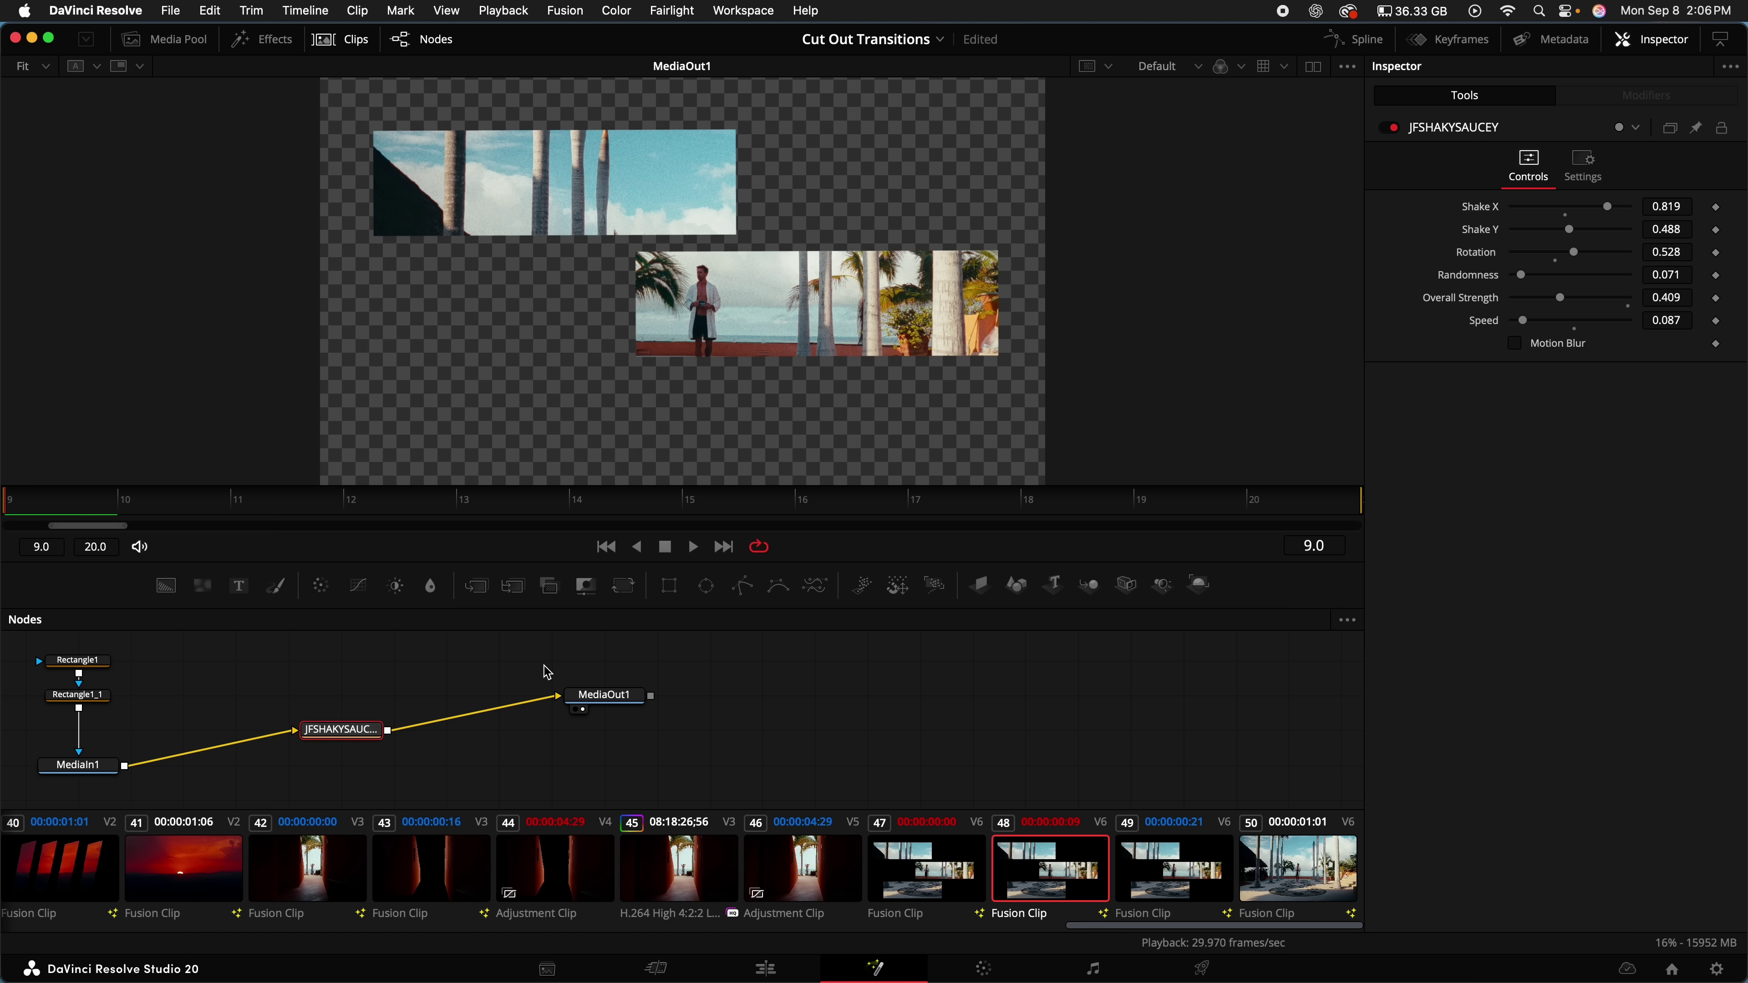
Paste the shake node between MediaIn1 and MediaOut1 of the third masked piece, with Shake X 0.519, Rotation 0.362 and Randomness 0.465.
left_click(1156, 881)
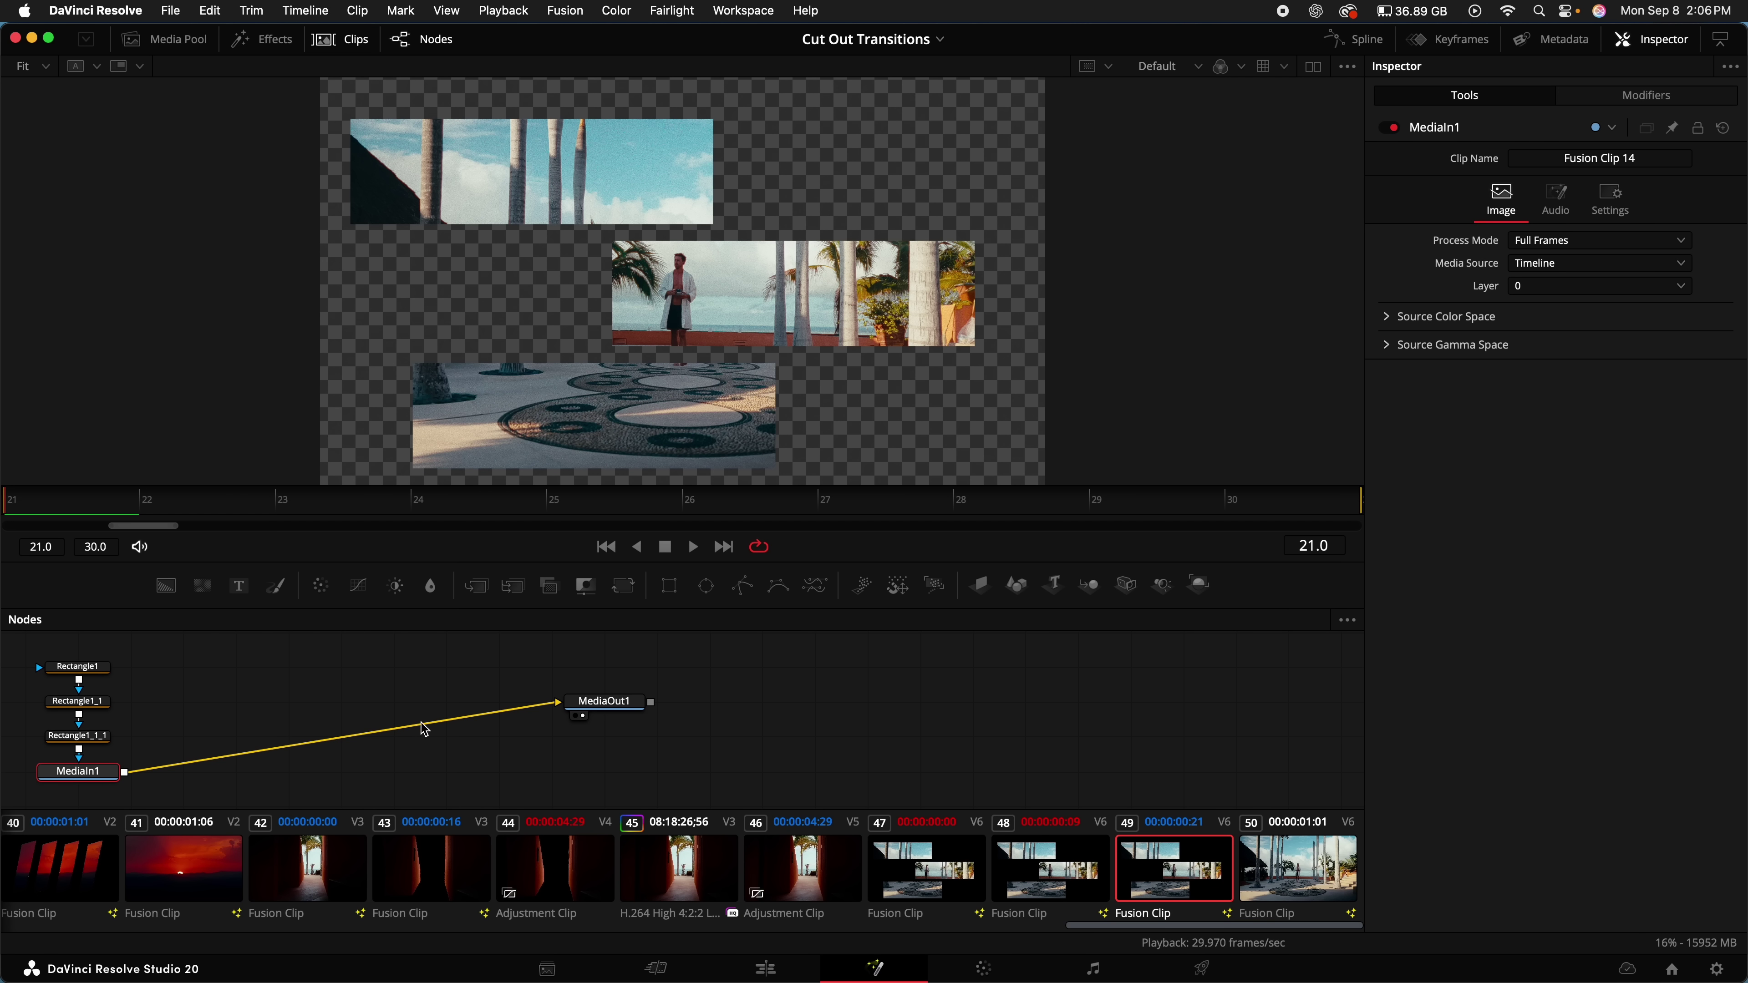
key("ctrl+v")
left_click_drag(386, 673, 371, 733)
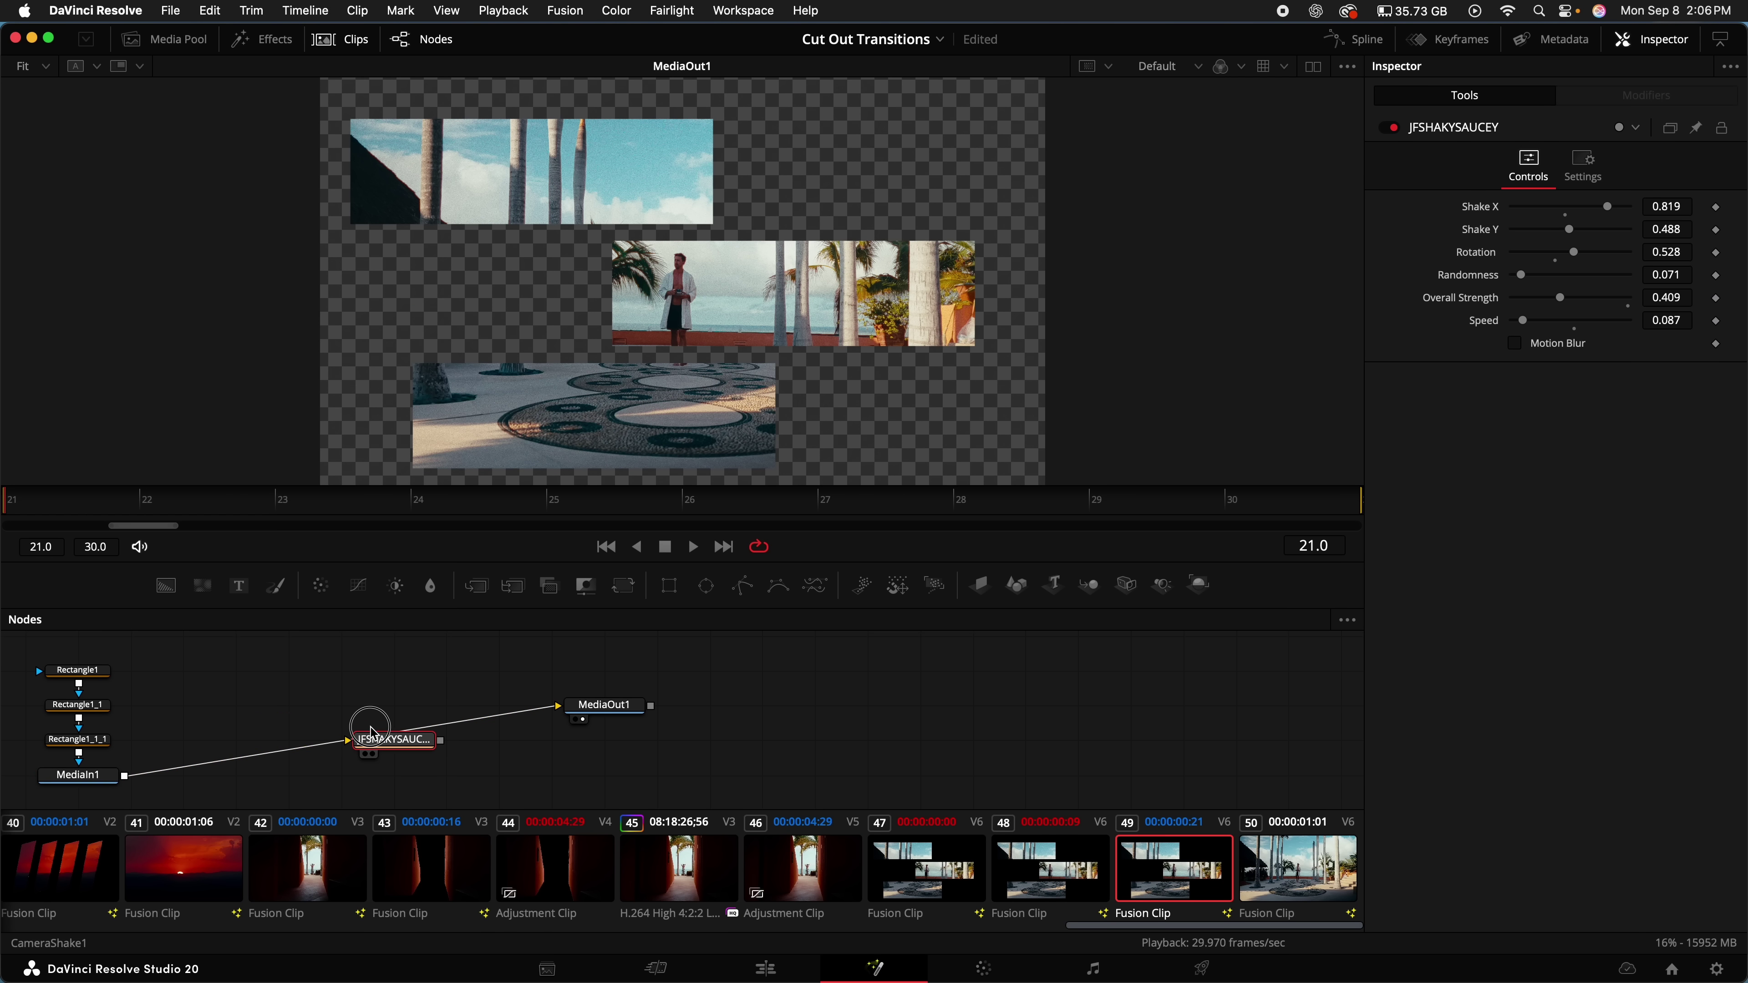
left_click_drag(1523, 275, 1572, 206)
mouse_move(1570, 275)
left_mouse_down()
mouse_move(1548, 278)
mouse_move(1567, 276)
left_mouse_up()
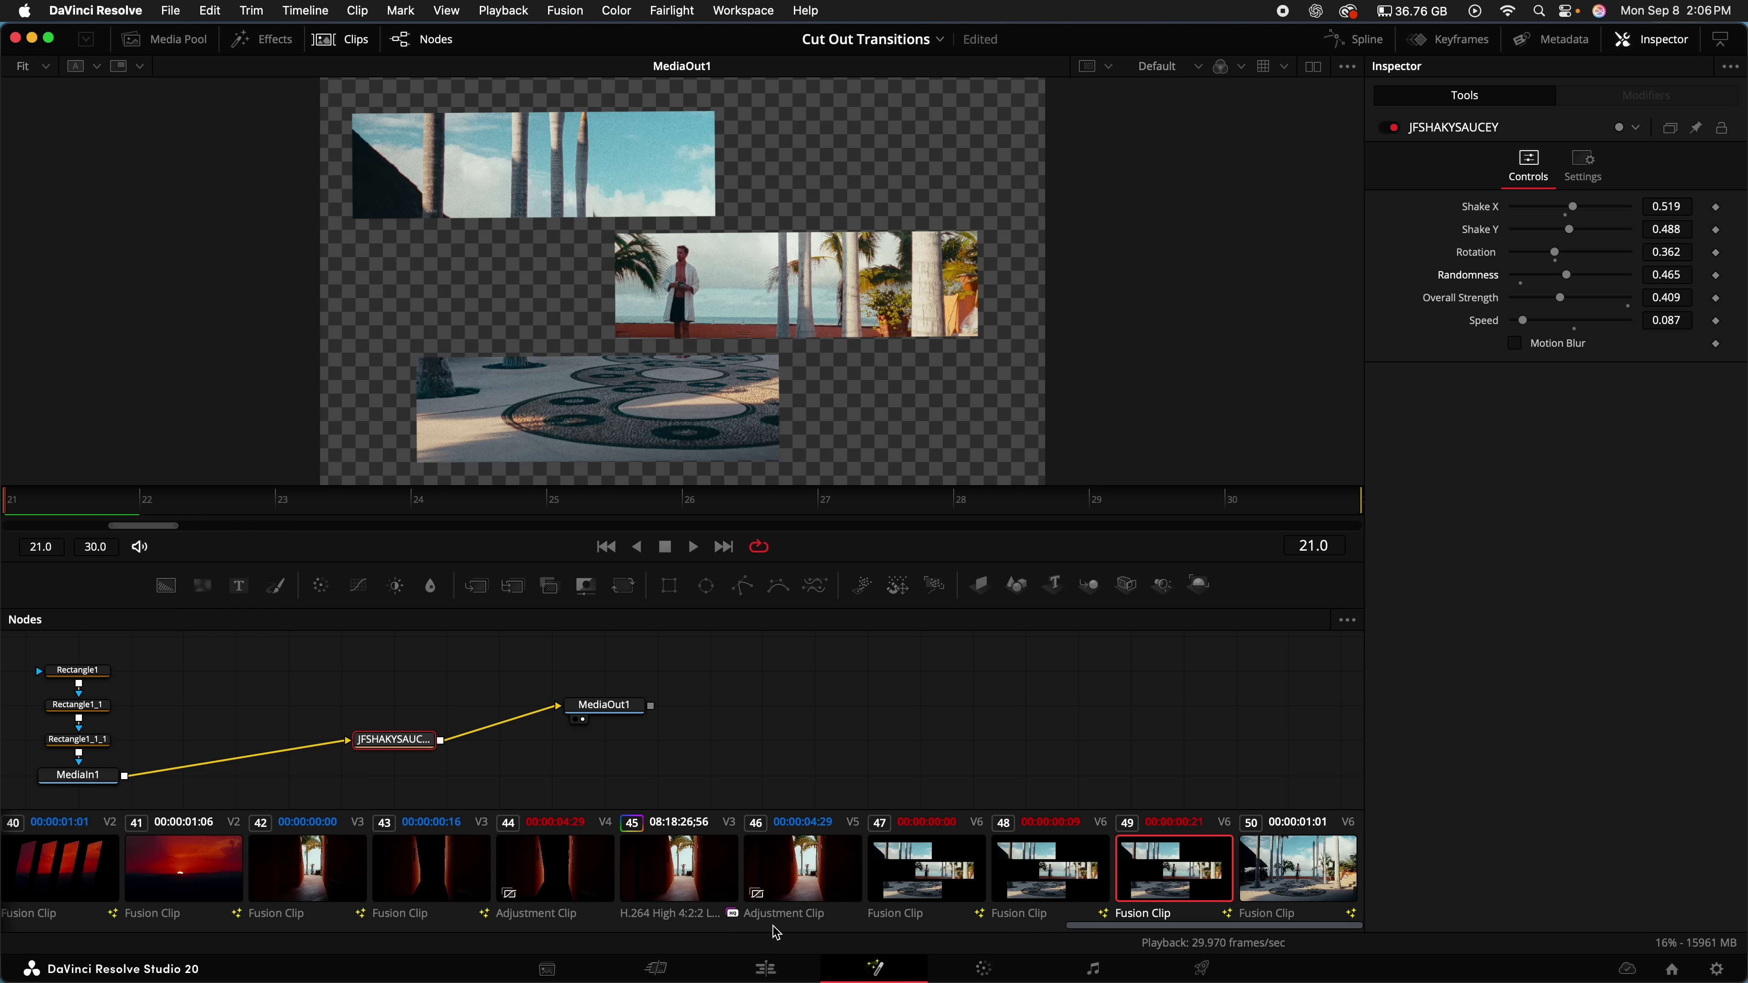
Return to the edit timeline and play back the corridor-to-courtyard transition to check the shaking cut-out pieces.
left_click(765, 968)
left_click(731, 702)
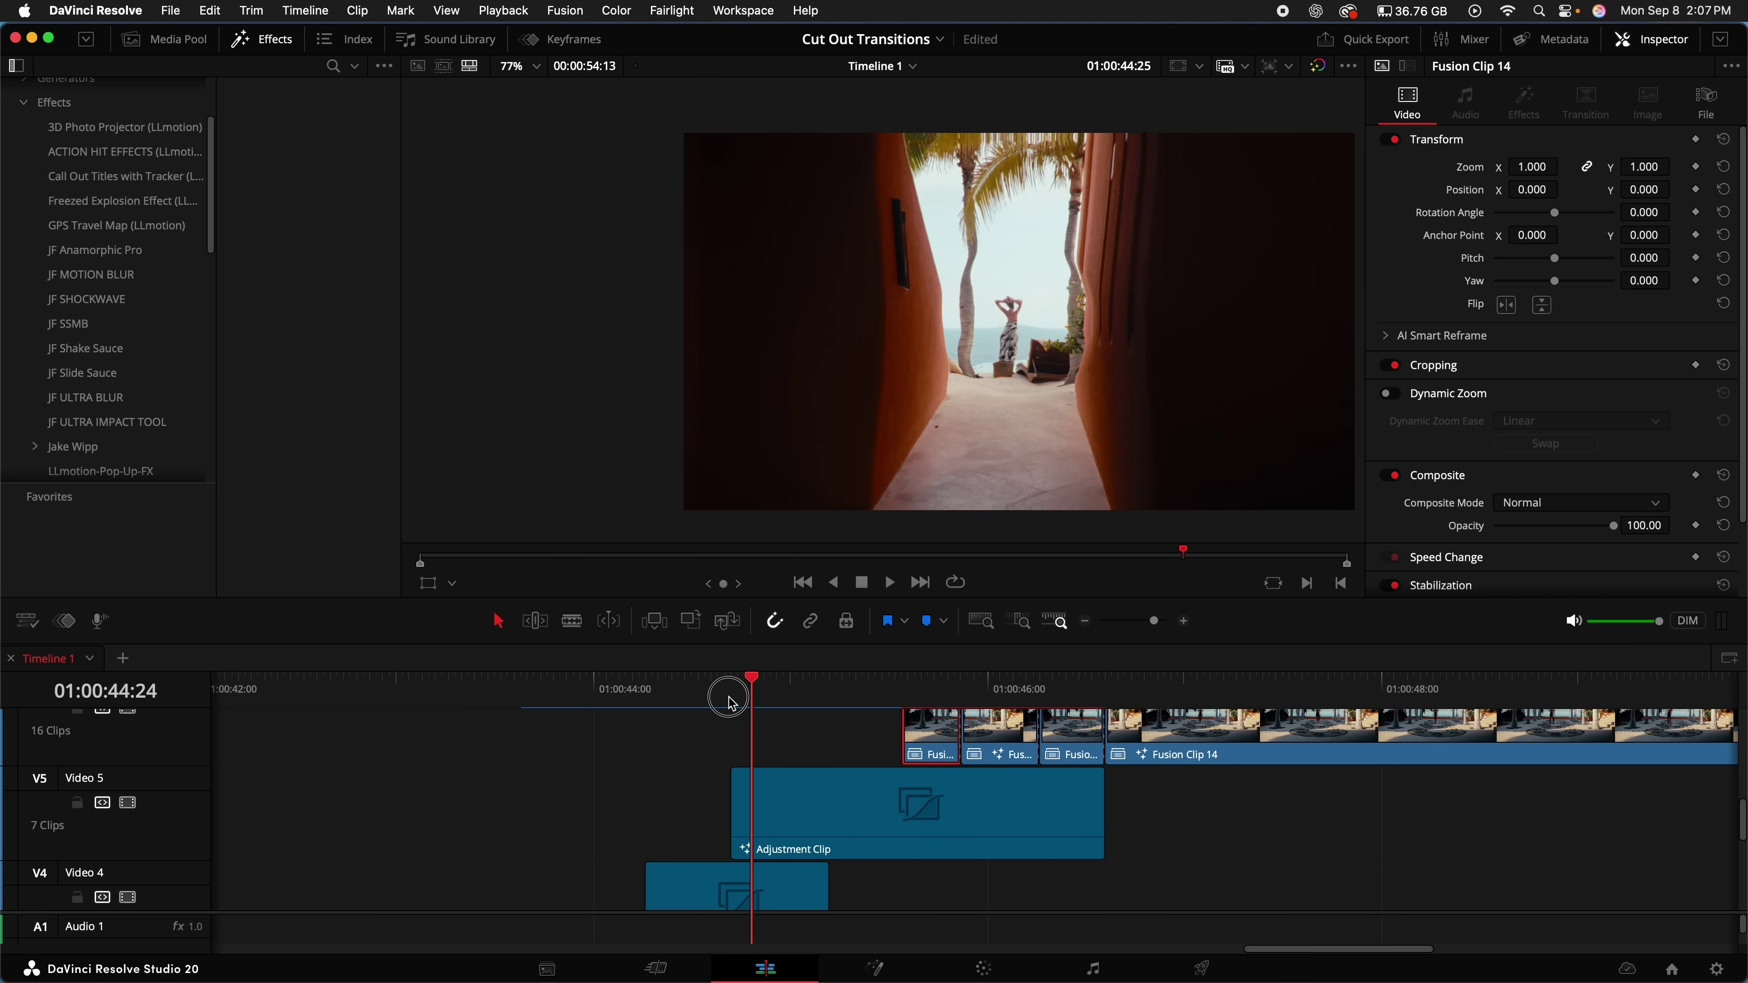
left_click_drag(731, 703, 655, 689)
scroll(734, 765, "left", 3)
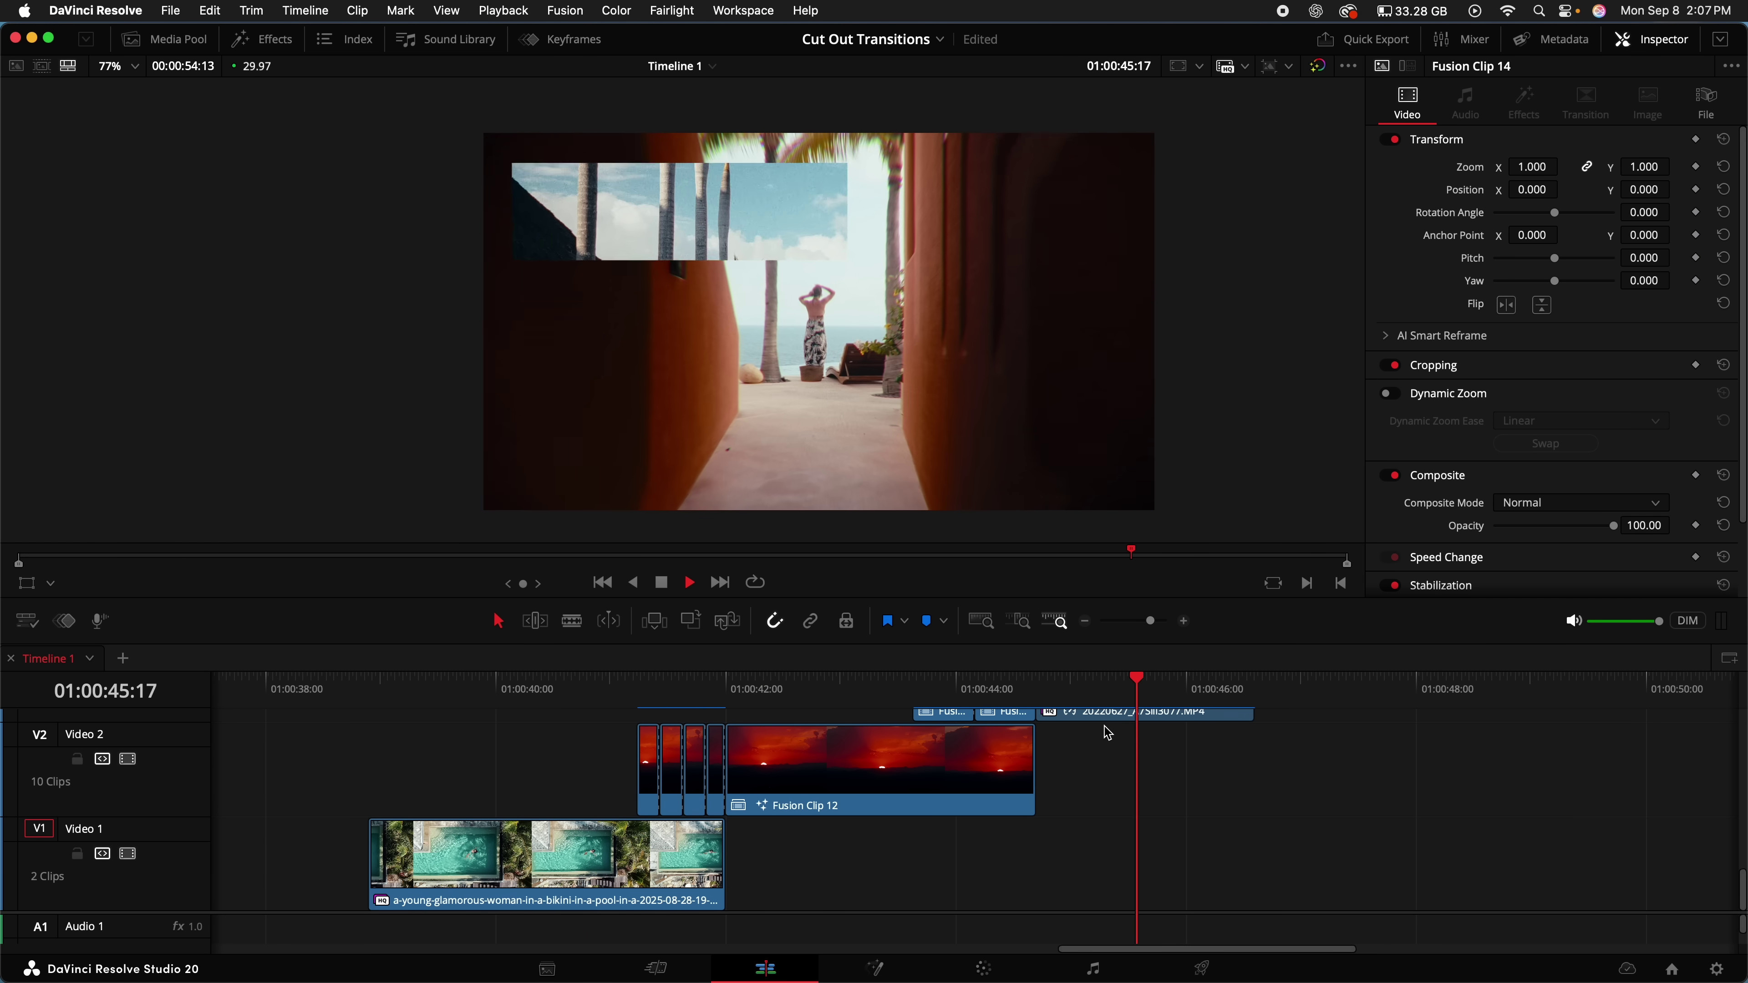
scroll(1105, 726, "up", 5)
mouse_move(1154, 691)
left_mouse_down()
mouse_move(1203, 699)
mouse_move(1136, 698)
left_mouse_up()
key("space")
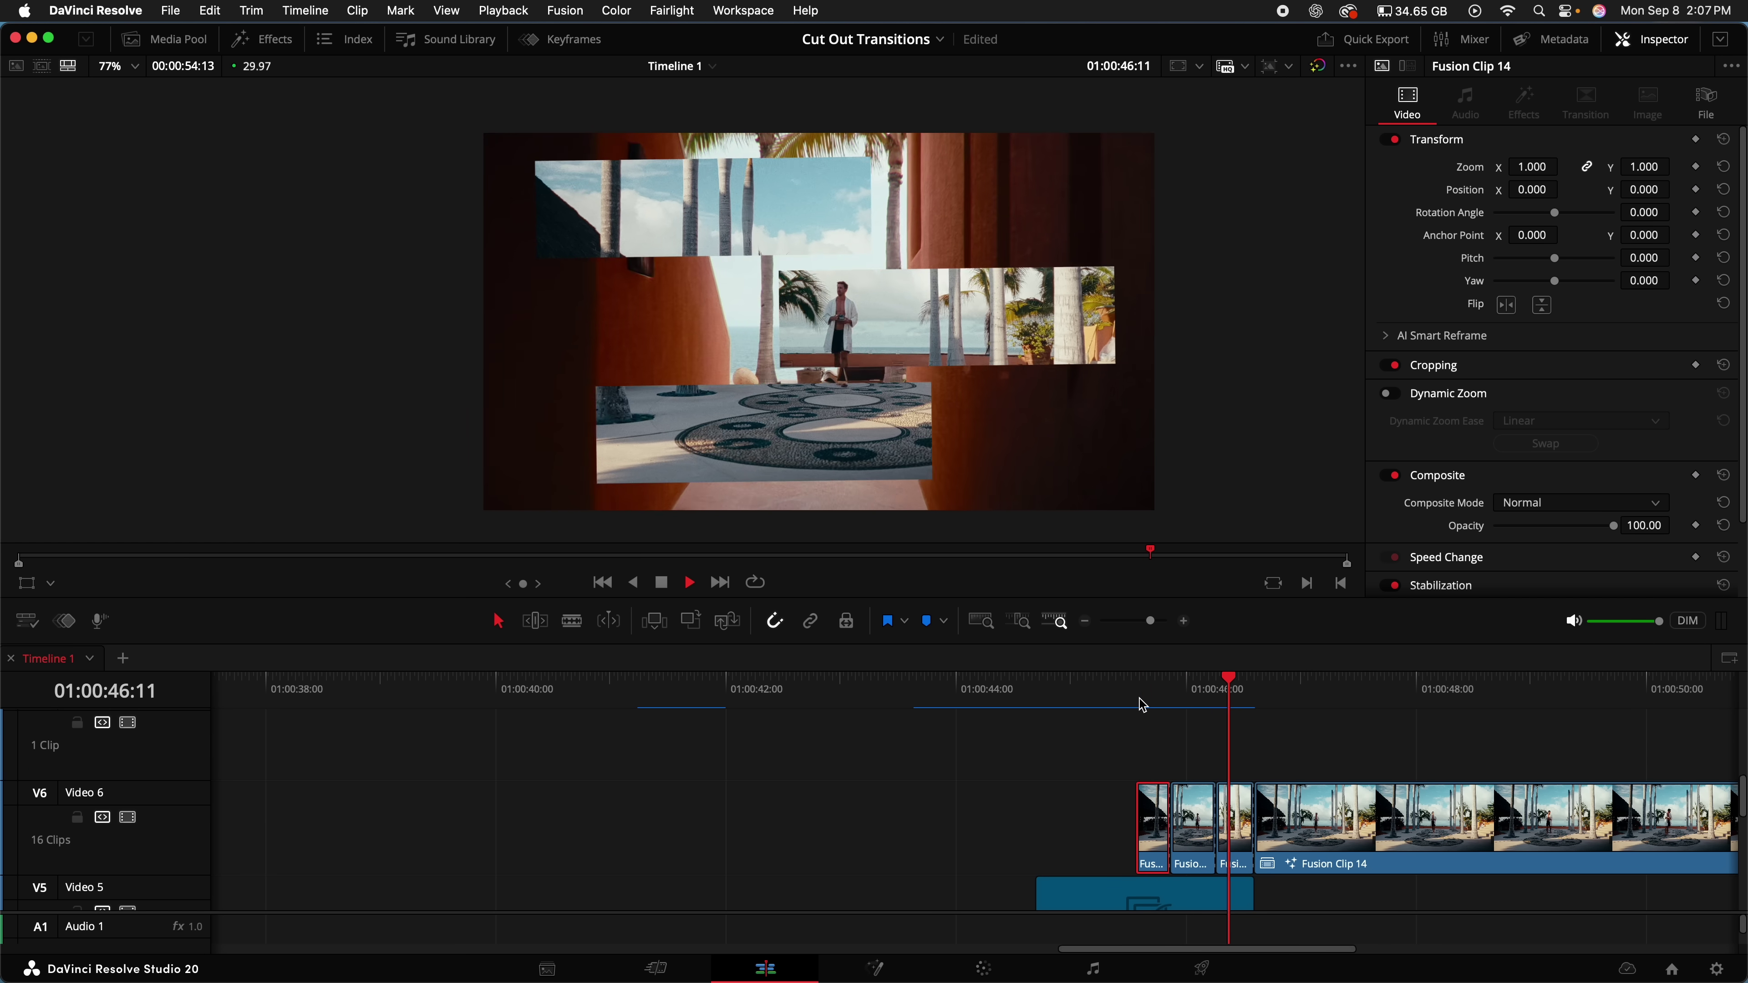
left_click_drag(1140, 703, 1206, 710)
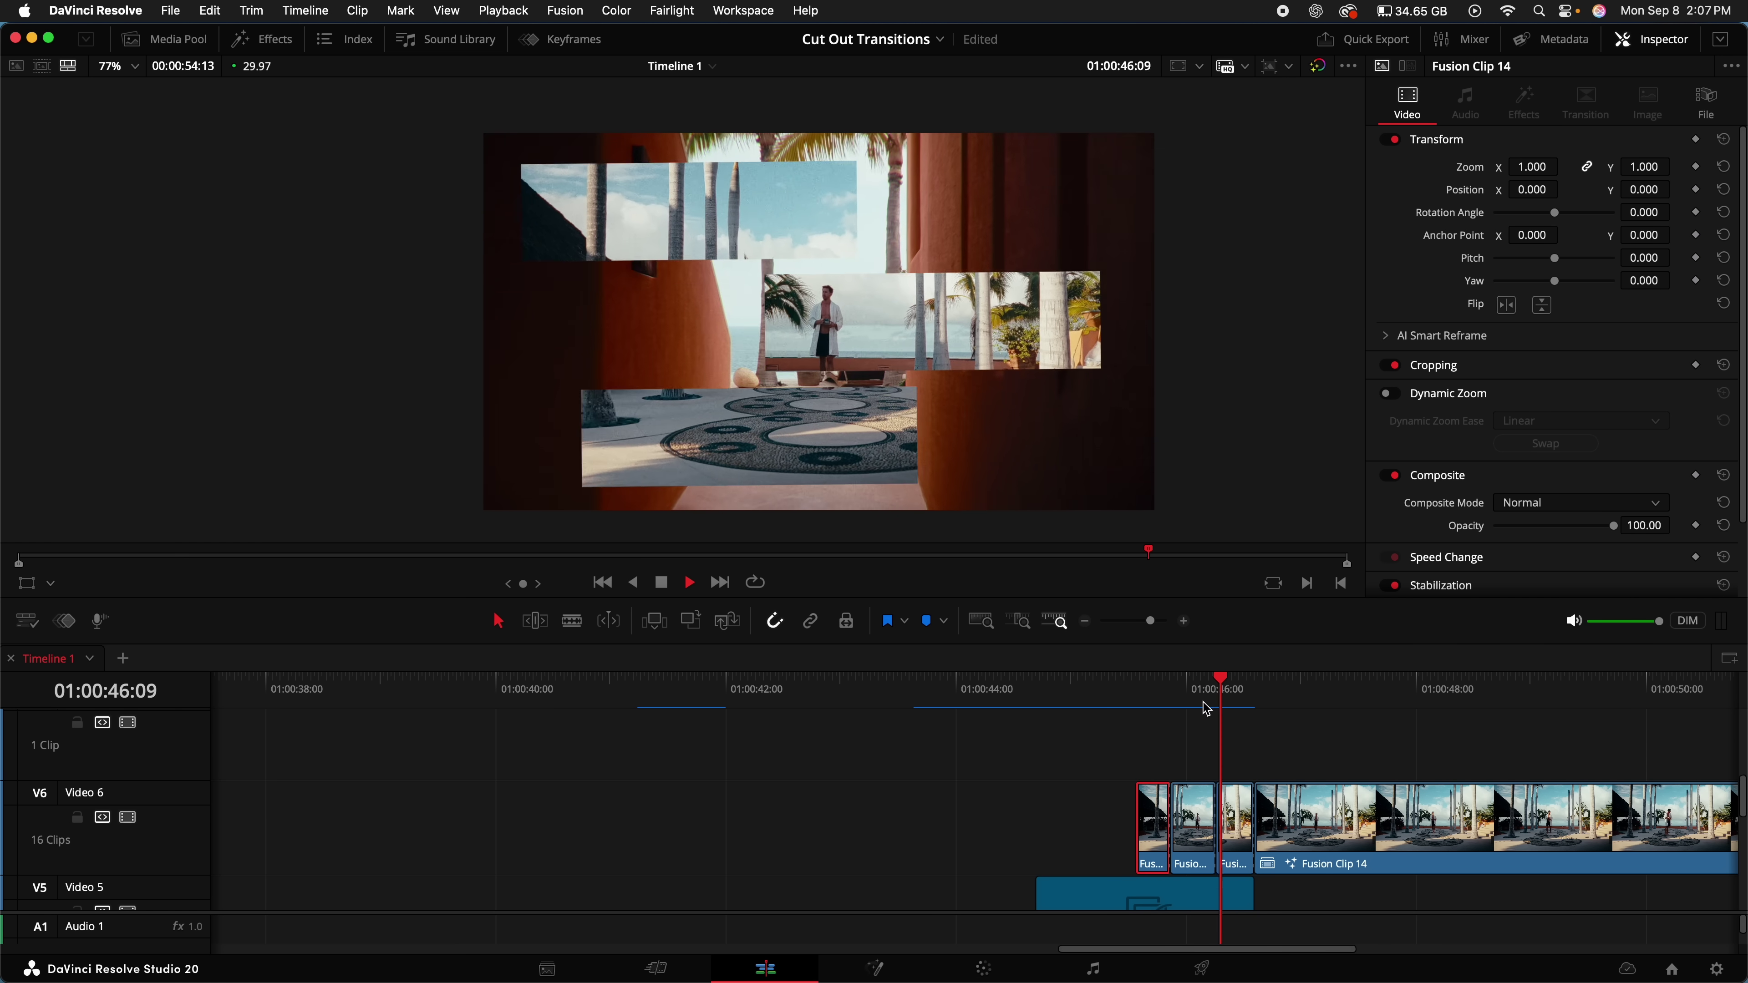
key("space")
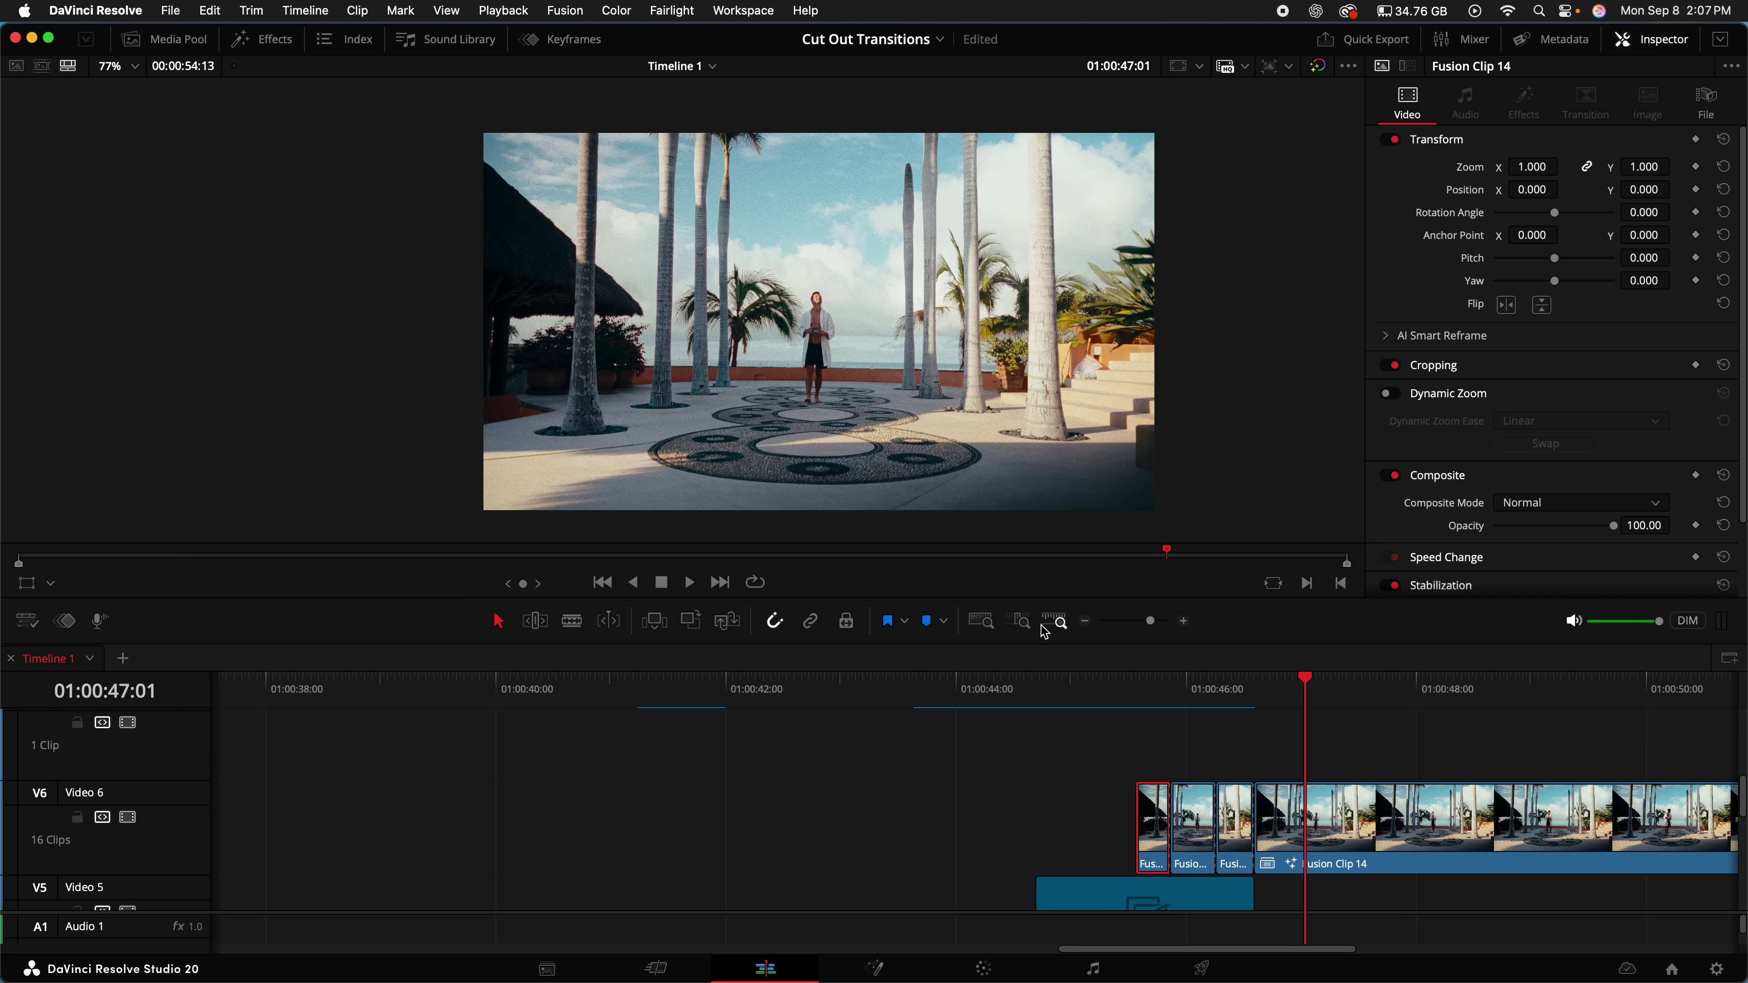